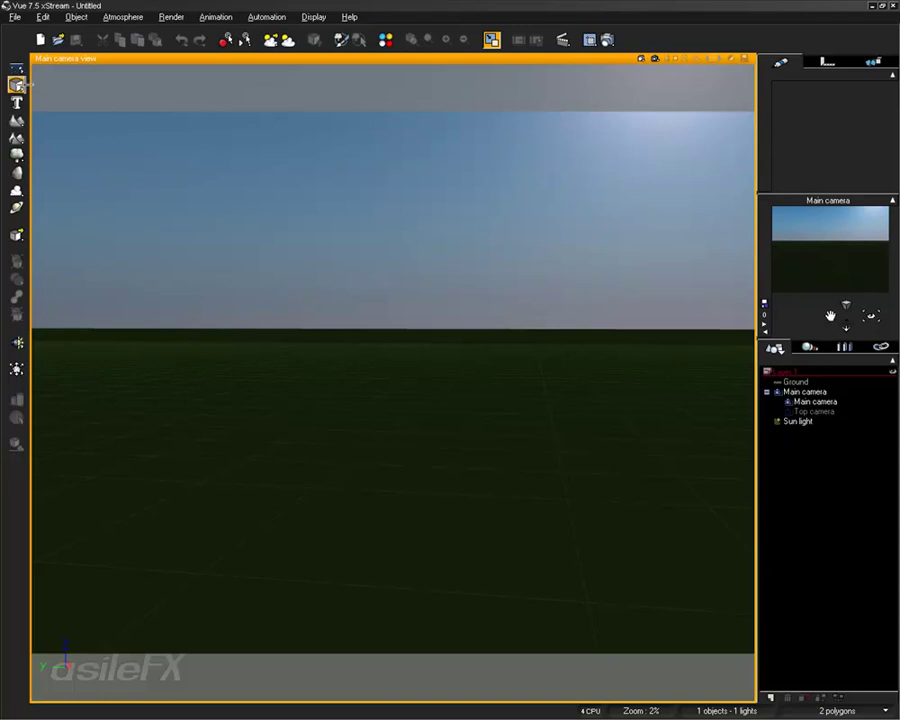
Add a cube to the scene and frame it from a raised angle in the main camera view
click(16, 85)
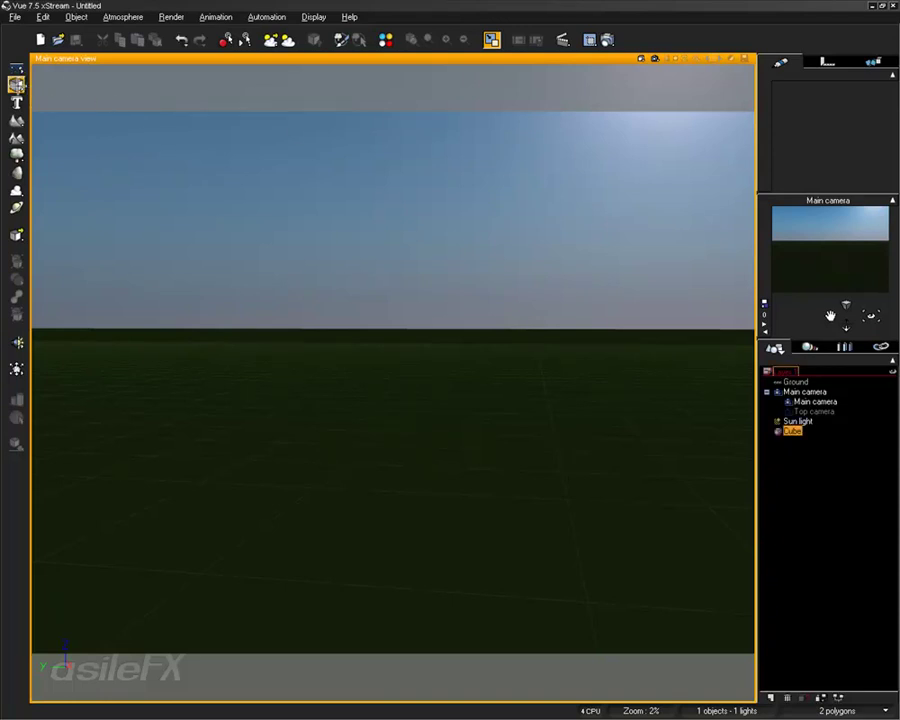
right_drag(382, 418, 427, 422)
scroll(400, 424, up, 5)
drag(871, 315, 804, 308)
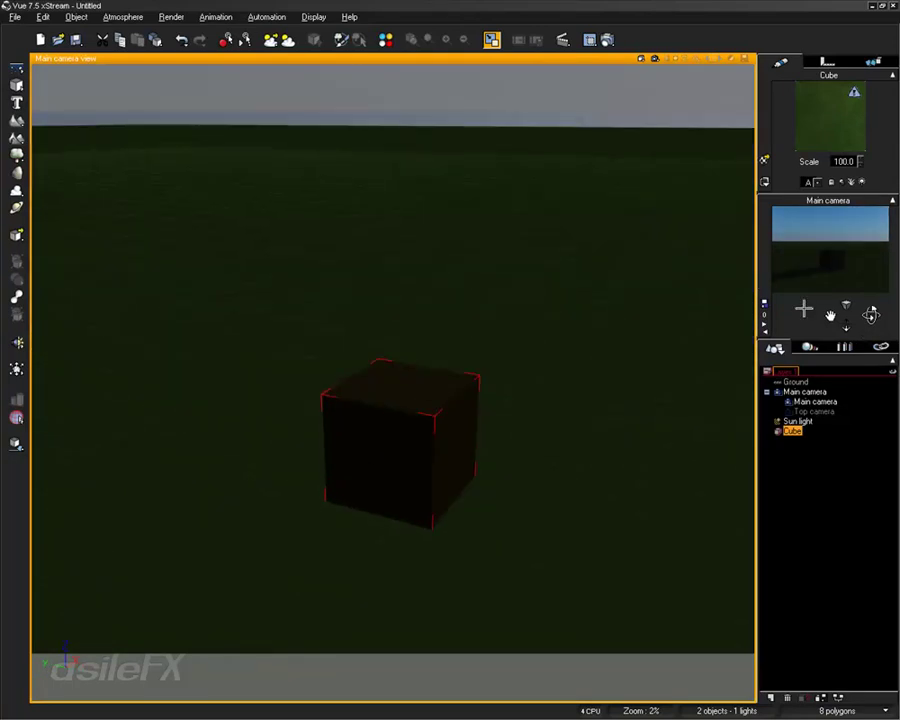
Widen the cube horizontally into a flat slab and reset its material to the default
mouse_move(325, 444)
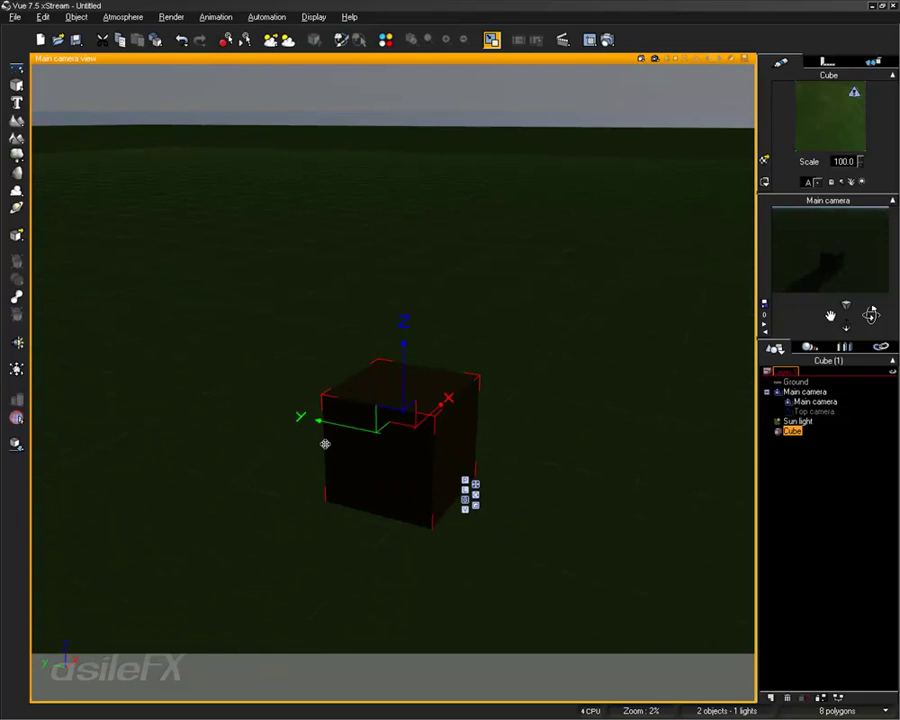
click(473, 506)
drag(415, 430, 545, 670)
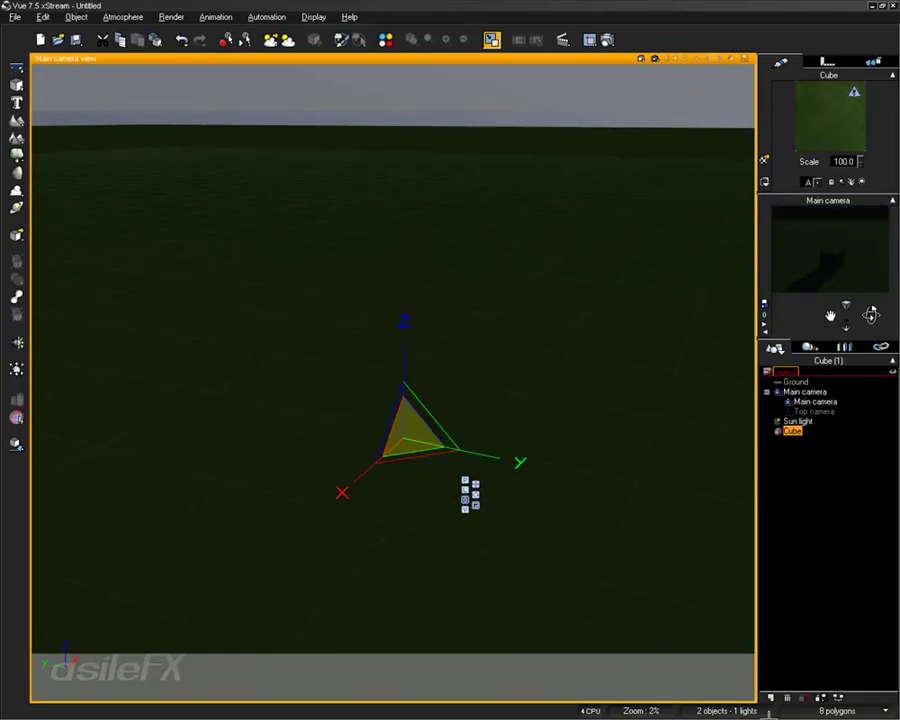
scroll(514, 362, down, 8)
drag(501, 347, 500, 404)
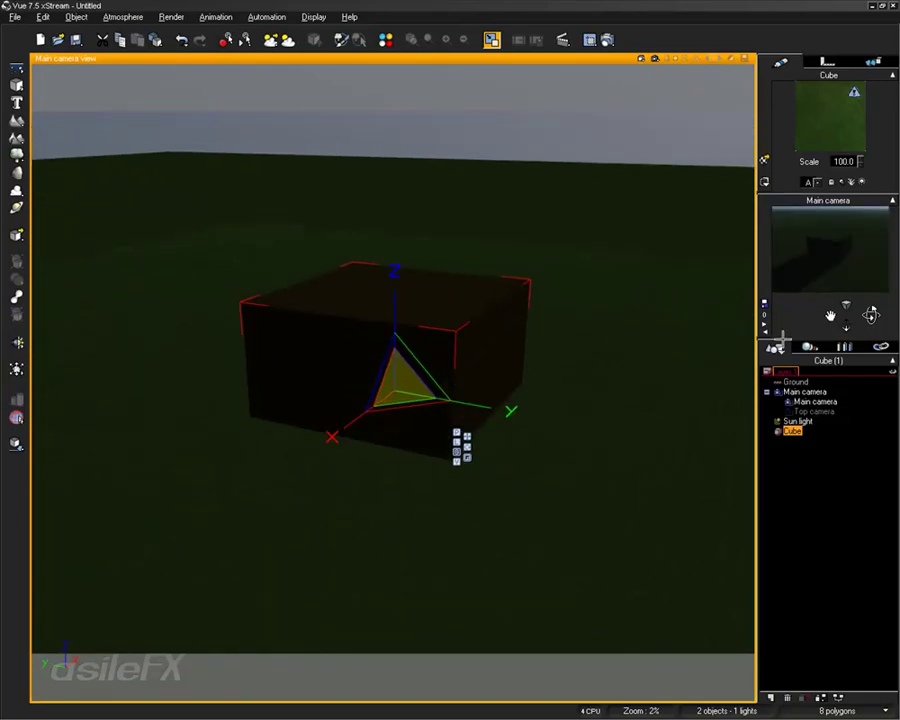
right_click(822, 122)
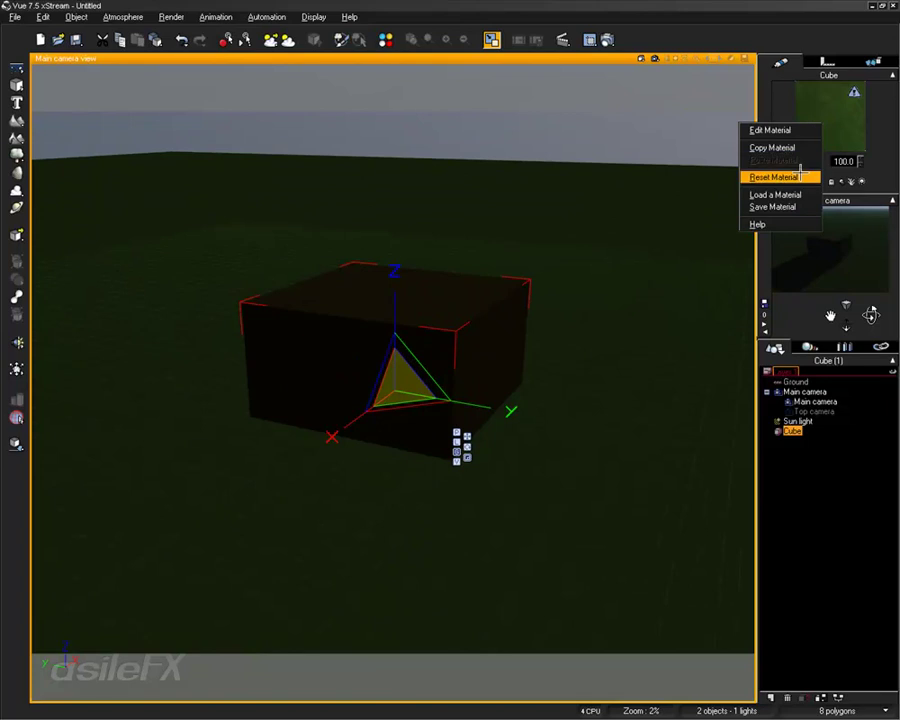
click(776, 176)
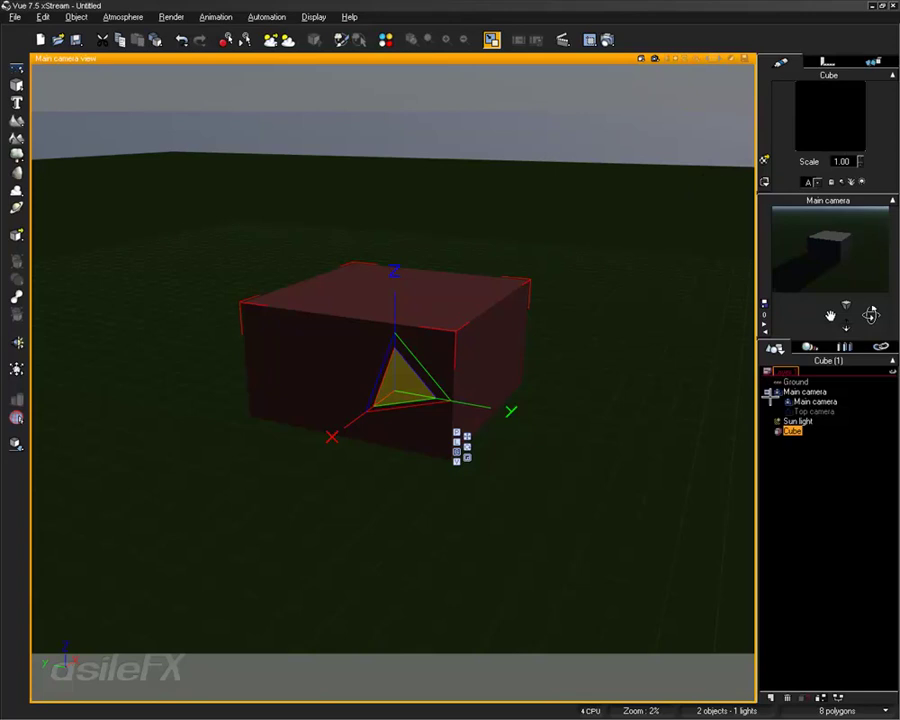
Switch to the Top camera and stretch the cube along X and Y until it fills the camera's frame
click(765, 324)
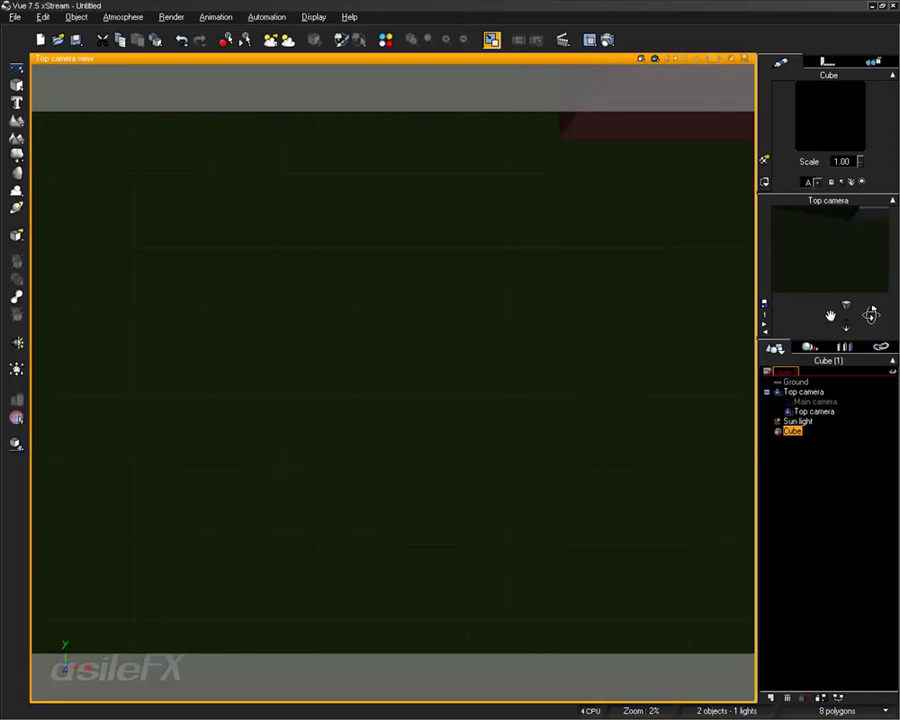
drag(830, 316, 745, 385)
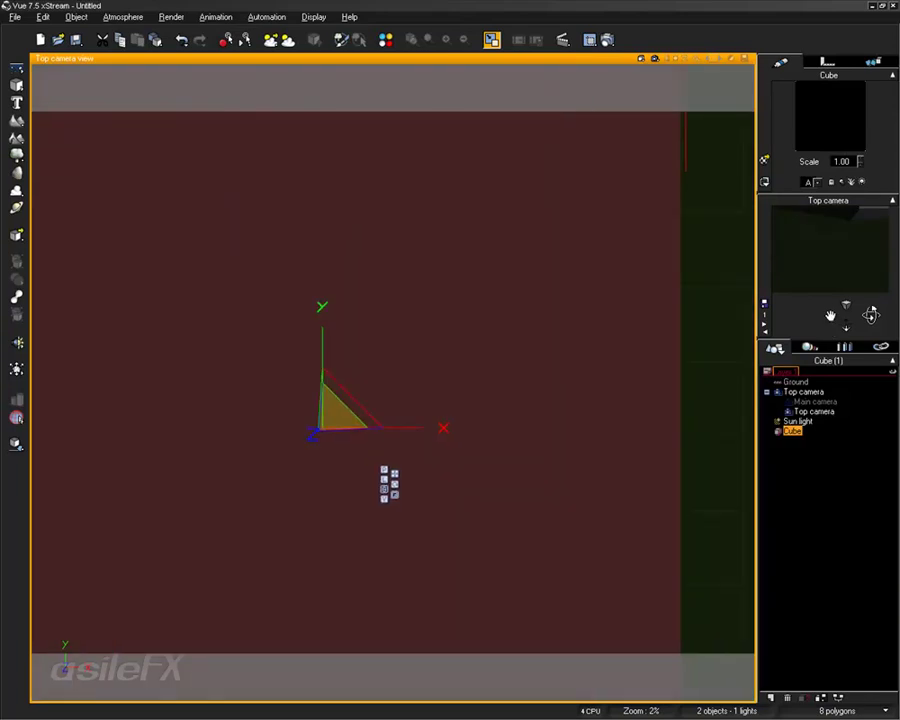
drag(512, 395, 587, 388)
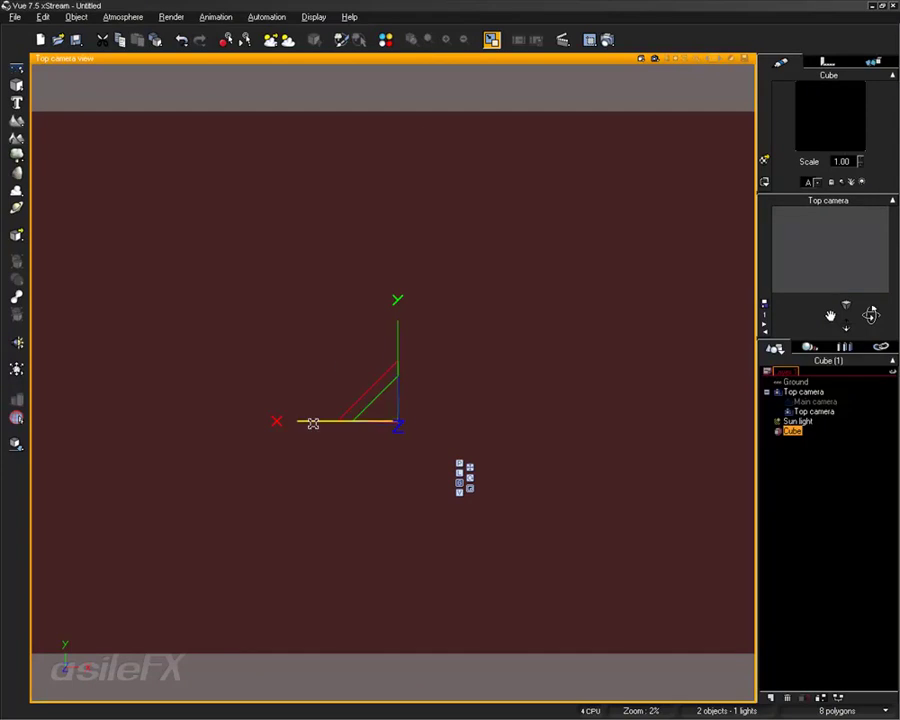
double_click(443, 59)
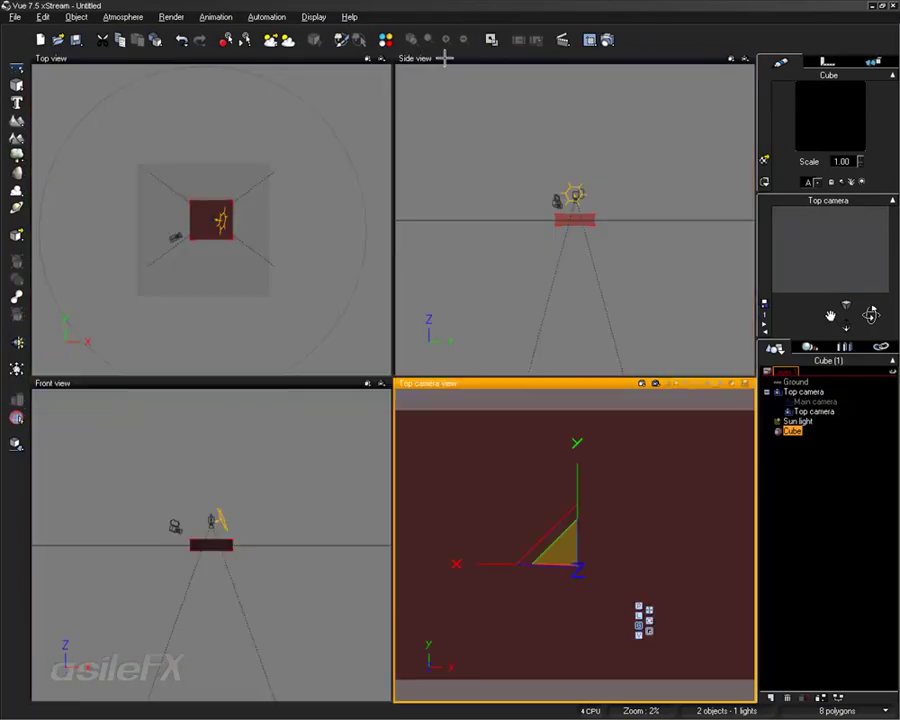
right_drag(259, 228, 247, 237)
scroll(248, 240, up, 3)
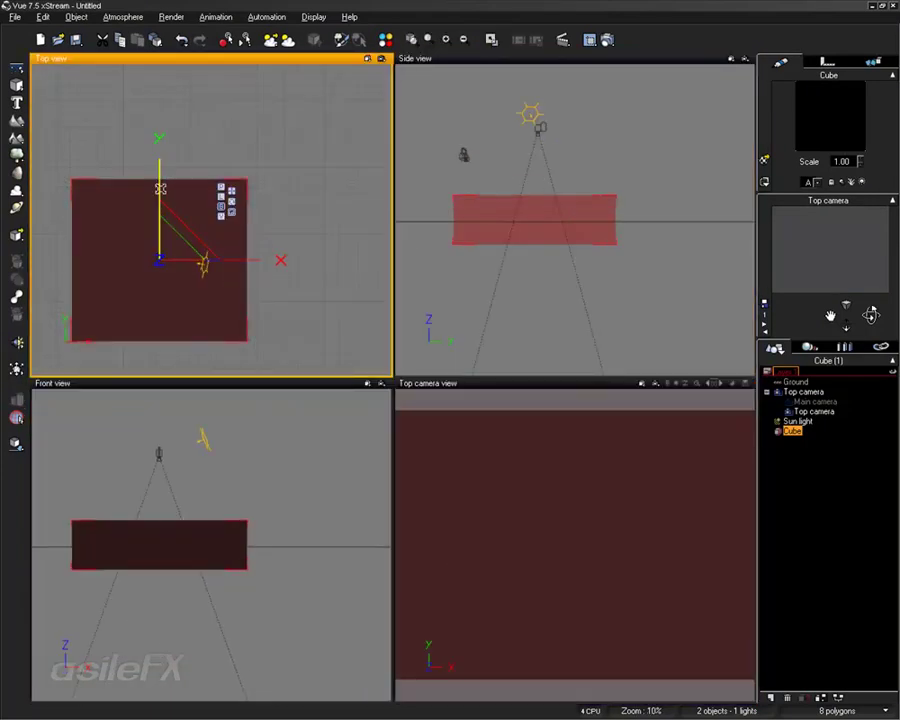
scroll(160, 187, up, 1)
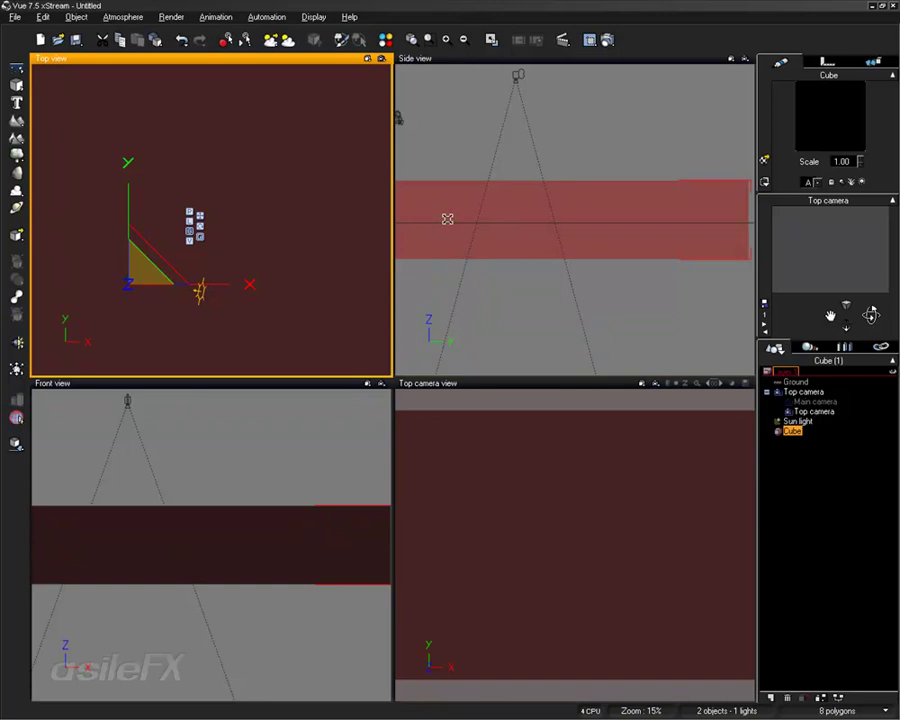
Set the render options to the Final quality preset with the result rendered to screen
click(589, 40)
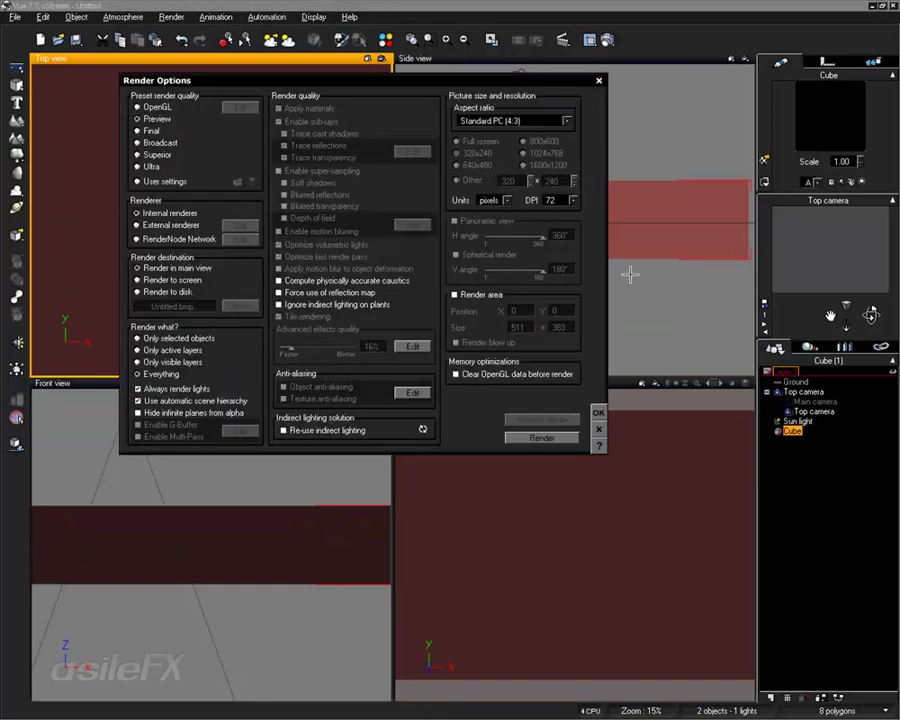
click(150, 131)
click(136, 290)
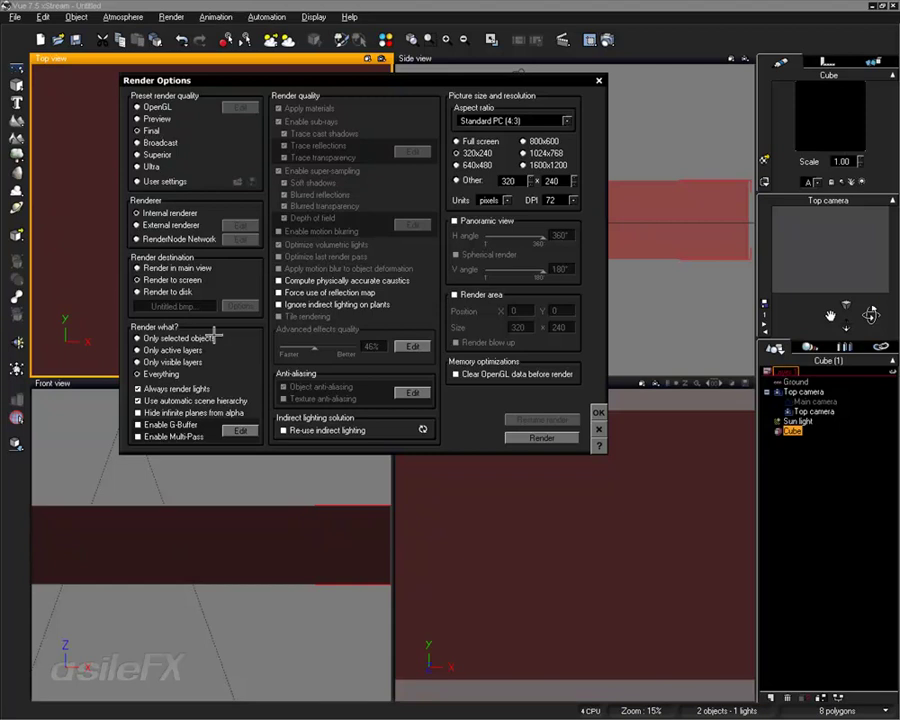
Set the picture to a Square (1:1) aspect ratio with a custom size of 1024 x 1024 pixels and accept the render options
click(566, 120)
click(530, 173)
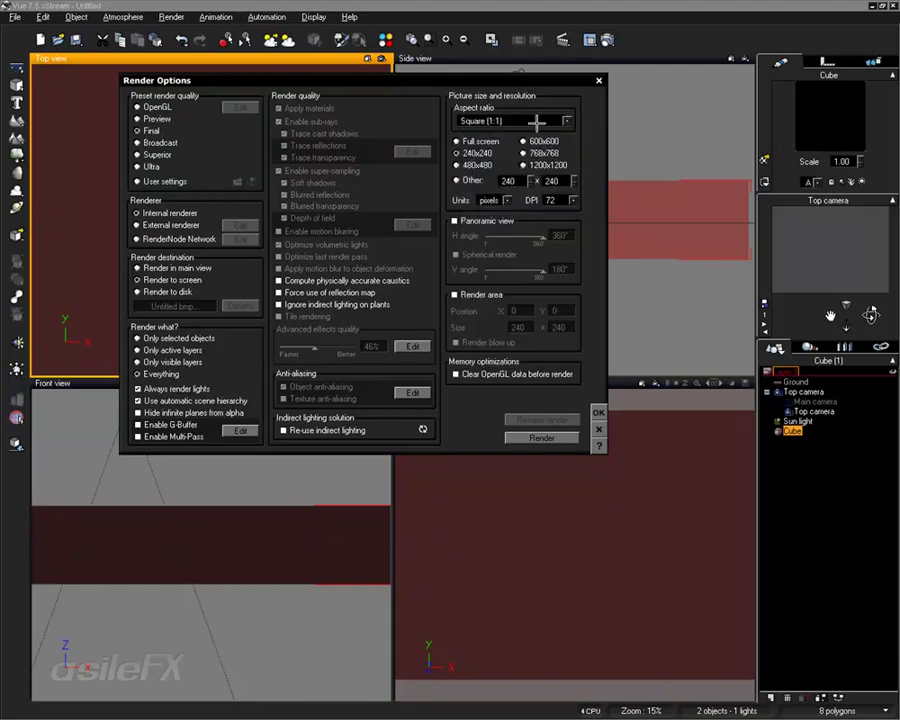
double_click(514, 182)
text(1024)
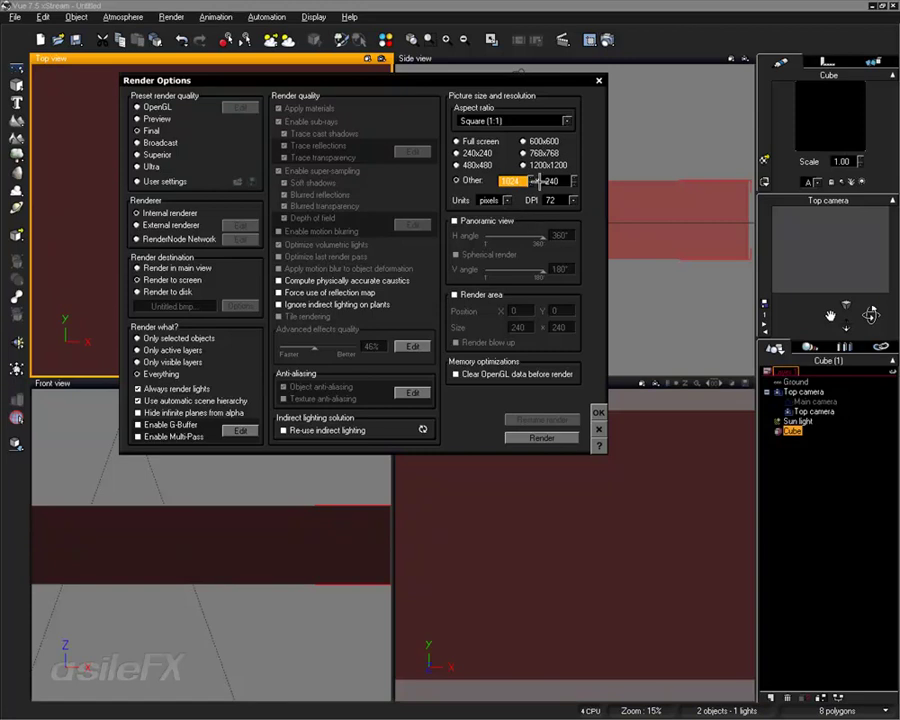
double_click(555, 181)
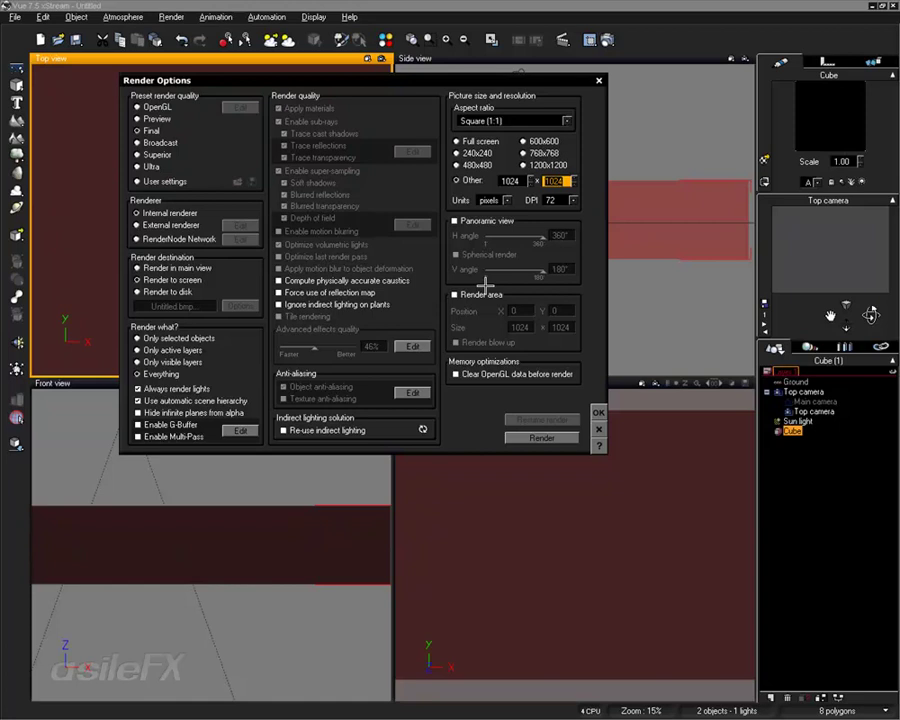
click(513, 181)
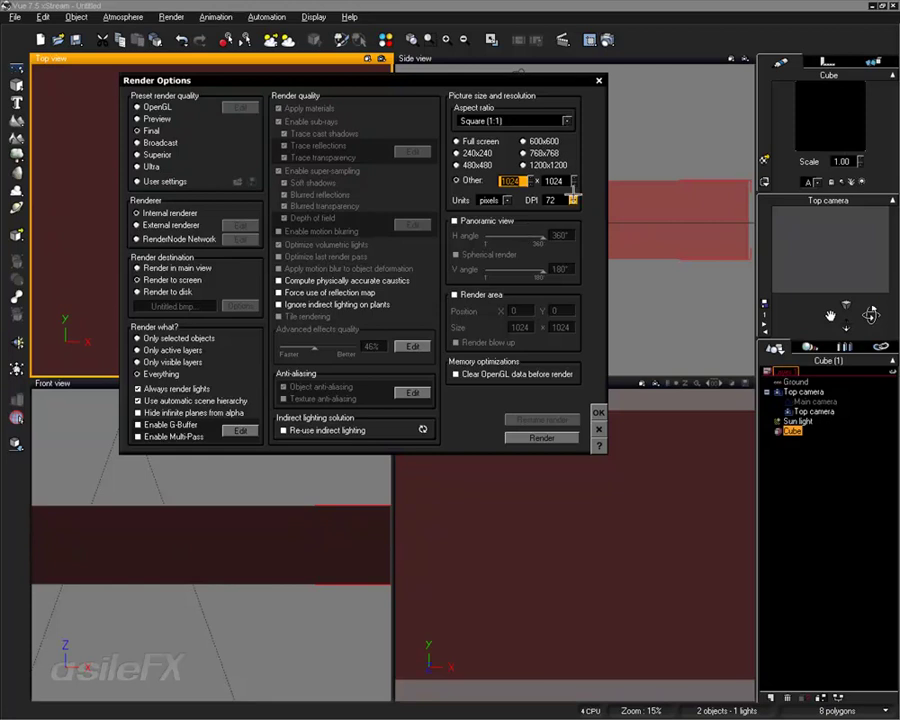
click(558, 180)
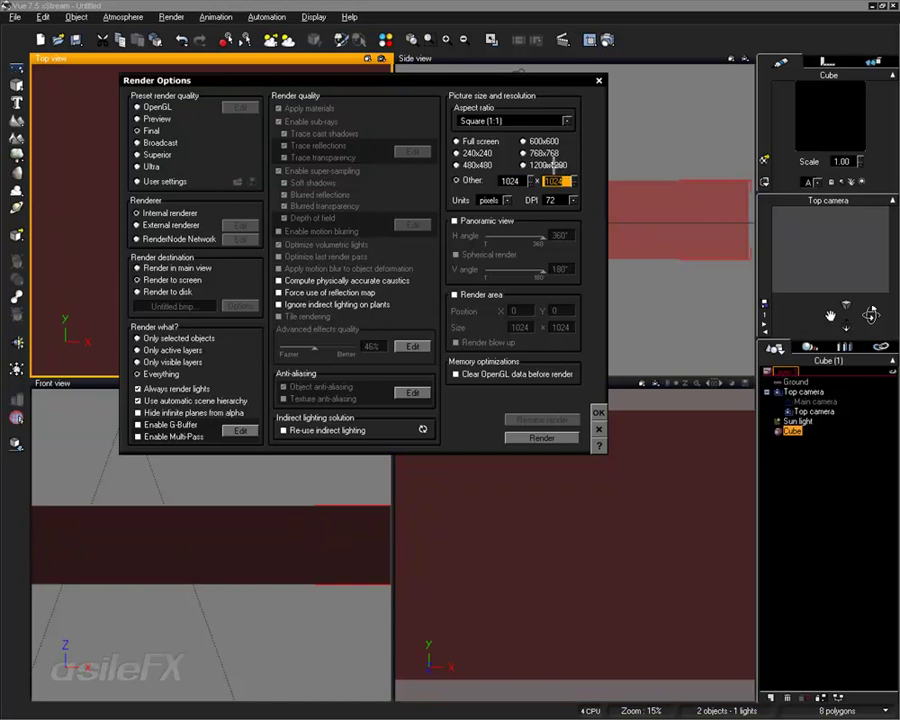
key(shift+Tab)
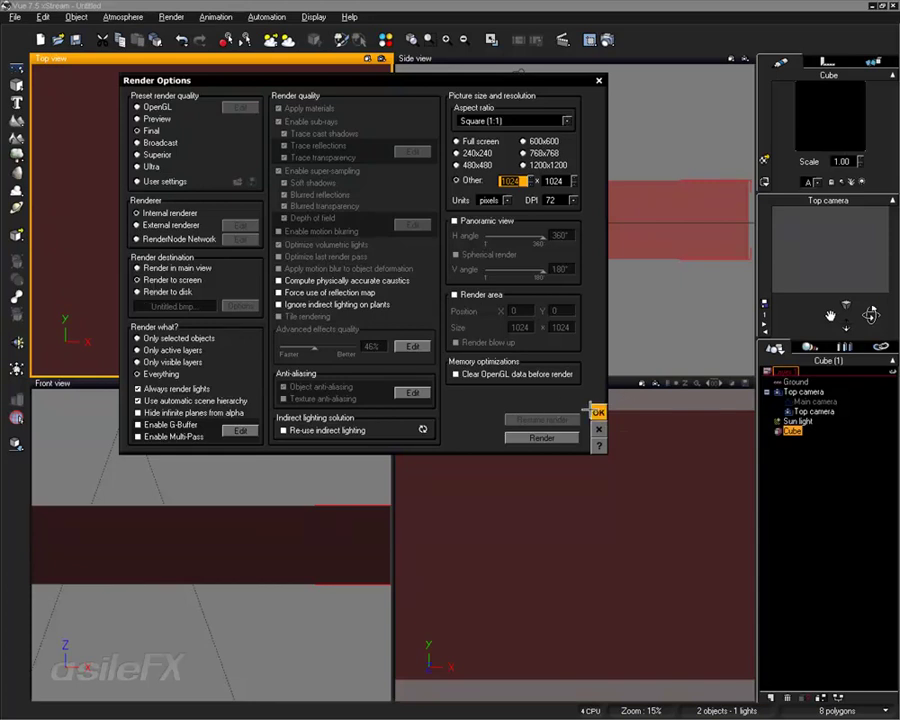
click(598, 412)
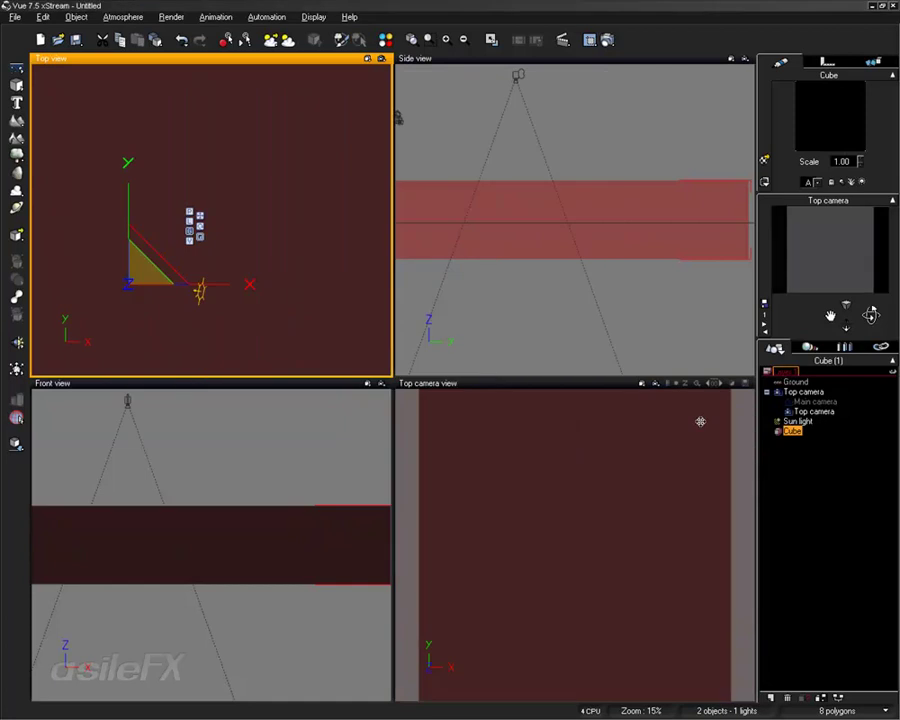
Edit the cube's material and enable the Ignore lighting and Ignore atmosphere overrides in its effects
click(812, 537)
click(791, 431)
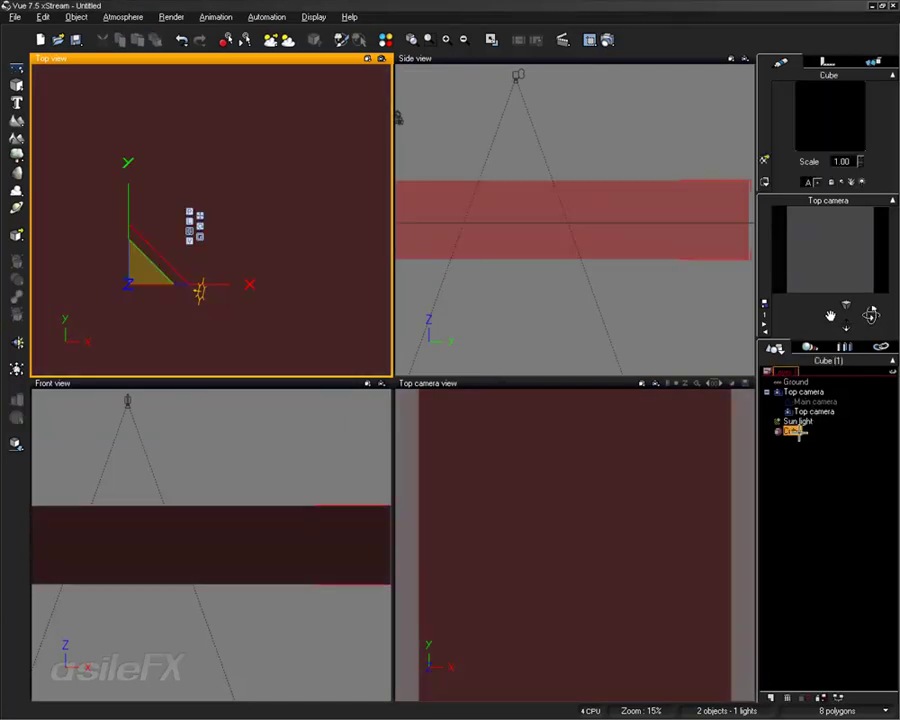
double_click(806, 122)
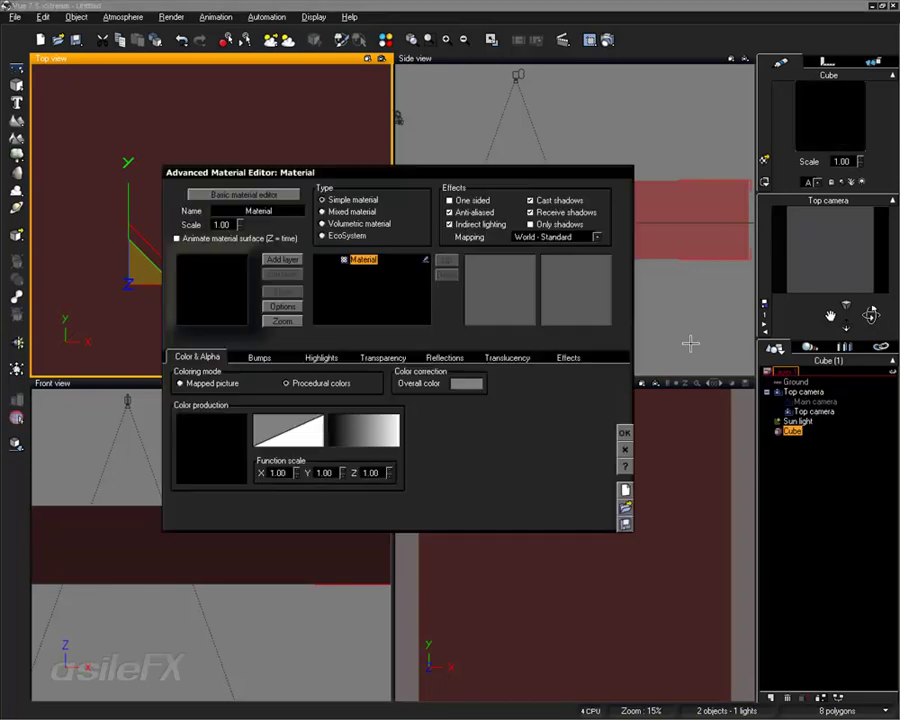
click(566, 357)
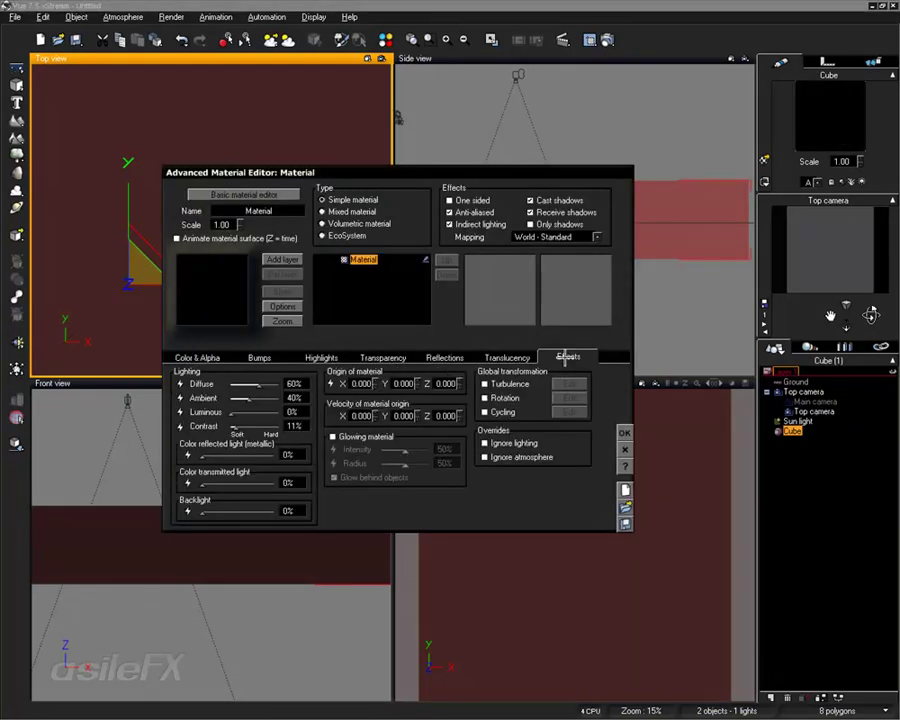
click(527, 443)
click(528, 457)
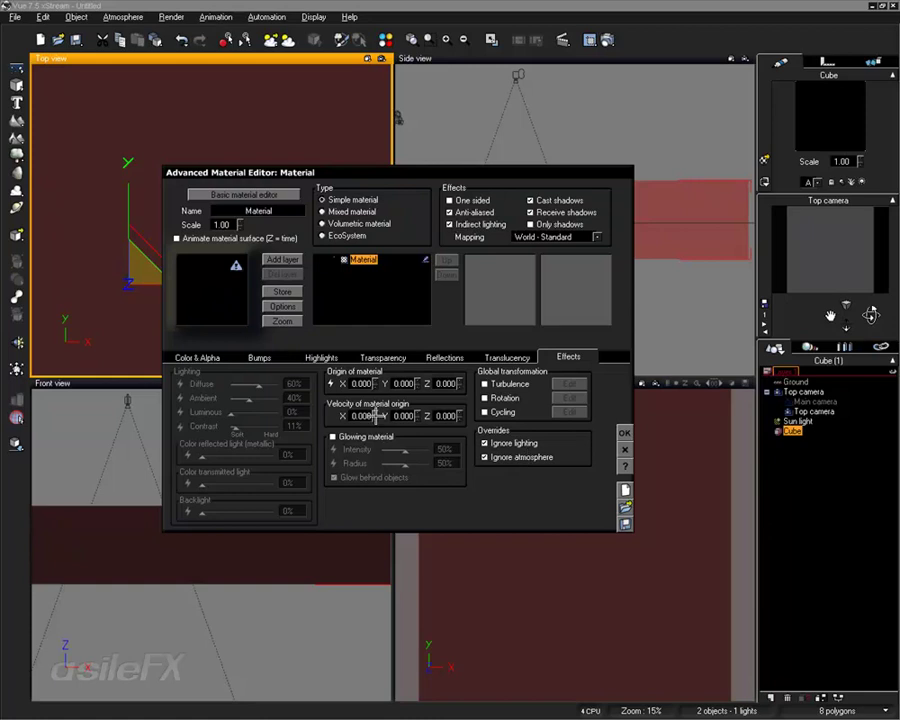
Try the alternative lighting of 0% Diffuse, 0% Ambient and 100% Luminous, and restore the Ignore lighting and Ignore atmosphere overrides
click(486, 443)
drag(258, 384, 144, 417)
drag(236, 411, 280, 411)
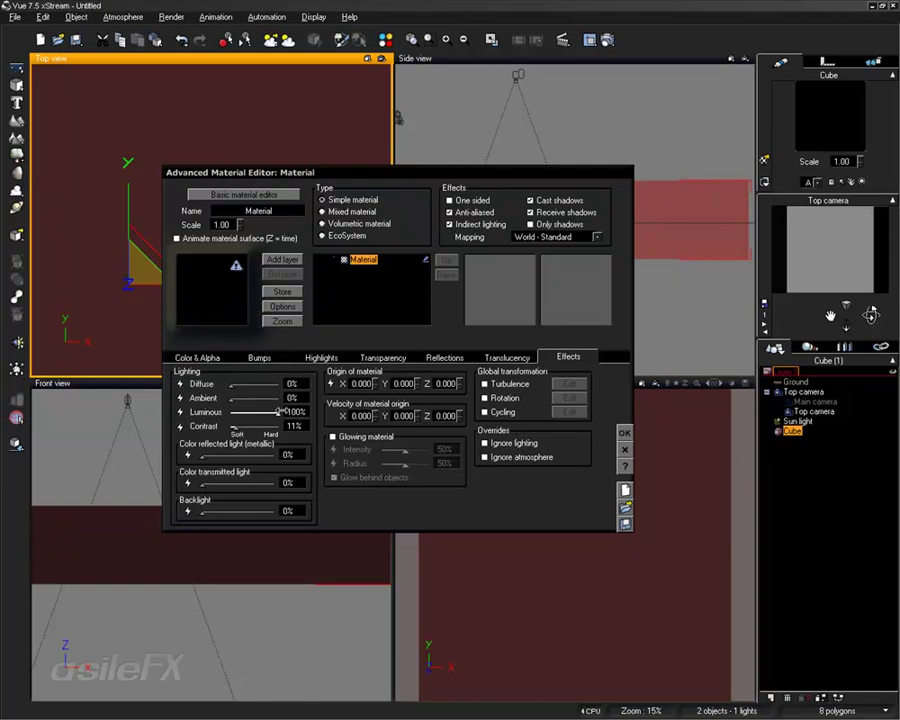
click(520, 443)
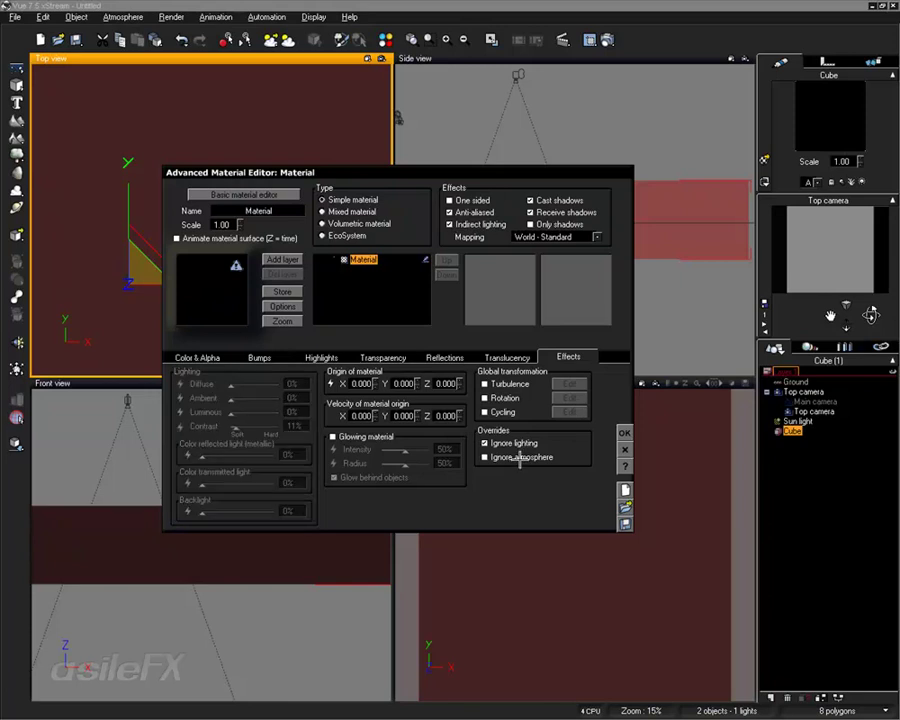
click(512, 457)
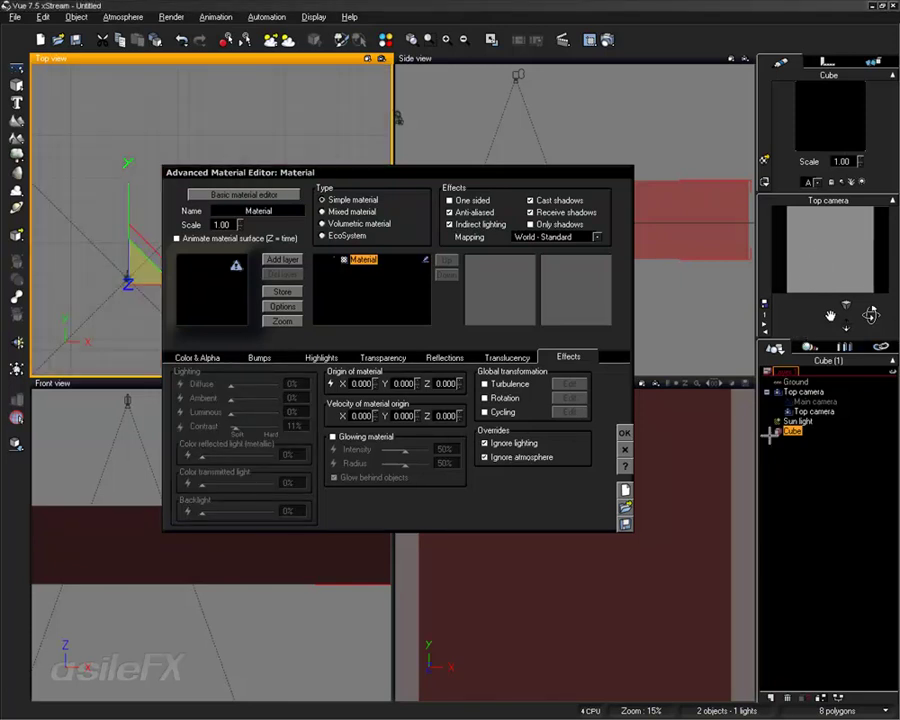
Show the material's Color & Alpha settings and review the material preview's display options
click(196, 357)
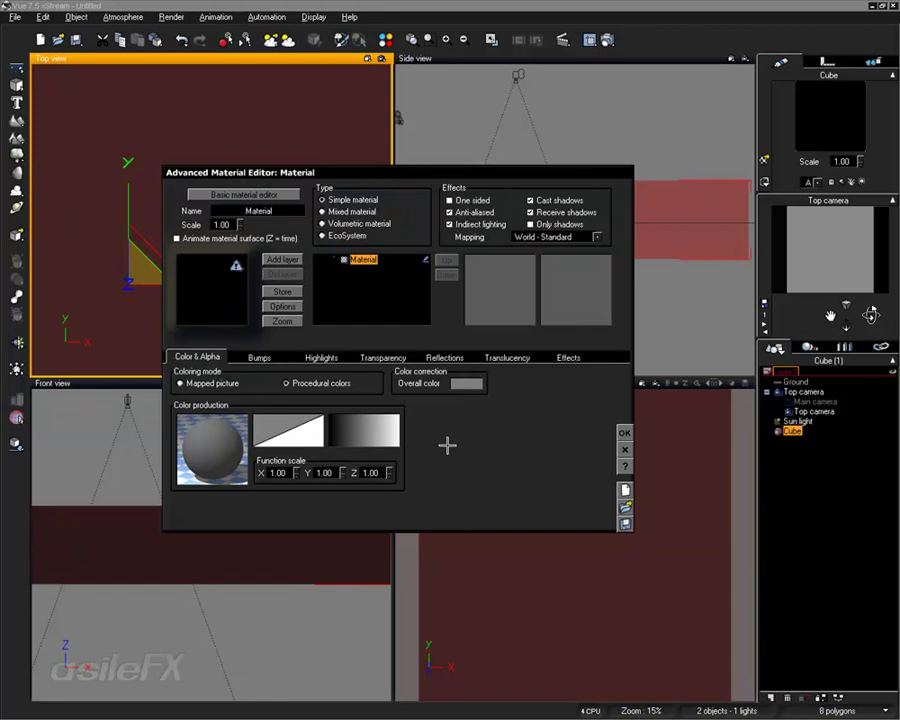
right_click(204, 446)
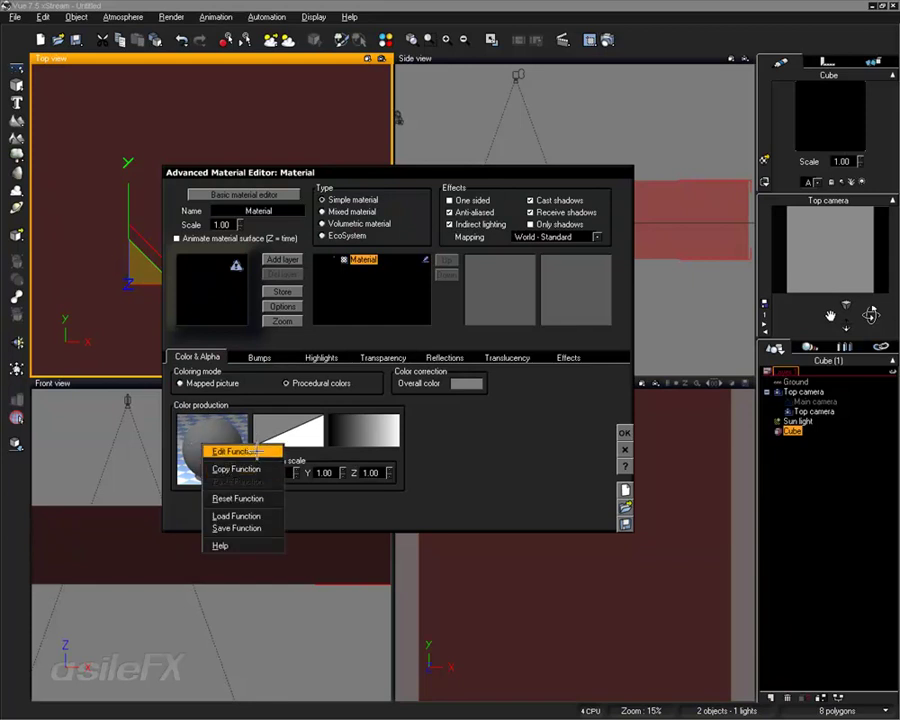
drag(462, 168, 316, 37)
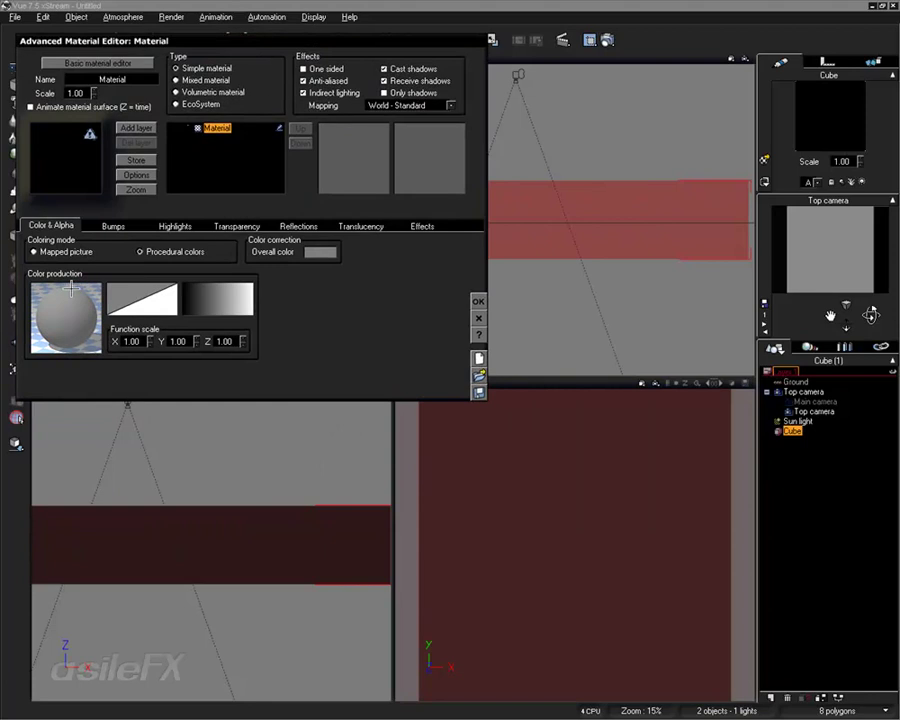
click(136, 174)
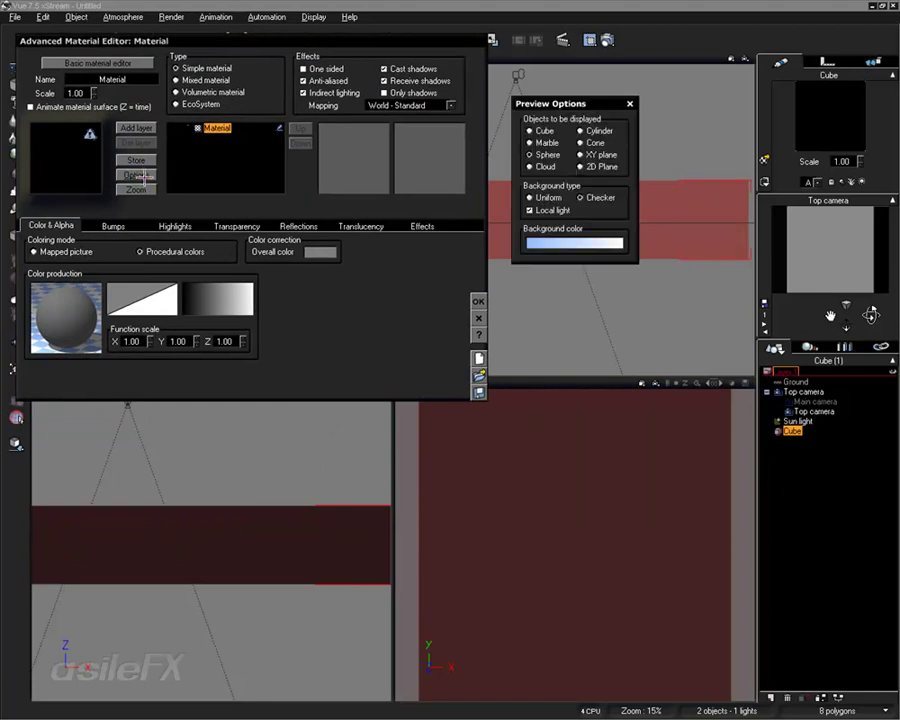
click(629, 104)
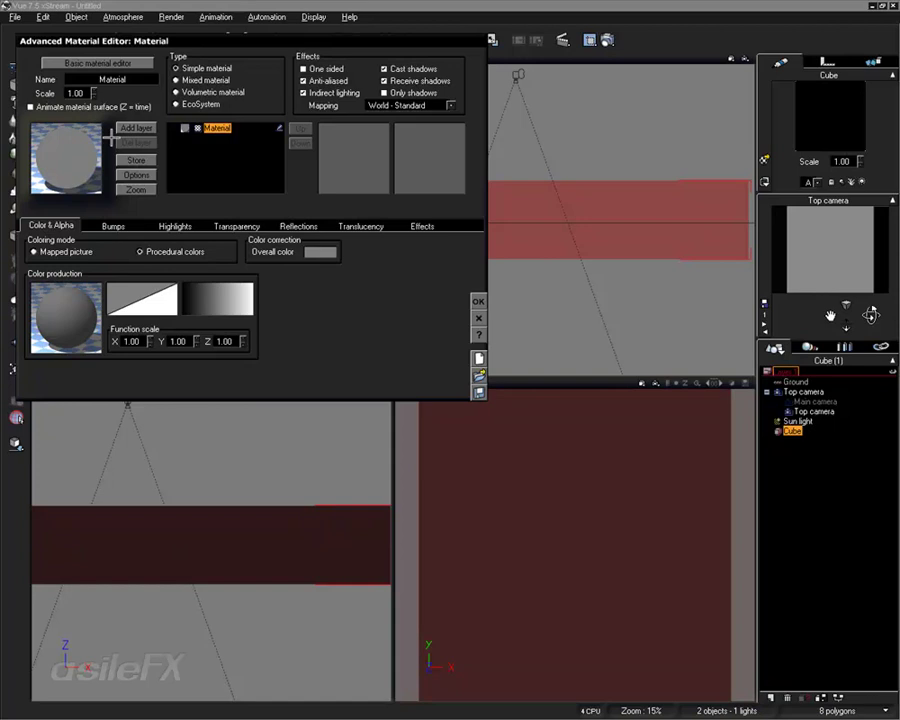
Review the preview options in the program's general preferences and leave them without saving
click(15, 17)
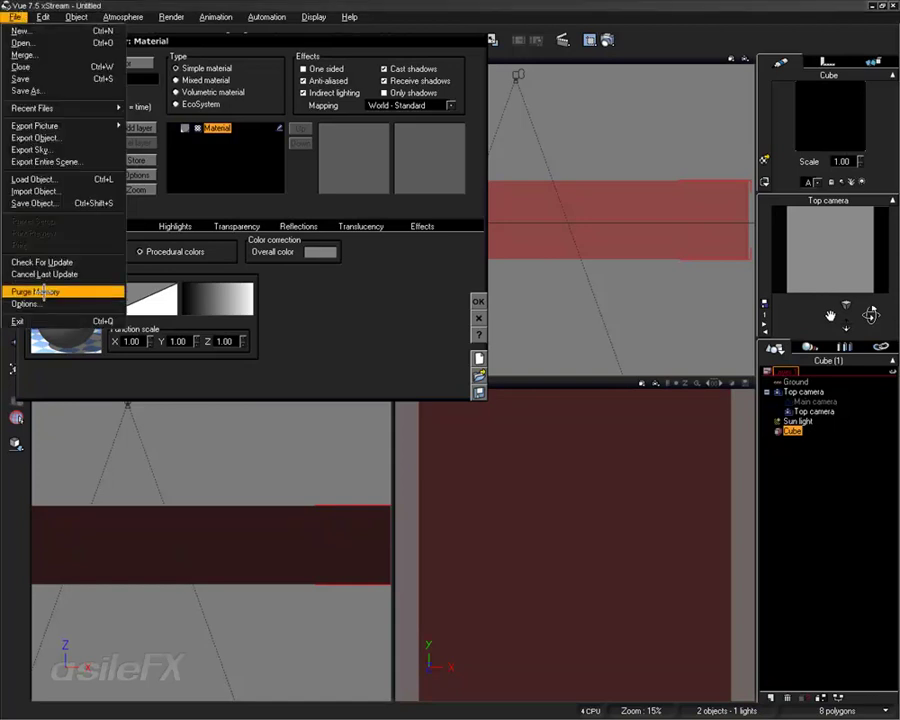
click(30, 205)
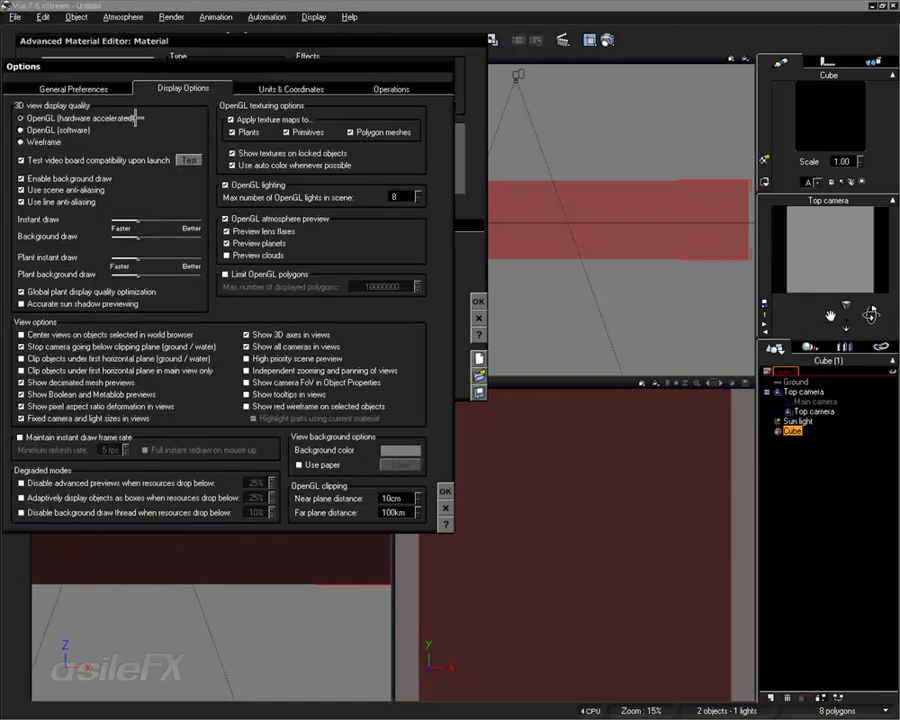
click(82, 88)
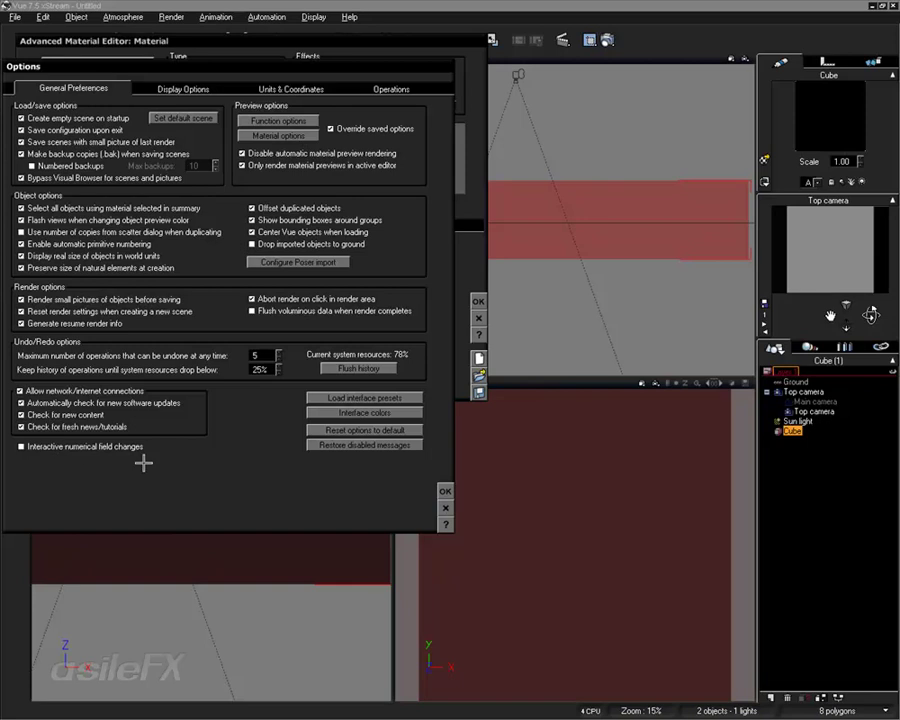
click(446, 507)
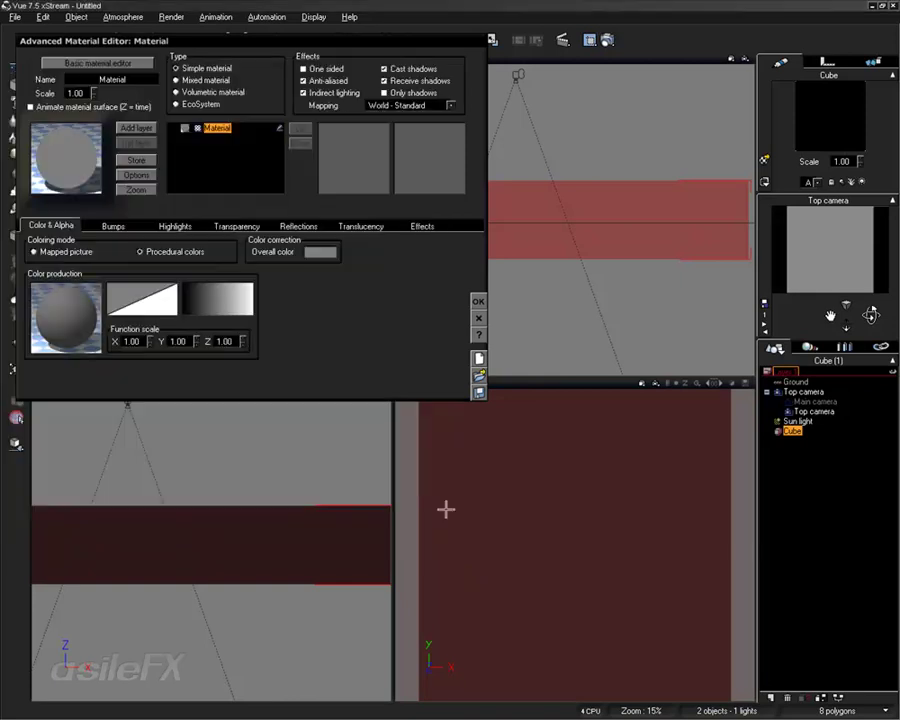
Inspect the color production function's result in the Function Output Observer, and close the observer and the Function Editor
right_click(68, 293)
click(80, 294)
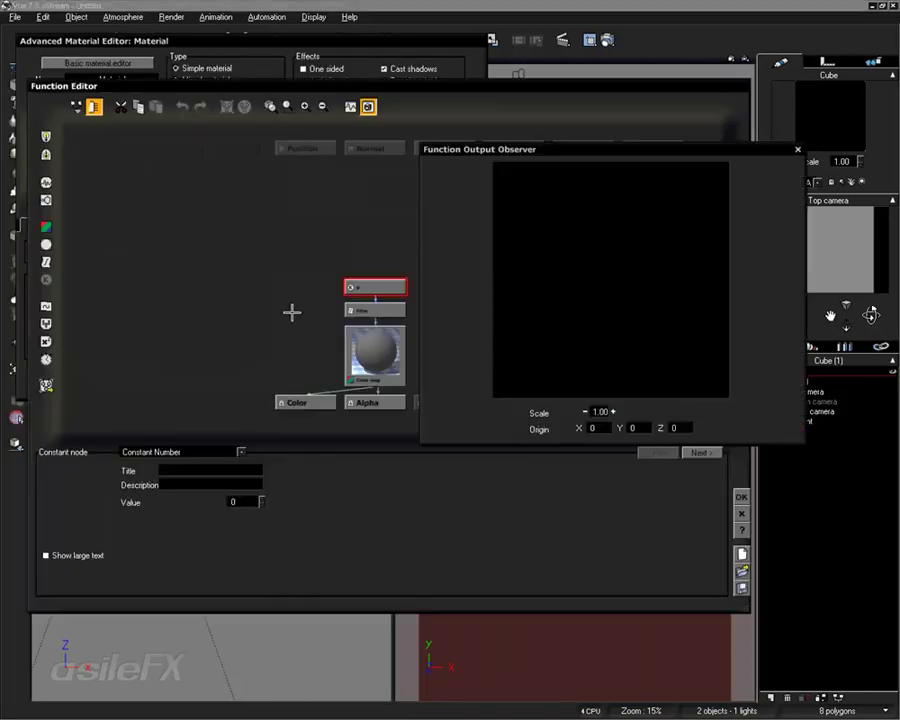
click(370, 106)
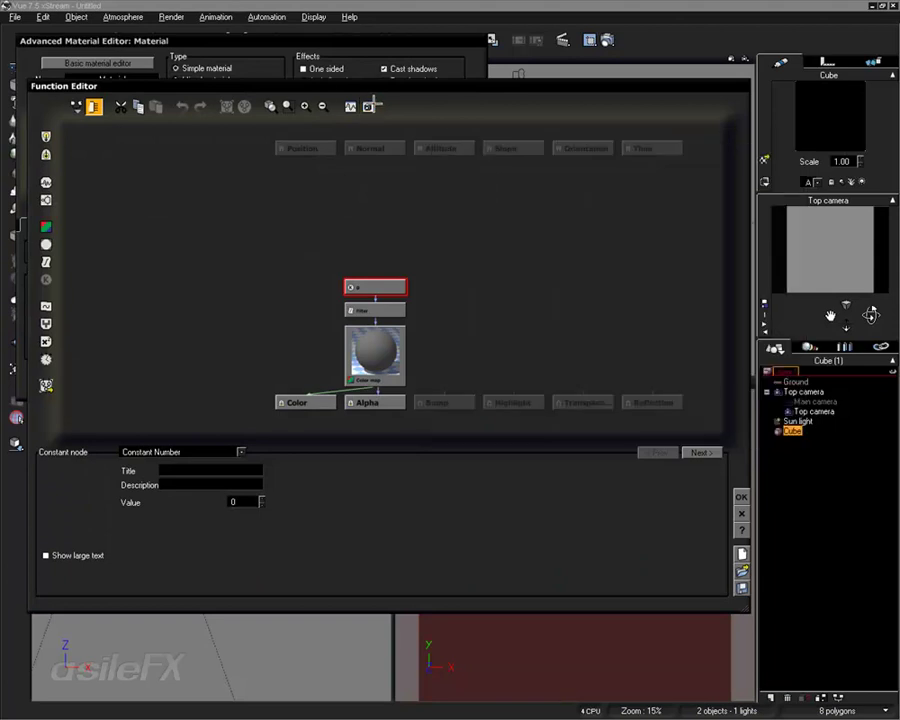
click(370, 106)
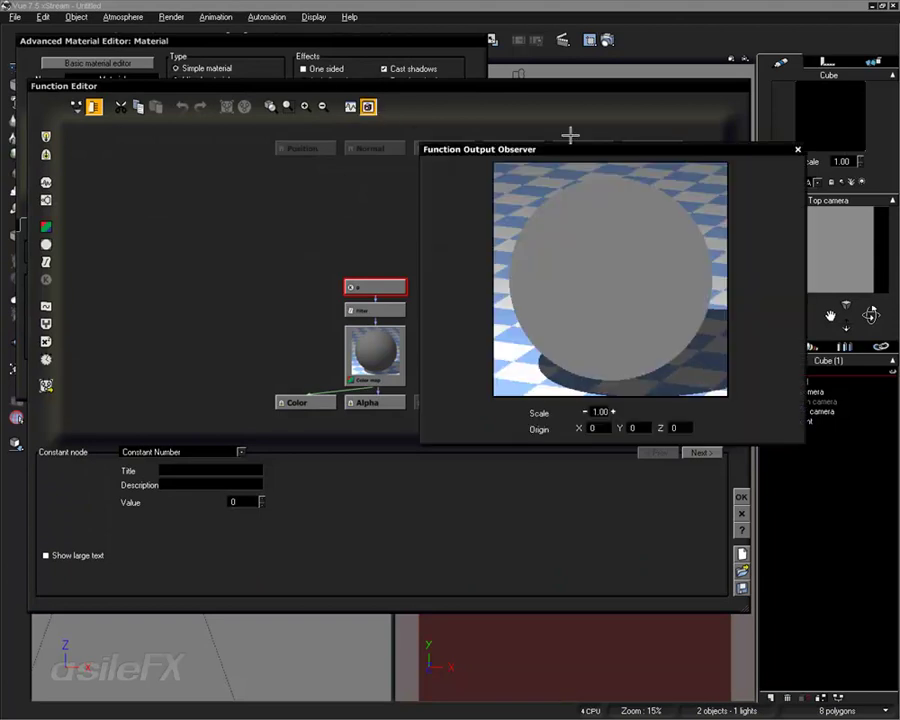
drag(567, 150, 551, 316)
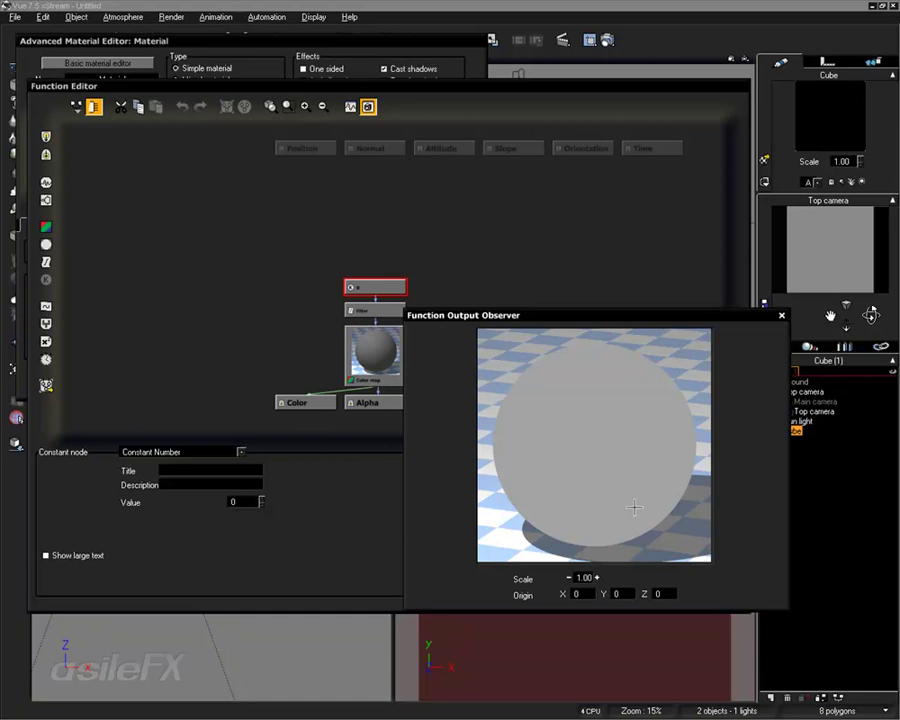
drag(655, 315, 681, 371)
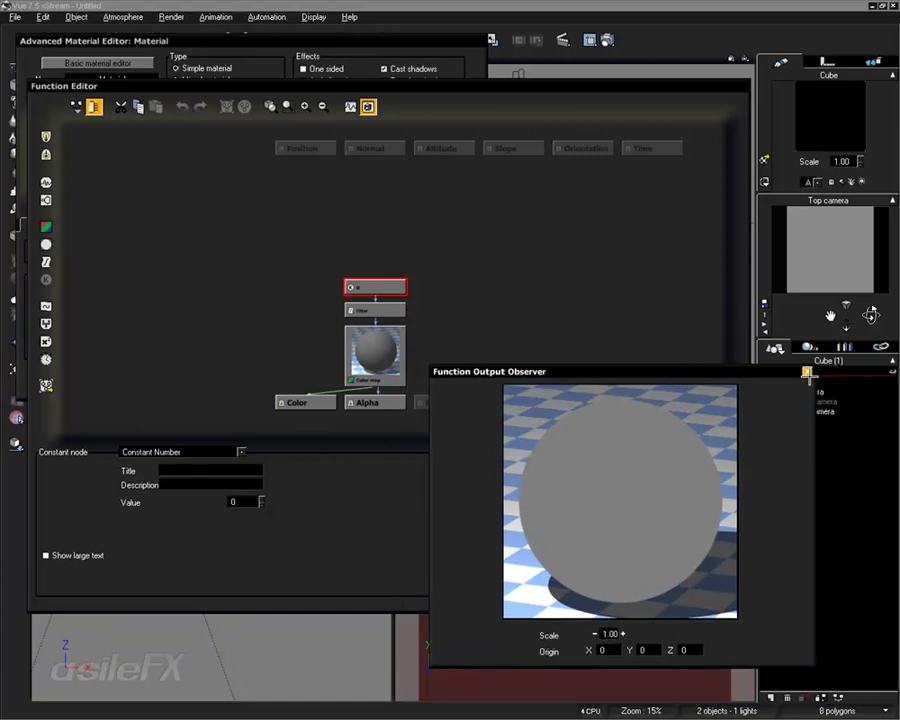
click(807, 371)
click(741, 496)
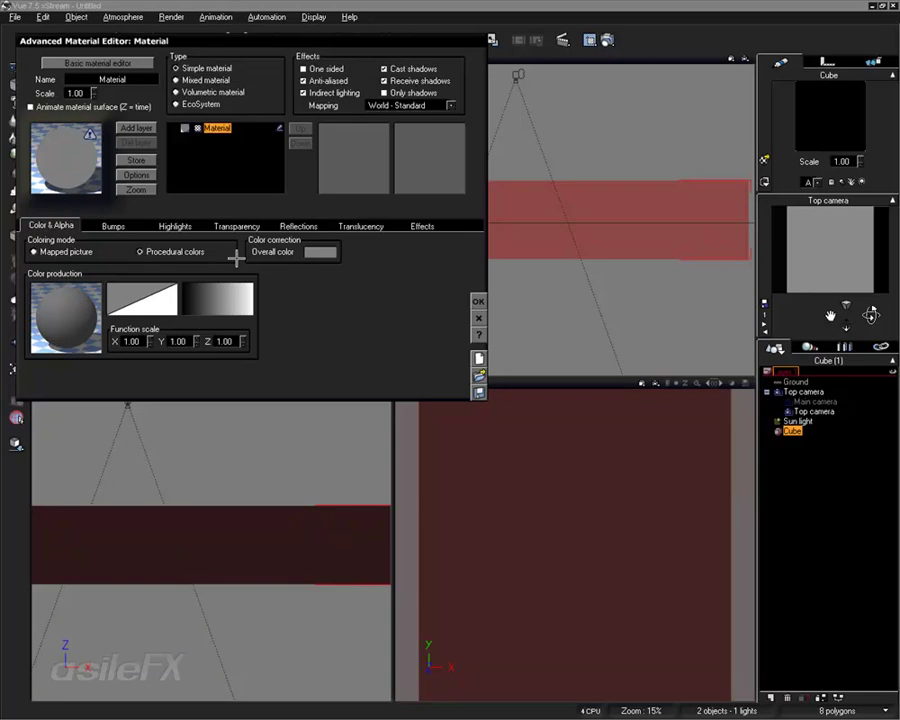
Set the material preview to display a 2D Plane
click(136, 175)
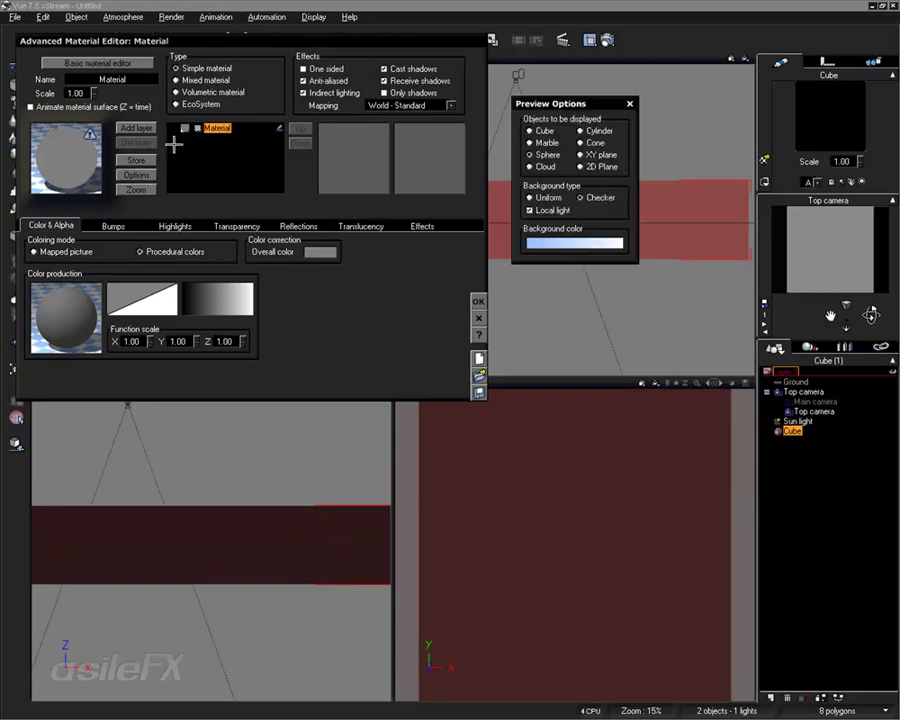
click(580, 166)
click(630, 103)
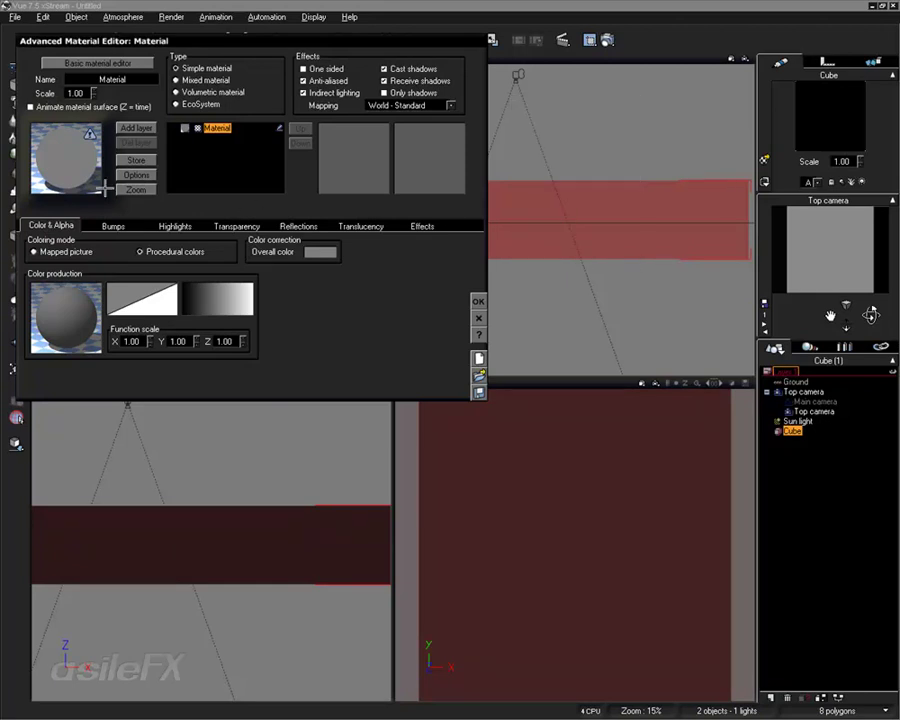
Edit the color production function with an enlarged Function Output Observer and set the function previews to 2D Plane
click(93, 319)
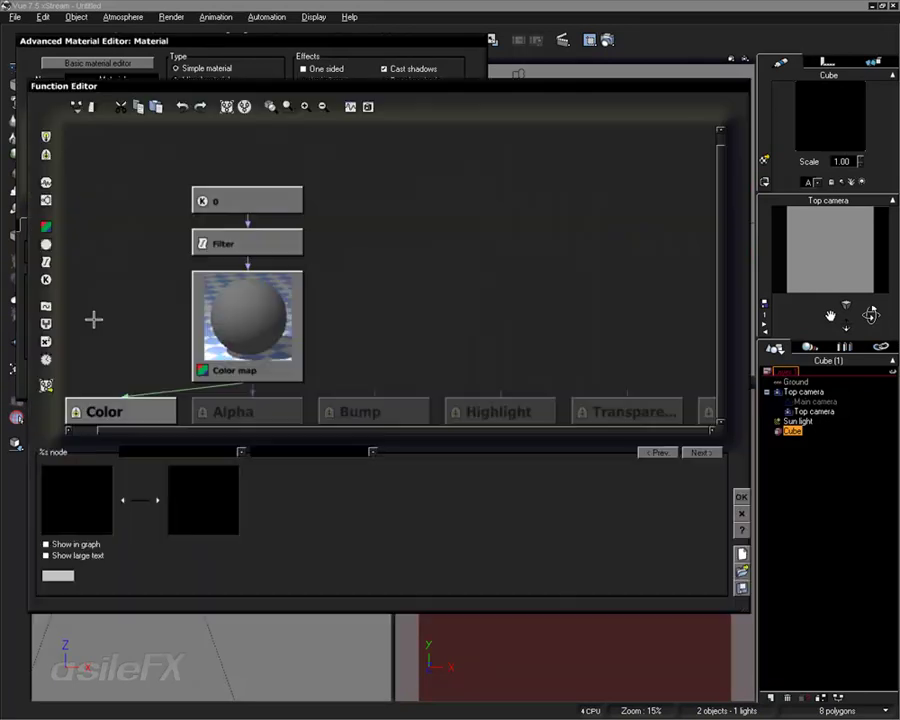
click(368, 106)
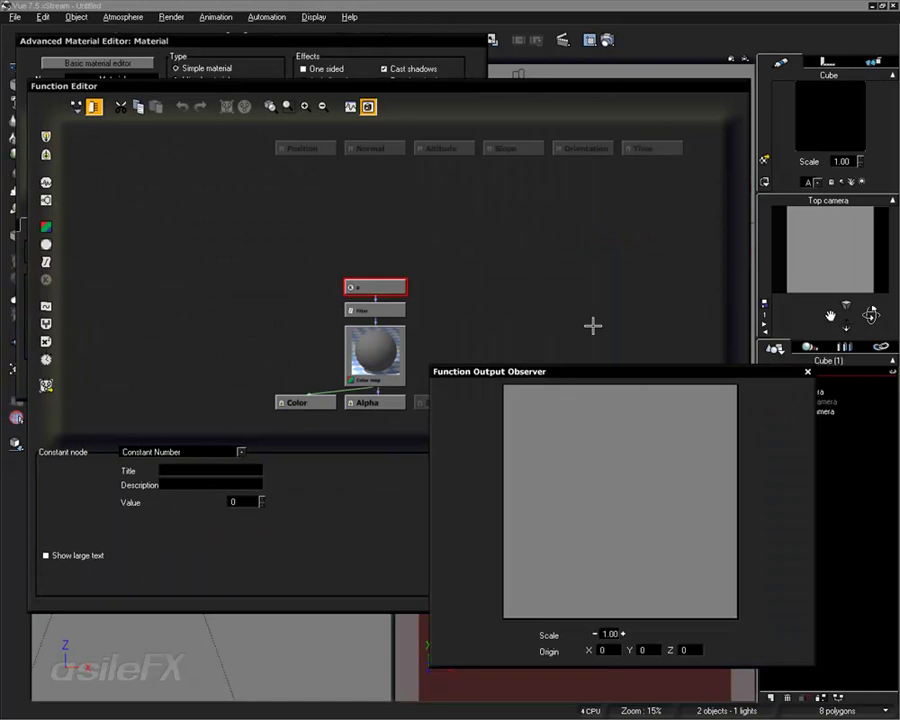
drag(580, 368, 591, 342)
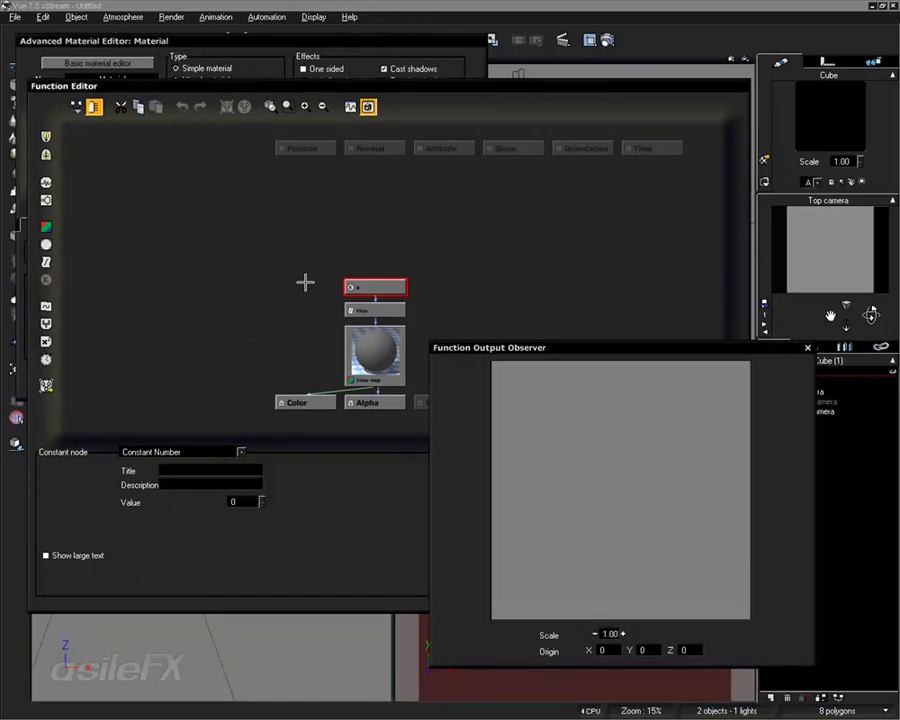
click(76, 106)
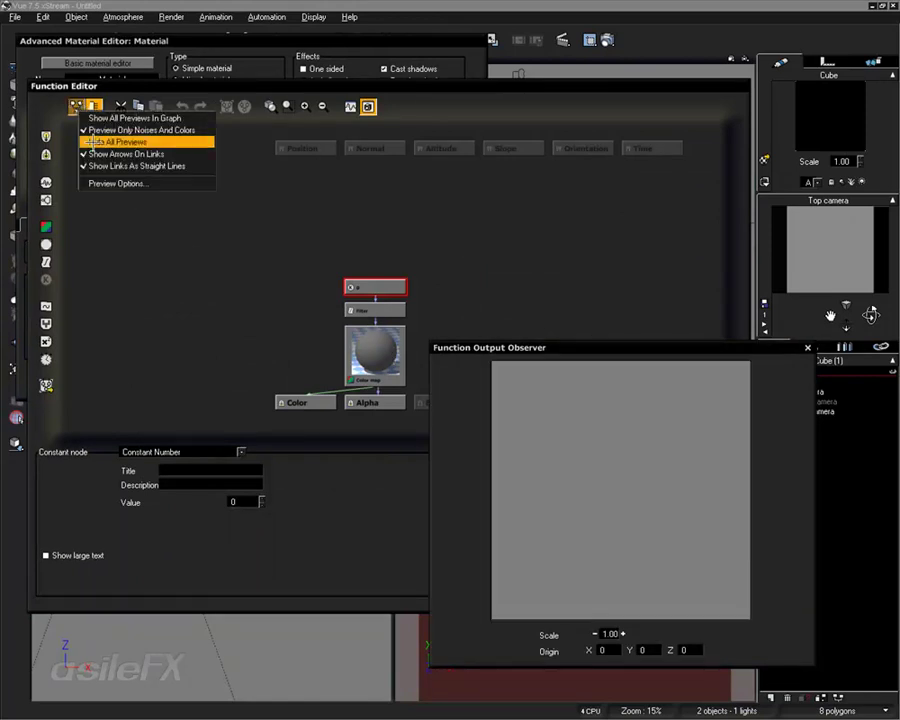
click(138, 183)
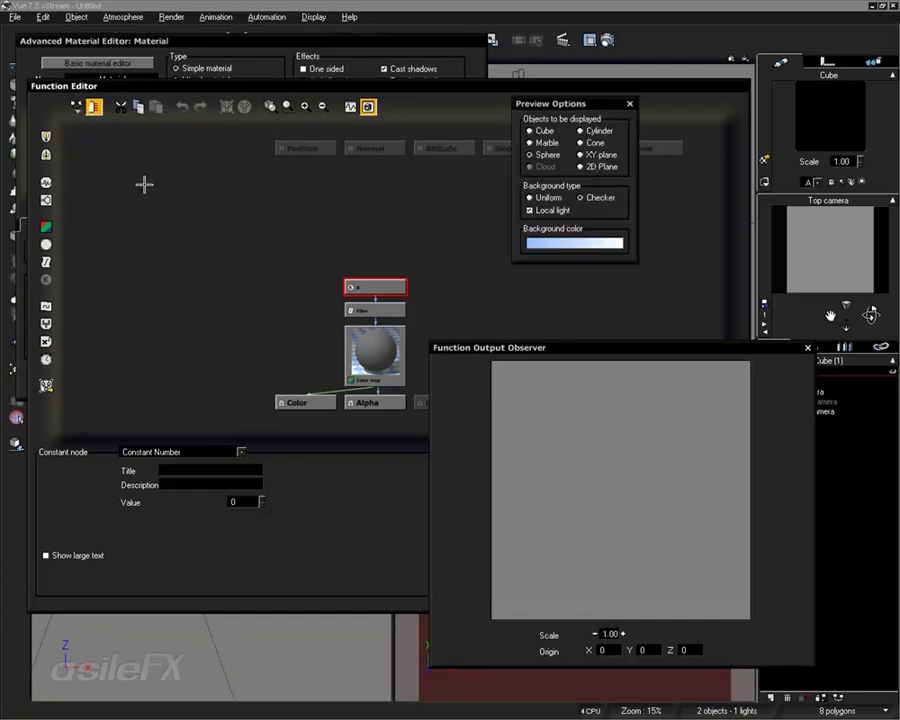
click(630, 104)
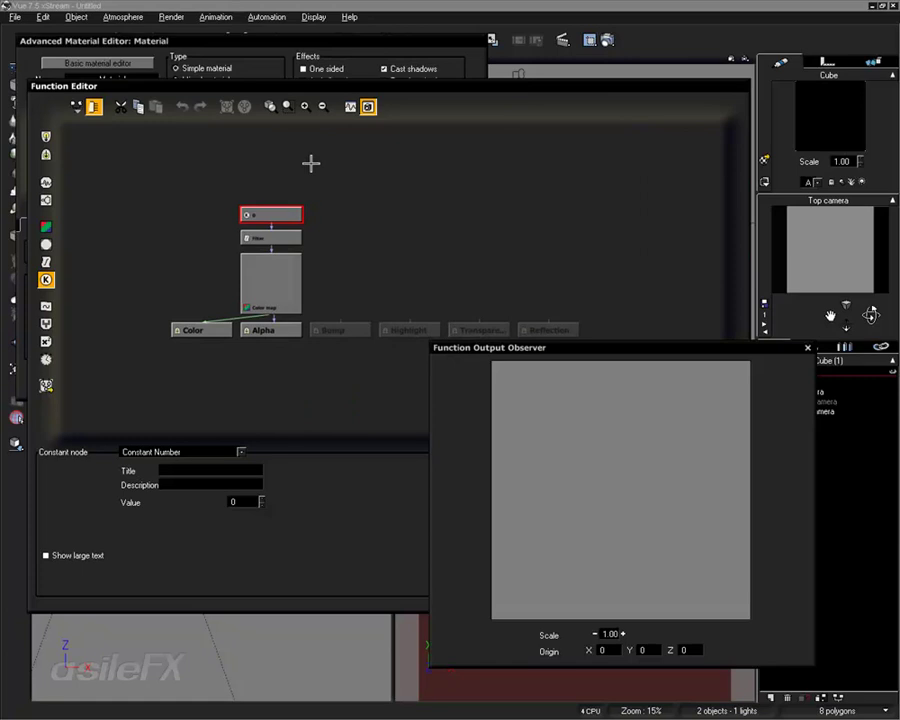
Align the Color map and Filter nodes in one column above the Color output
click(289, 330)
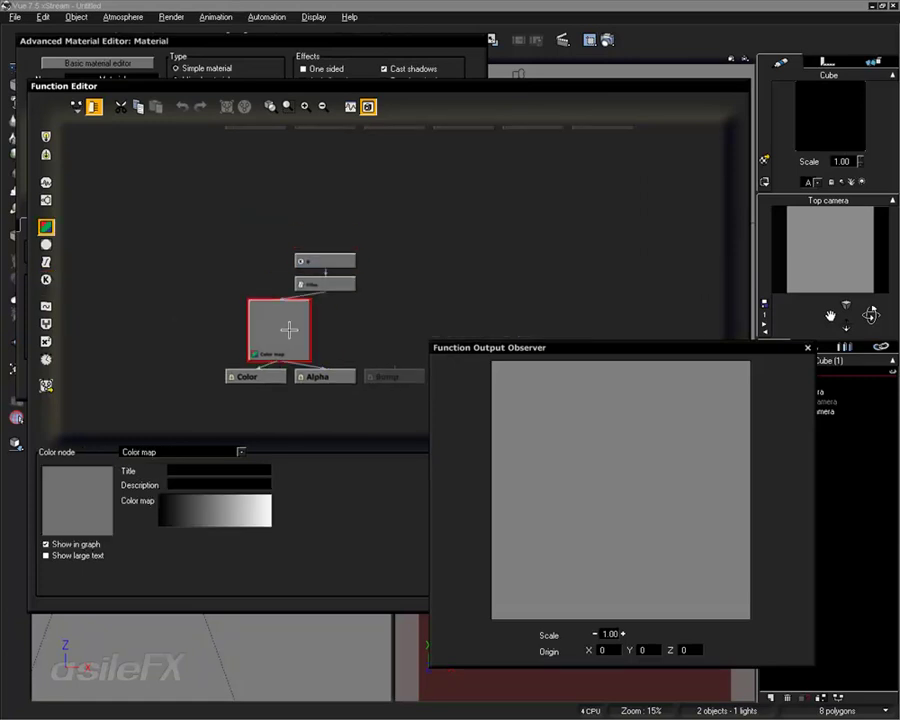
click(305, 284)
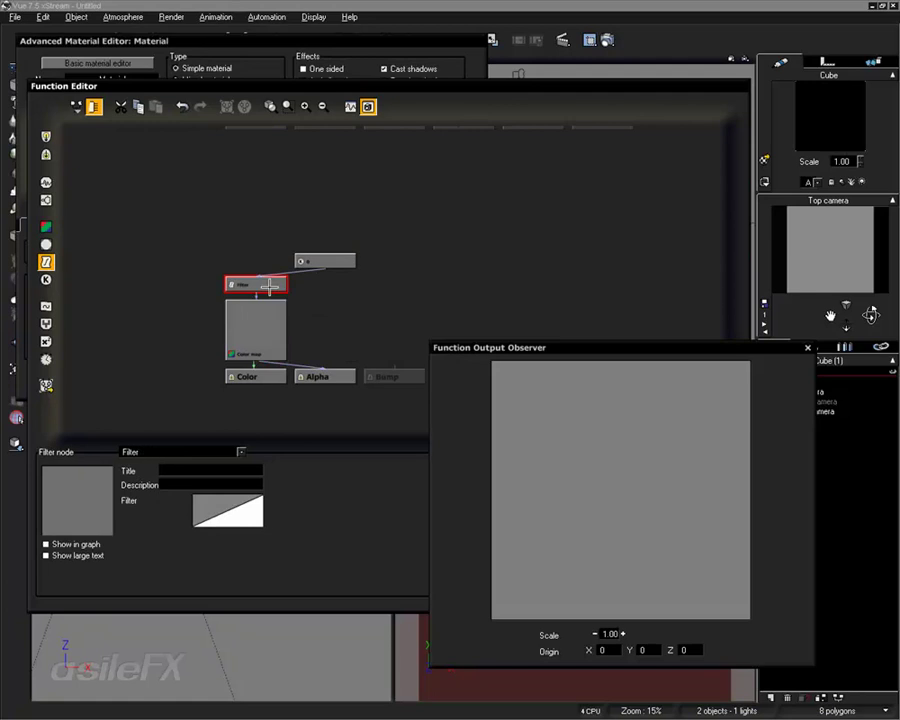
click(272, 331)
click(278, 284)
Place the constant node well above the Filter node and replace it with a Simple Fractal node
drag(310, 261, 272, 168)
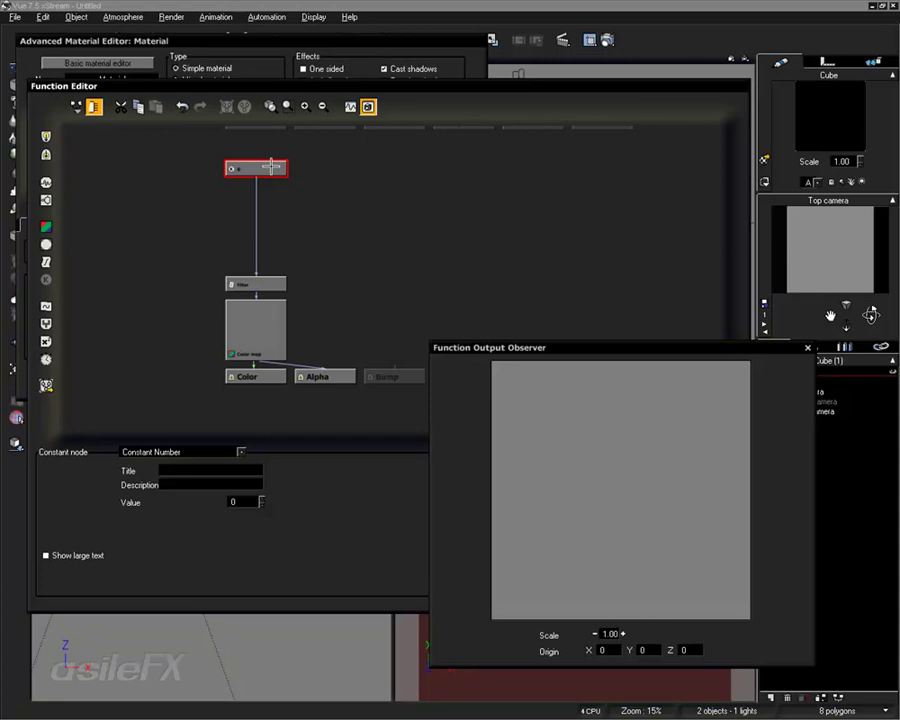
drag(266, 170, 266, 193)
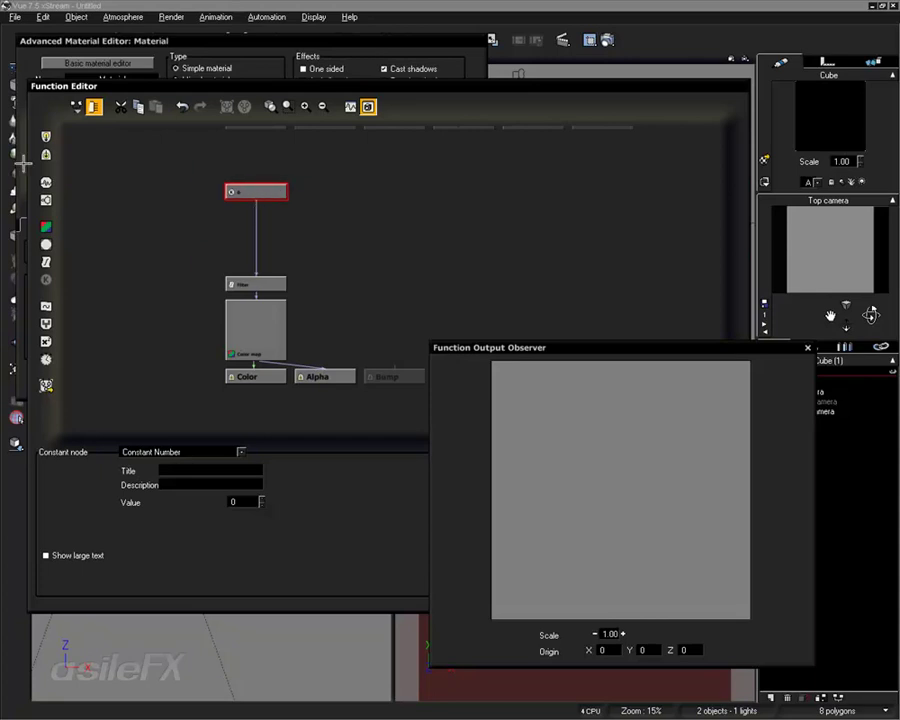
click(45, 199)
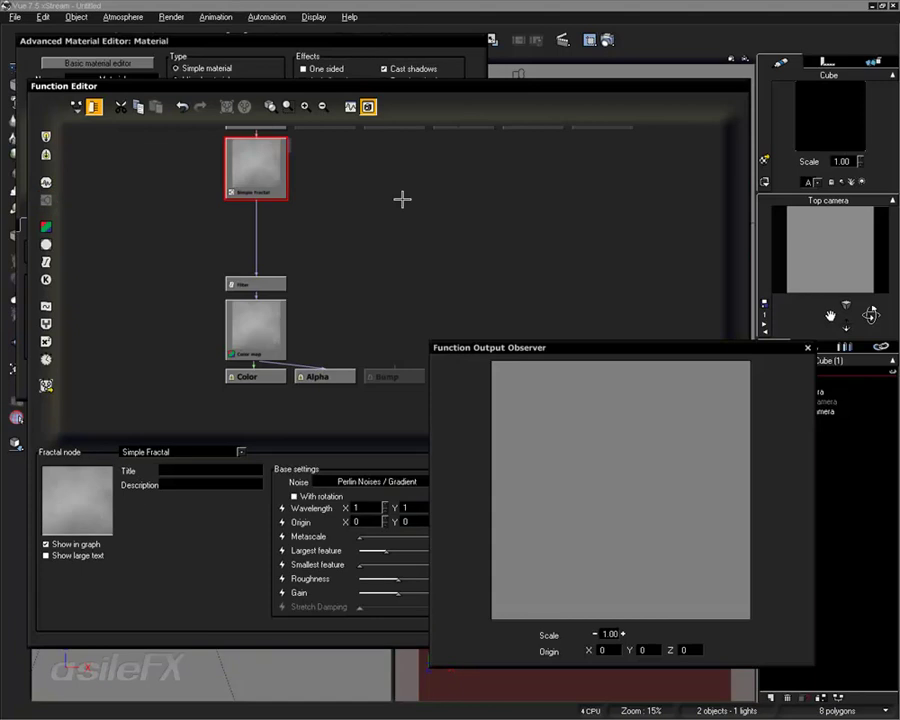
drag(258, 160, 257, 183)
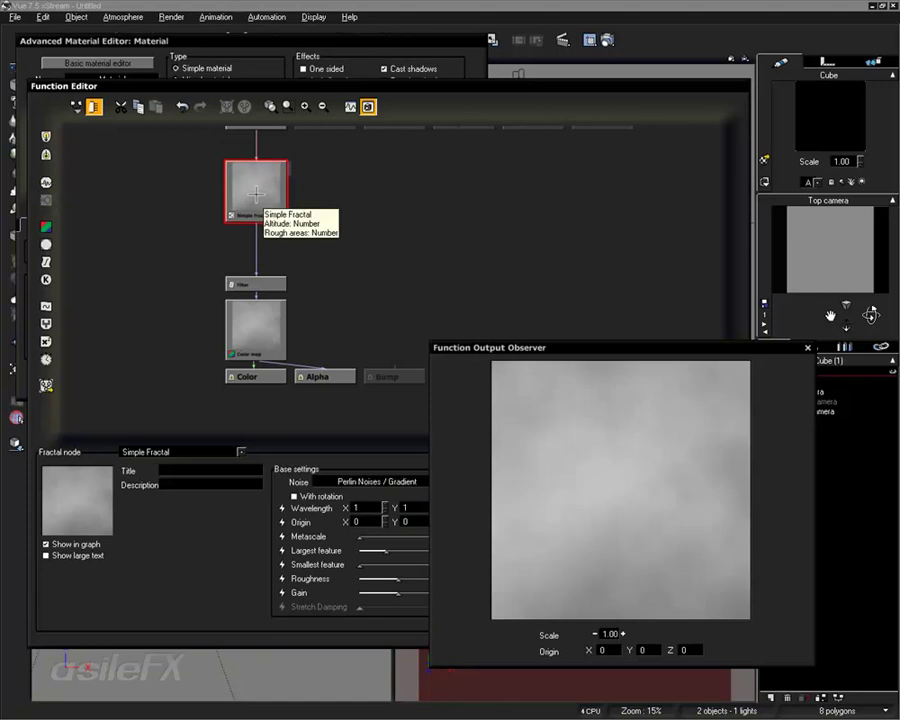
Rearrange and resize the Function Editor and the output observer so the whole node graph and the fractal settings are accessible
drag(538, 90, 470, 18)
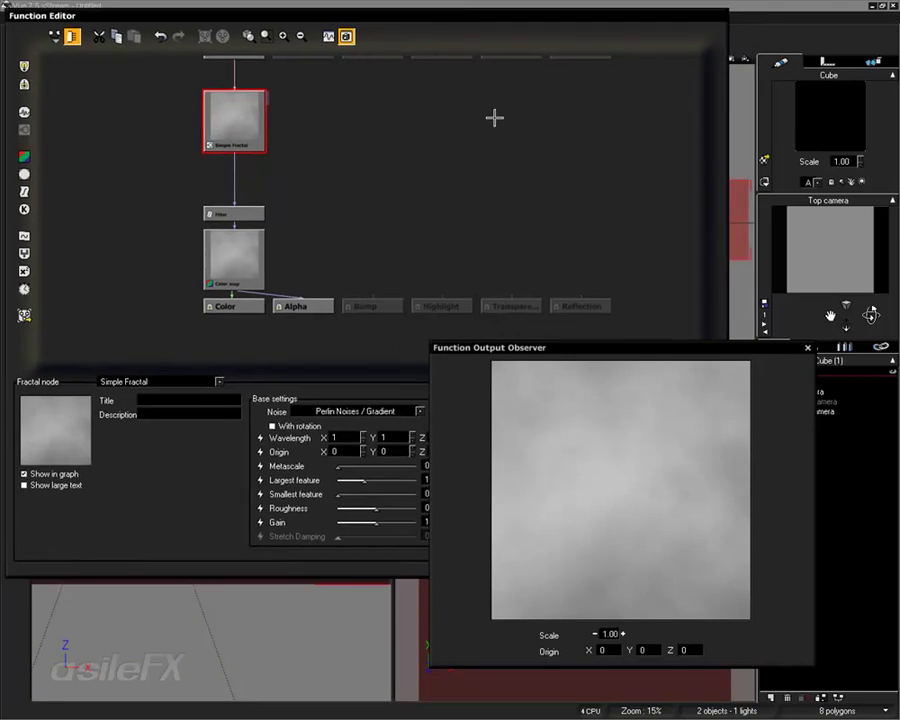
drag(639, 348, 720, 14)
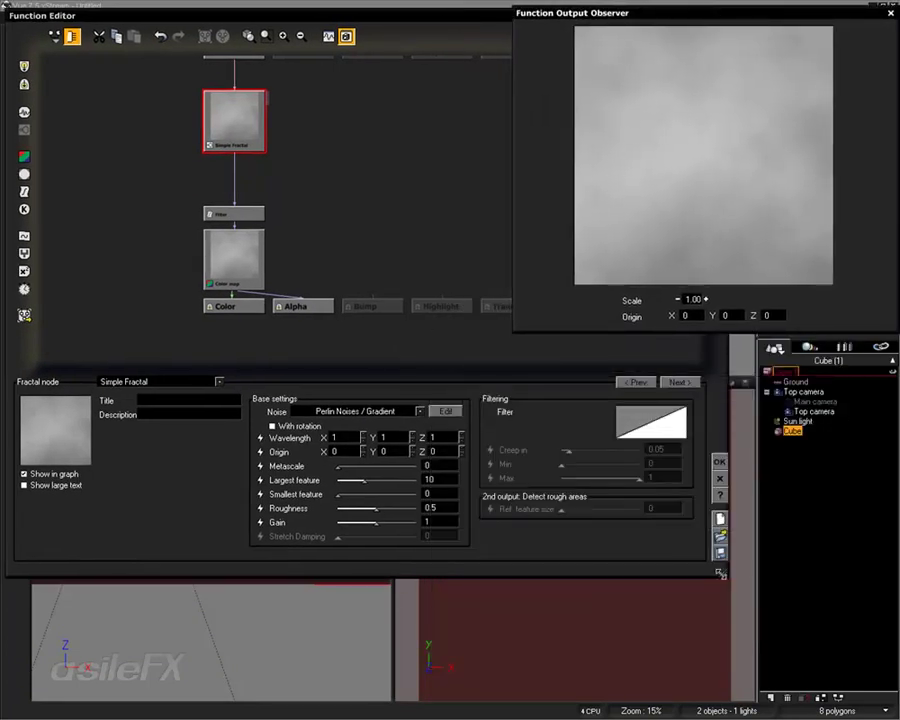
drag(720, 573, 638, 694)
drag(400, 337, 358, 343)
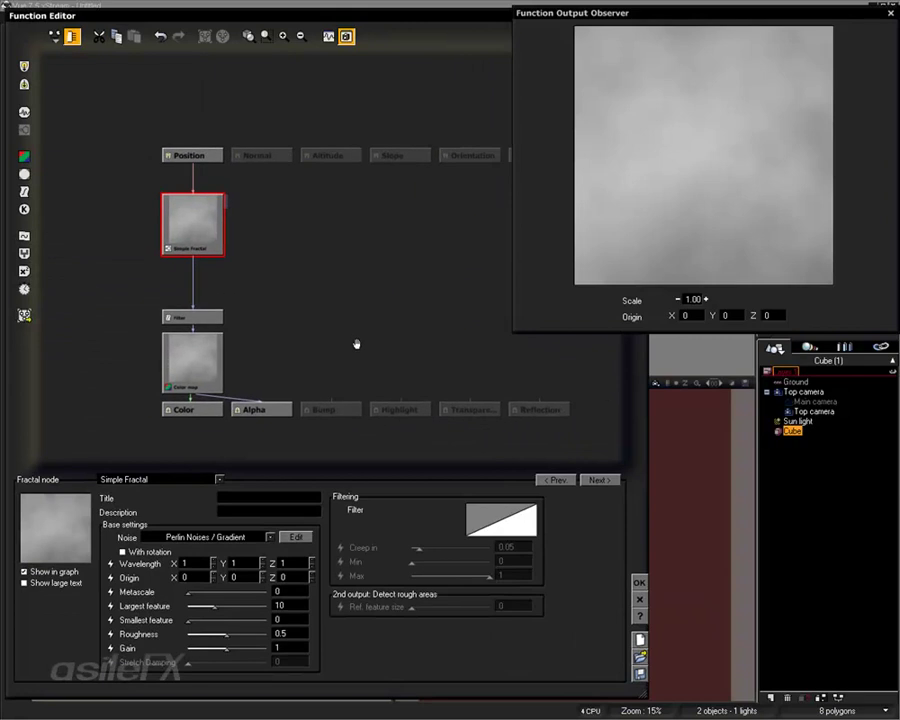
Raise the fractal's roughness to about 0.68 and gain to about 1.69, and set the observer's scale to 2.00
drag(223, 635, 244, 646)
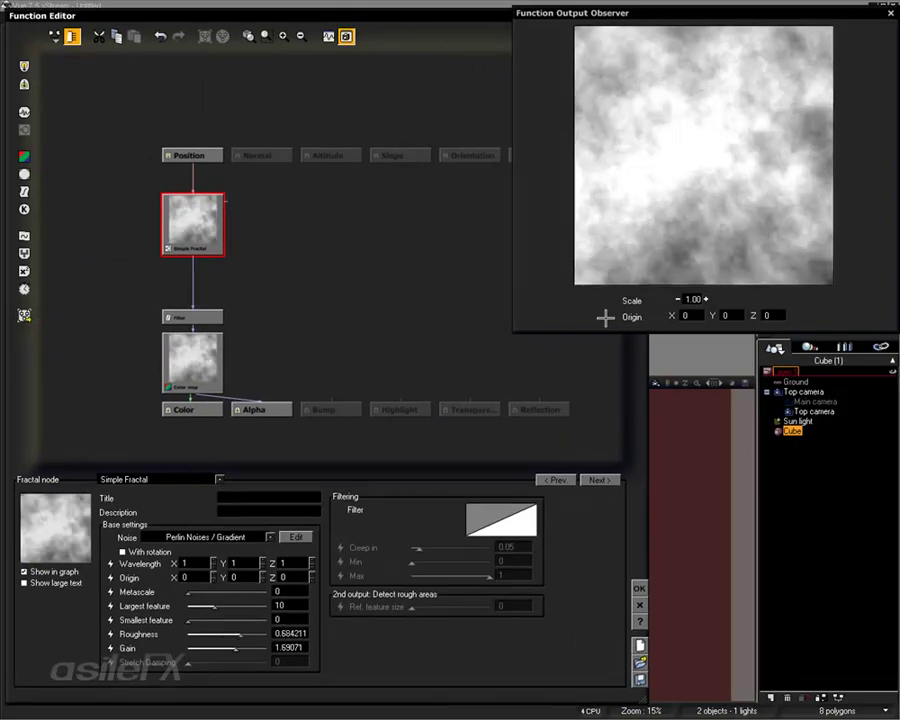
click(695, 315)
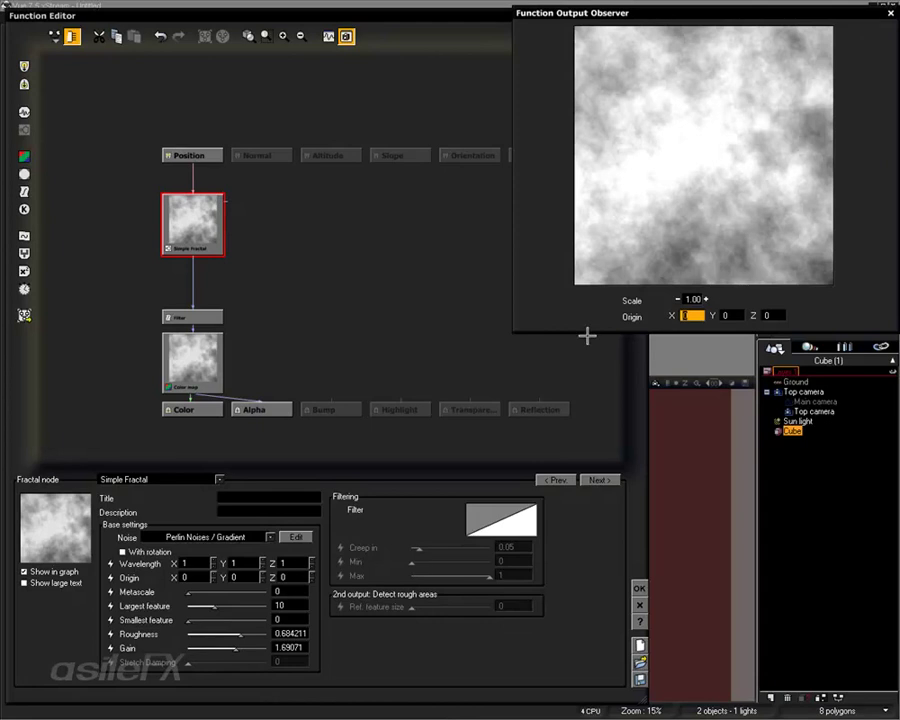
click(706, 300)
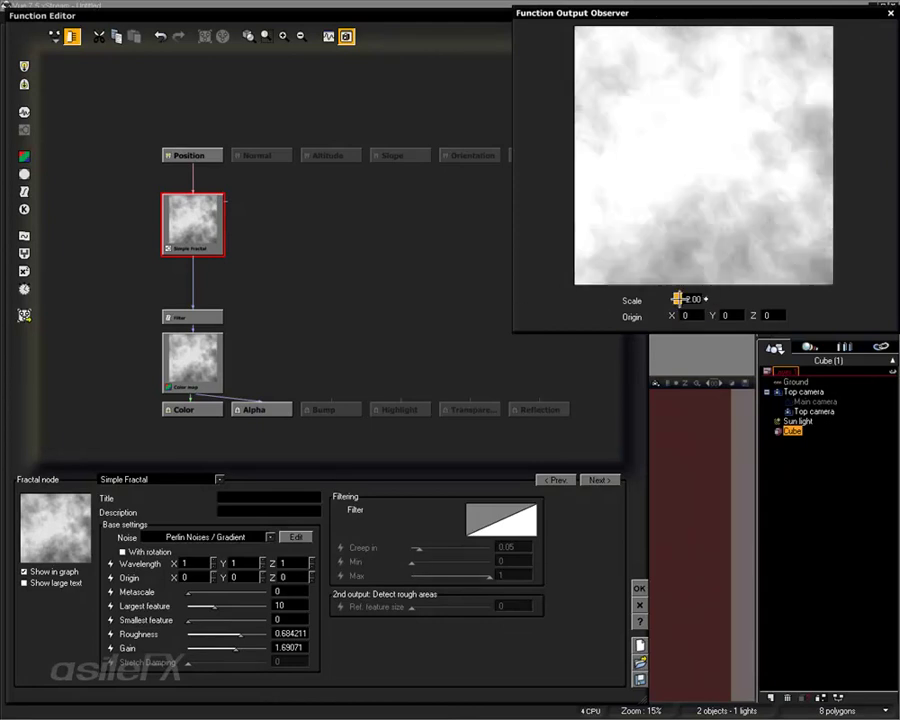
Set the output observer's scale to 1.00 and move the Simple Fractal node down to just above the Filter node
click(679, 299)
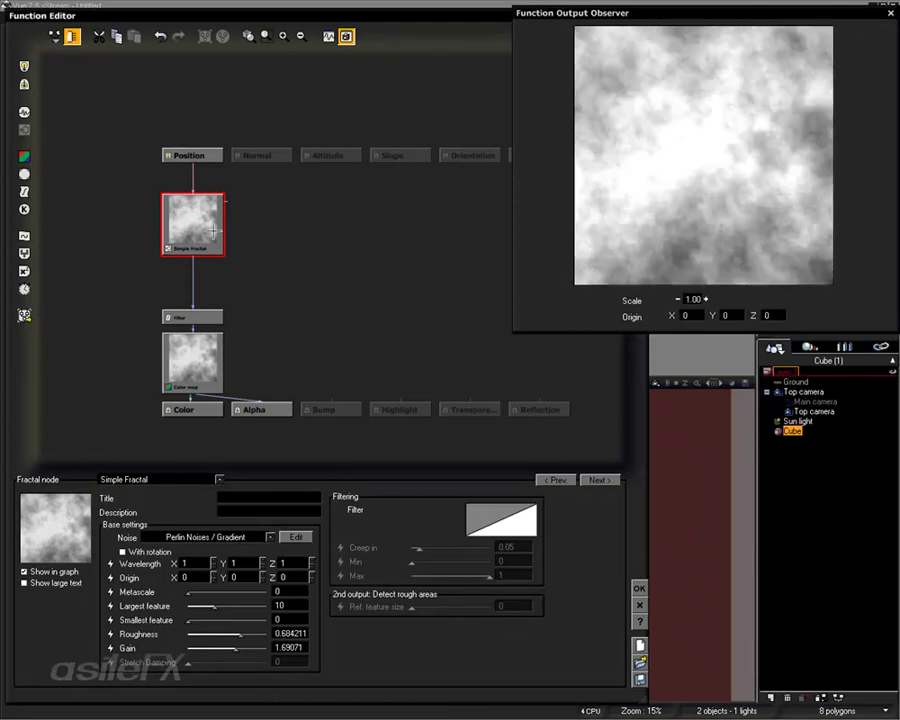
drag(186, 246, 187, 268)
Add a Function Preview Scaler MetaNode and wire it in between the Position input and the Simple Fractal node
right_click(267, 196)
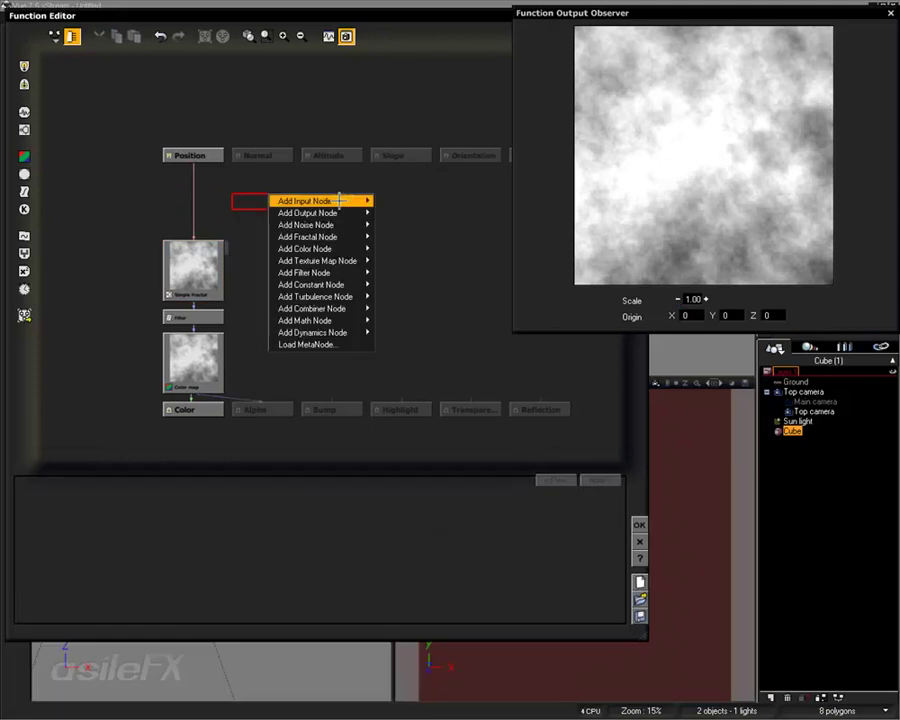
mouse_move(339, 201)
mouse_move(478, 200)
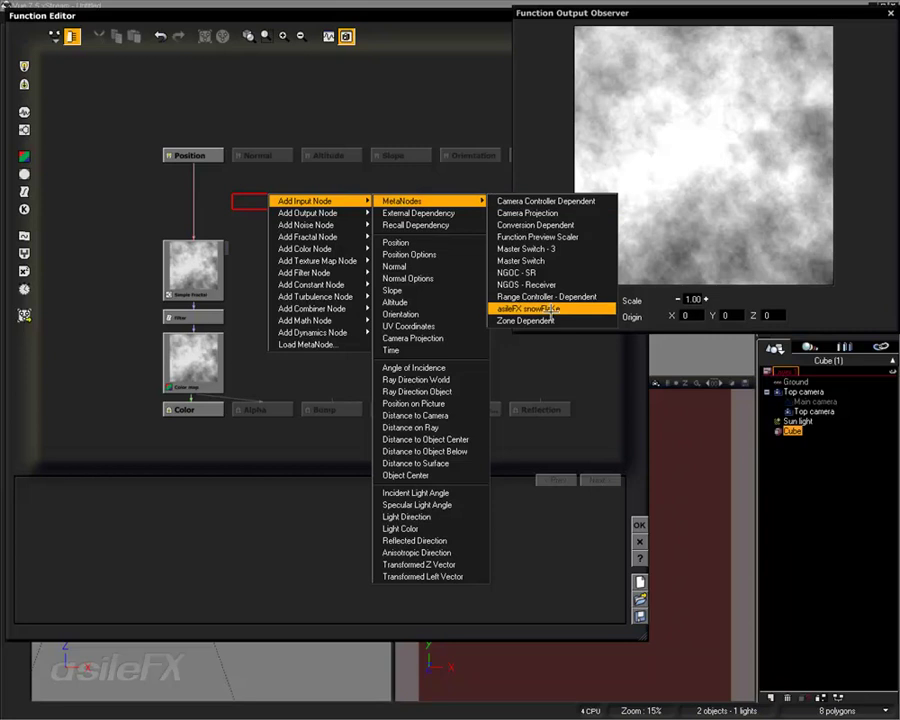
click(564, 240)
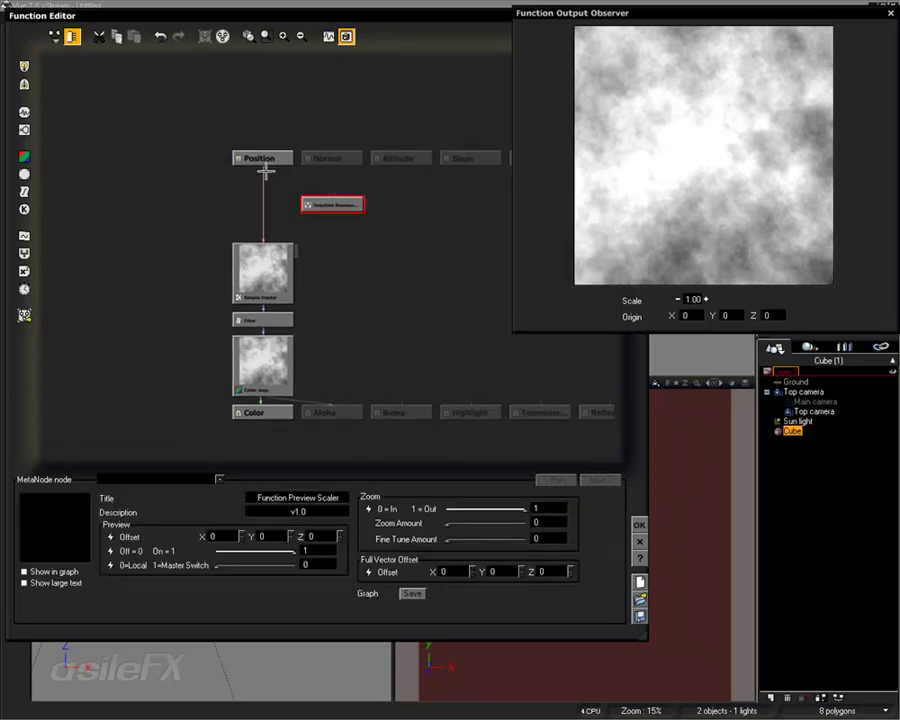
drag(262, 176, 331, 211)
drag(331, 206, 267, 203)
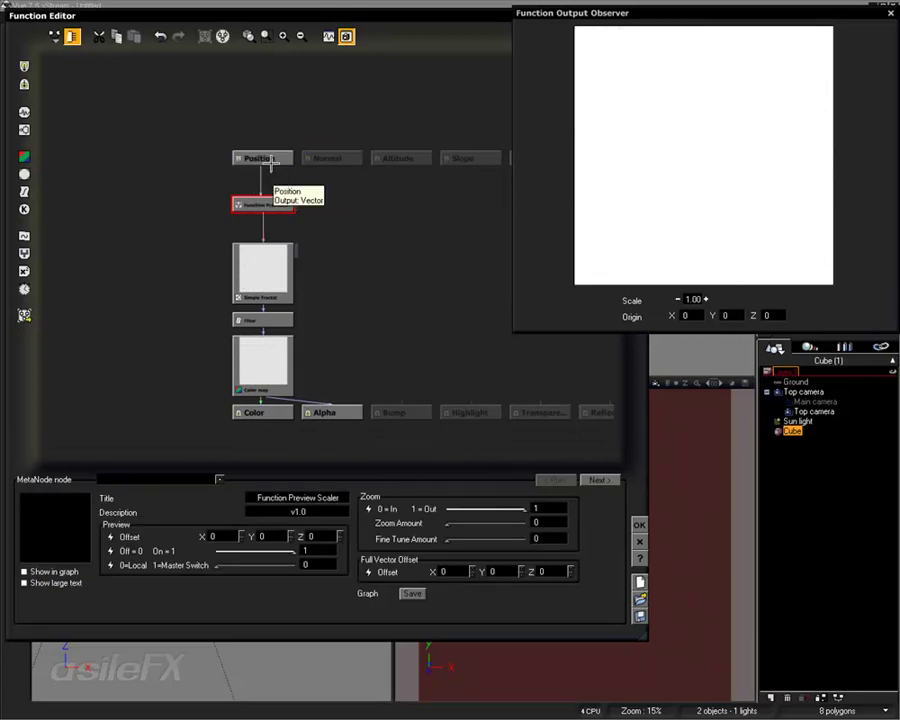
drag(260, 167, 265, 214)
click(313, 181)
click(262, 204)
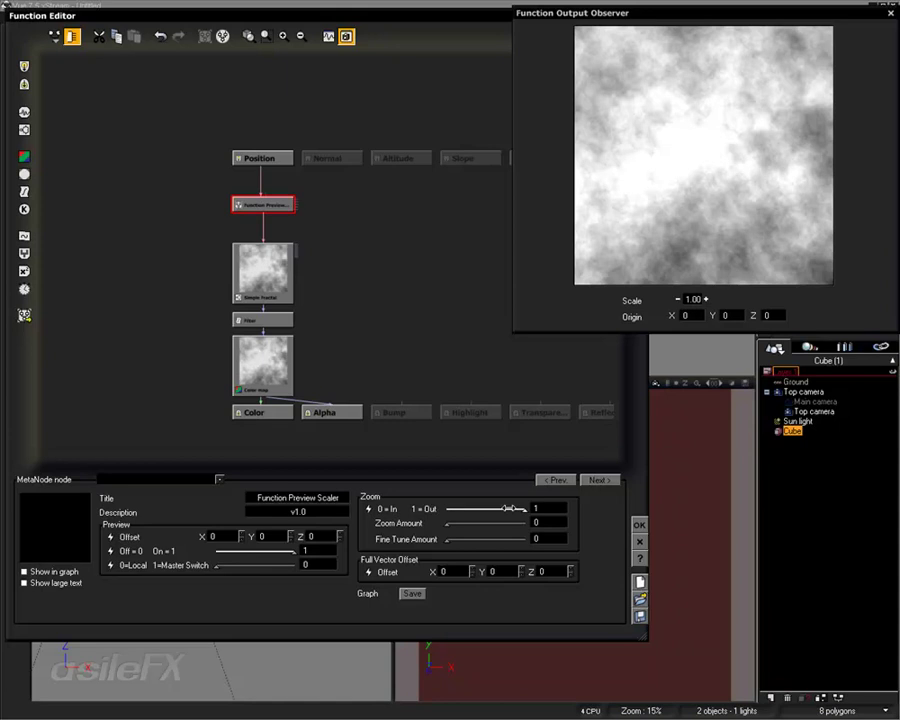
mouse_move(513, 508)
mouse_down()
mouse_move(448, 508)
mouse_move(517, 508)
mouse_up()
Set the Simple Fractal's wavelength to 10 on X, Y and Z
right_drag(345, 293, 327, 269)
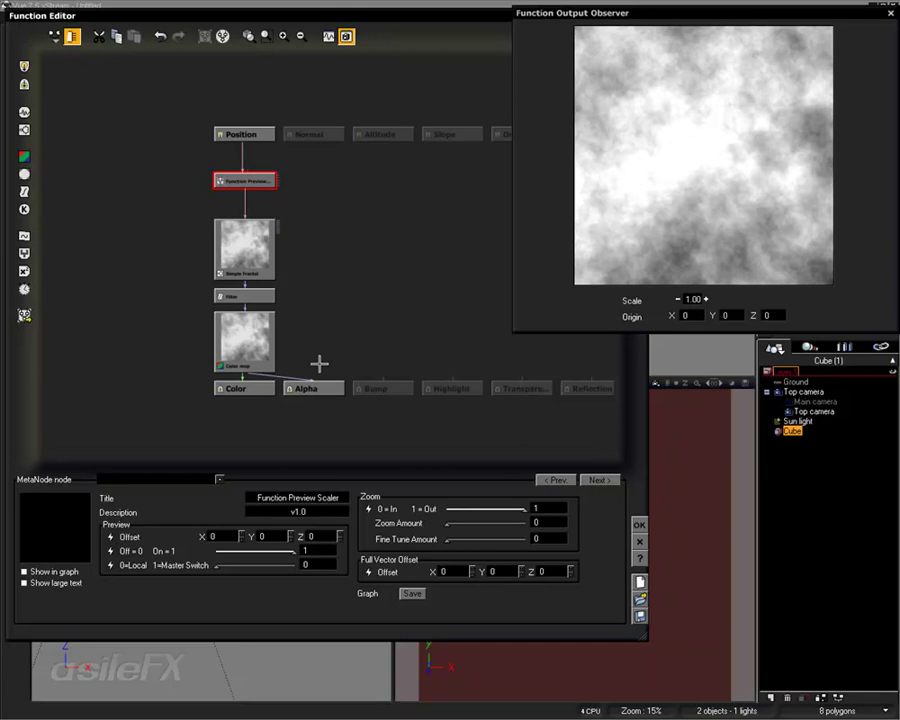
click(284, 37)
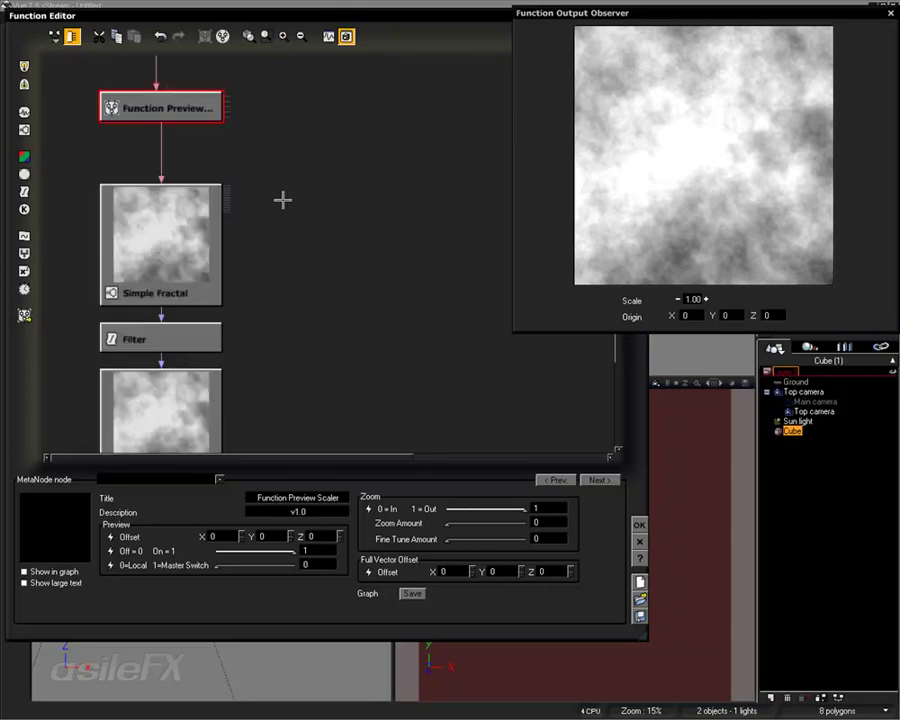
right_drag(277, 259, 297, 207)
click(198, 176)
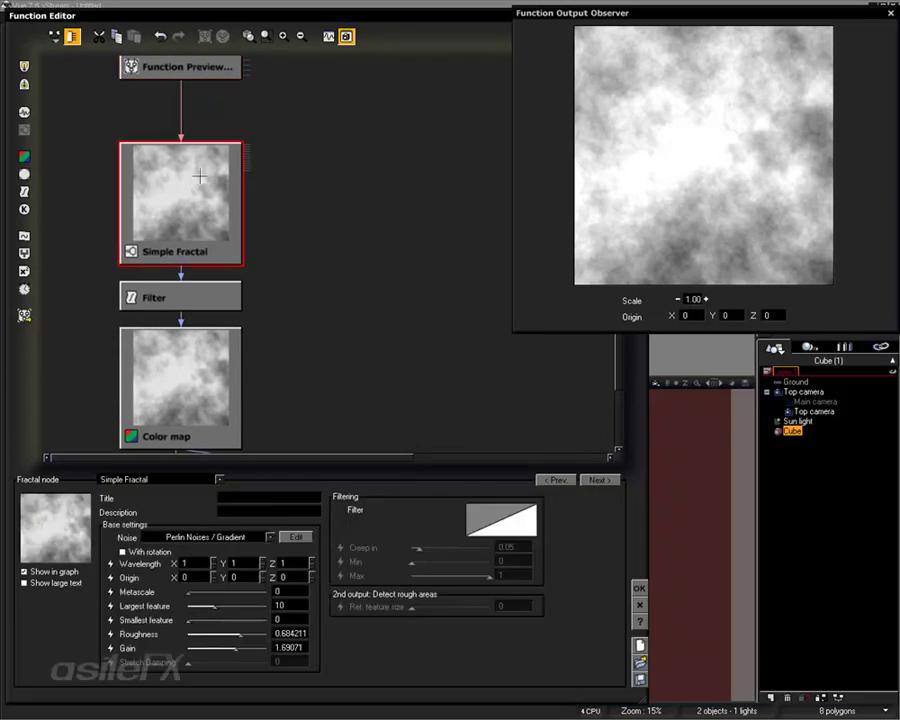
text(10)
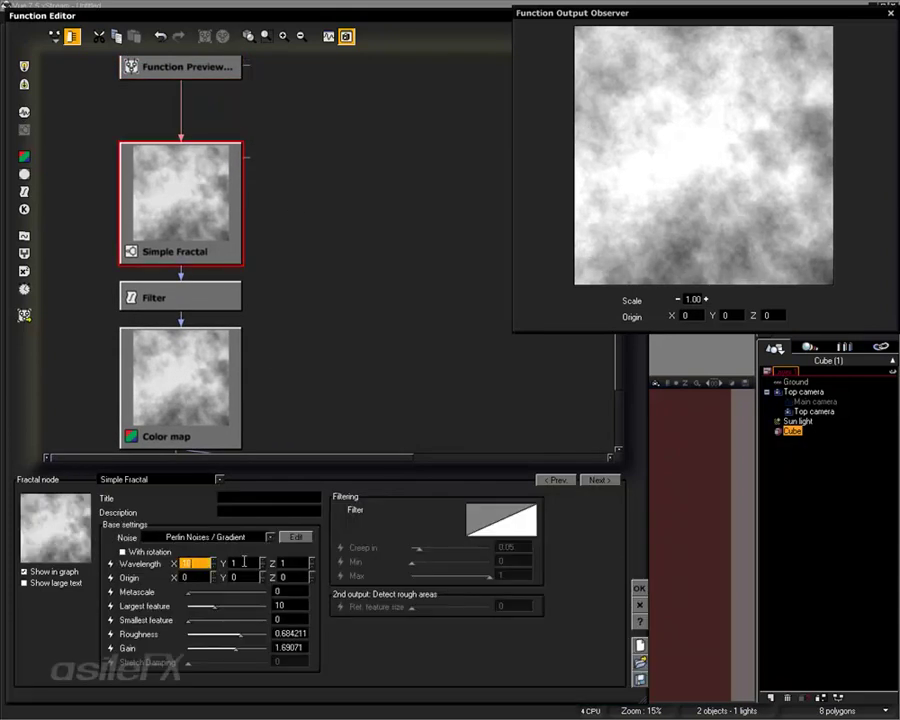
double_click(243, 563)
text(10)
double_click(291, 564)
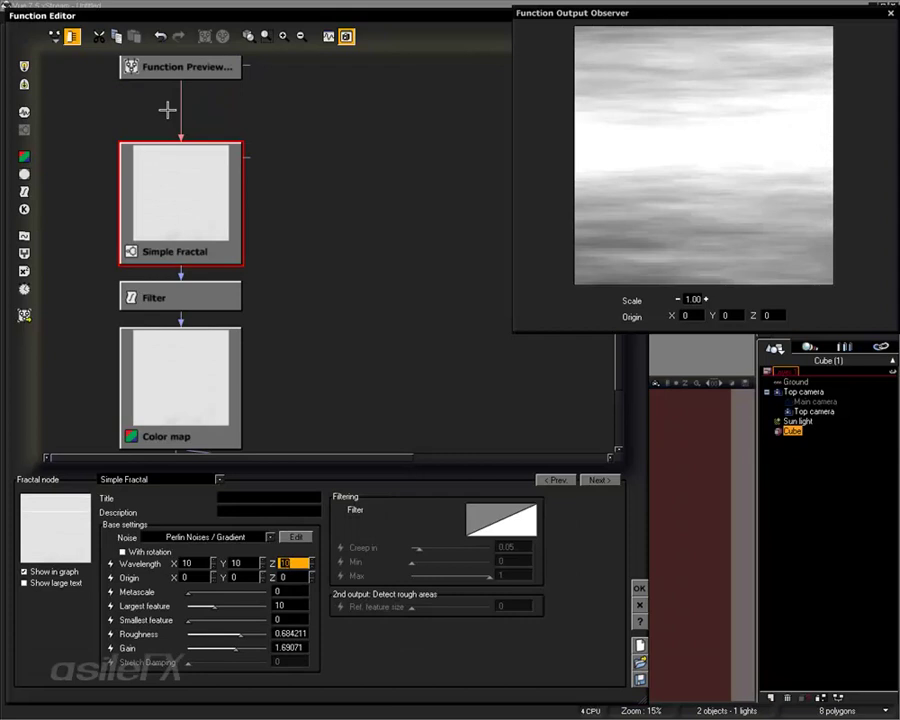
Raise the Function Preview Scaler's Zoom Amount to 1
click(186, 72)
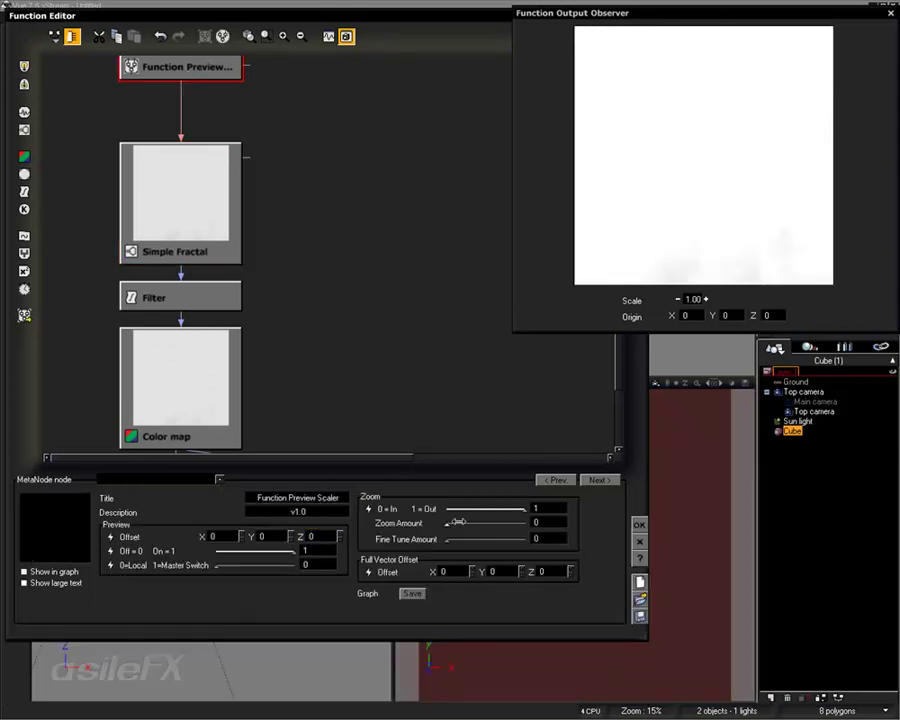
drag(448, 524, 526, 523)
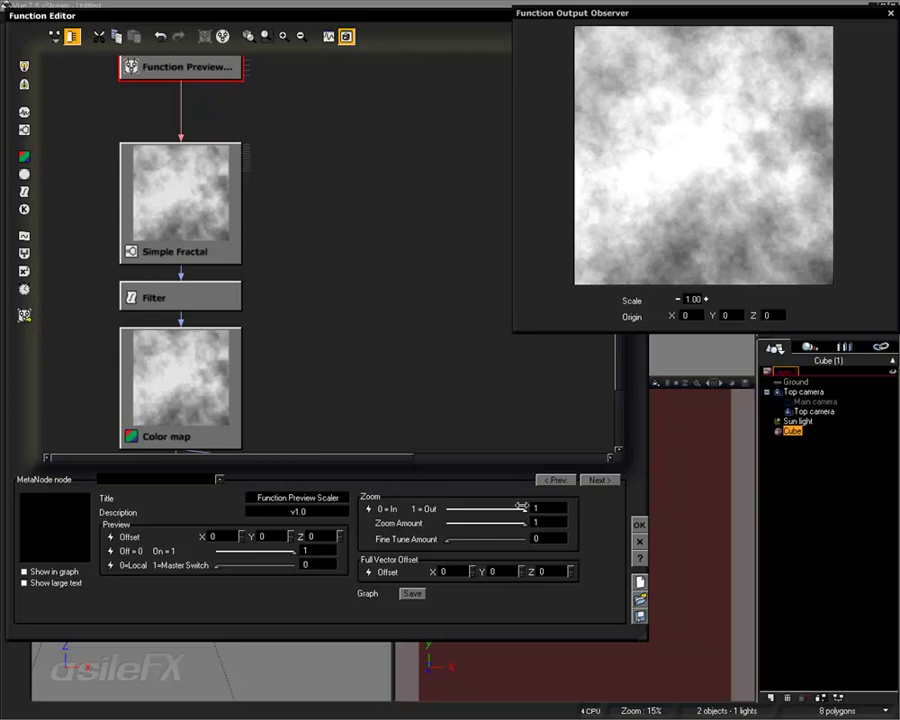
mouse_move(298, 550)
mouse_down()
mouse_move(214, 550)
mouse_move(296, 551)
mouse_up()
Move the Function Preview Scaler node closer to the Simple Fractal and raise its Fine Tune Amount to about 0.61
middle_drag(372, 246, 376, 255)
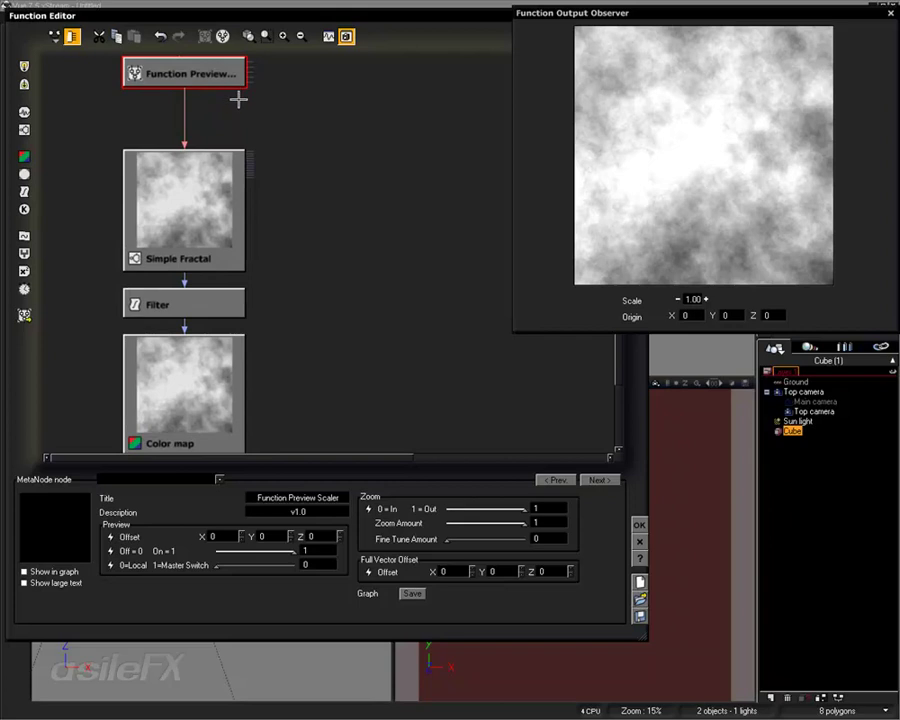
drag(238, 99, 236, 105)
middle_drag(334, 241, 336, 187)
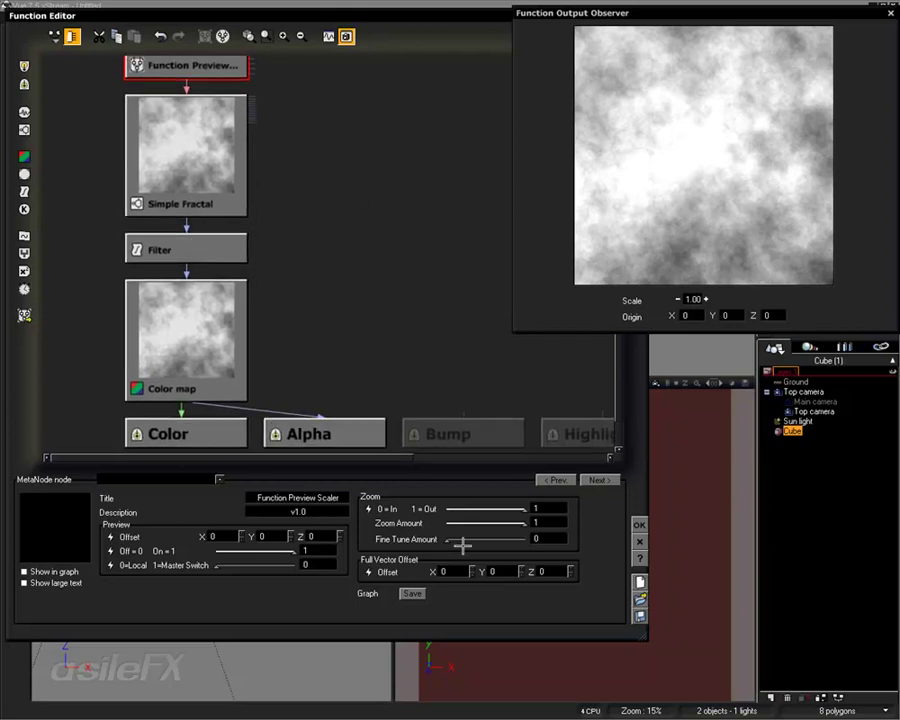
drag(448, 535, 492, 538)
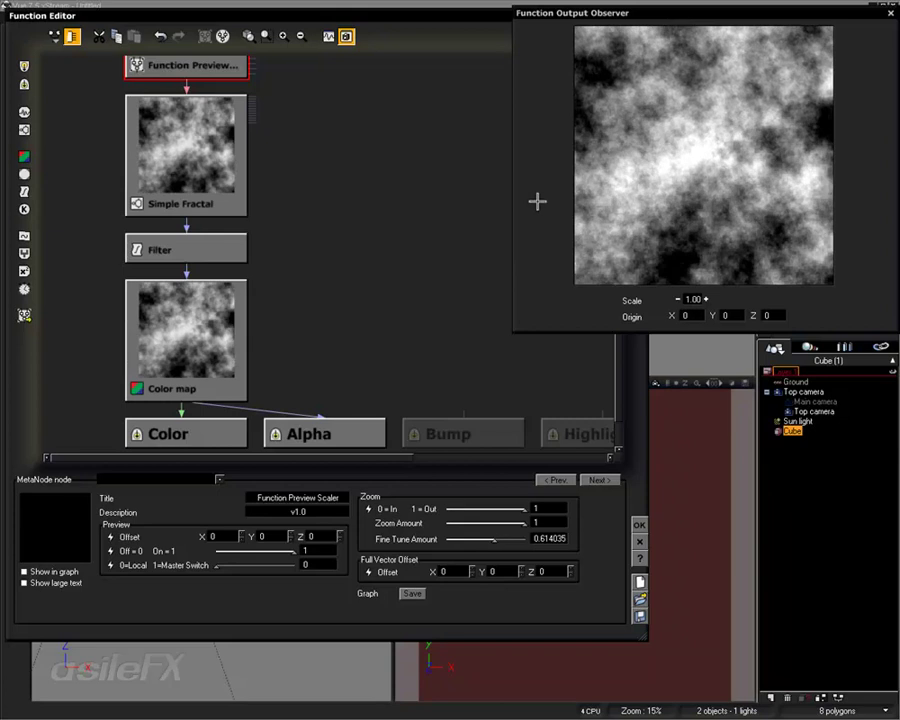
Set the Simple Fractal's wavelength back to 1 on X, Y and Z
click(185, 159)
double_click(198, 564)
text(1)
double_click(245, 563)
text(1)
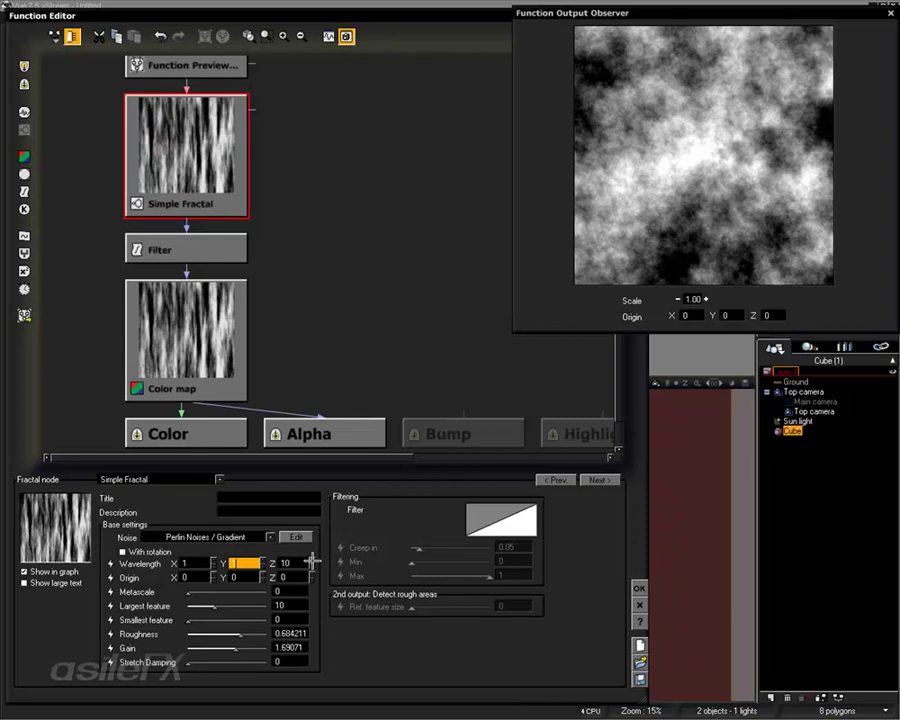
double_click(293, 563)
text(1)
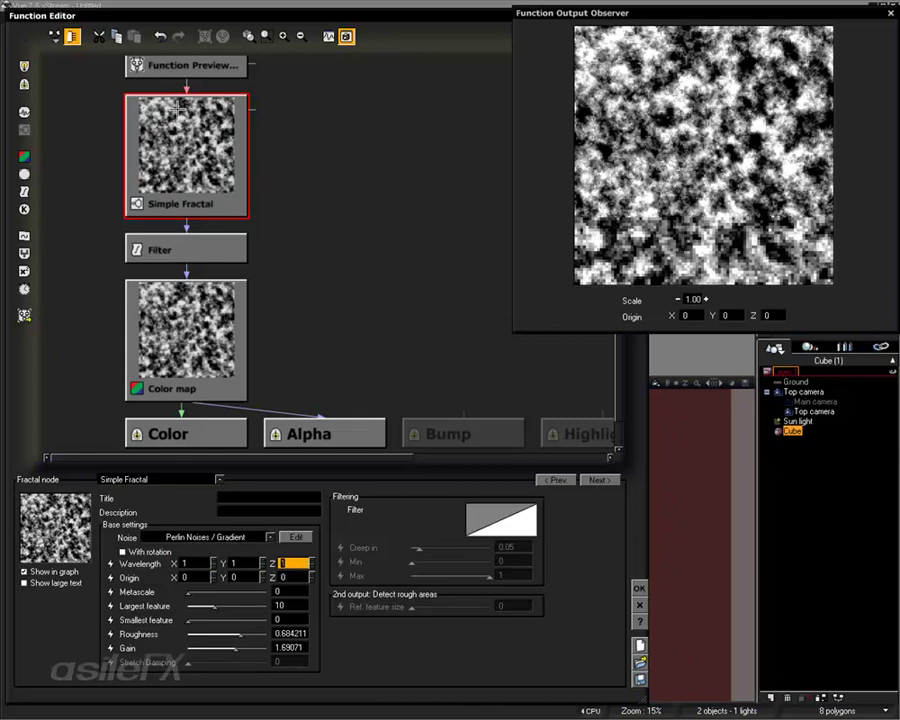
Set the Function Preview Scaler's In/Out value to about 0.30 and Zoom Amount to about 0.18, and enable rotation on the Simple Fractal
click(185, 65)
drag(522, 523, 477, 509)
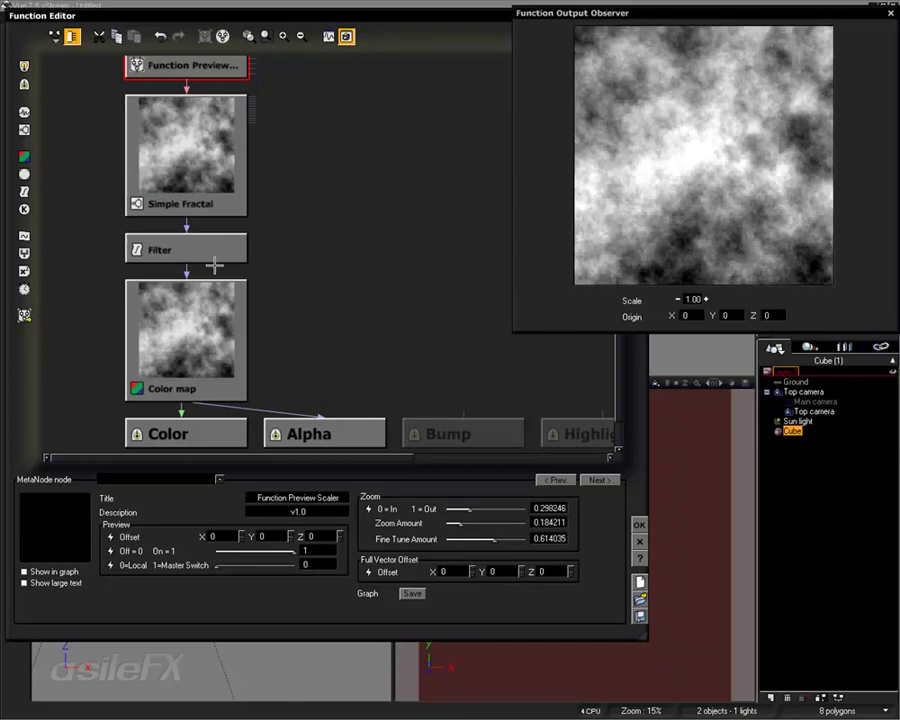
click(141, 122)
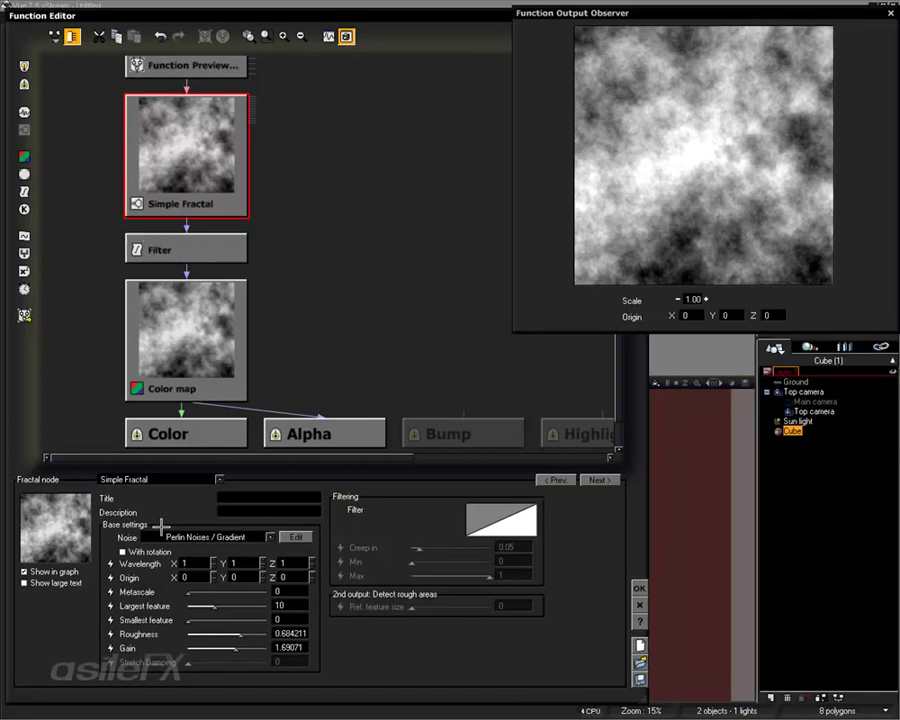
click(124, 552)
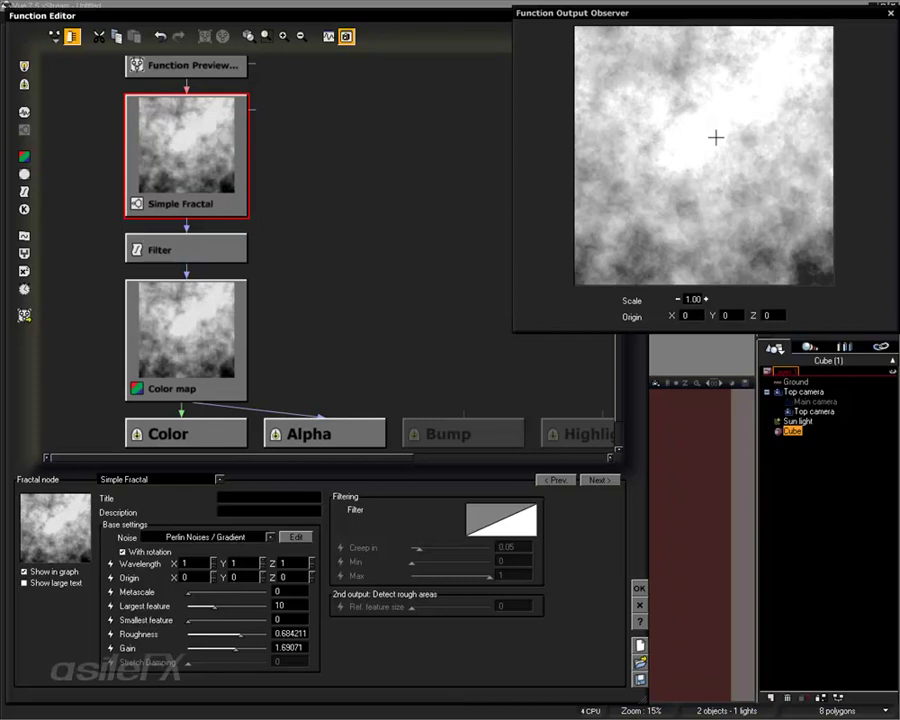
Examine the Simple Fractal's X, Y and Z value graphs in the Function Node Preview and close it
click(328, 37)
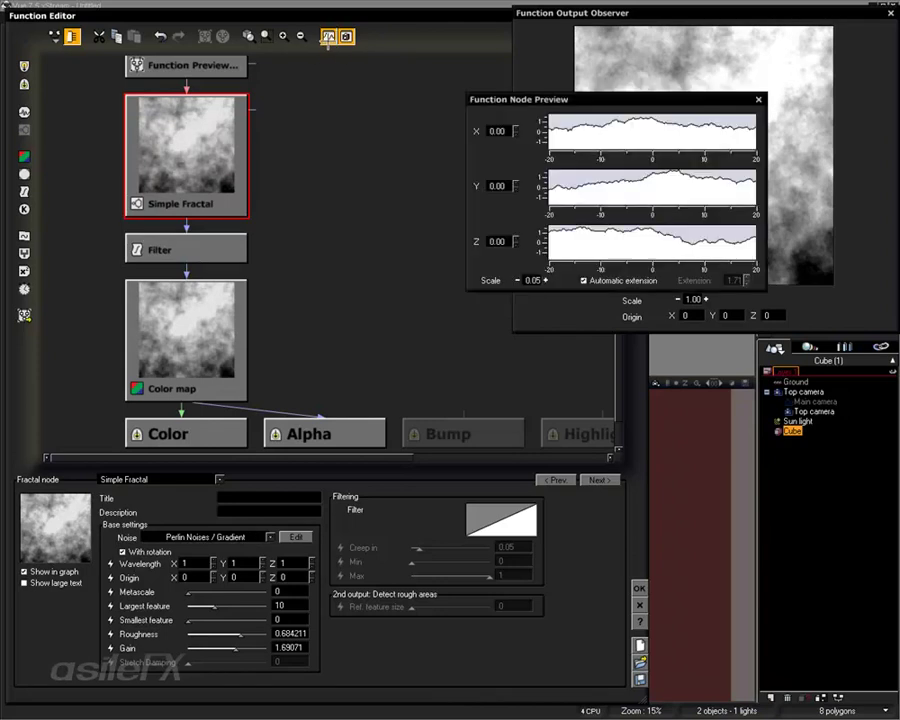
drag(580, 99, 438, 188)
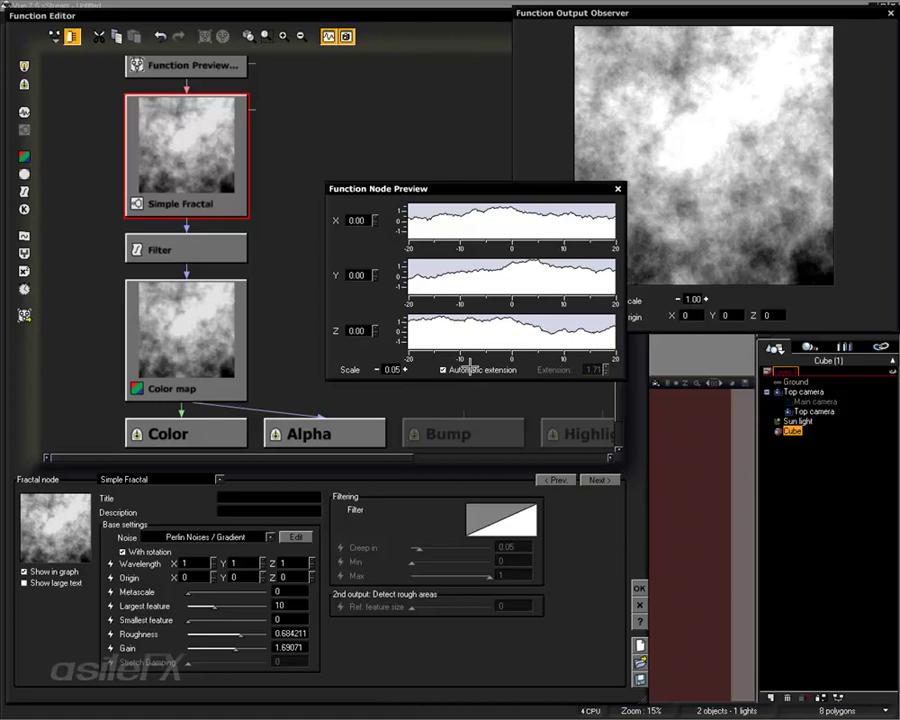
drag(549, 370, 552, 370)
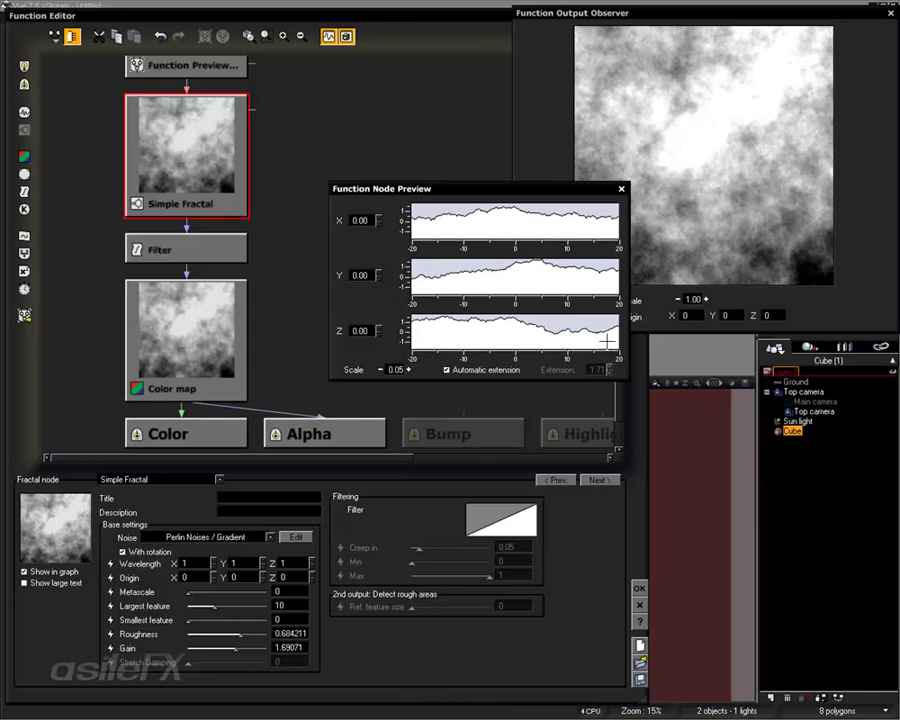
click(621, 188)
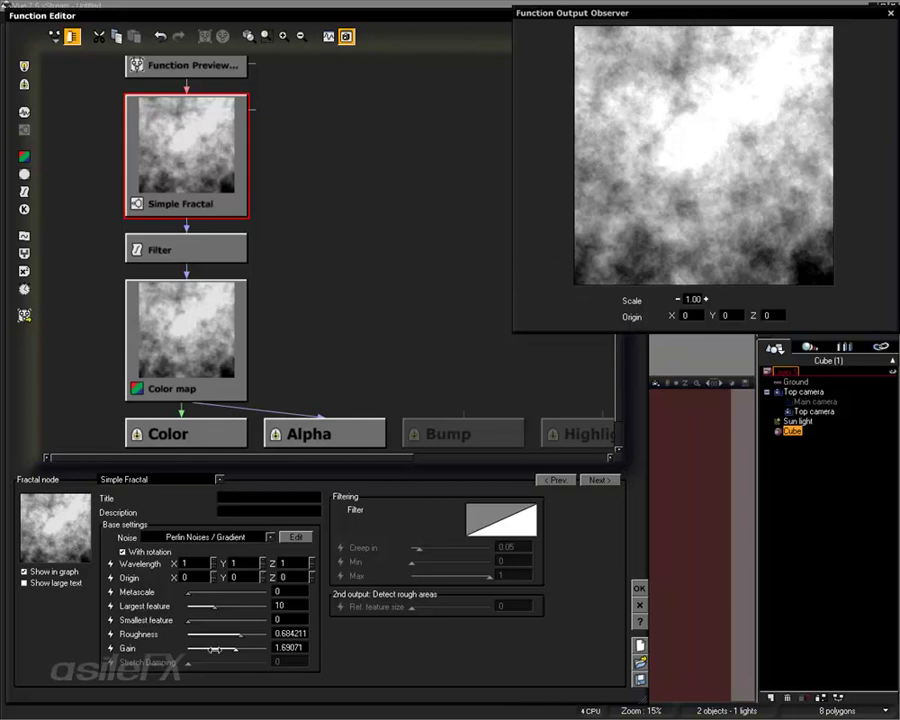
Switch the fractal's noise to Cellular Patterns / Voronoi, with gain at about 0.36 and largest feature at about 12.99
mouse_move(240, 647)
mouse_down()
mouse_move(222, 645)
mouse_move(230, 645)
mouse_up()
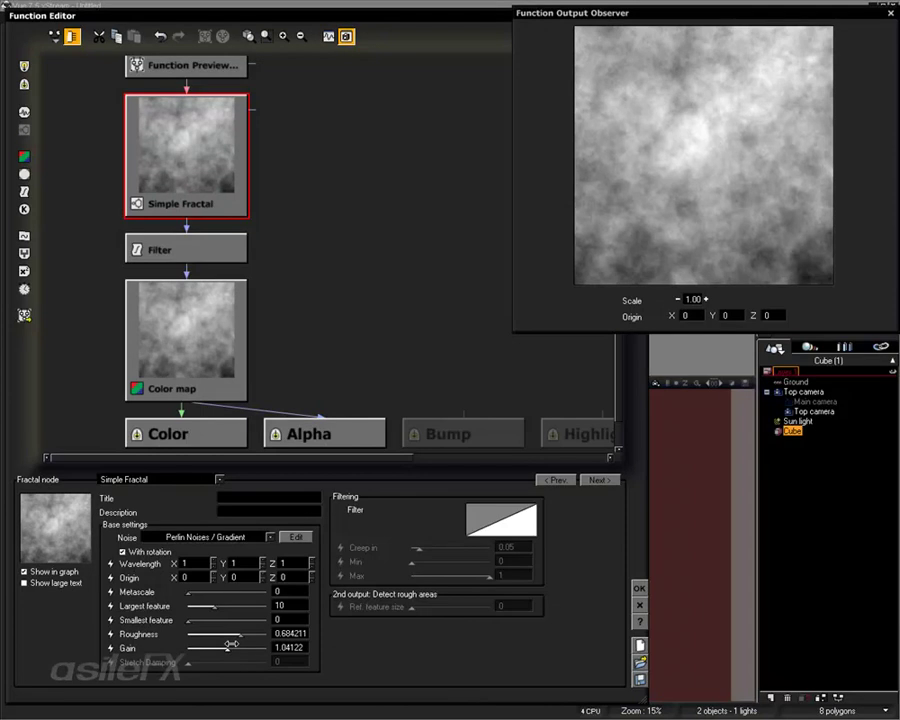
click(229, 539)
mouse_move(190, 551)
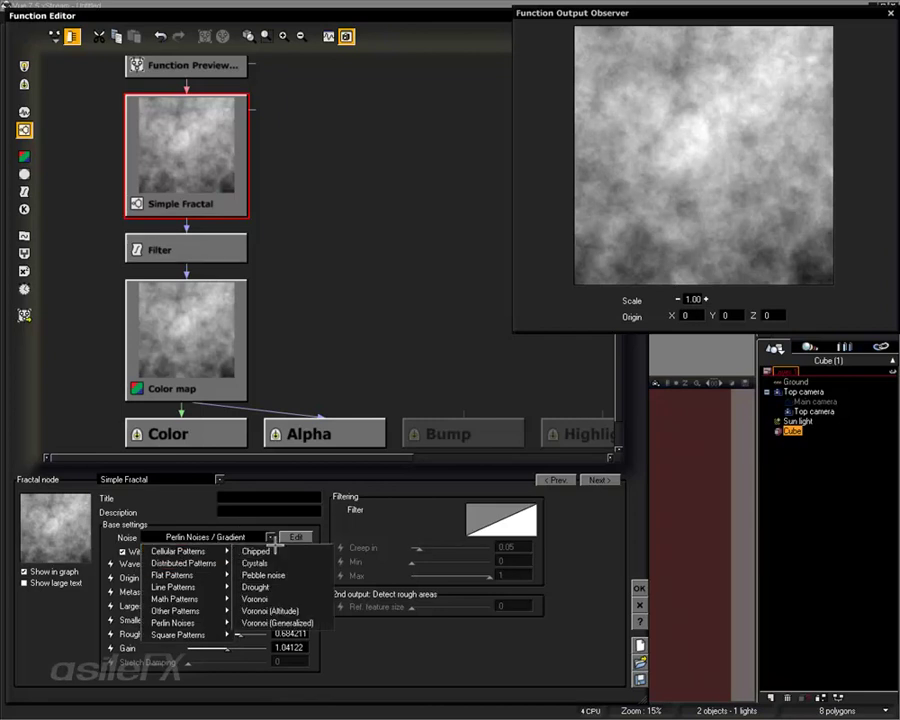
click(288, 606)
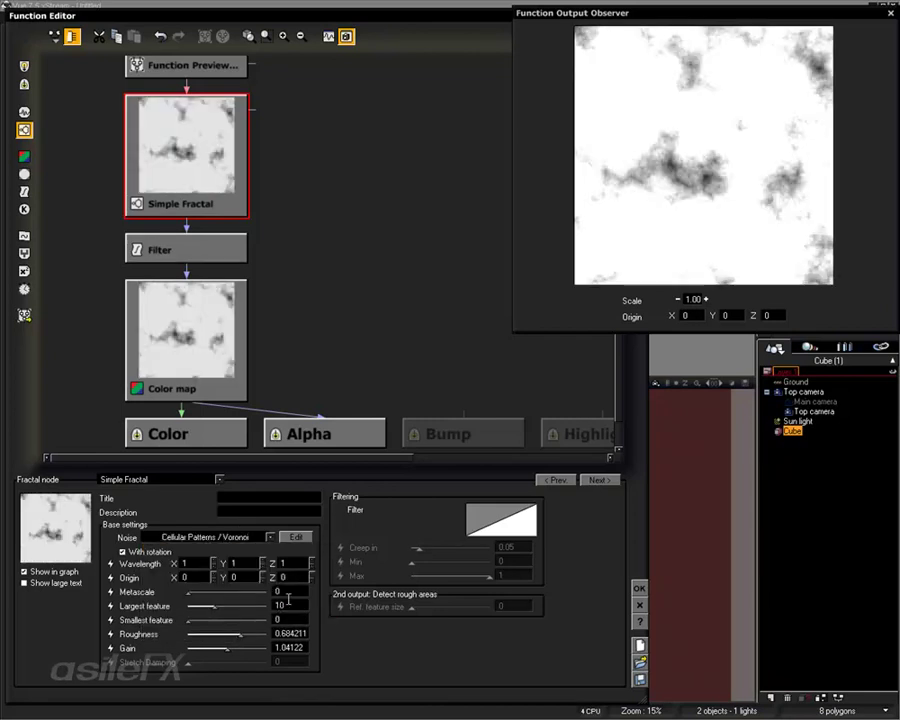
drag(227, 649, 217, 601)
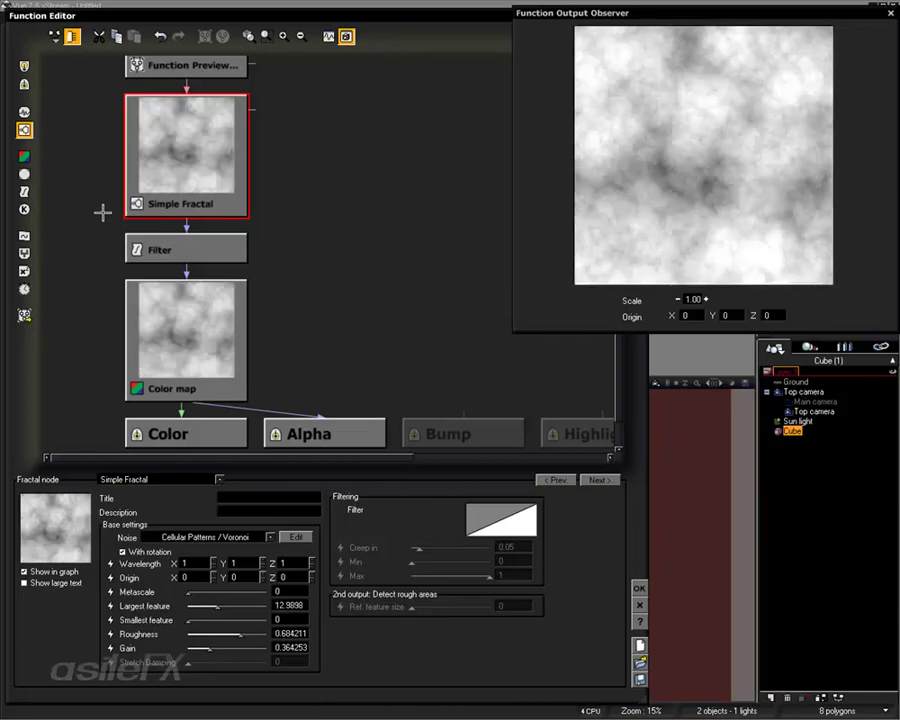
Move the Simple Fractal node up to make room and change the Filter node's type to Smooth Threshold
click(199, 249)
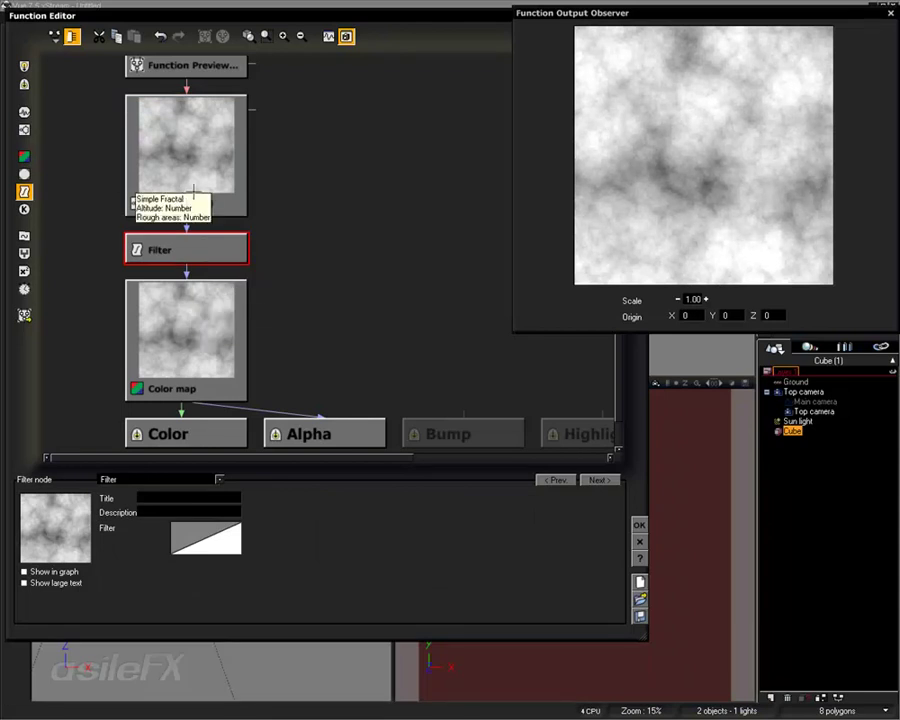
drag(199, 178, 200, 131)
middle_drag(380, 232, 401, 243)
click(151, 255)
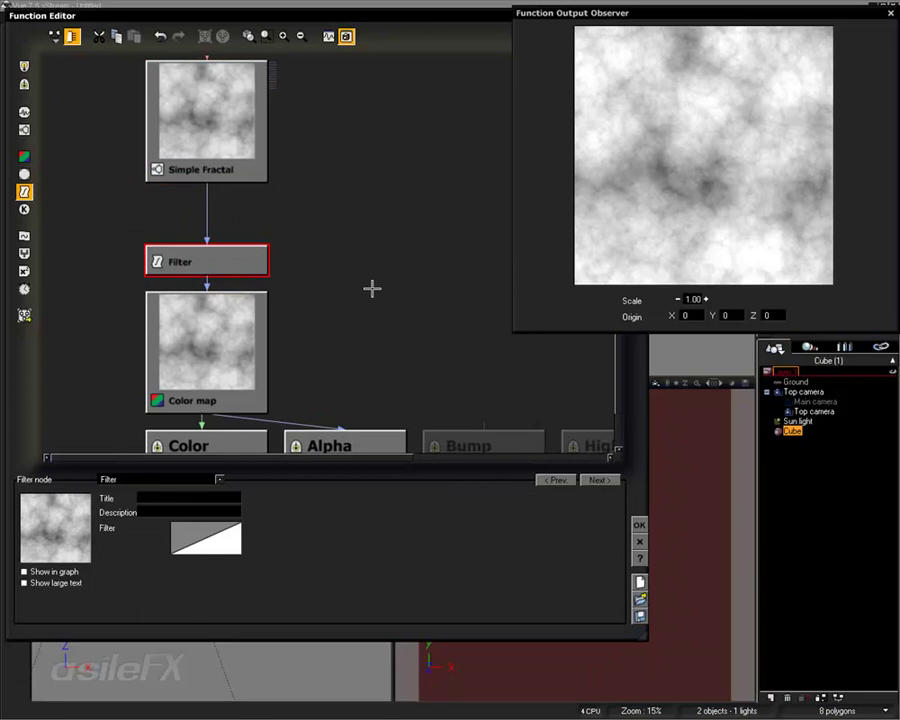
middle_drag(372, 289, 368, 257)
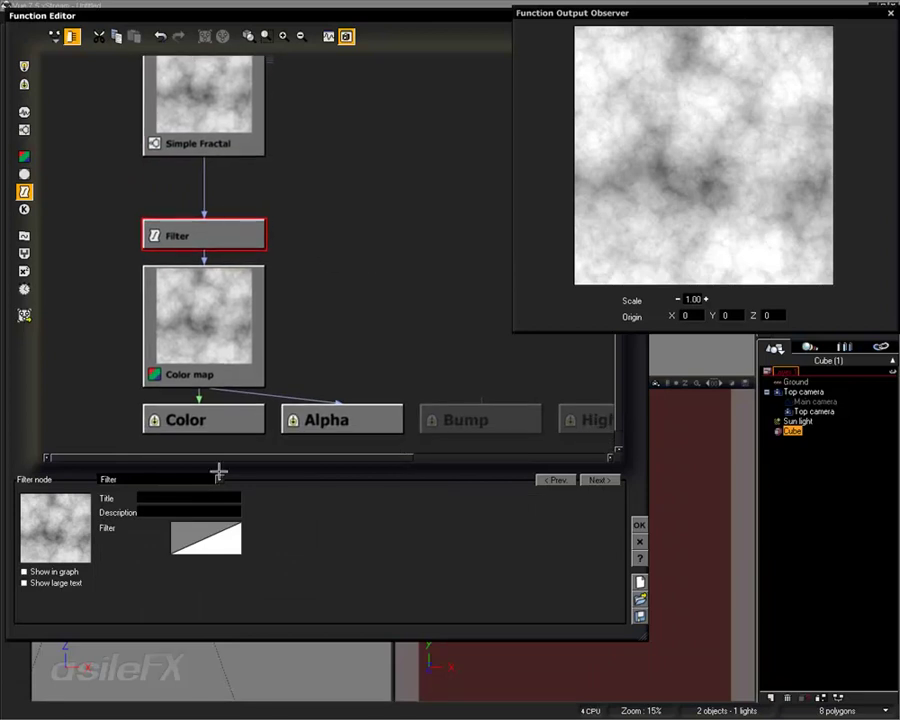
click(218, 477)
click(170, 474)
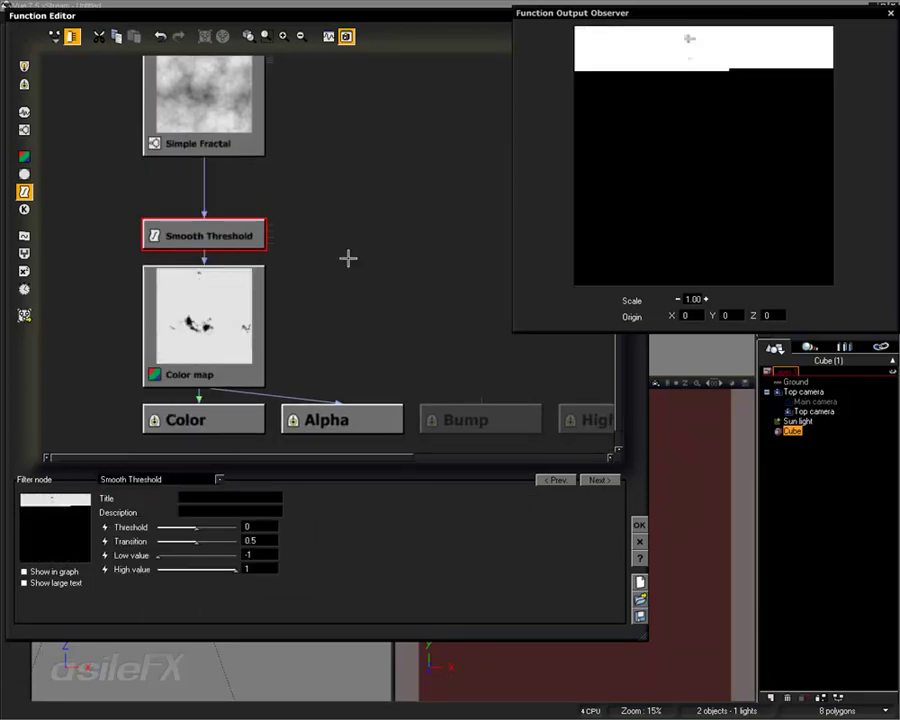
Place the Smooth Threshold node directly beneath the fractal, with threshold at about 0.79 and transition at 1
drag(205, 234, 205, 188)
drag(197, 527, 222, 526)
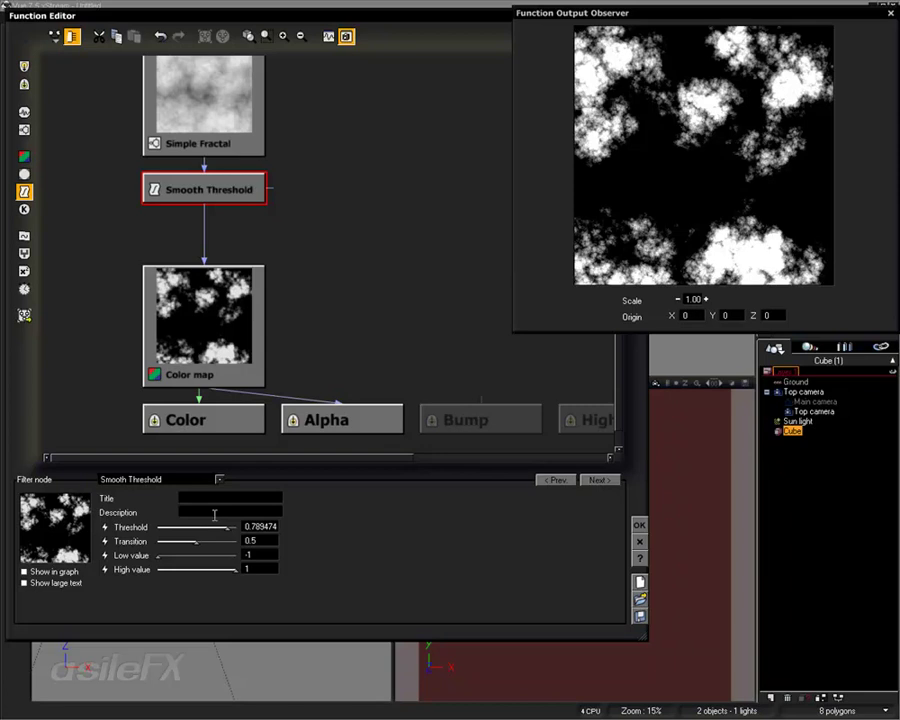
drag(202, 540, 243, 538)
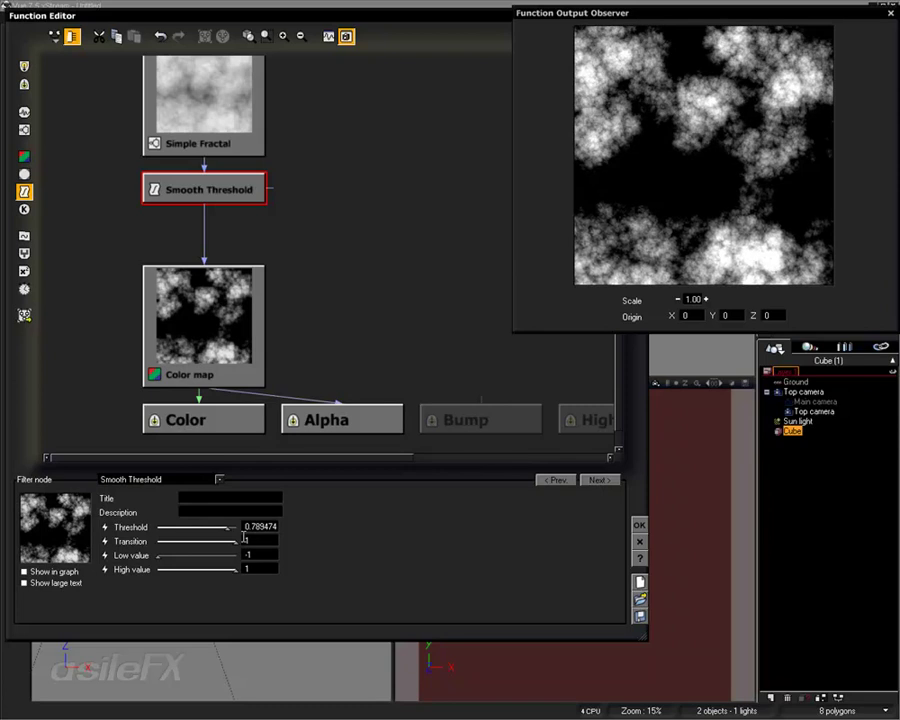
Try the Smooth Threshold with transition 0 and a low value of about -0.28, ending with transition about 0.55, low value -1 and high value 1
drag(228, 540, 141, 528)
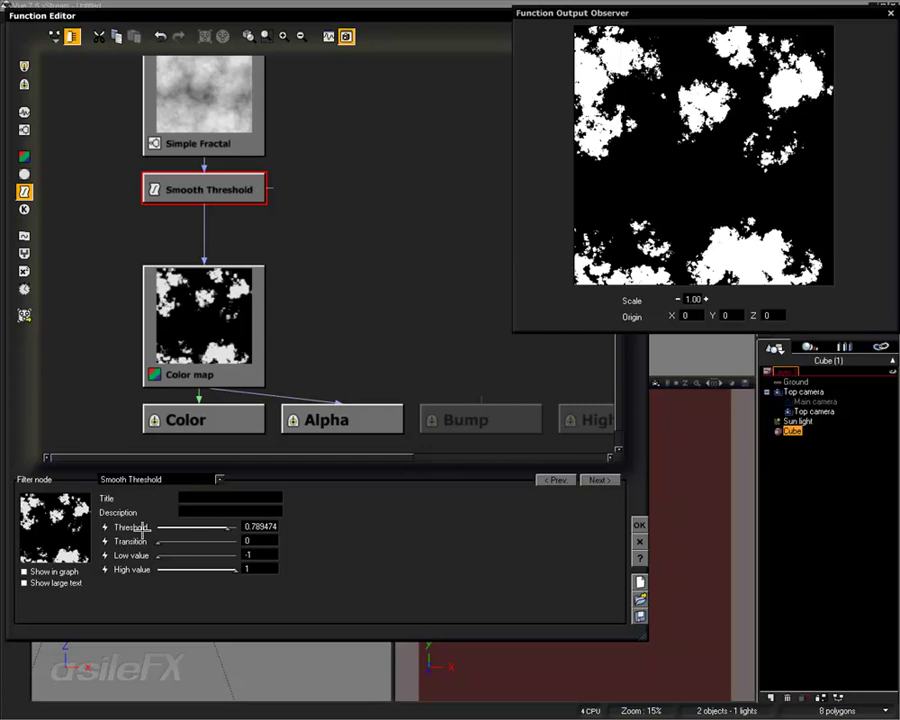
drag(157, 555, 185, 555)
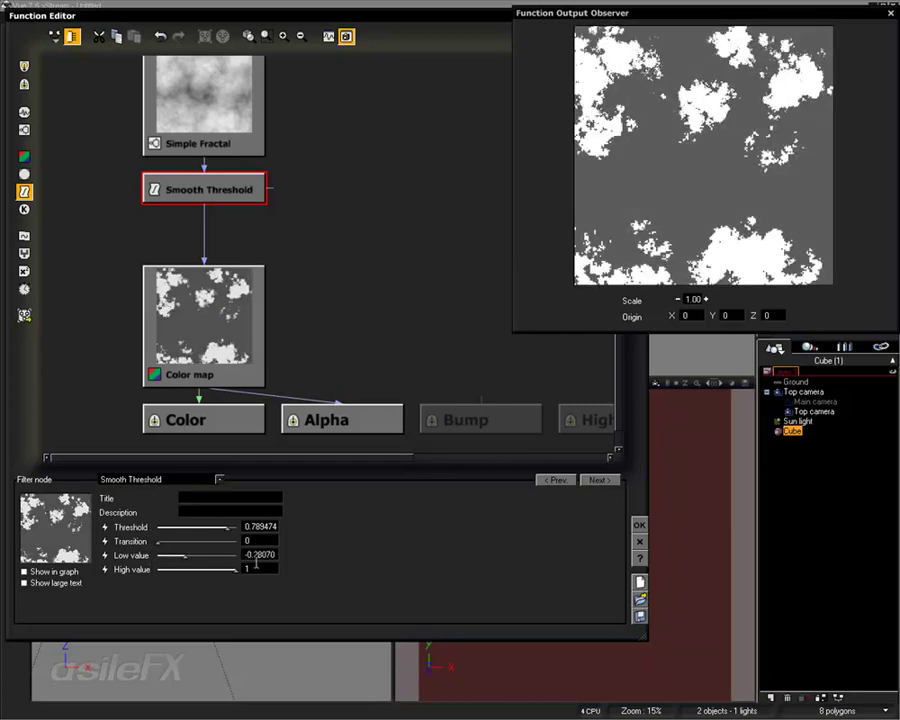
drag(233, 569, 201, 541)
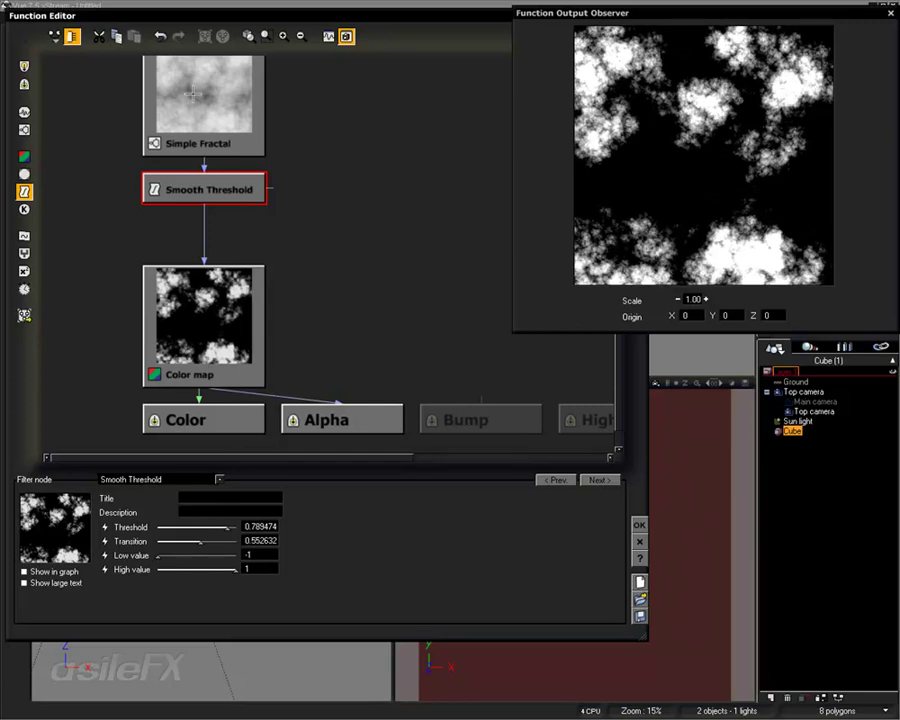
Set the Simple Fractal node's gain to about 0.96
click(193, 93)
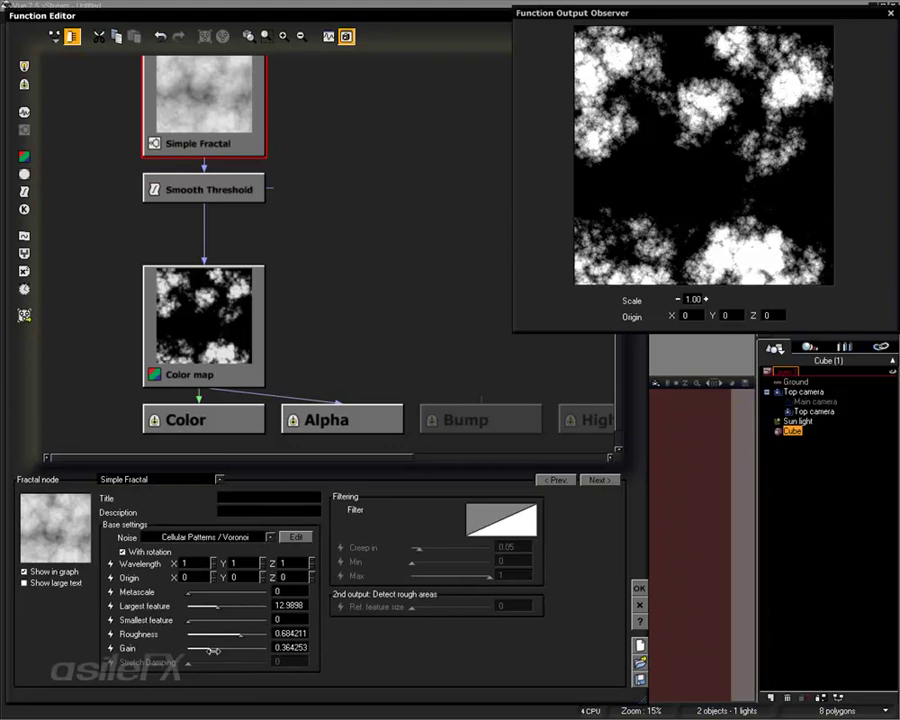
drag(212, 650, 231, 649)
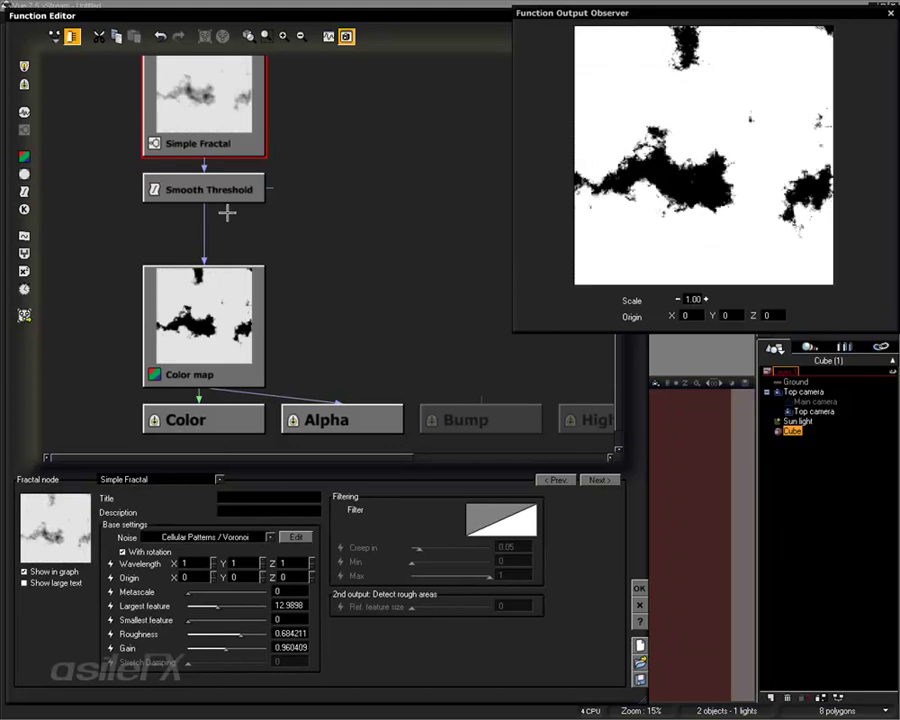
Show the Smooth Threshold's value graphs in the Function Node Preview, and set its high value to 2 and transition to 0
click(226, 195)
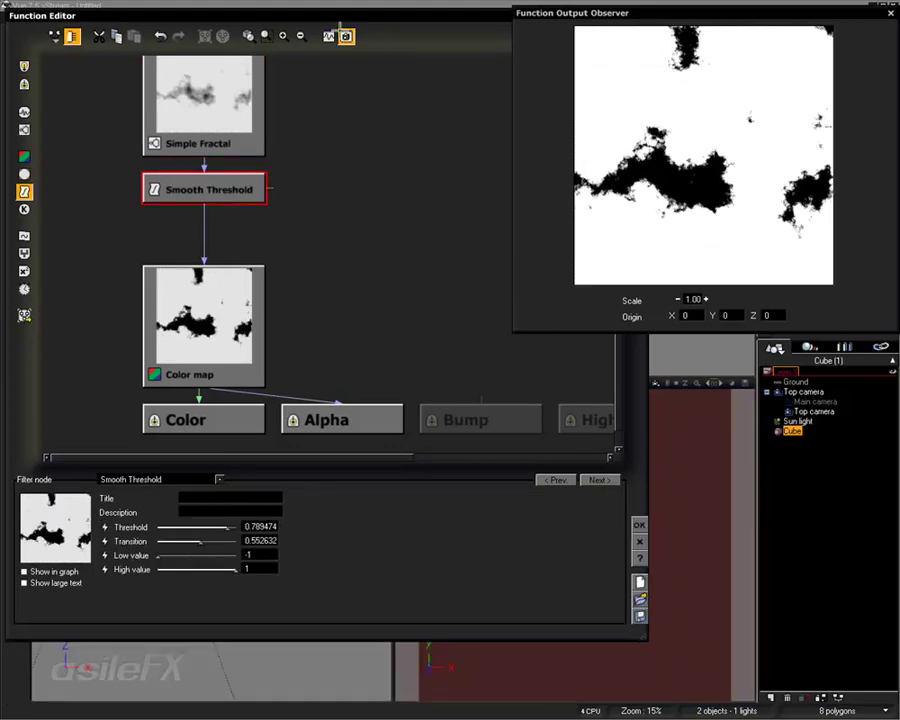
click(328, 36)
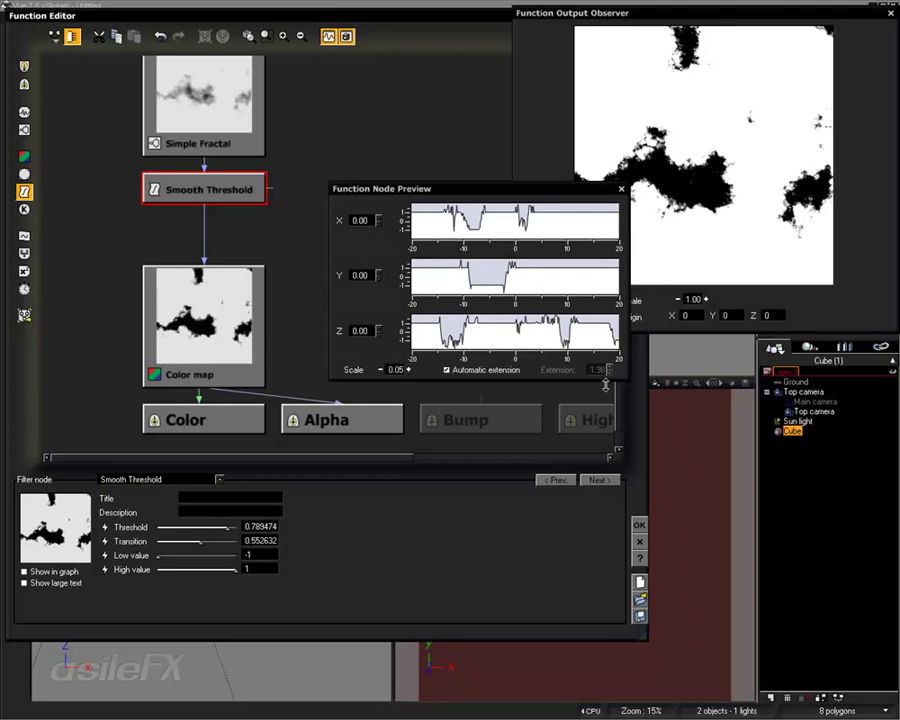
click(261, 568)
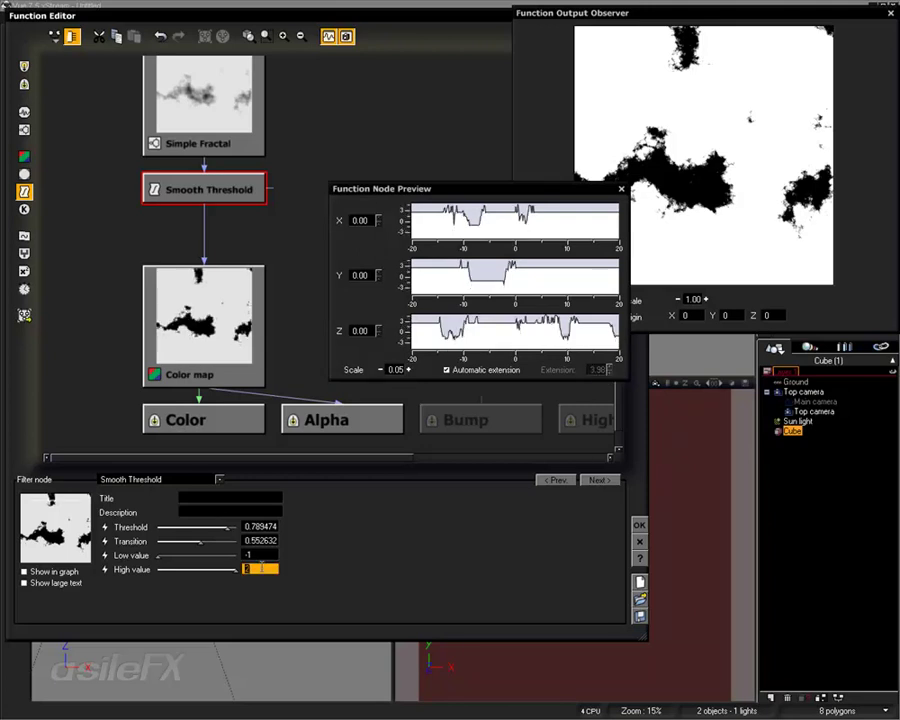
text(3)
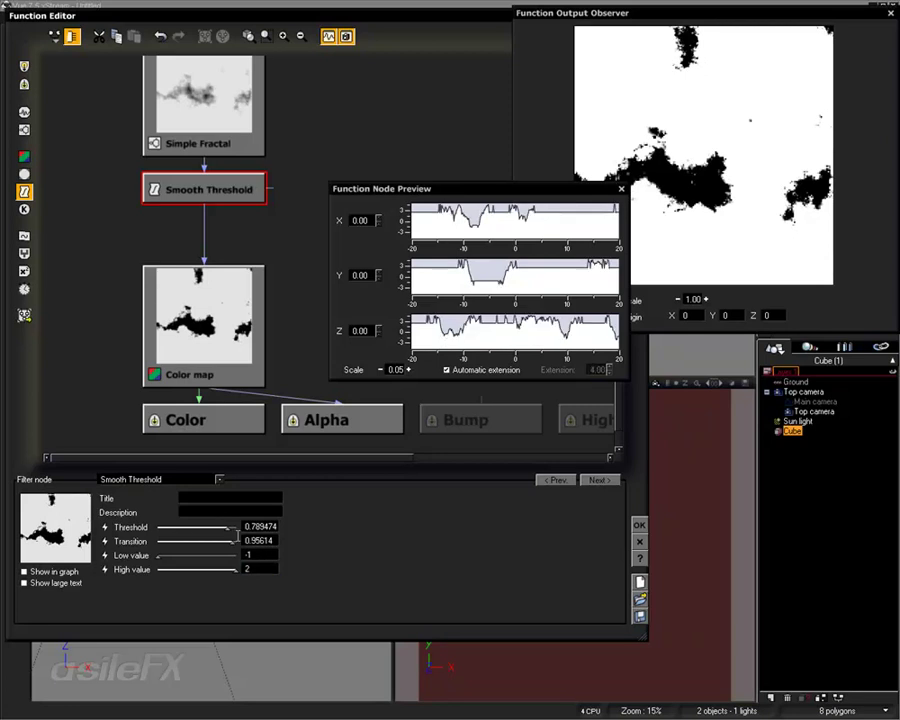
drag(200, 541, 160, 540)
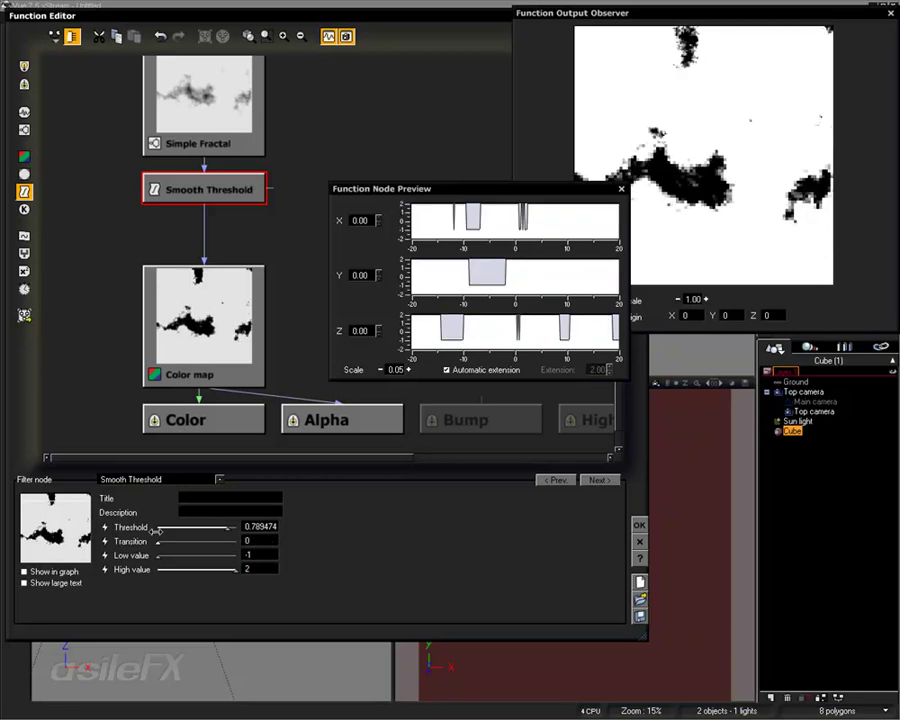
Set the Smooth Threshold's transition to 5 and threshold to 2, and close the Function Node Preview
click(261, 541)
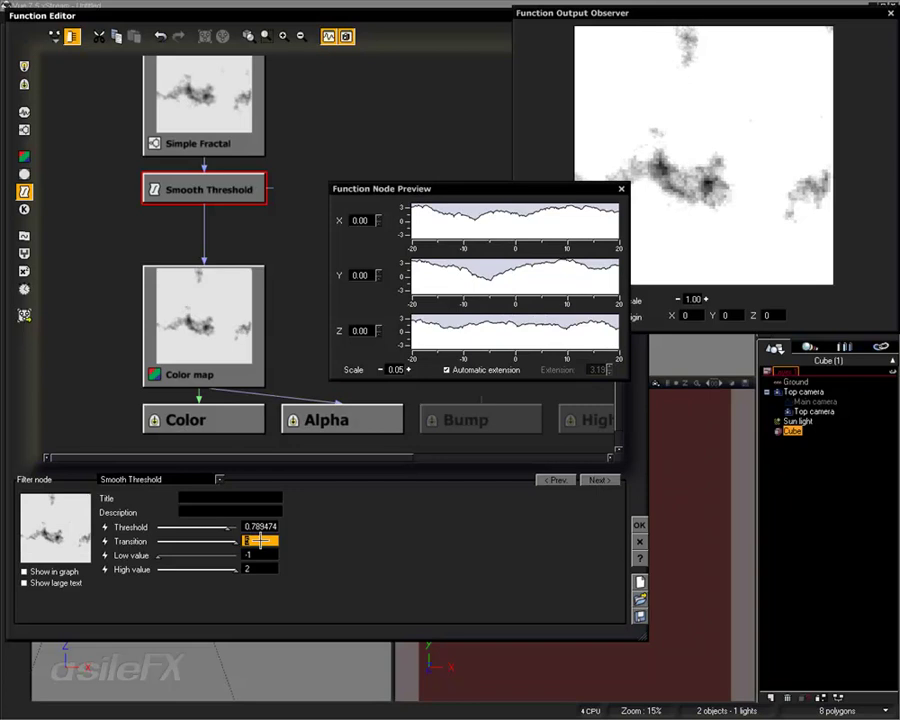
mouse_move(235, 526)
mouse_down()
mouse_move(189, 523)
mouse_move(240, 523)
mouse_up()
click(270, 523)
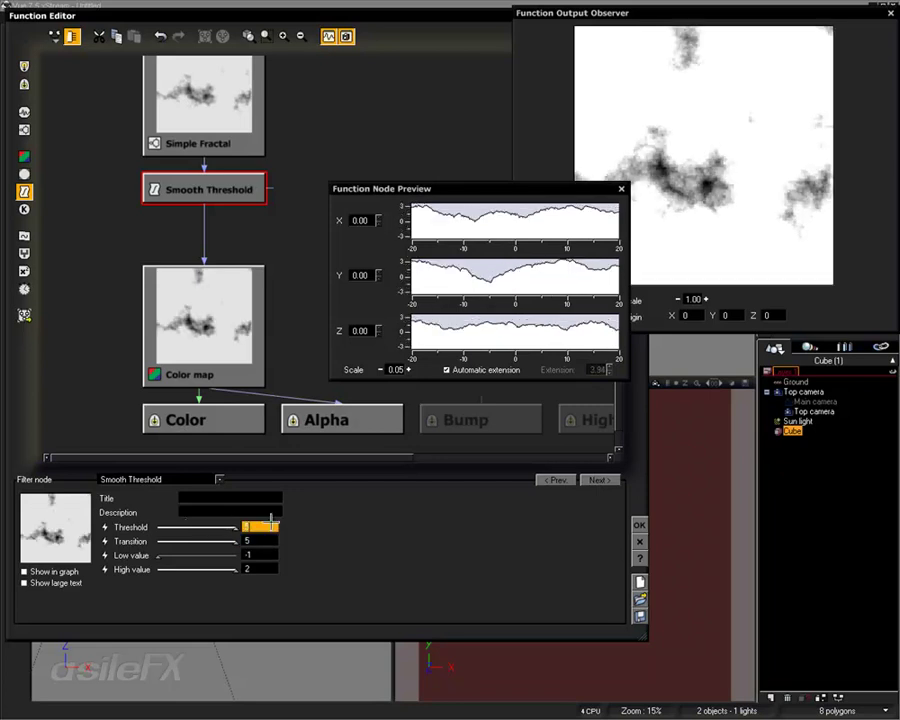
text(2)
key(Return)
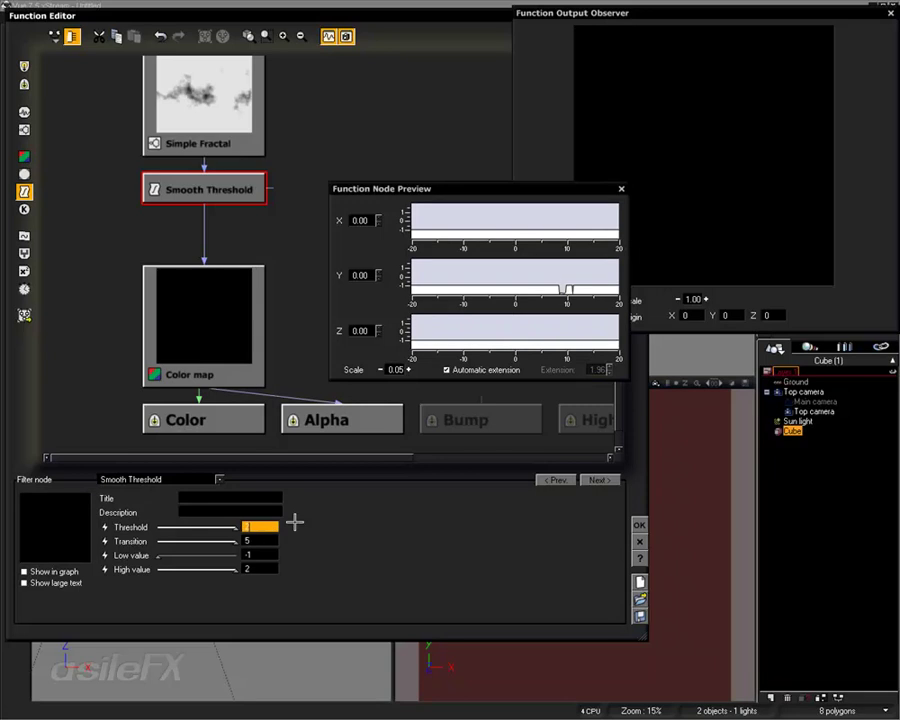
text(0)
key(Return)
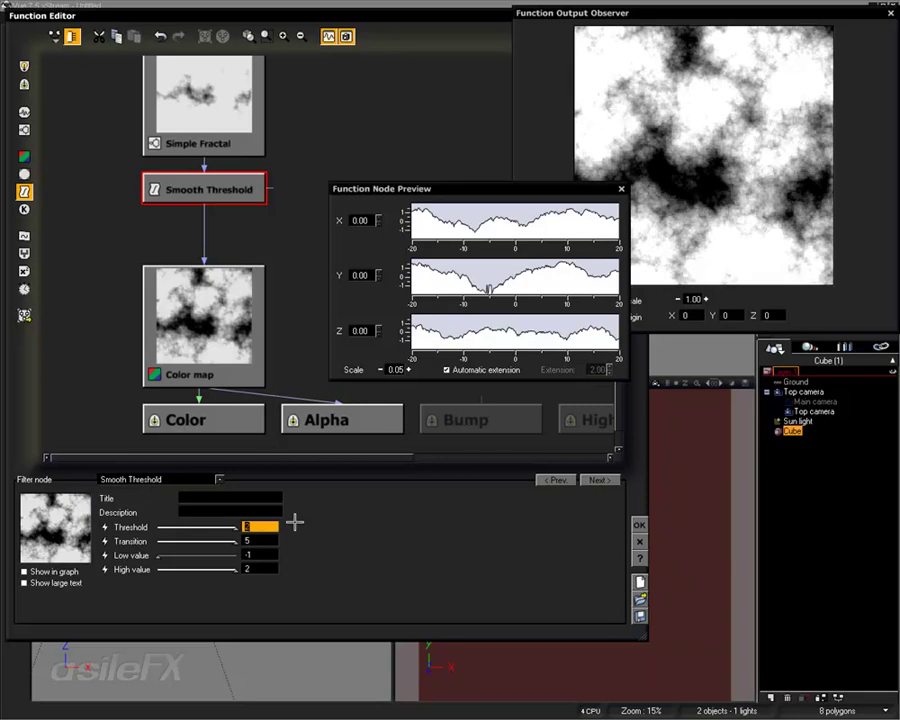
click(621, 188)
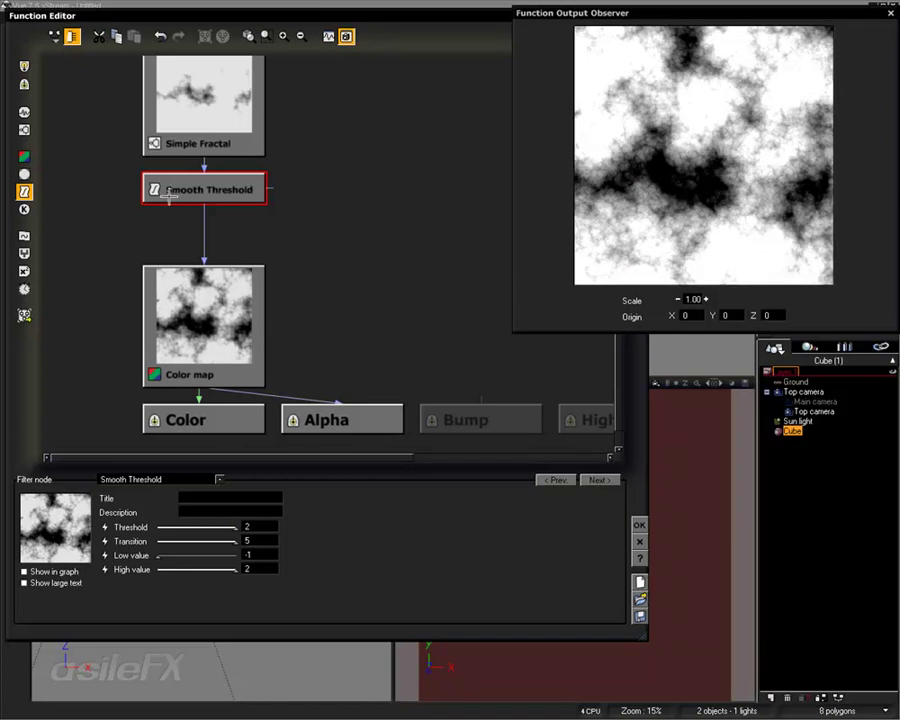
Replace the Smooth Threshold with the Gradient Threshold MetaNode and reconnect the Simple Fractal to its input
click(156, 479)
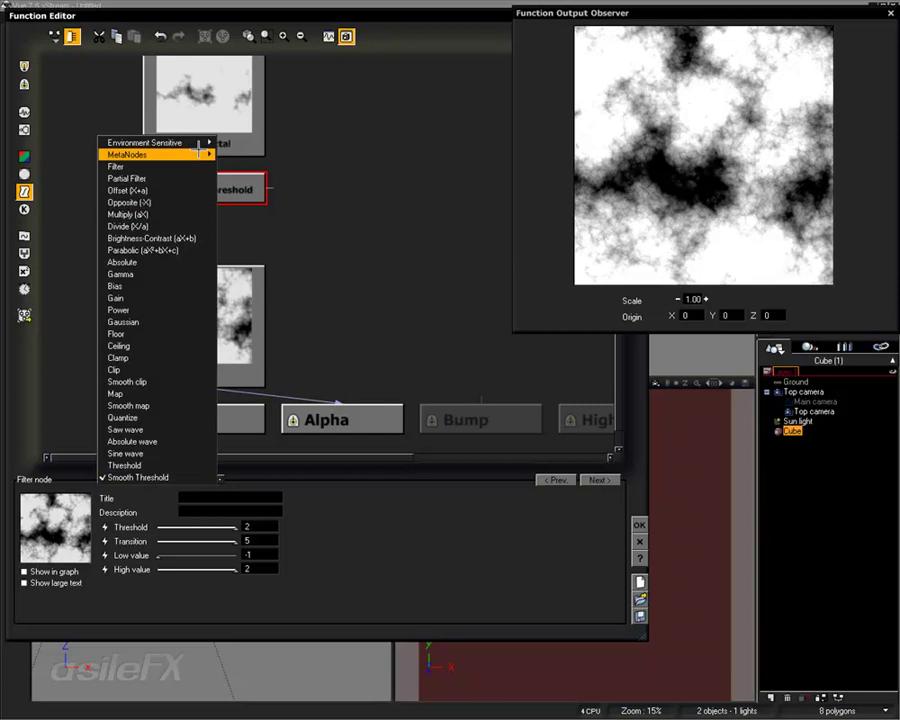
mouse_move(196, 155)
click(273, 166)
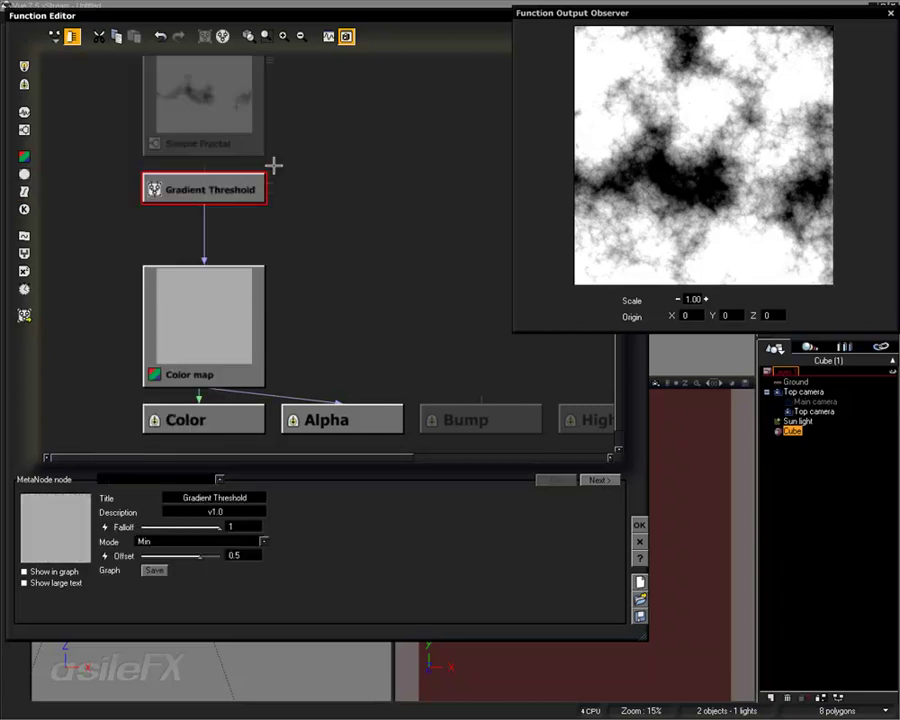
drag(206, 167, 207, 149)
click(224, 154)
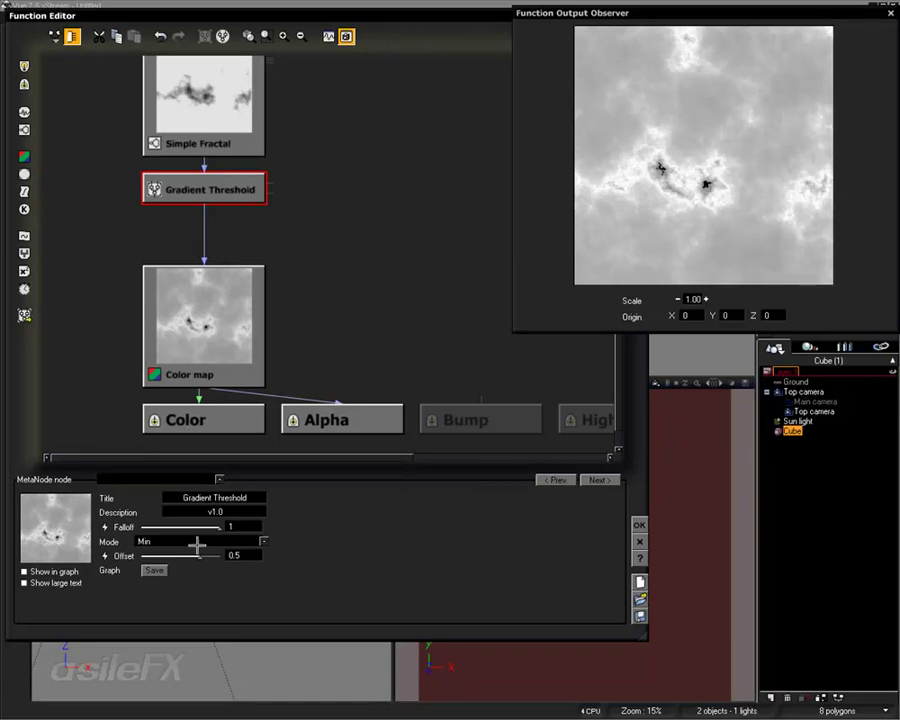
Move the Gradient Threshold node down to just above the Color map, with falloff 1, mode Min and offset about -0.78
drag(185, 553, 165, 555)
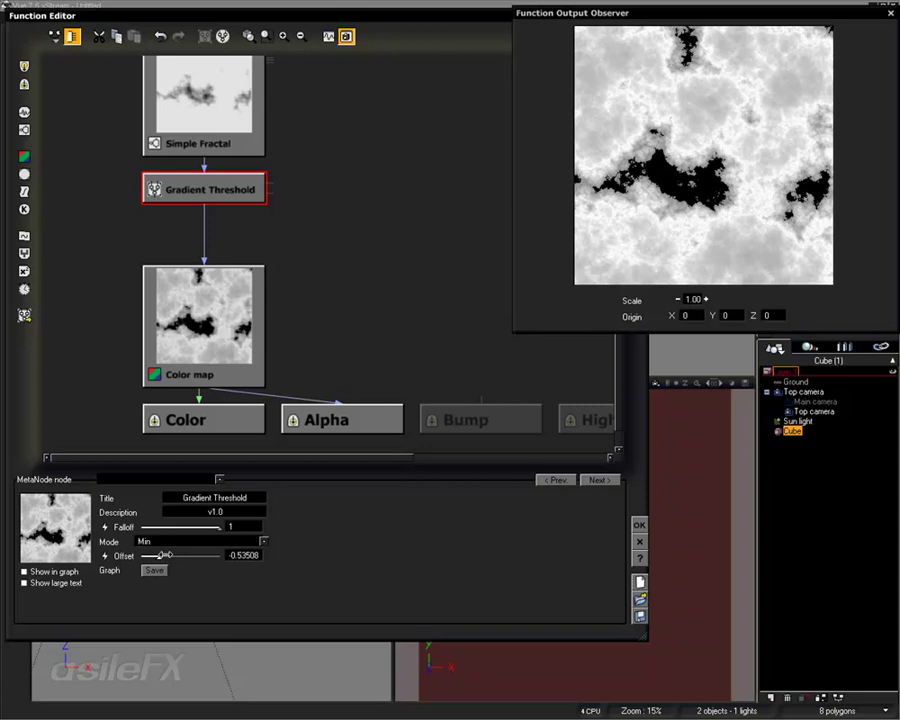
drag(192, 207, 210, 228)
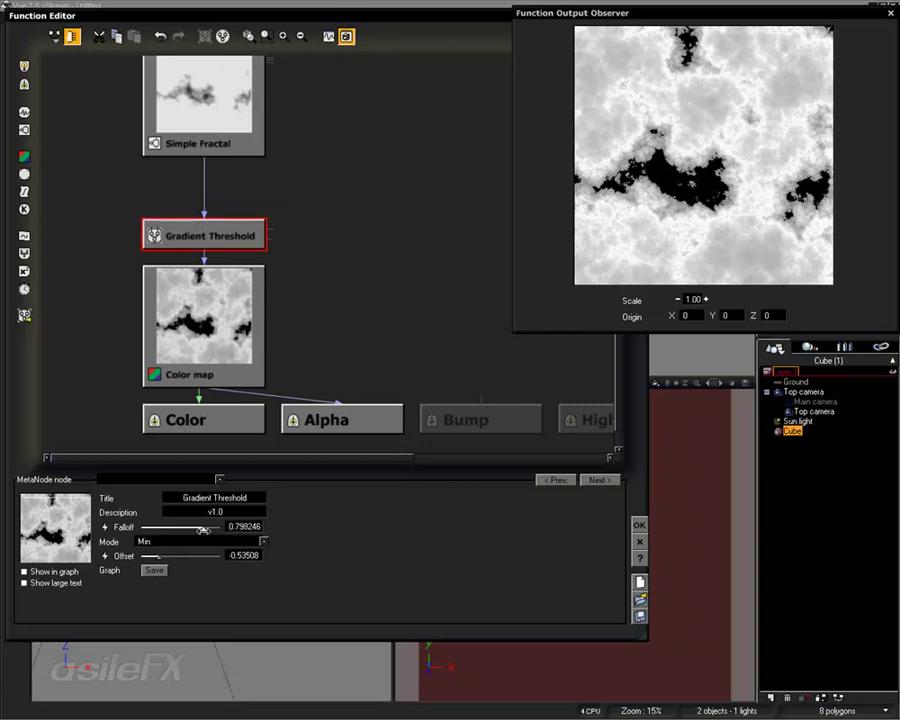
drag(203, 530, 222, 527)
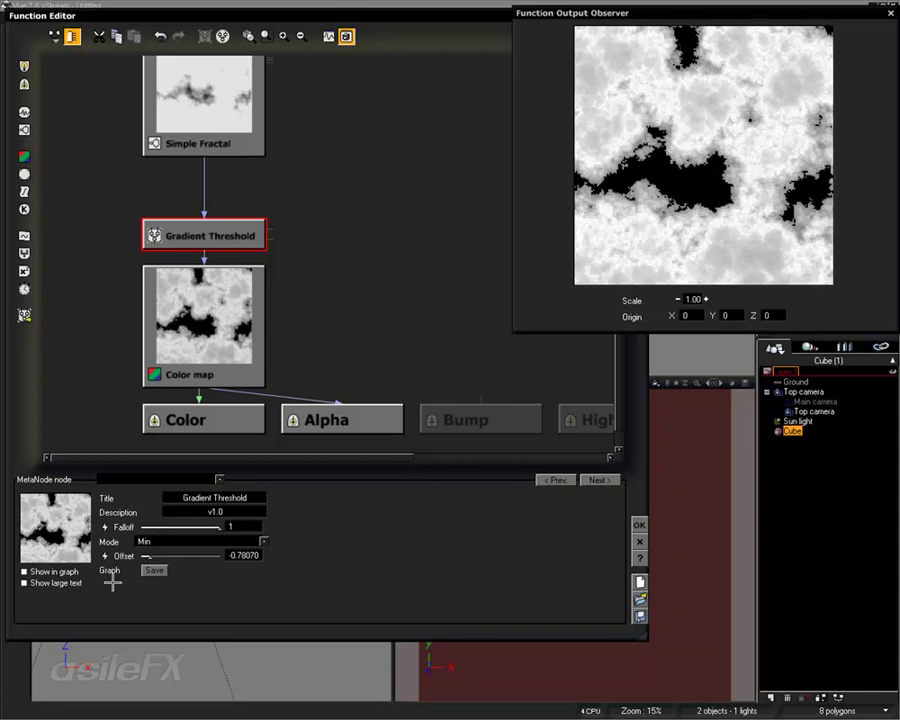
click(181, 542)
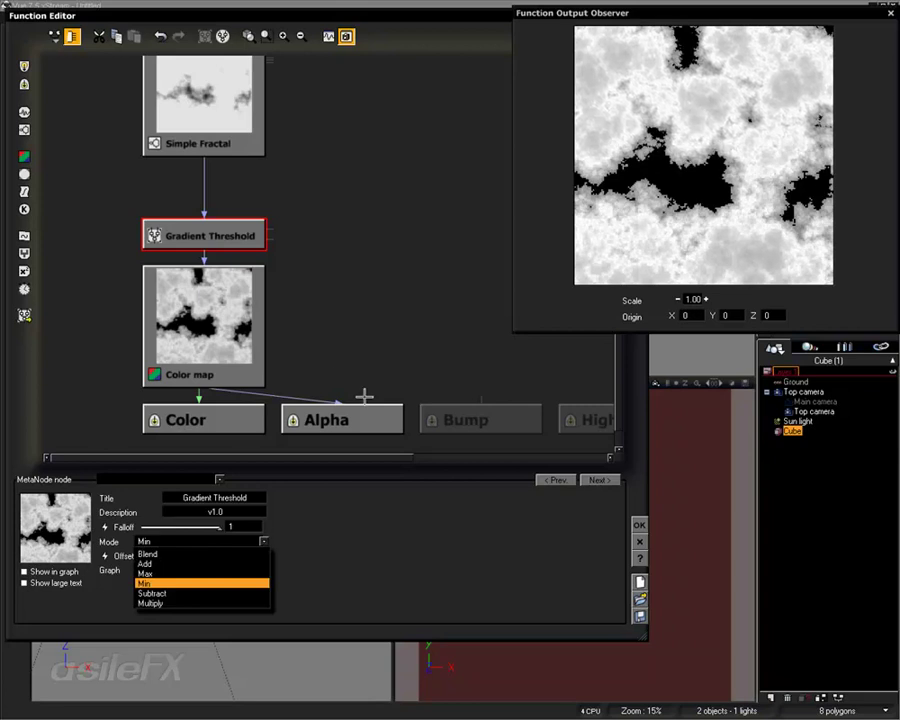
click(346, 284)
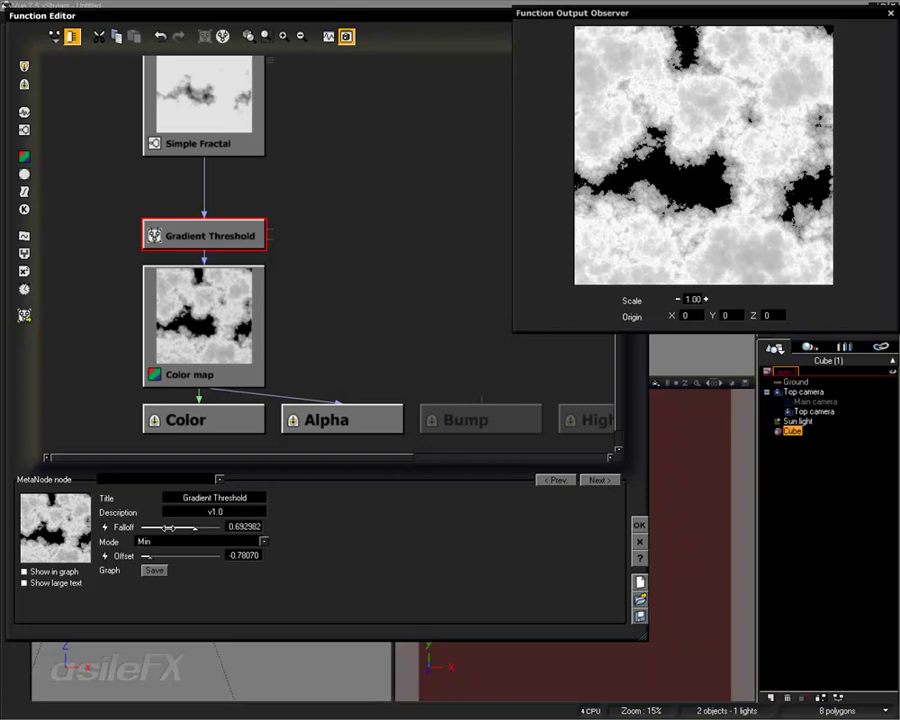
Set the Gradient Threshold's offset to about -0.82 with falloff 1, and check its value graphs in the Function Node Preview
drag(170, 527, 214, 527)
drag(177, 552, 155, 555)
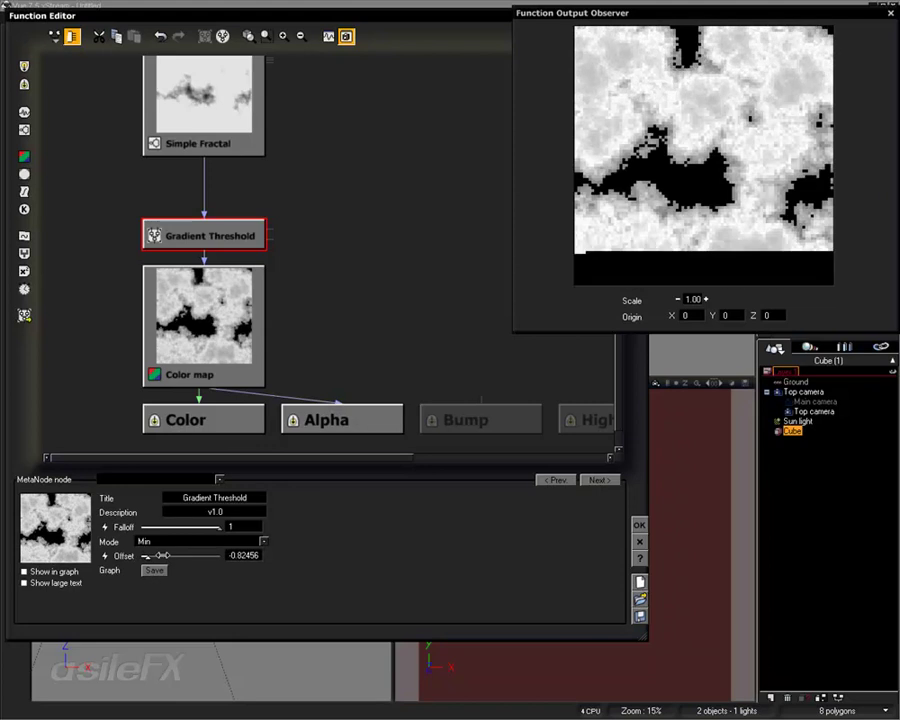
drag(183, 527, 223, 527)
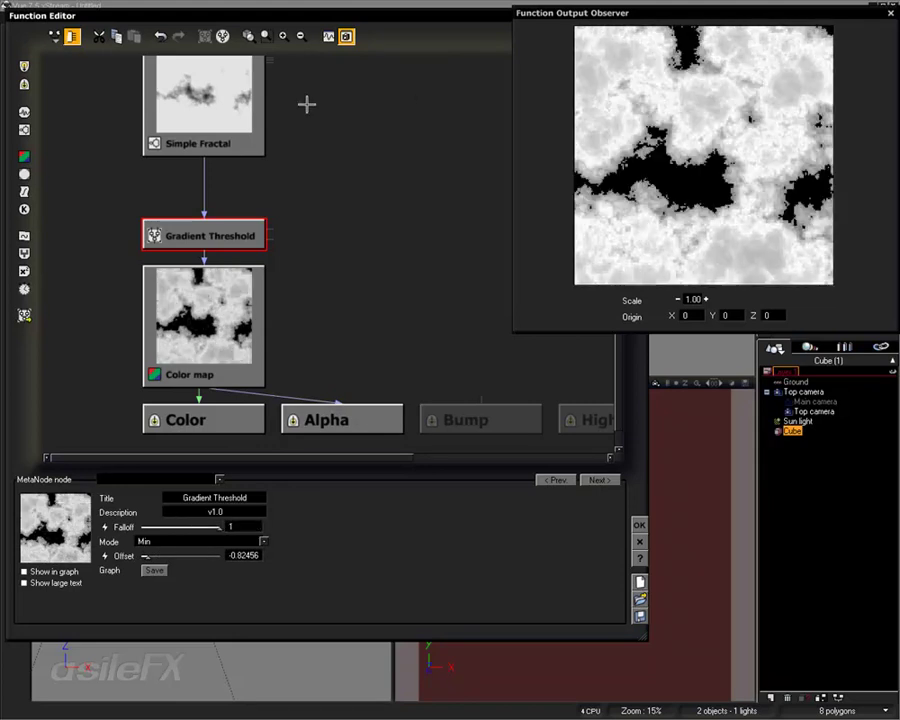
click(328, 37)
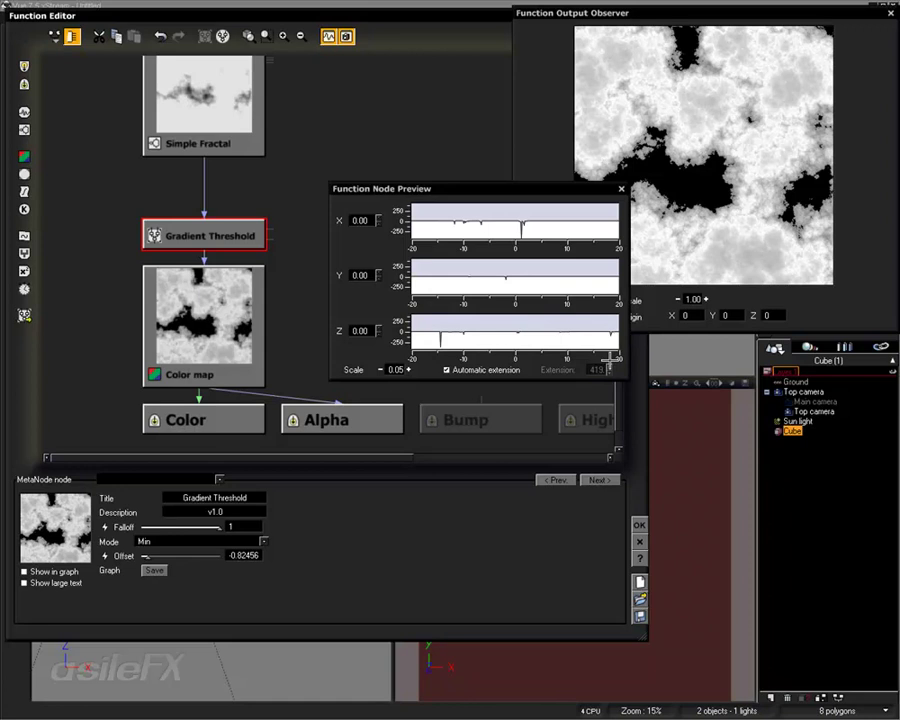
click(619, 188)
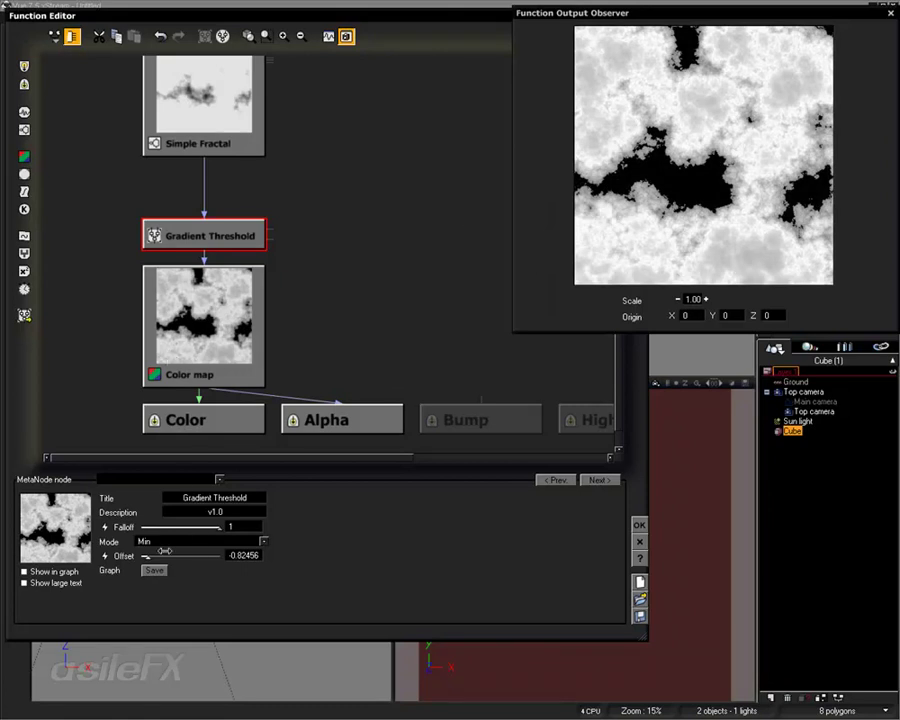
Try the Gradient Threshold at offset about 0.21 with falloff 0 and 1, and move the Function Editor window back beside the output observer
drag(198, 547, 186, 555)
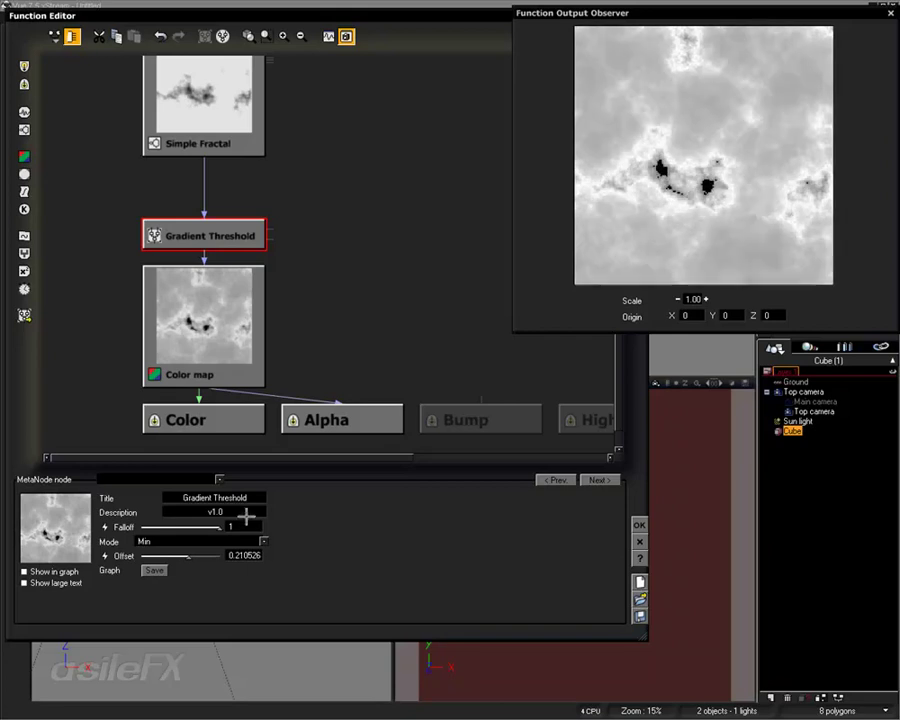
drag(188, 530, 143, 508)
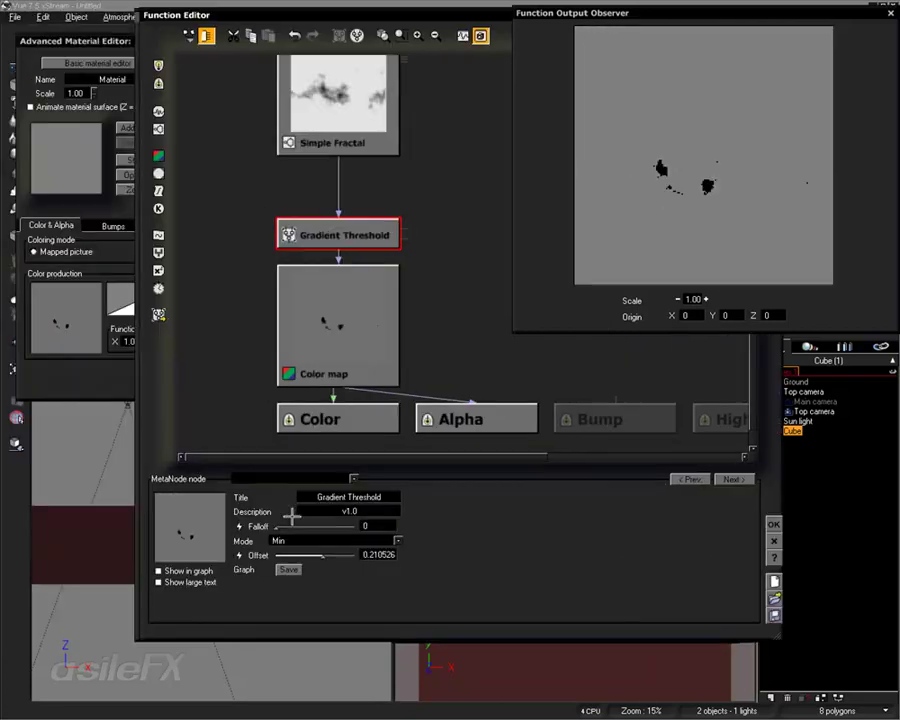
drag(285, 526, 432, 519)
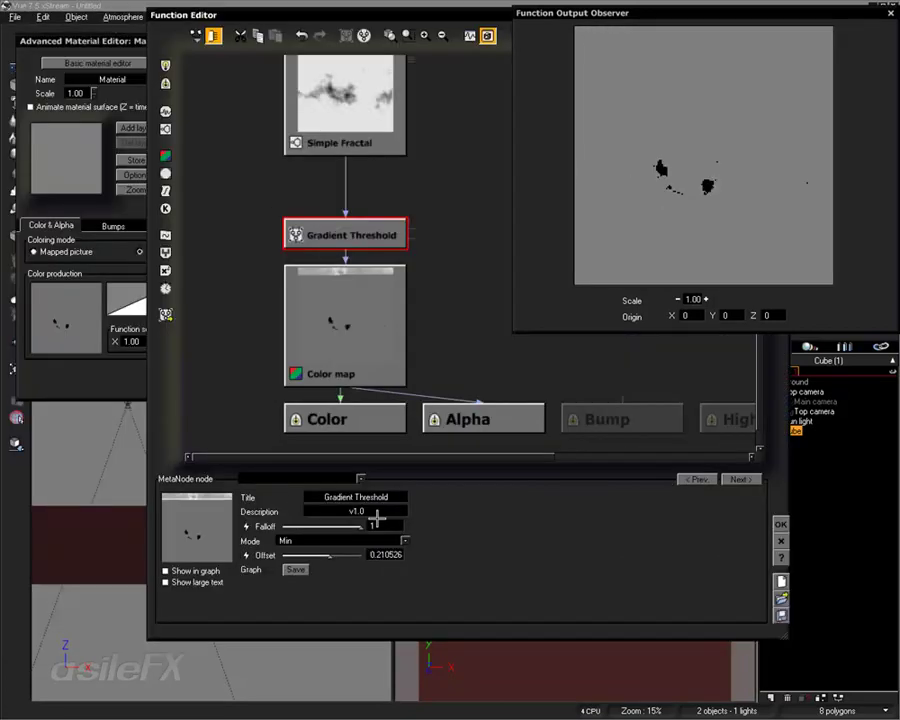
drag(369, 17, 245, 32)
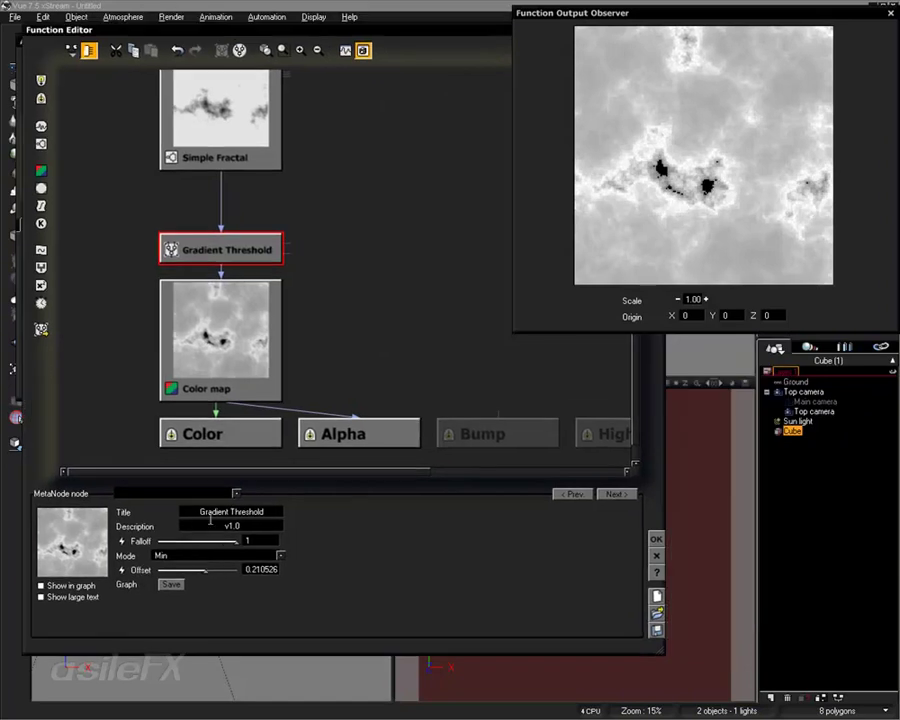
Set the Gradient Threshold's offset to -1 and falloff to about 0.92, and accept both the function graph and the material
drag(207, 565, 157, 568)
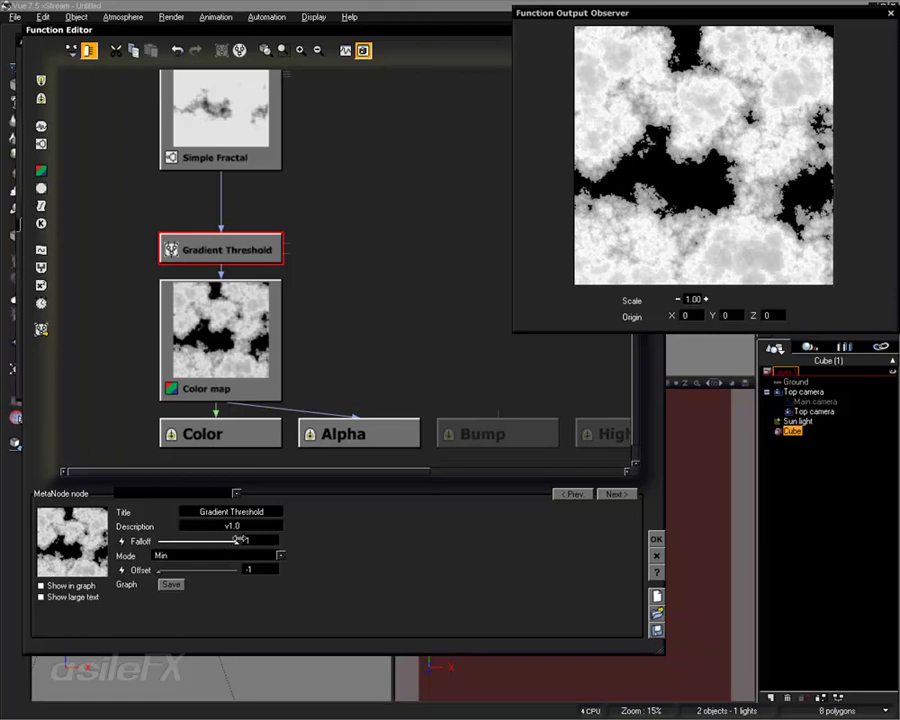
mouse_move(228, 540)
mouse_down()
mouse_move(196, 540)
mouse_move(249, 540)
mouse_move(233, 538)
mouse_up()
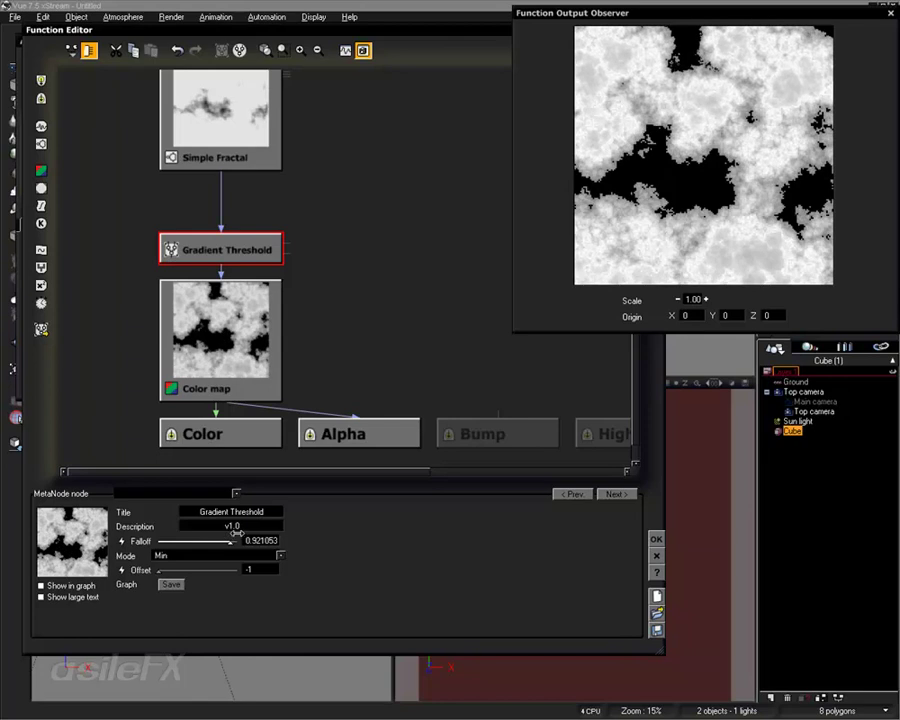
click(655, 540)
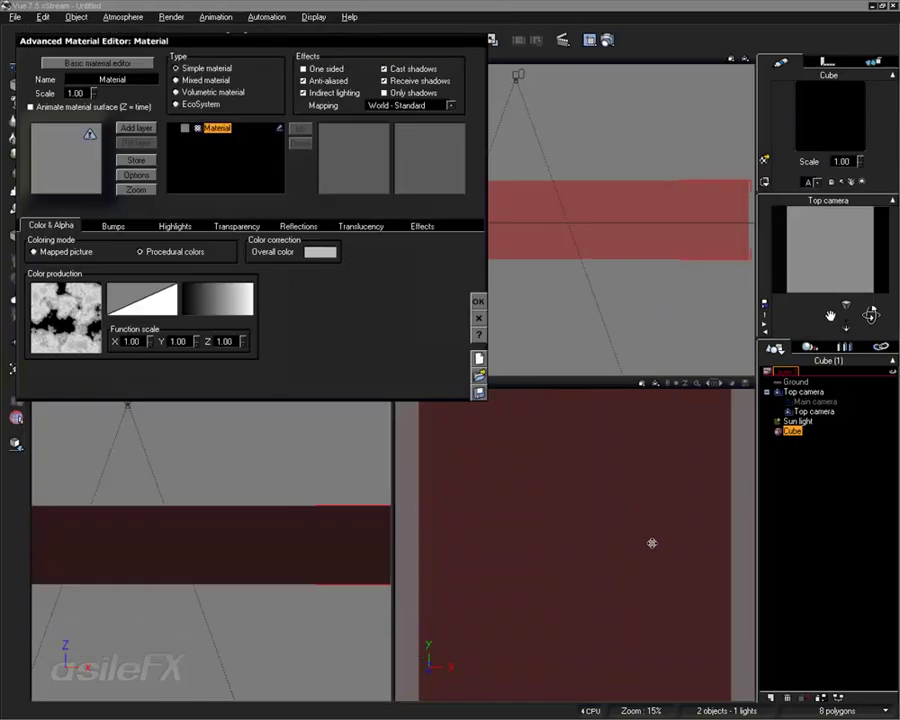
click(478, 300)
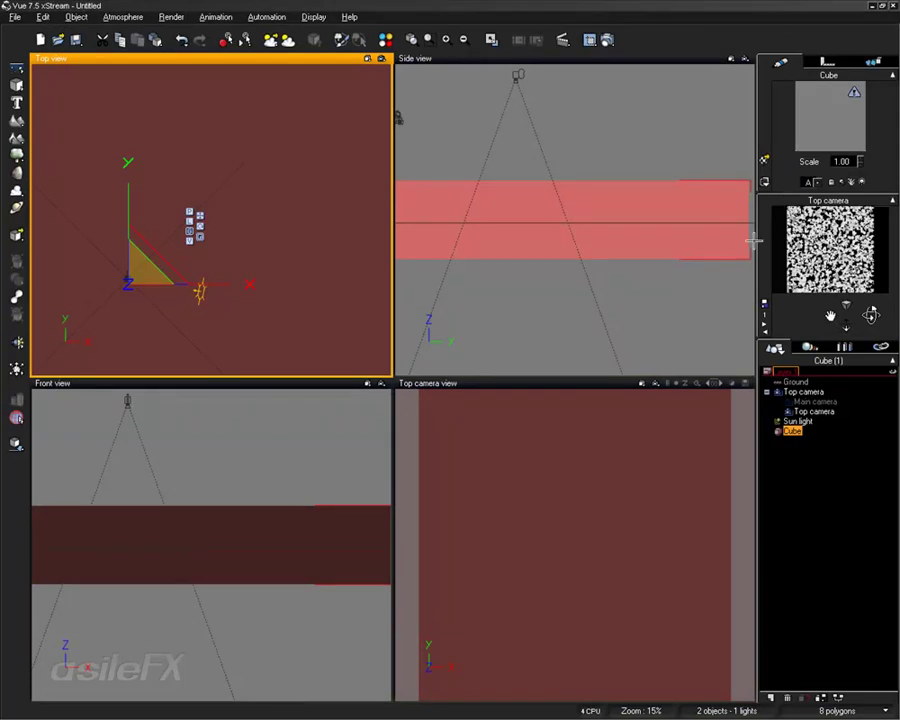
Open the cube material's color function, set the Function Preview Scaler's preview switch to 0 (off), and accept the function
double_click(823, 112)
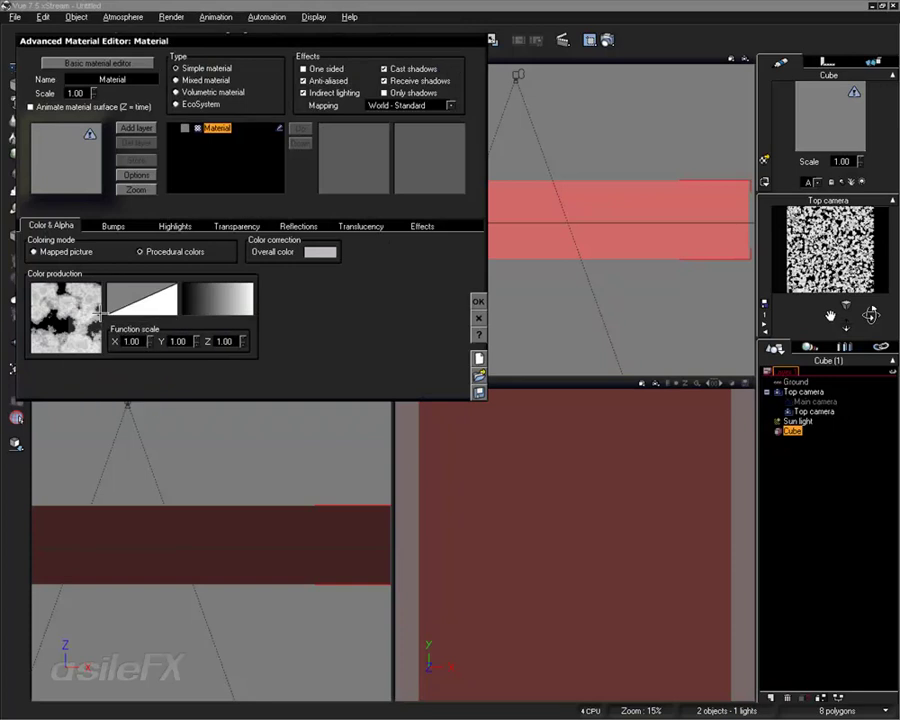
double_click(66, 315)
click(128, 161)
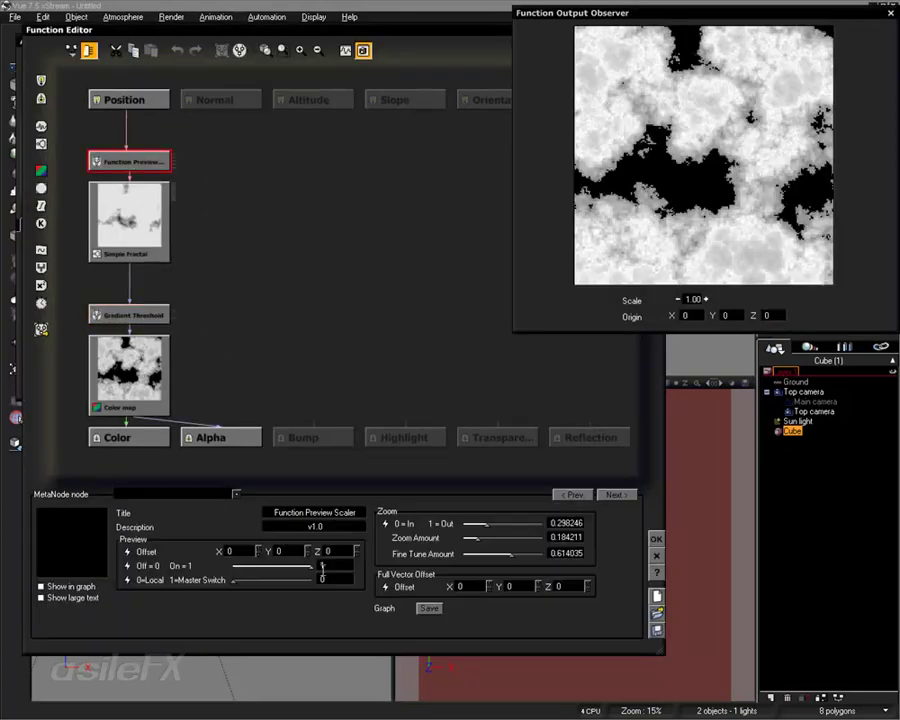
drag(313, 565, 232, 566)
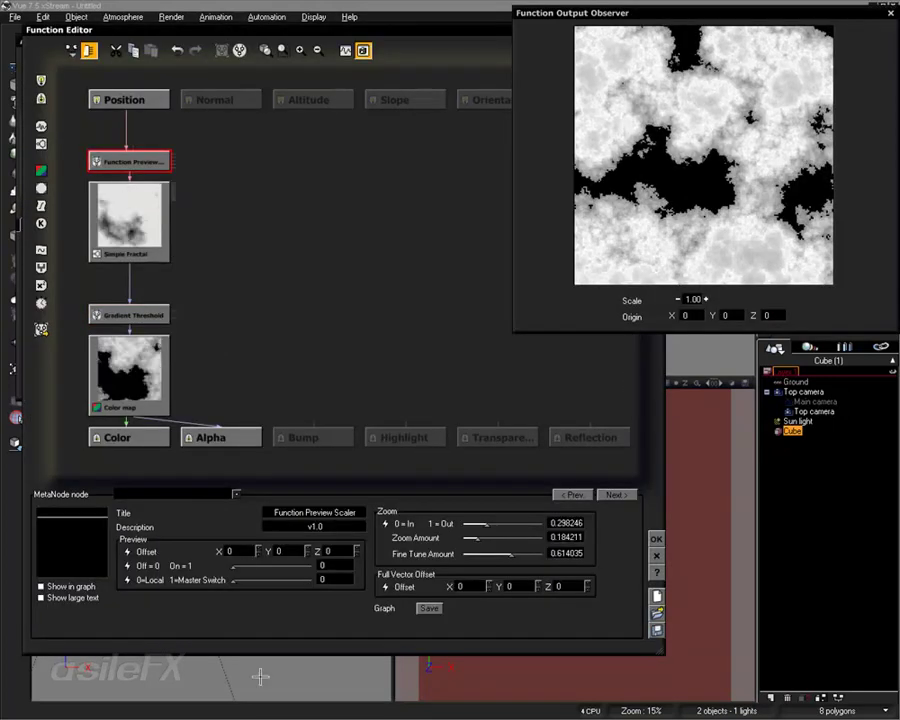
click(656, 538)
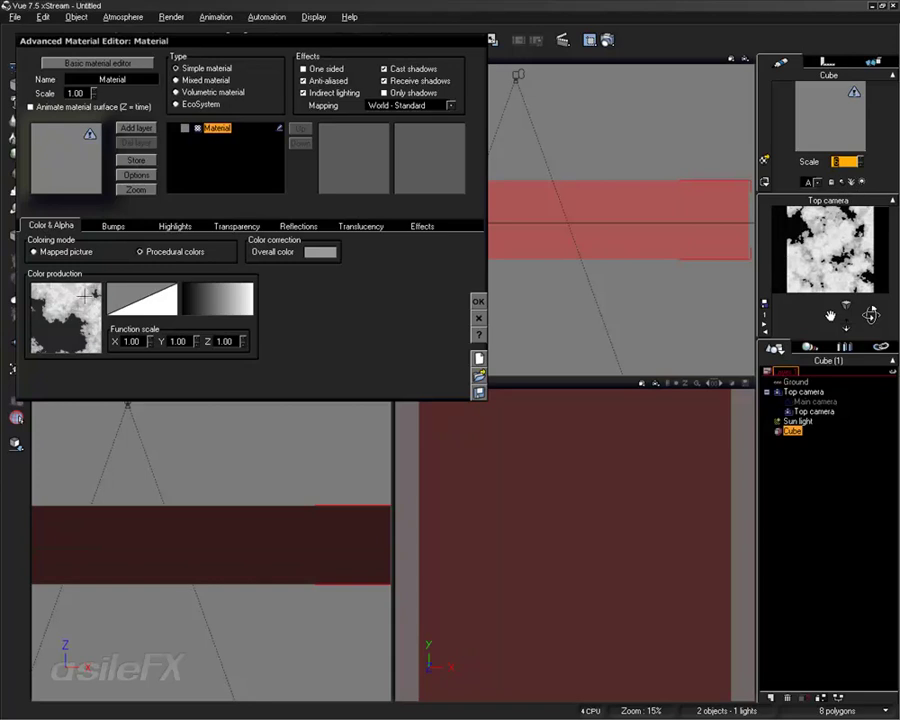
Reopen the color function and set the Gradient Threshold's falloff to 1 with offset -1
right_click(74, 315)
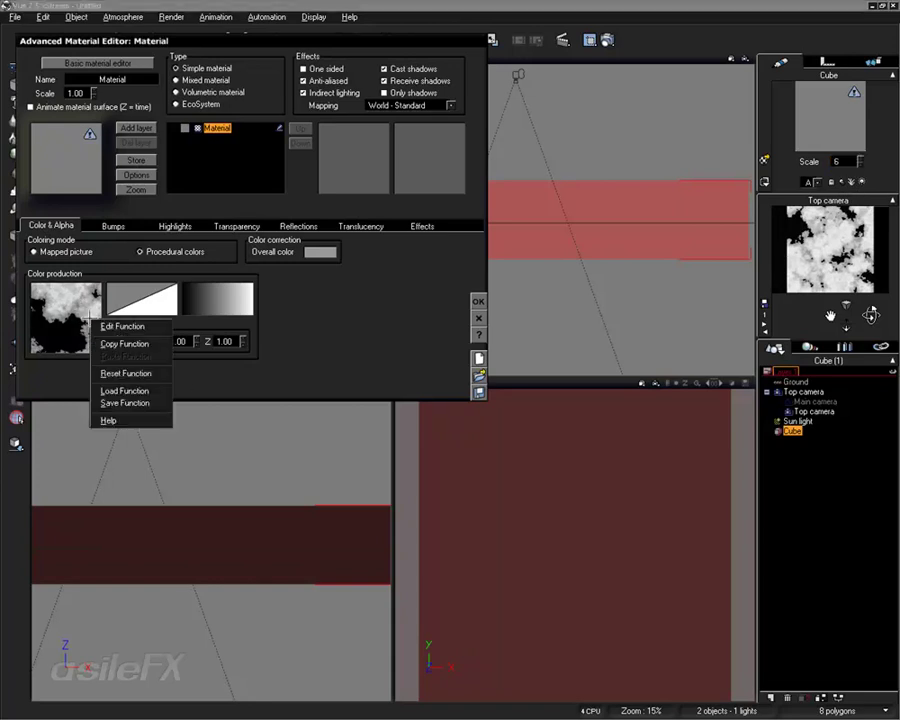
click(100, 325)
click(132, 315)
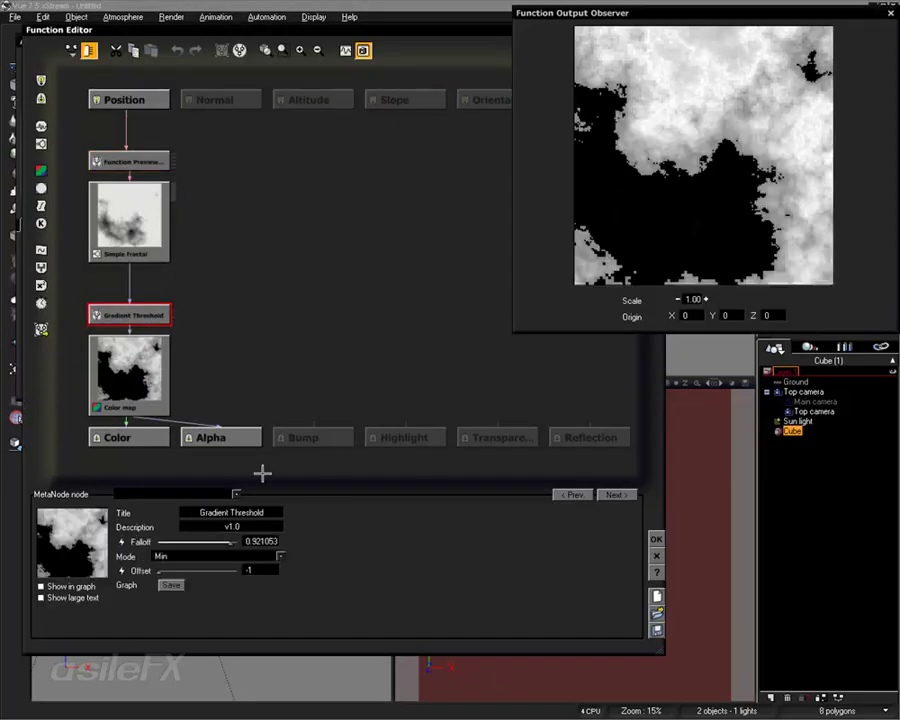
mouse_move(162, 570)
mouse_down()
mouse_move(175, 568)
mouse_move(164, 568)
mouse_up()
mouse_move(229, 540)
mouse_down()
mouse_move(199, 541)
mouse_move(237, 541)
mouse_up()
mouse_move(158, 571)
mouse_down()
mouse_move(178, 570)
mouse_move(158, 570)
mouse_up()
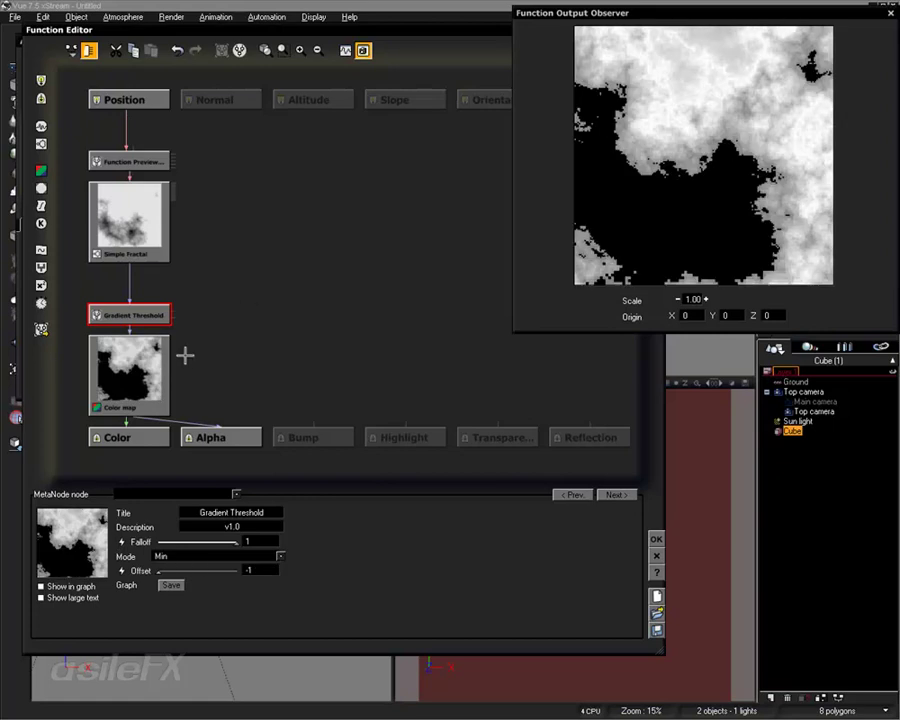
Try the Simple Fractal with gain about 0.92 and roughness about 0.78, down to about 0.49
click(130, 252)
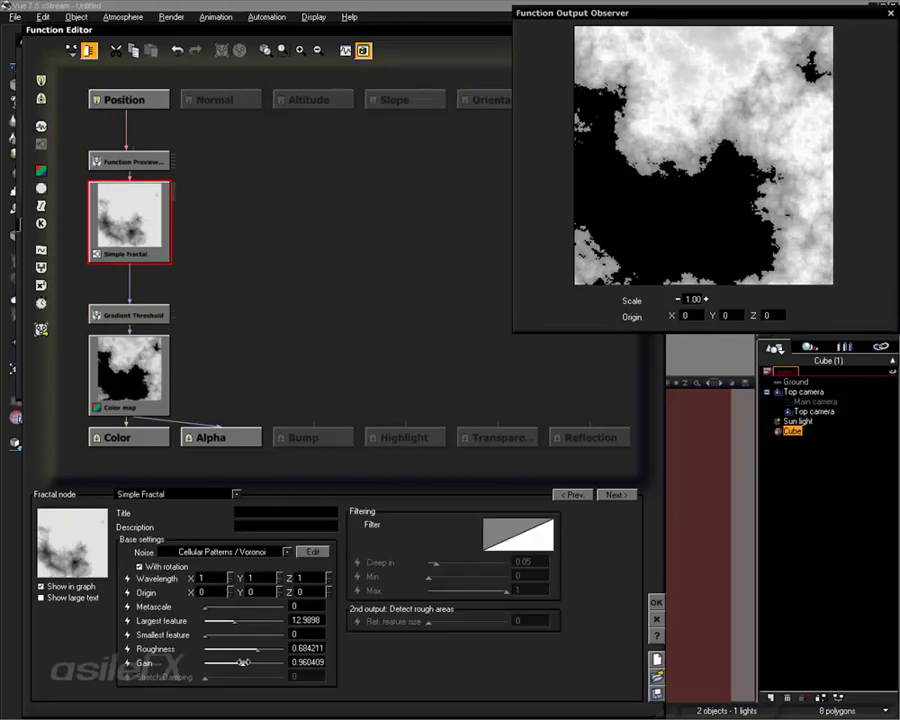
mouse_move(242, 662)
mouse_down()
mouse_move(261, 662)
mouse_move(222, 660)
mouse_move(247, 659)
mouse_up()
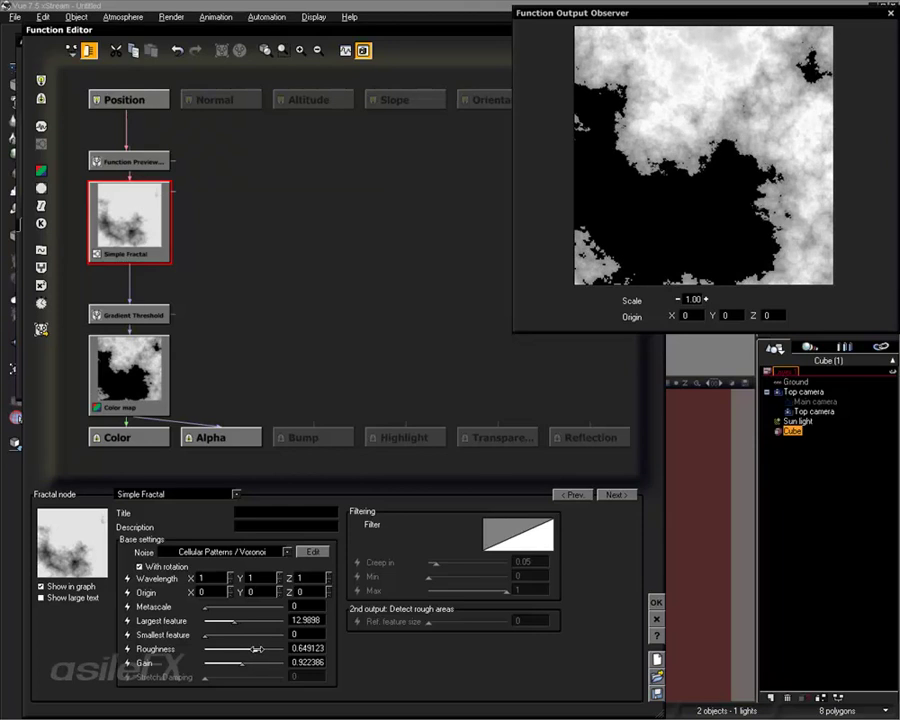
mouse_move(257, 649)
mouse_down()
mouse_move(237, 645)
mouse_move(266, 641)
mouse_up()
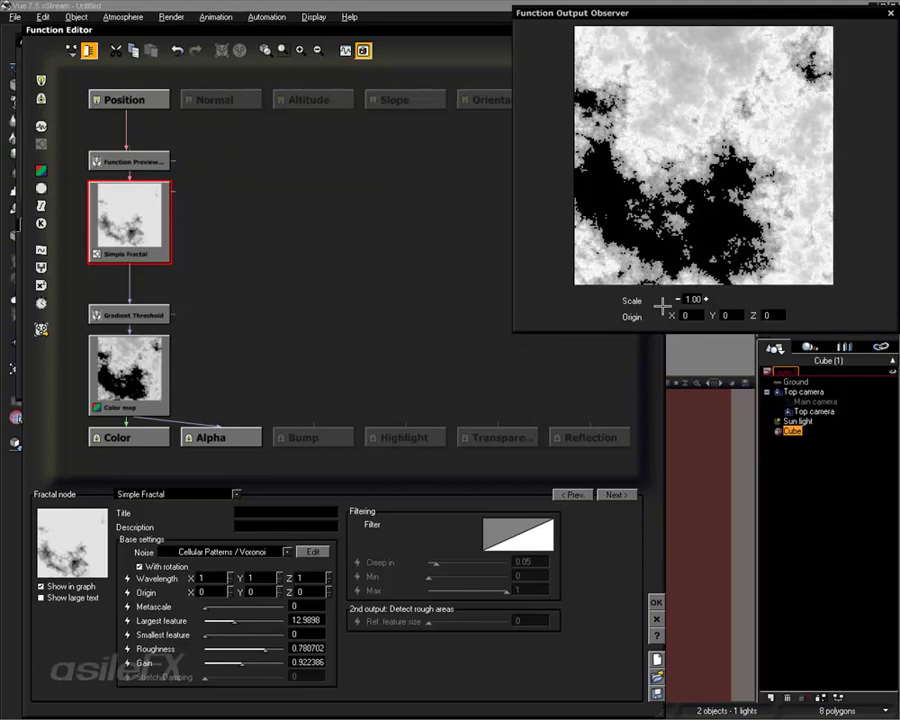
drag(266, 649, 249, 650)
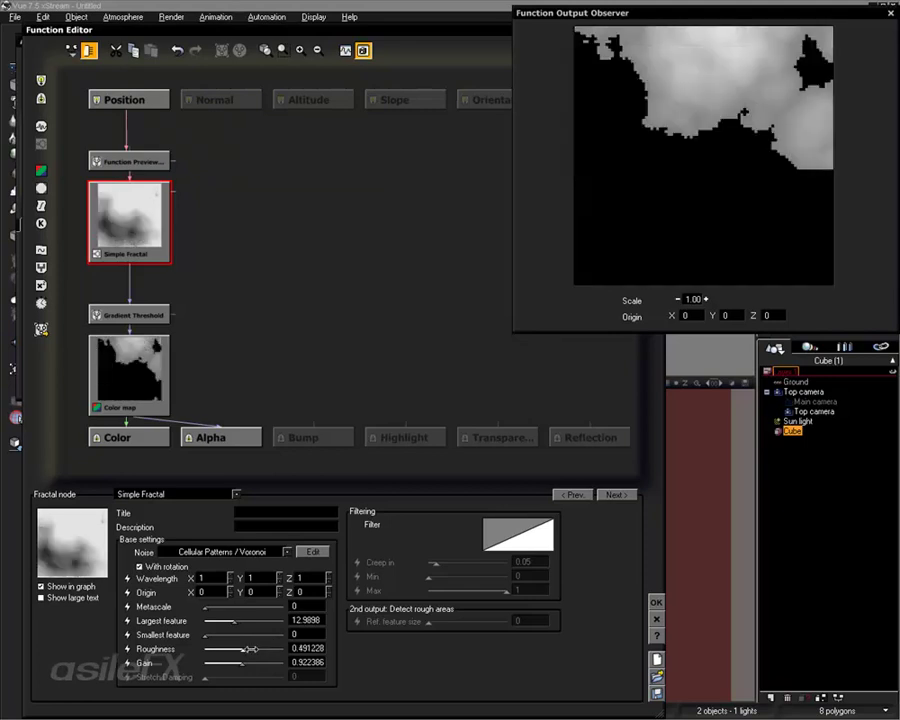
Turn on the Function Preview Scaler's preview and set the Simple Fractal's roughness to about 0.62 and gain to about 1.08
click(130, 161)
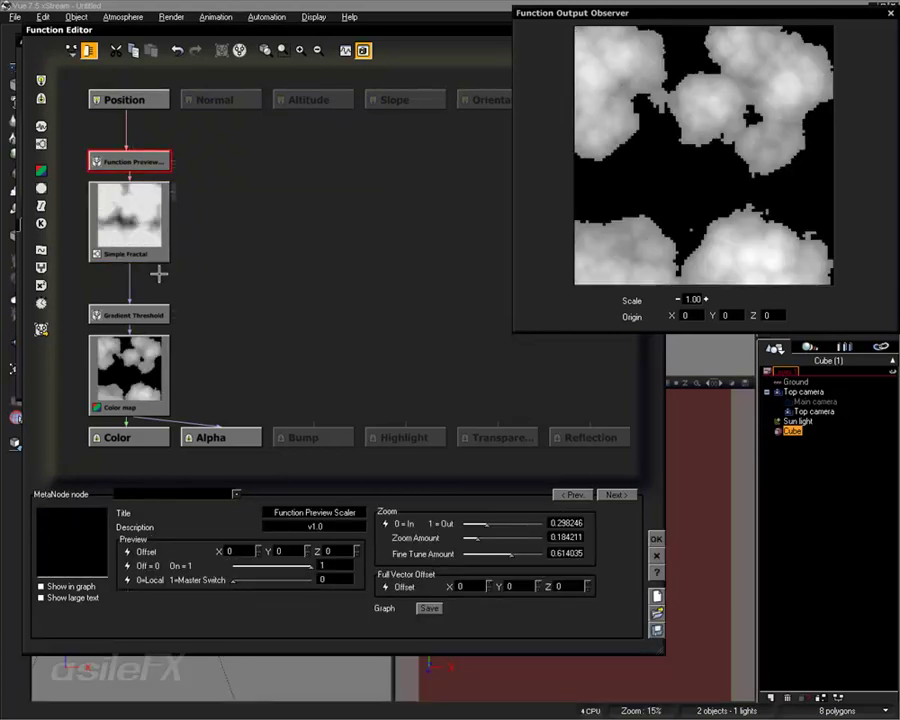
click(130, 315)
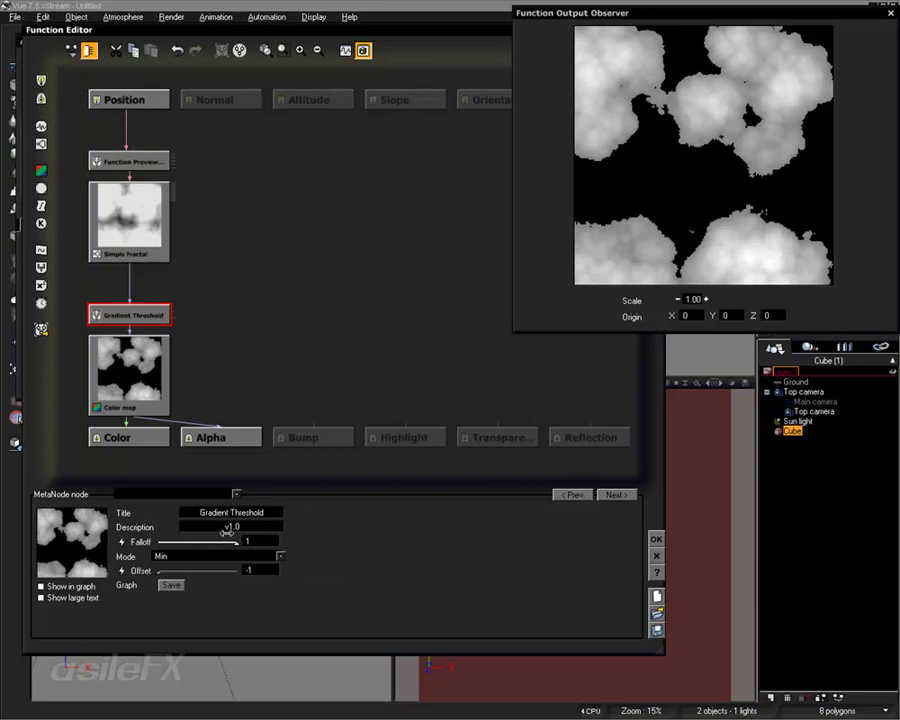
click(146, 255)
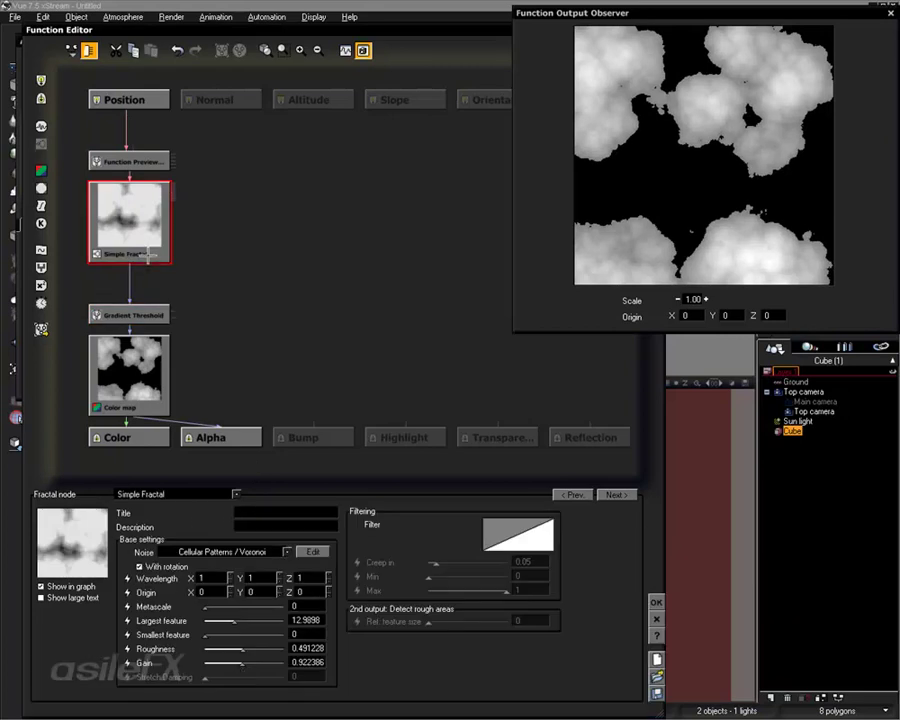
drag(251, 662, 270, 661)
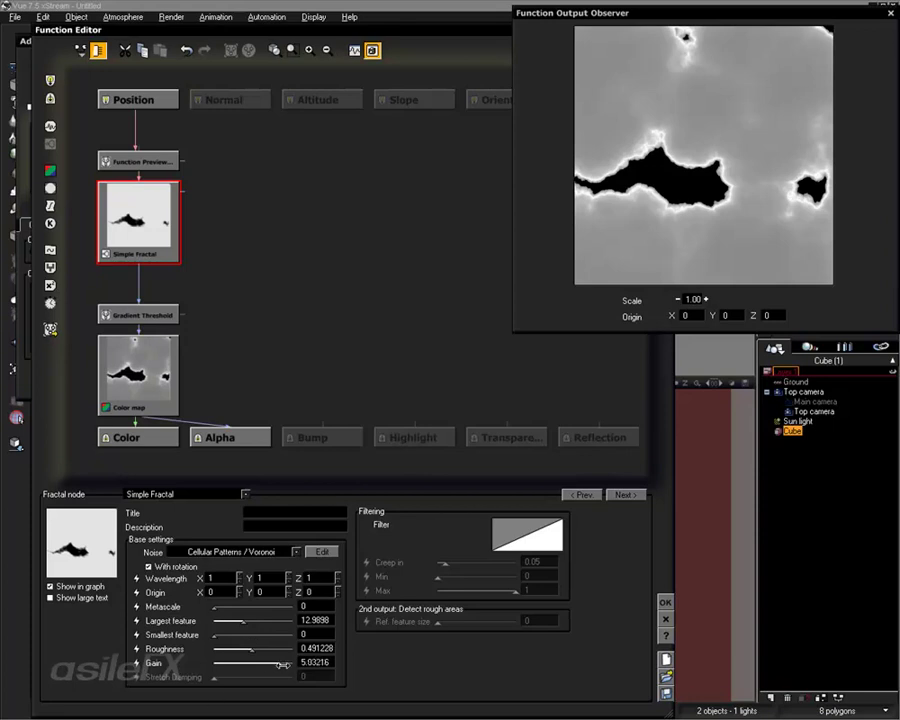
drag(280, 665, 253, 664)
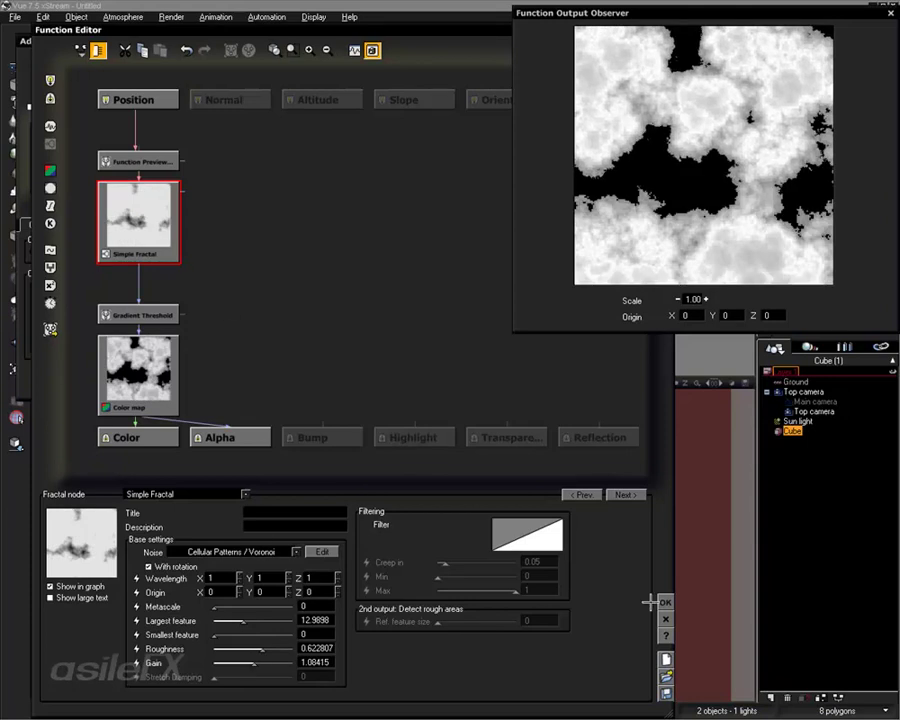
Switch off the Function Preview Scaler's preview and accept both the function graph and the material
click(148, 160)
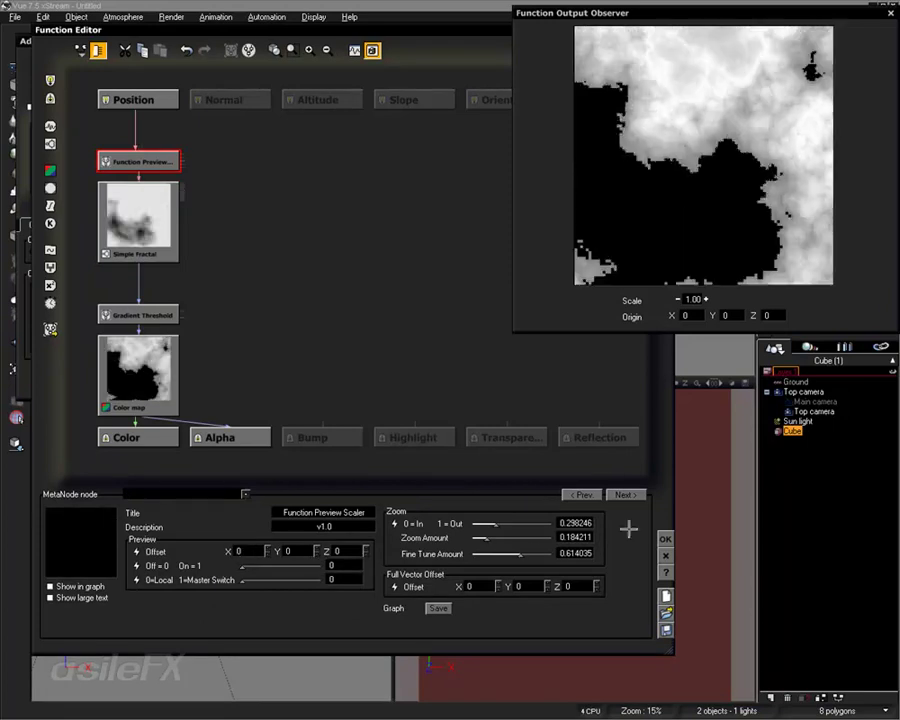
click(665, 538)
click(477, 301)
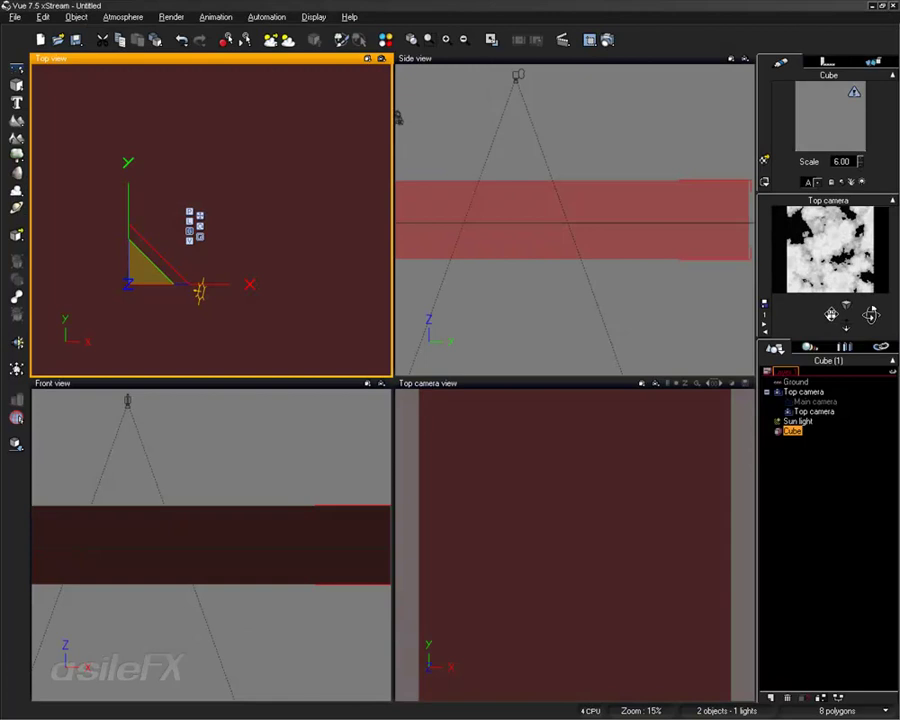
Shift the cube slightly in the Top view and set its material mapping to Object - Standard
drag(294, 192, 283, 213)
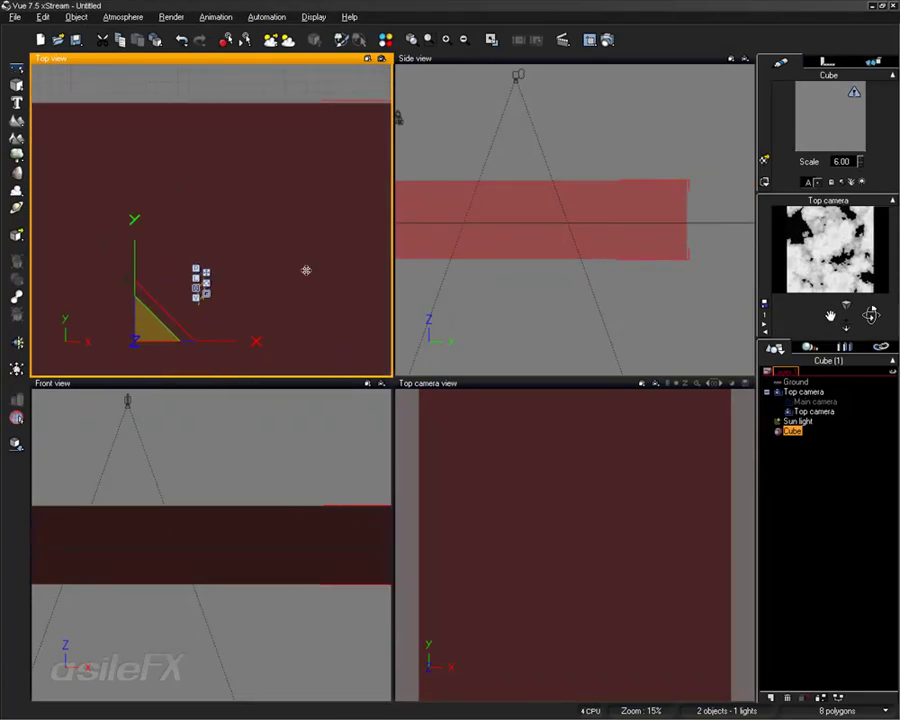
drag(305, 269, 274, 217)
double_click(606, 200)
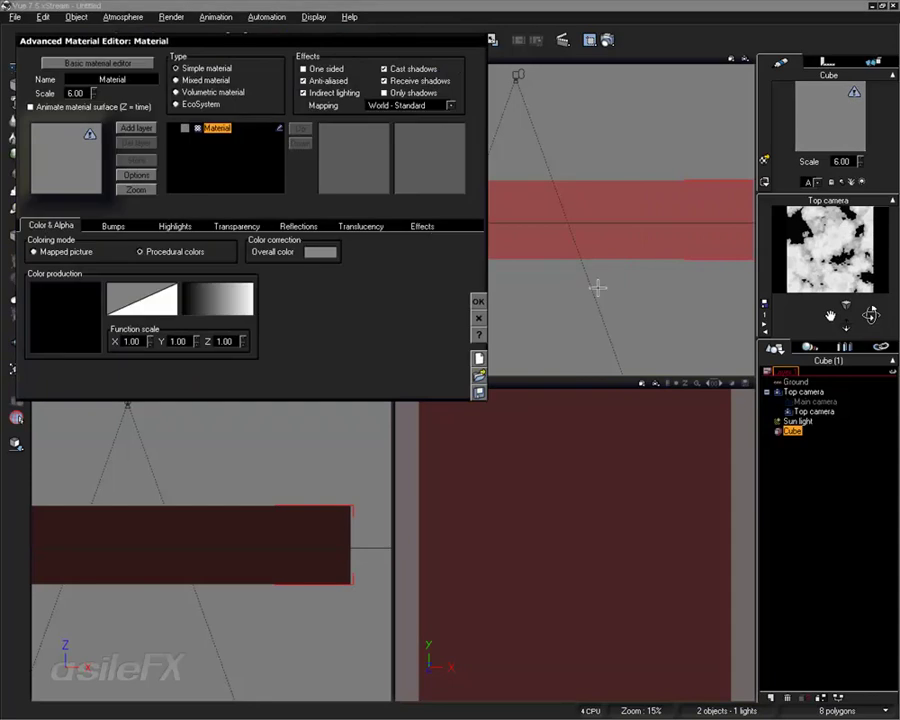
click(437, 104)
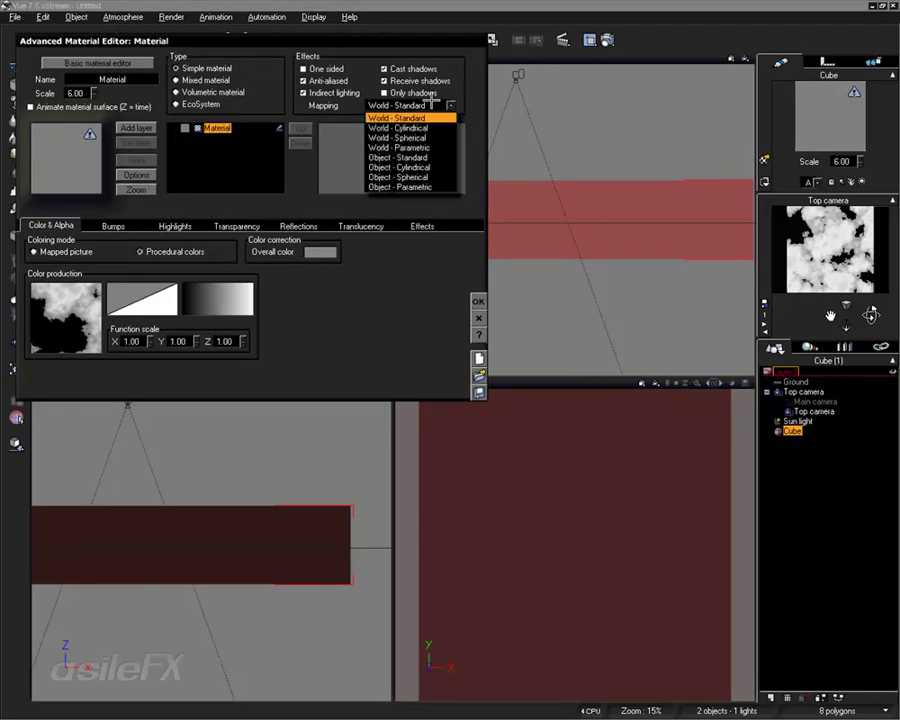
click(437, 157)
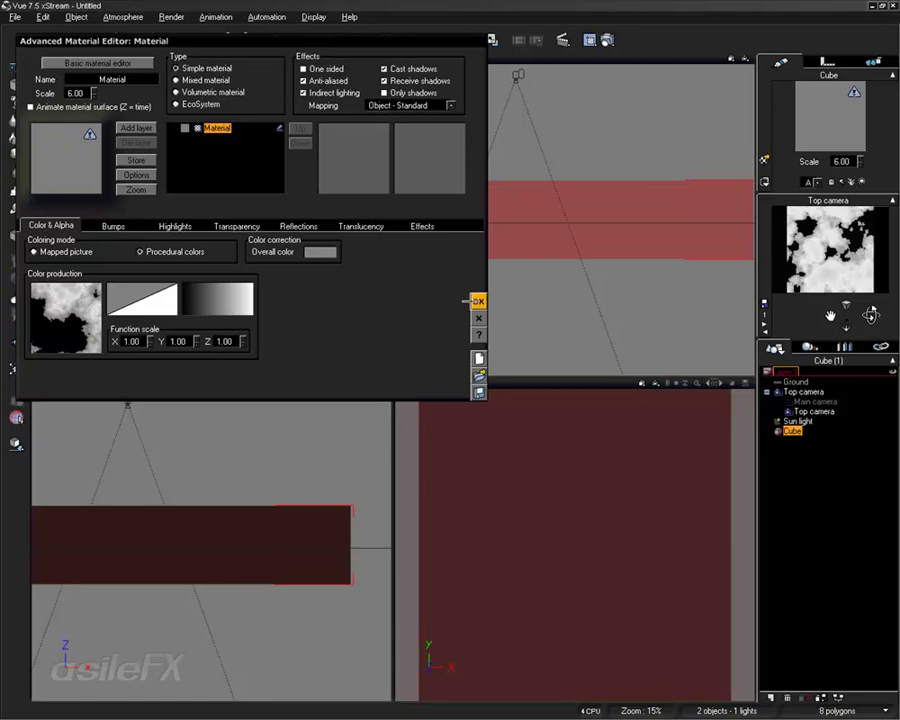
click(478, 301)
Reposition the cube in the Top view until a suitable part of the cloud pattern fills the Top camera preview
drag(287, 224, 220, 309)
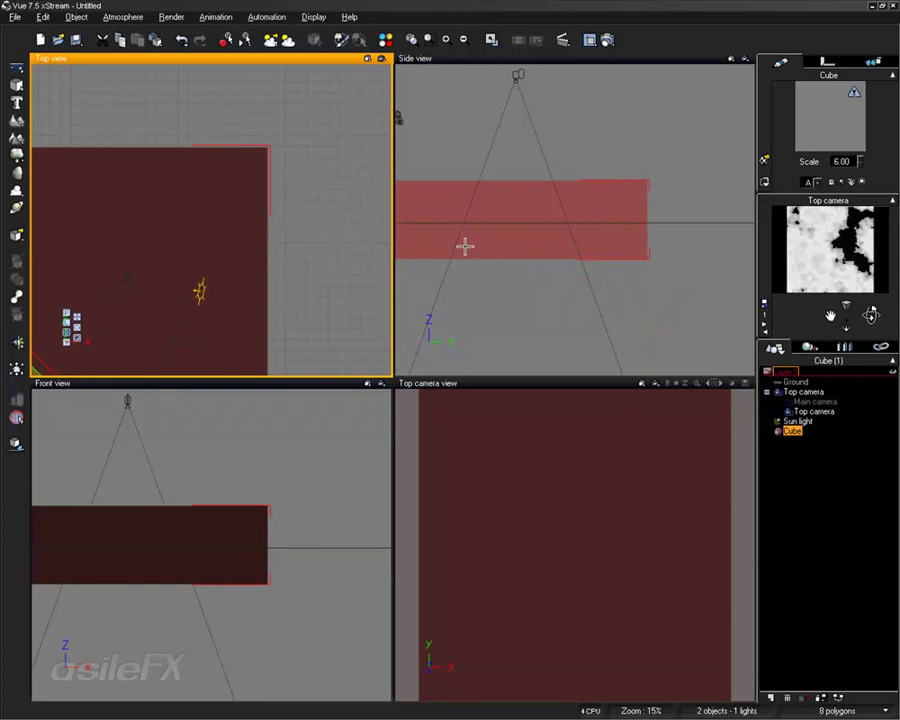
drag(193, 254, 302, 169)
drag(288, 302, 301, 176)
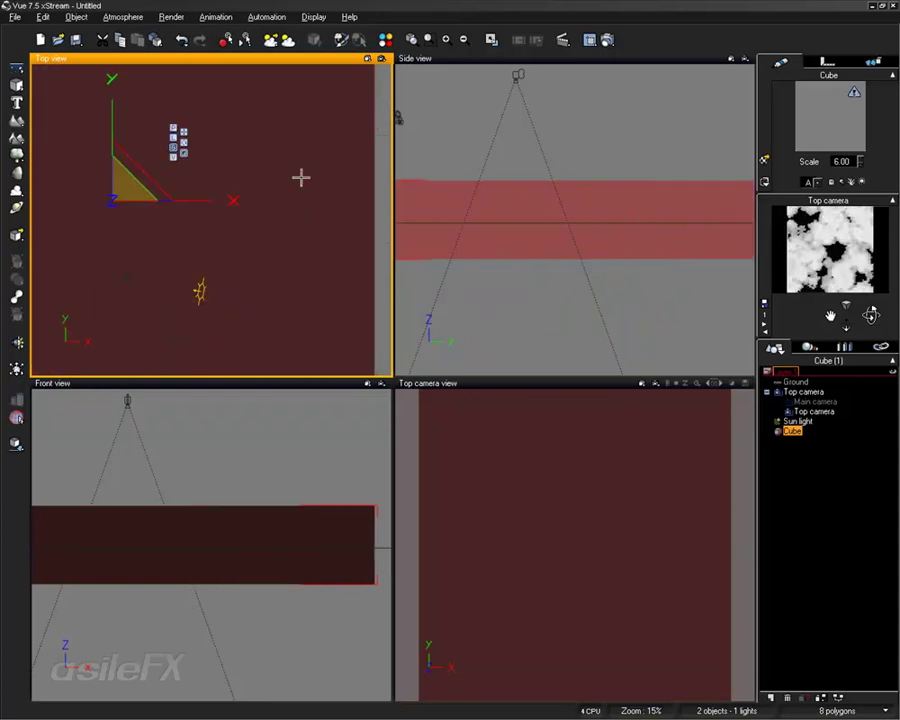
mouse_move(292, 280)
mouse_down()
mouse_move(274, 206)
mouse_move(300, 120)
mouse_up()
drag(297, 231, 193, 267)
drag(187, 207, 221, 211)
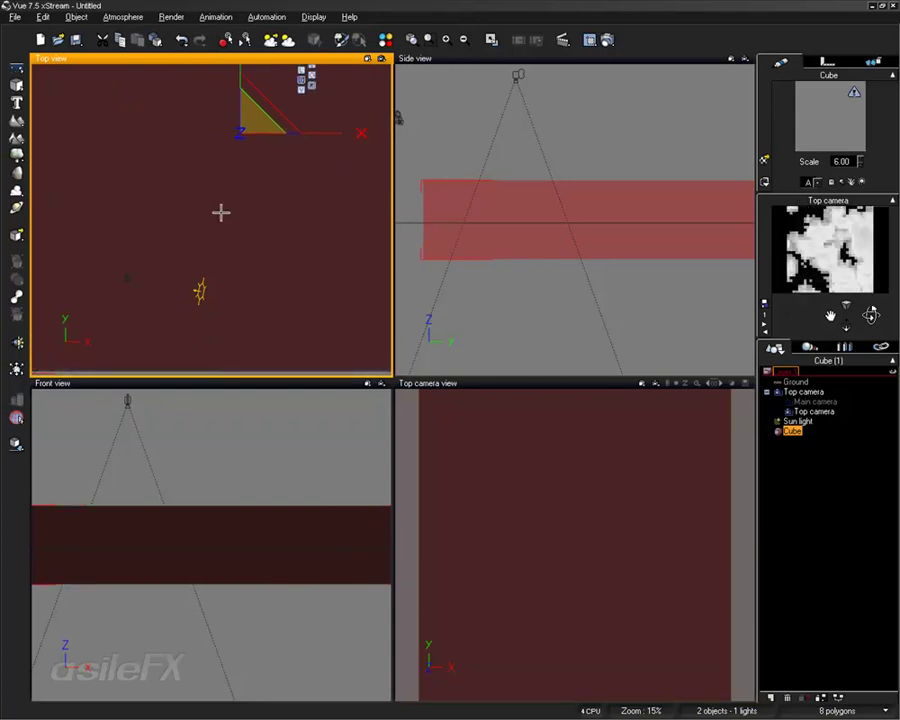
drag(212, 261, 209, 233)
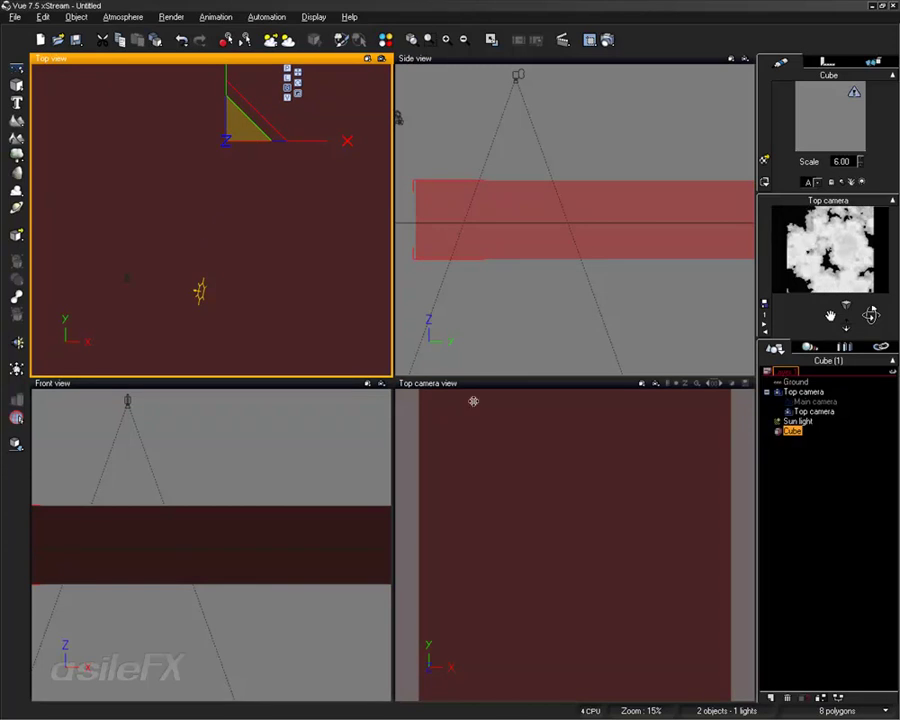
Render the Top camera view, inspect the upper part of the image, and open the post render options
click(608, 40)
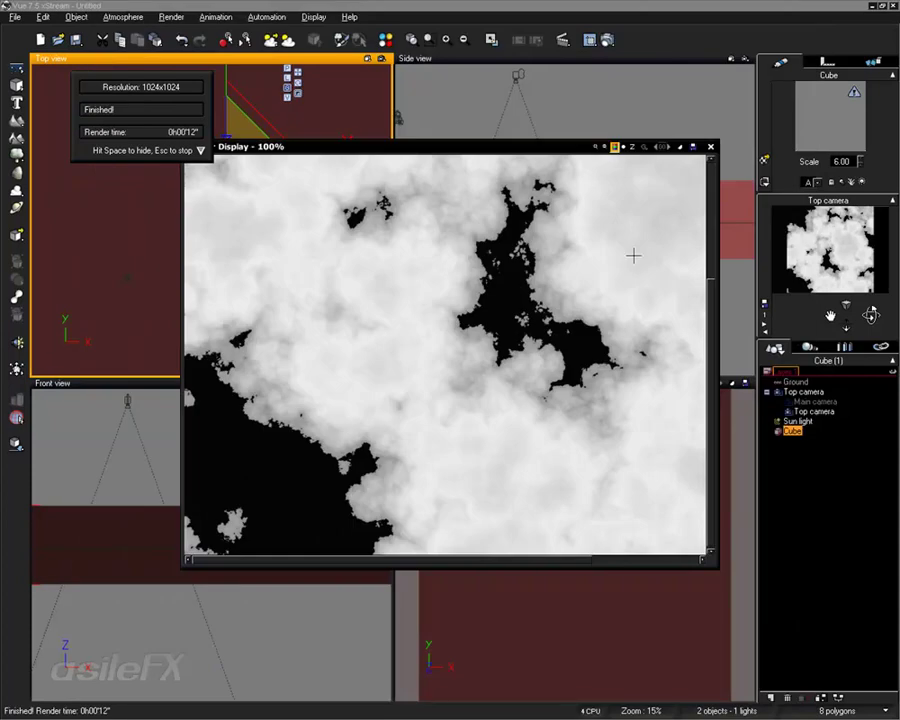
drag(705, 295, 714, 207)
click(677, 147)
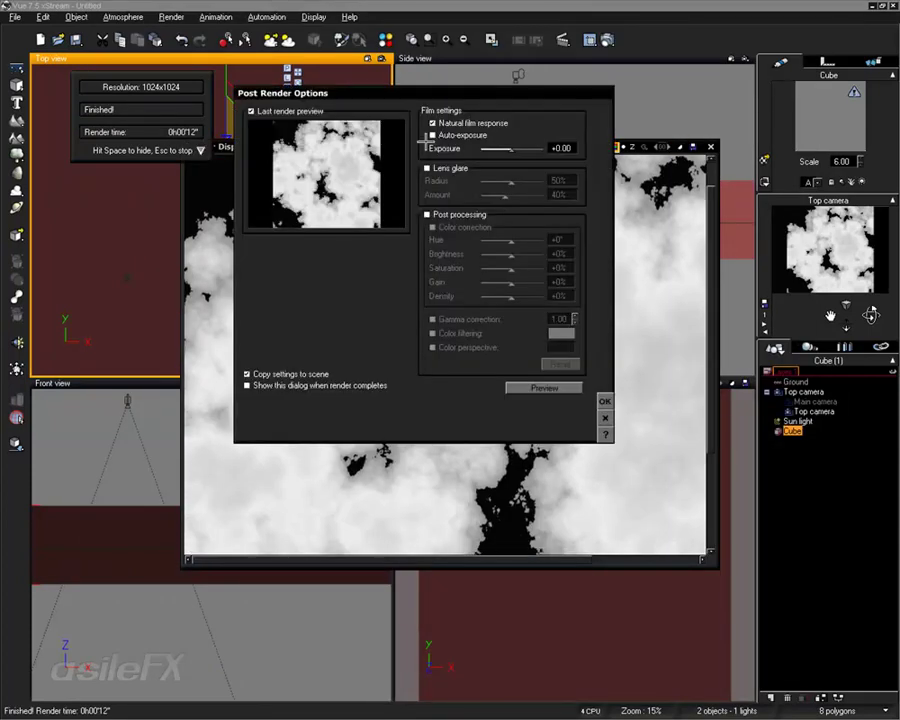
Enable post processing, try an exposure of -0.89, and reset the exposure to 0
click(427, 214)
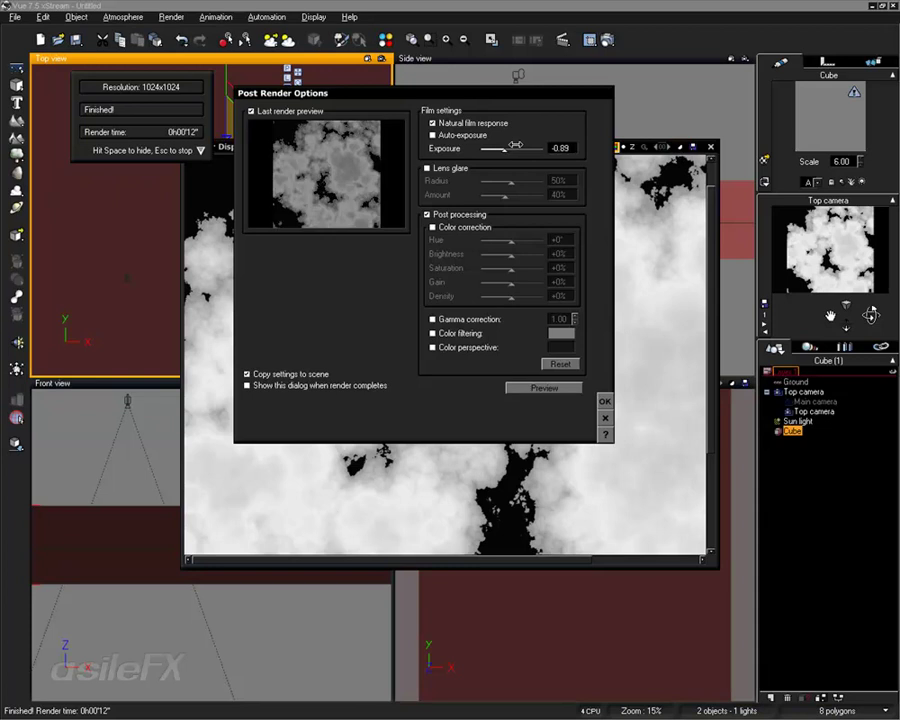
click(565, 148)
text(0)
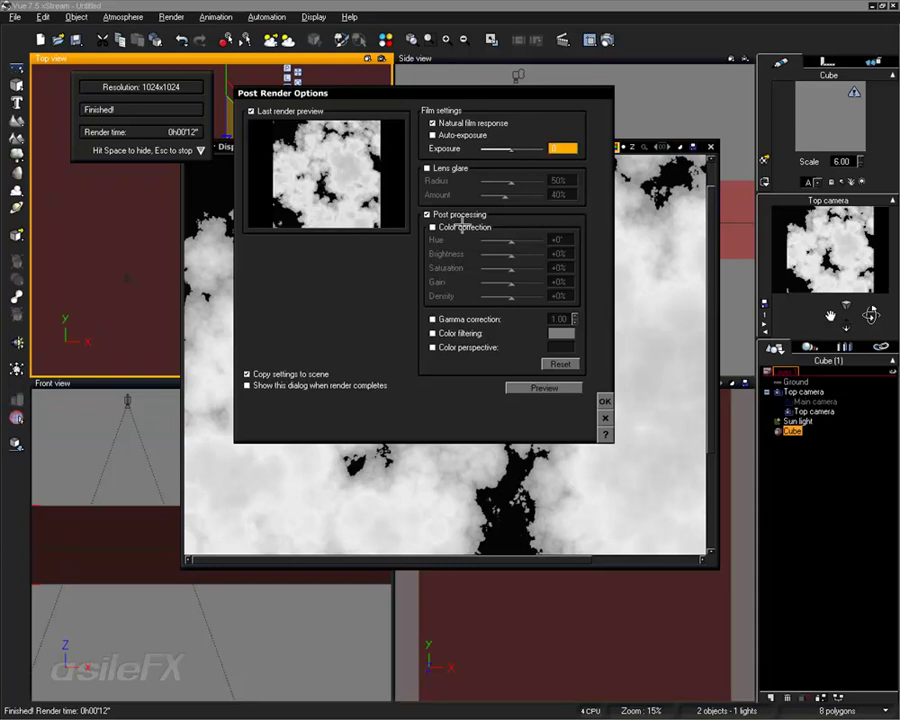
key(Return)
Try color correction with brightness -22%, gain +5% and density +18%, turn post processing off, and accept the options
click(433, 227)
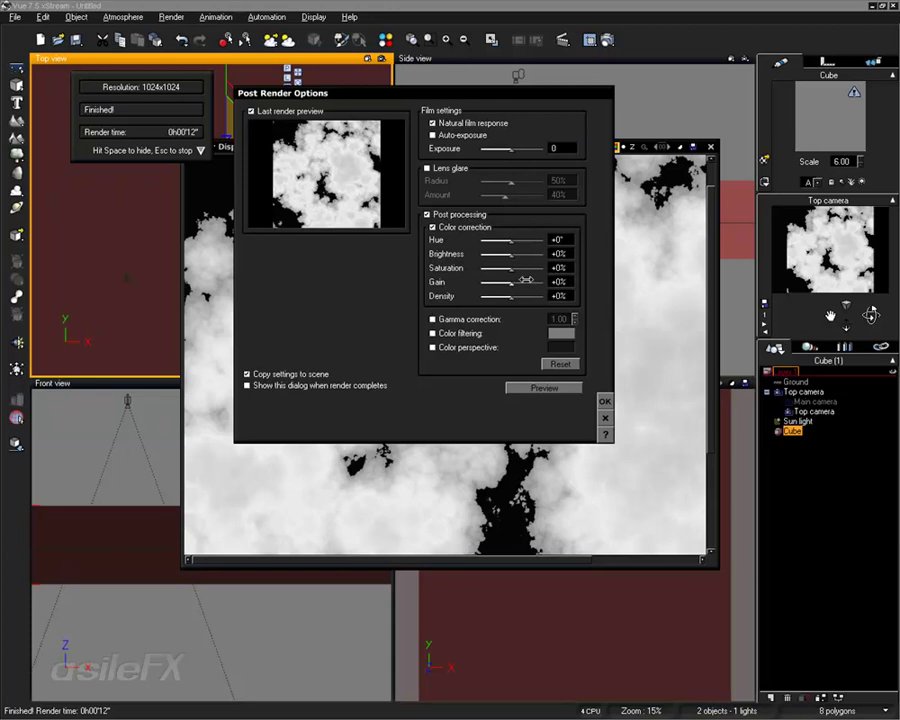
drag(521, 282, 505, 297)
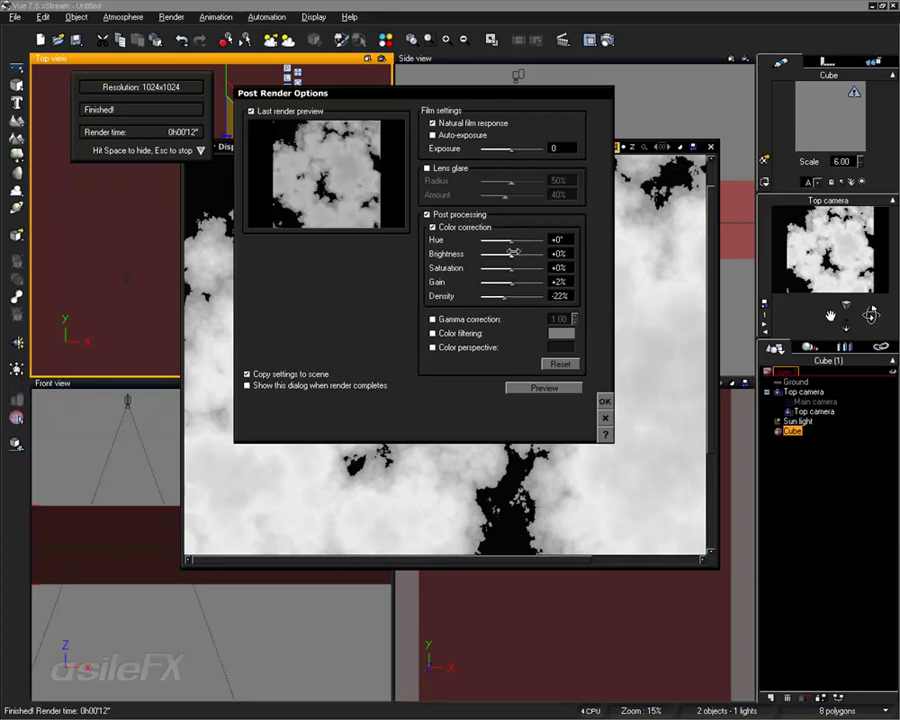
drag(514, 253, 524, 298)
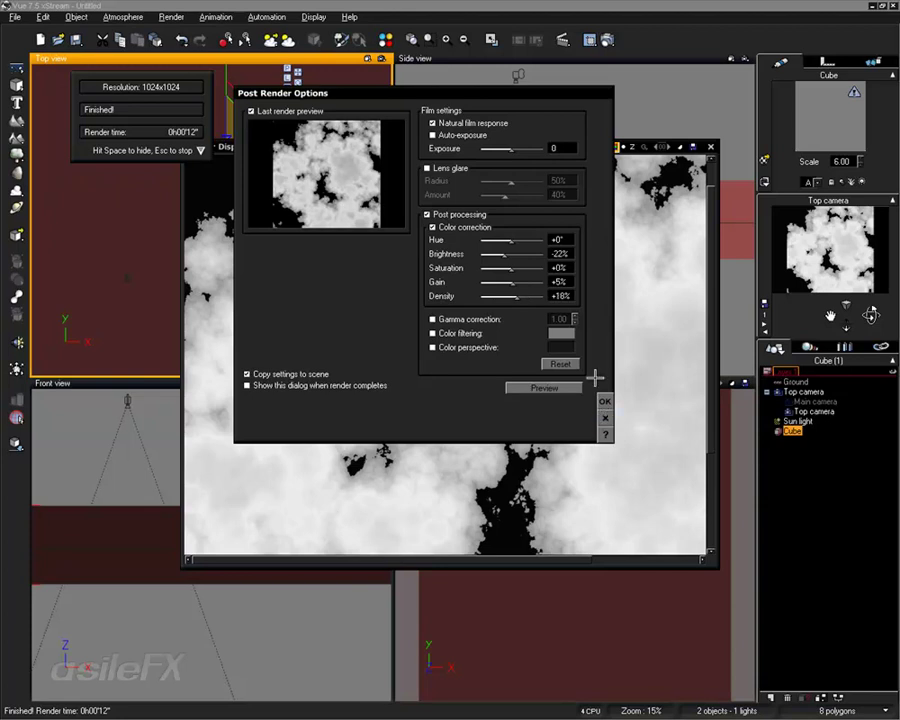
click(428, 214)
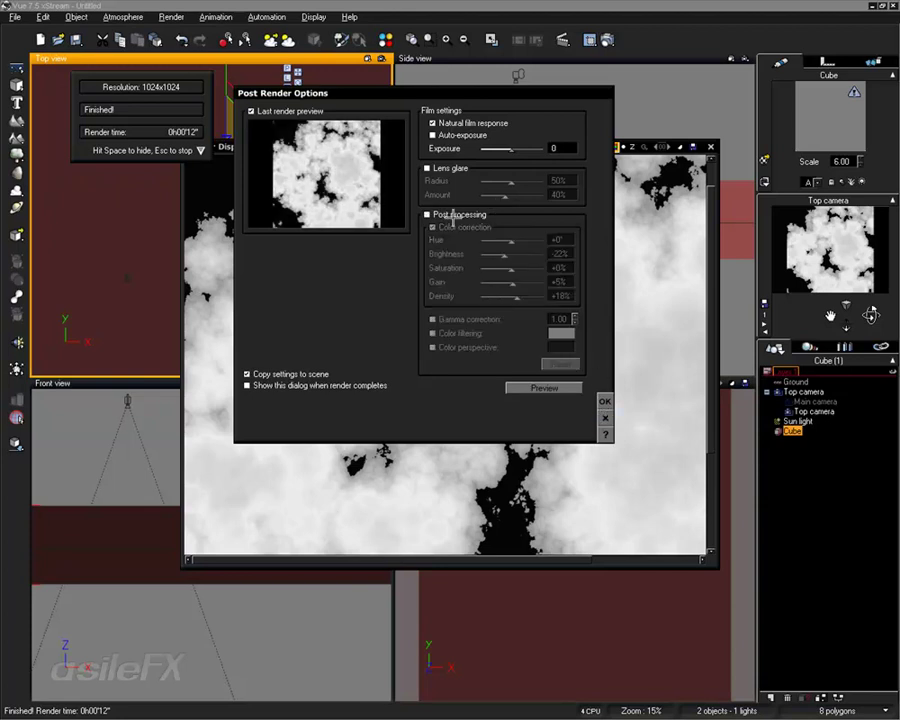
click(604, 401)
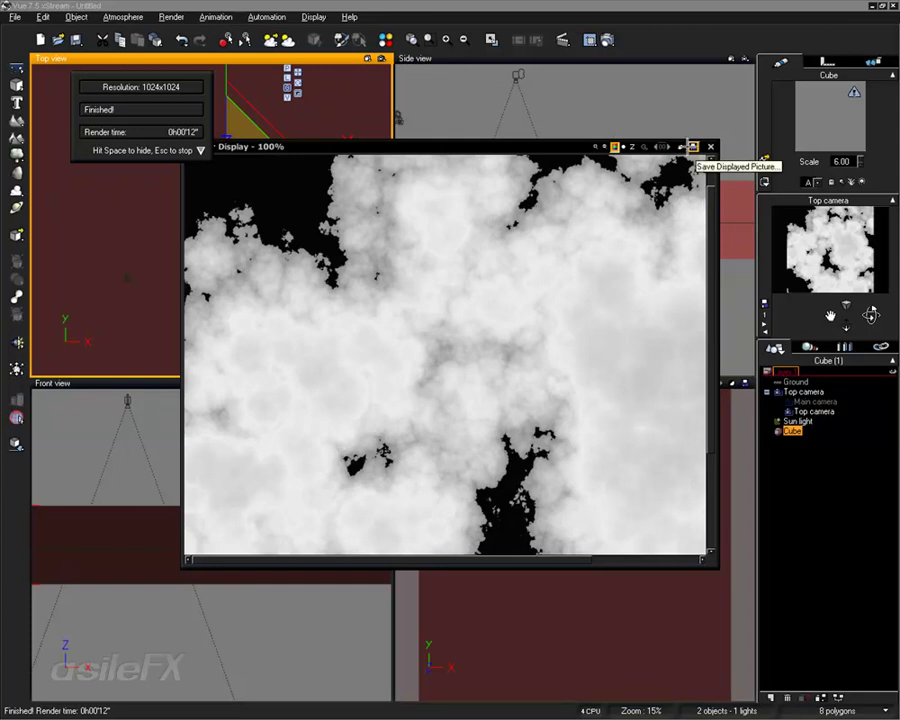
Save the displayed render as the BMP picture Voronoi_01 in the Custom folder, accept the format options, and hide the render display
click(692, 147)
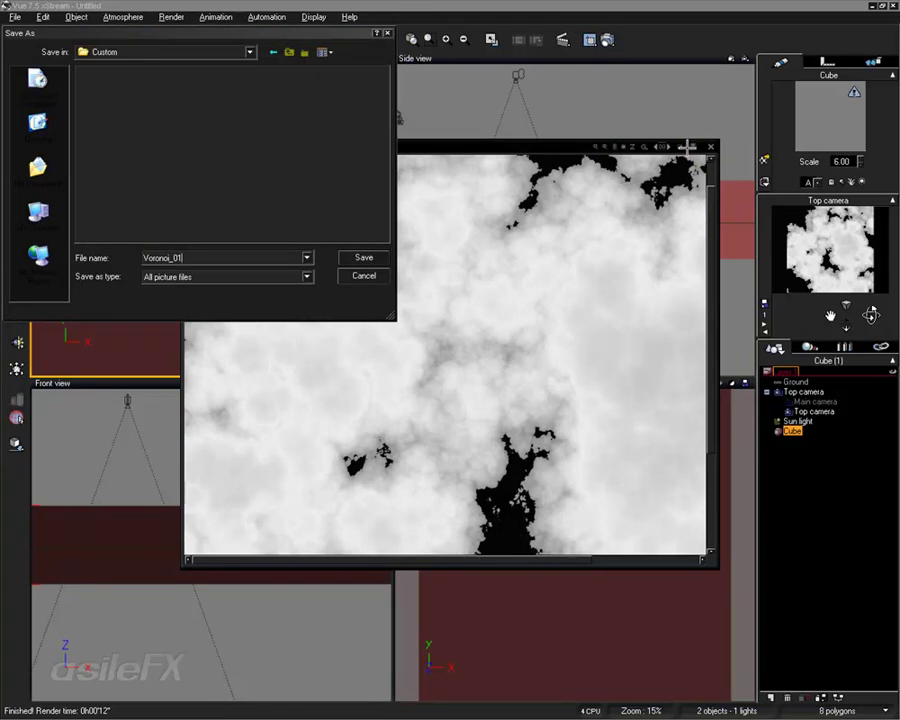
click(240, 278)
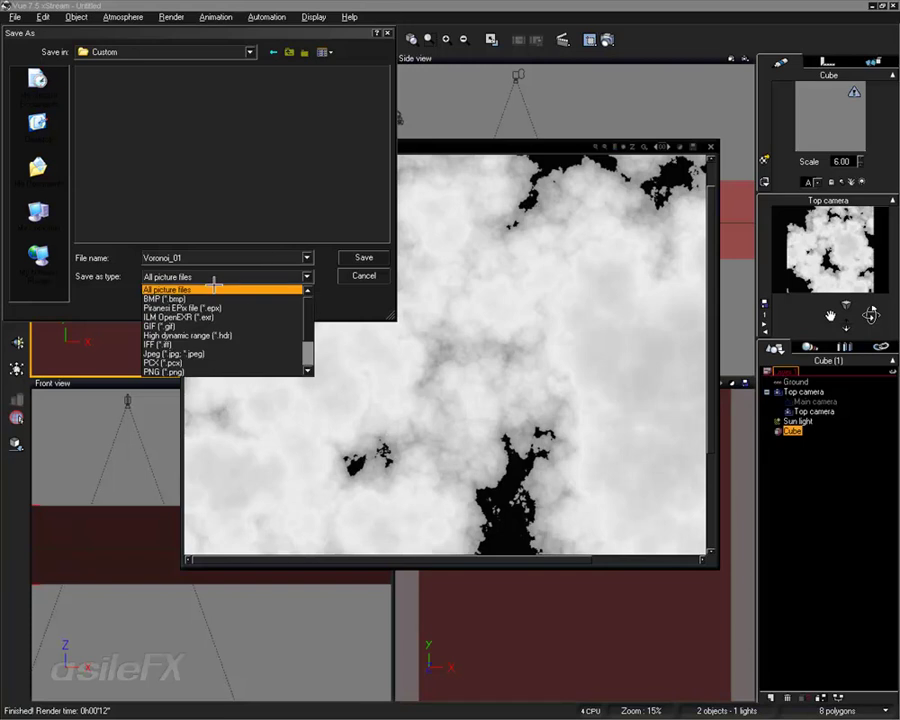
click(216, 289)
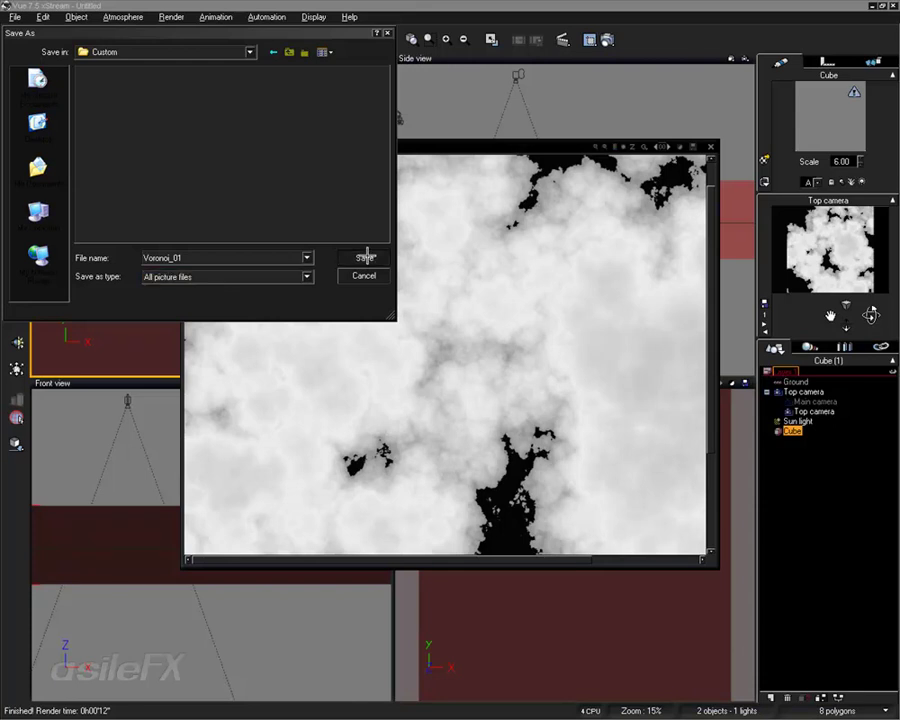
click(366, 256)
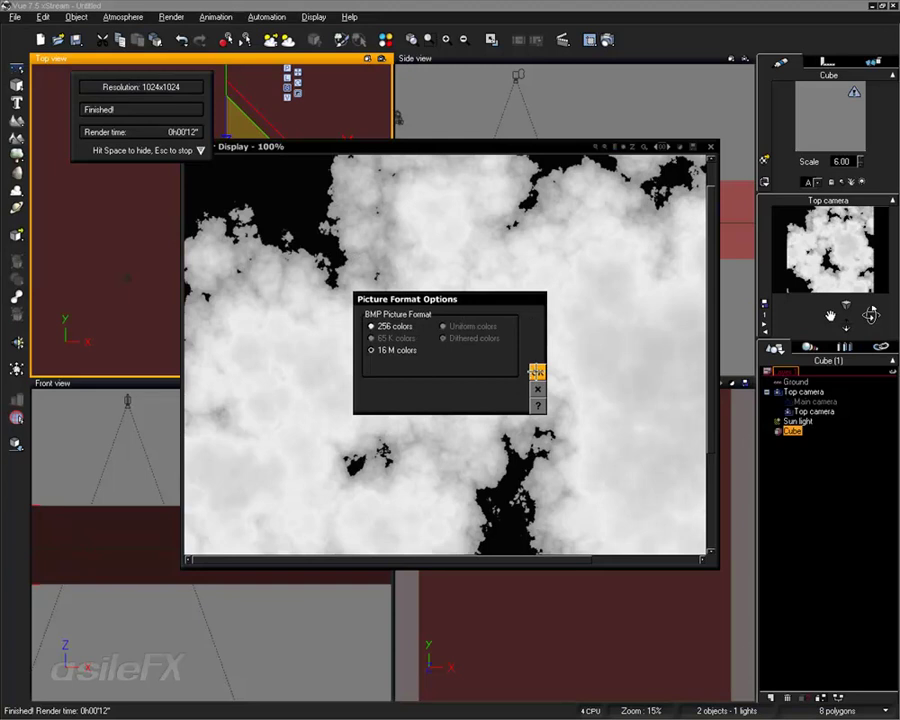
click(536, 373)
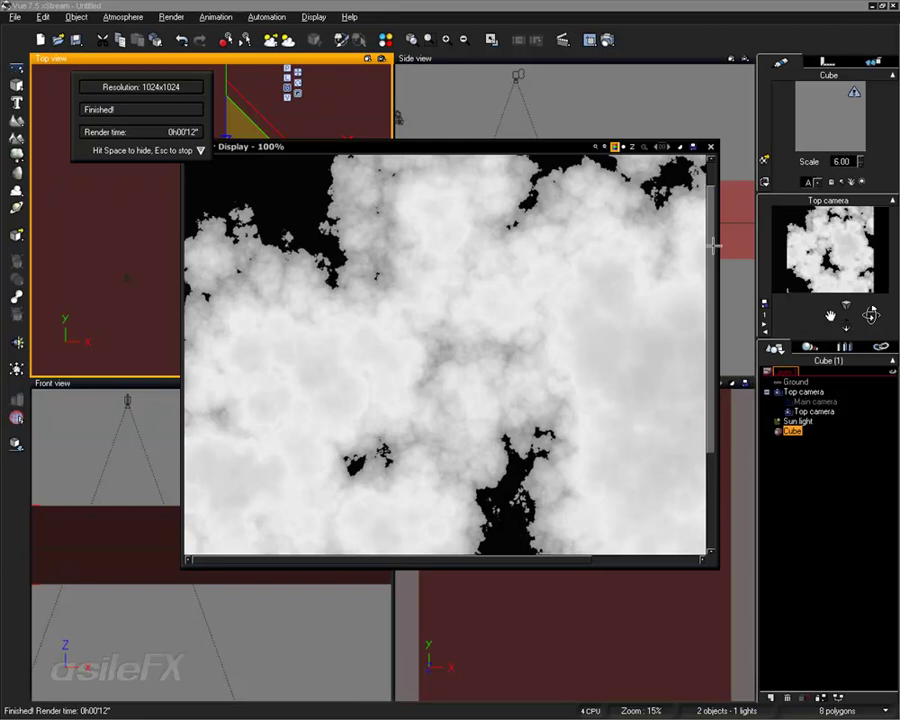
mouse_move(713, 245)
mouse_down()
mouse_move(713, 271)
mouse_move(713, 262)
mouse_up()
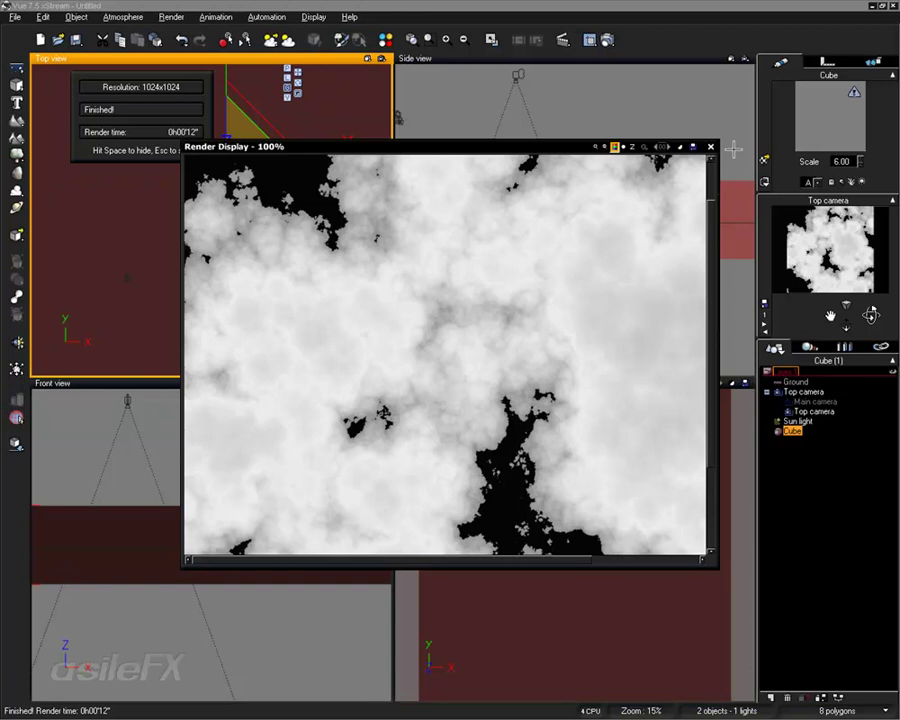
key(space)
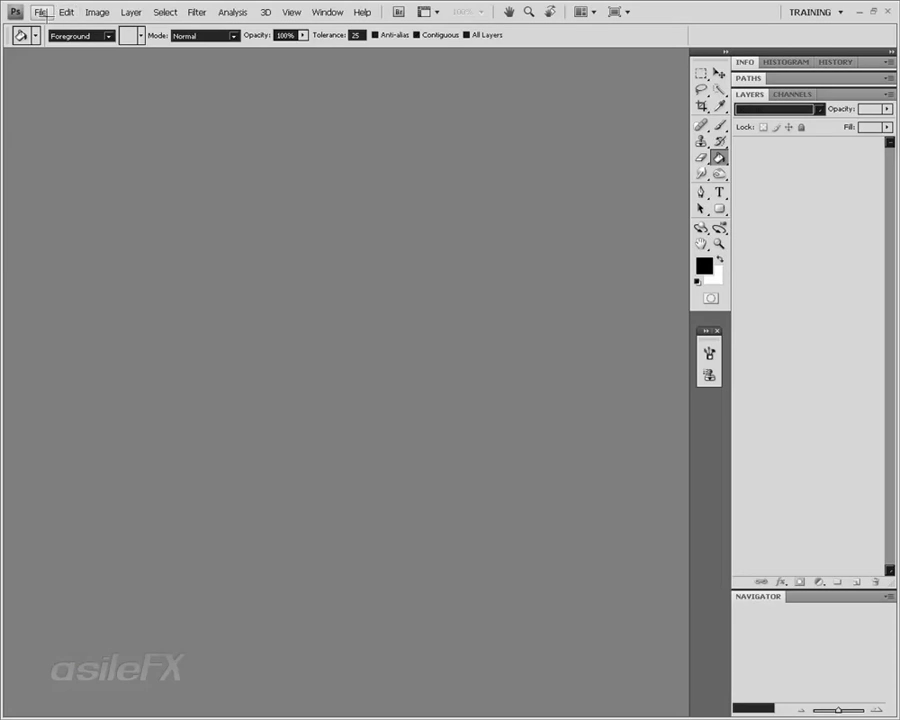
Switch to Photoshop and open the Voronoi_01 image from the Custom folder
key(ctrl+o)
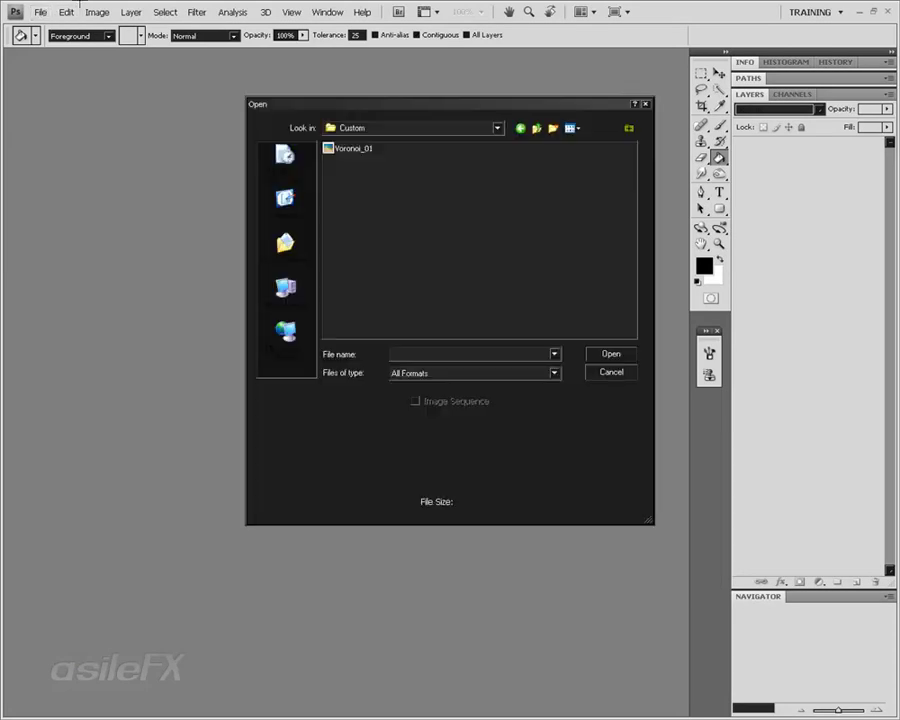
click(358, 151)
click(632, 351)
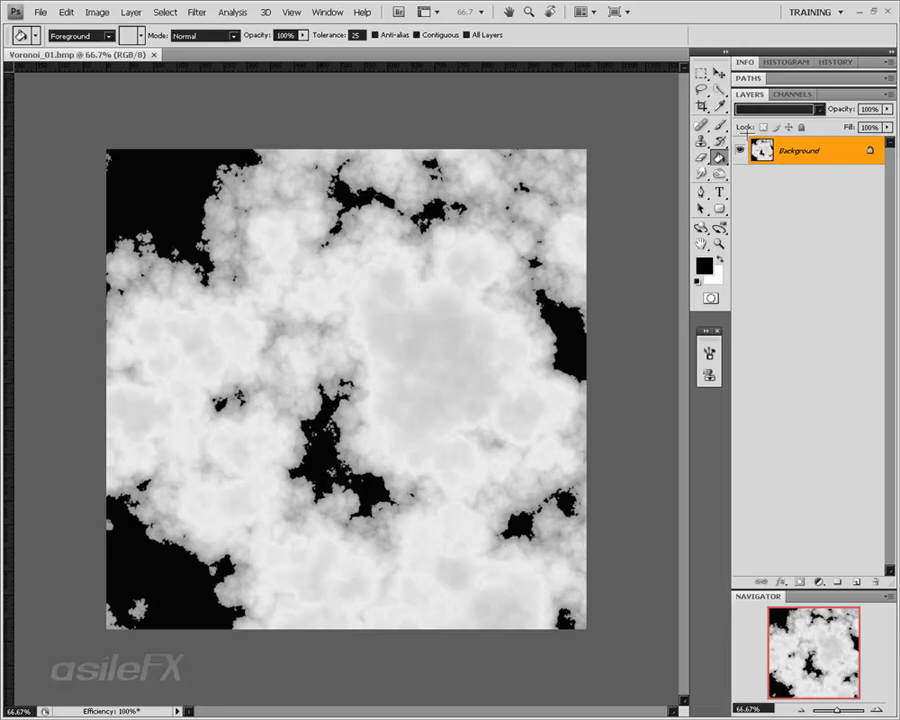
Add a new layer named Layer 1 in Normal mode at 100% opacity above the Background
click(890, 94)
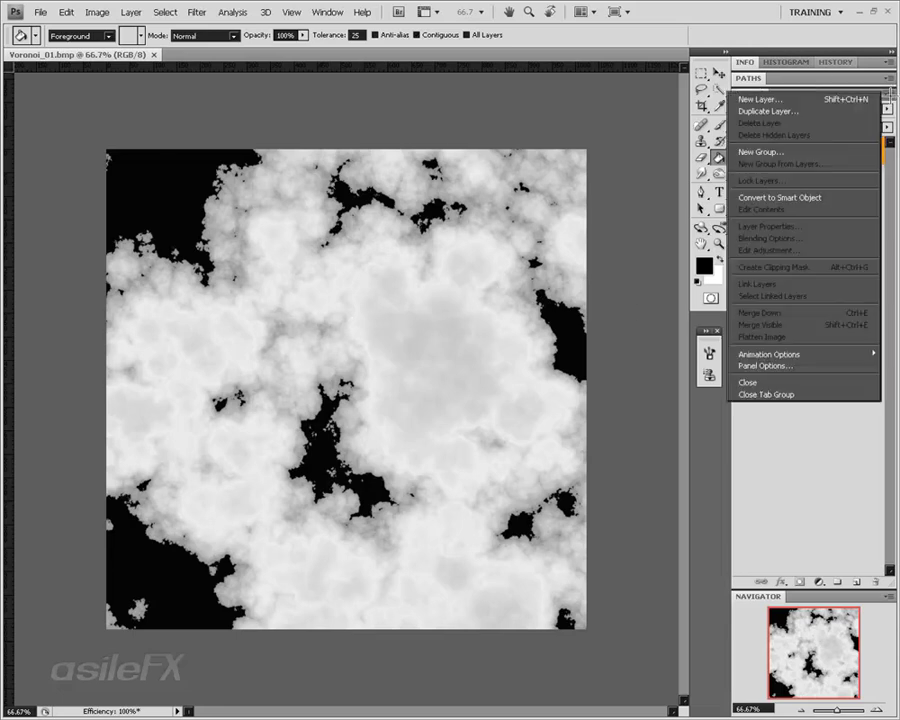
click(760, 96)
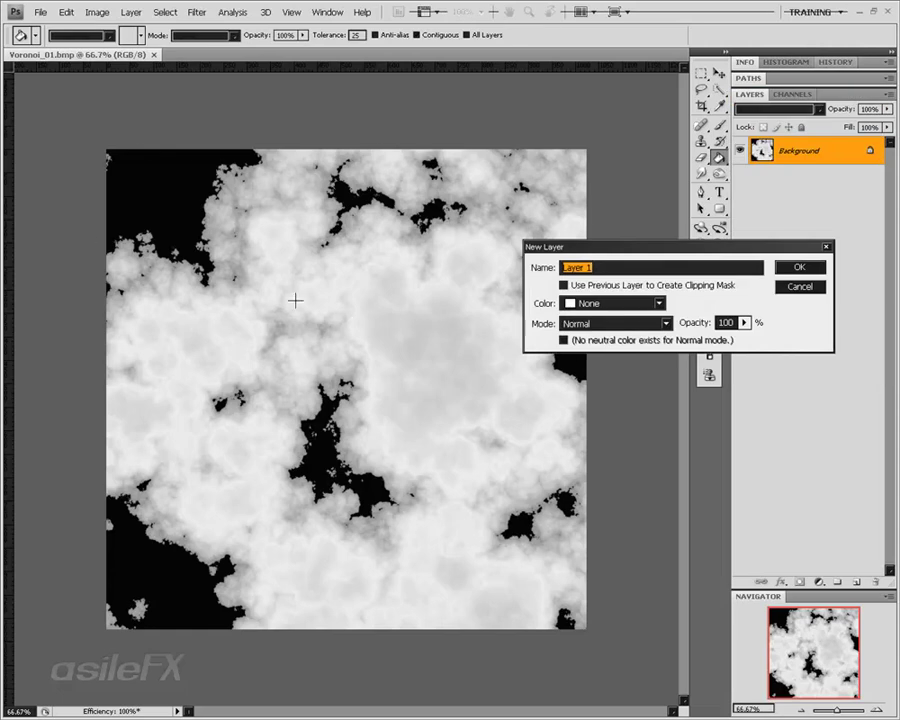
click(799, 267)
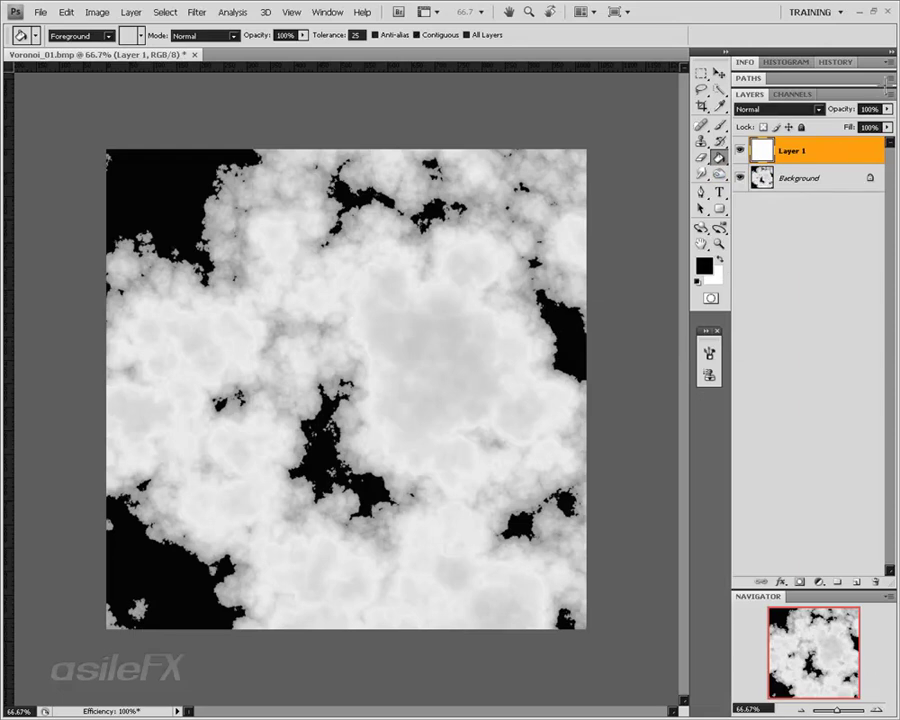
click(886, 94)
click(545, 3)
Draw a radial white-to-black gradient on Layer 1 from the image centre almost out to the edge
click(718, 157)
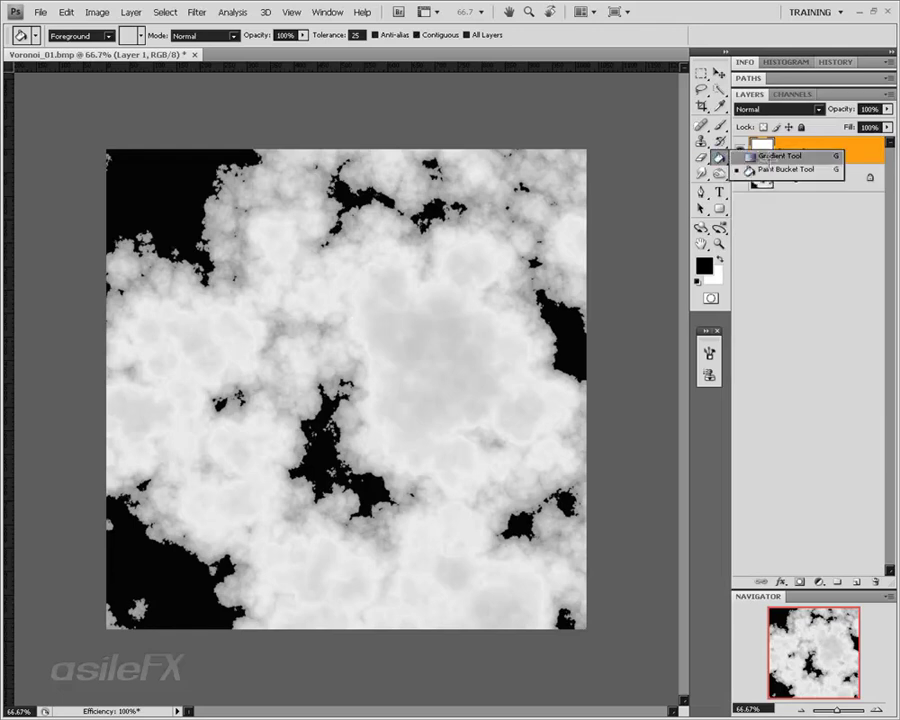
click(779, 158)
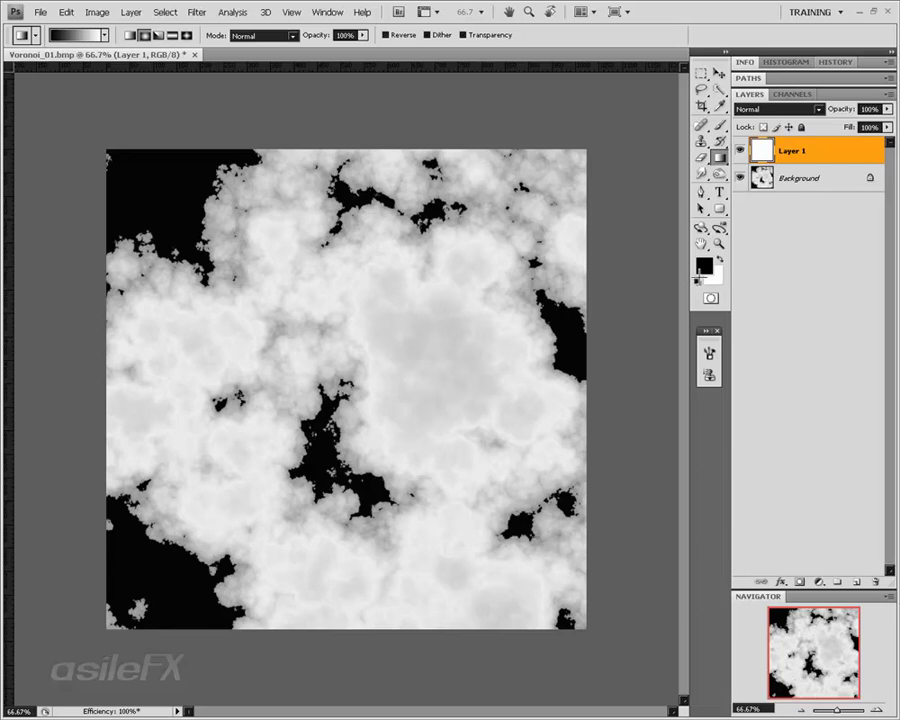
click(718, 258)
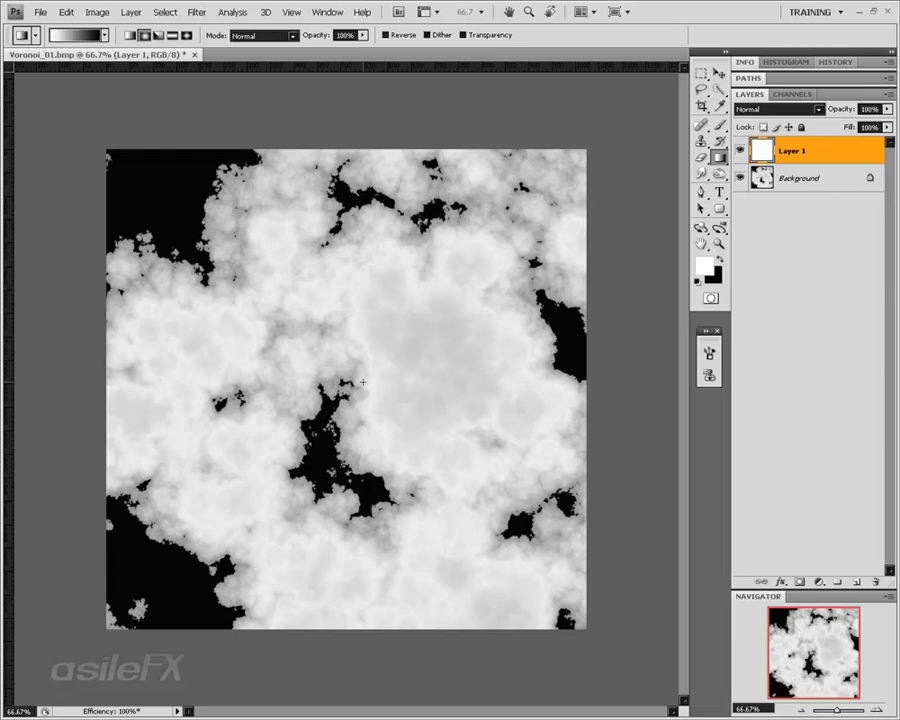
click(104, 35)
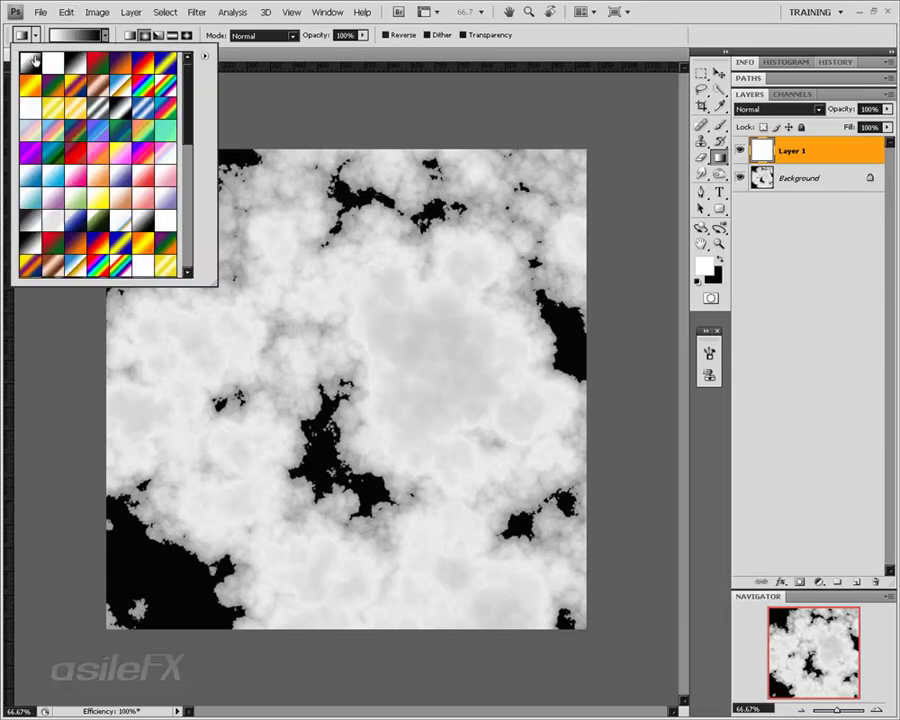
click(360, 4)
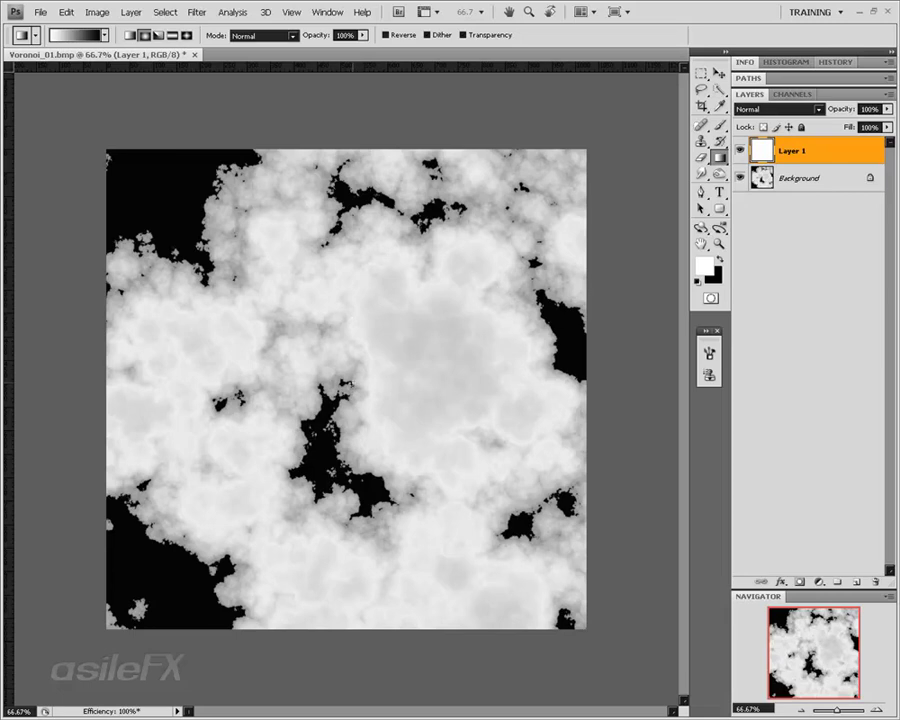
drag(352, 382, 564, 382)
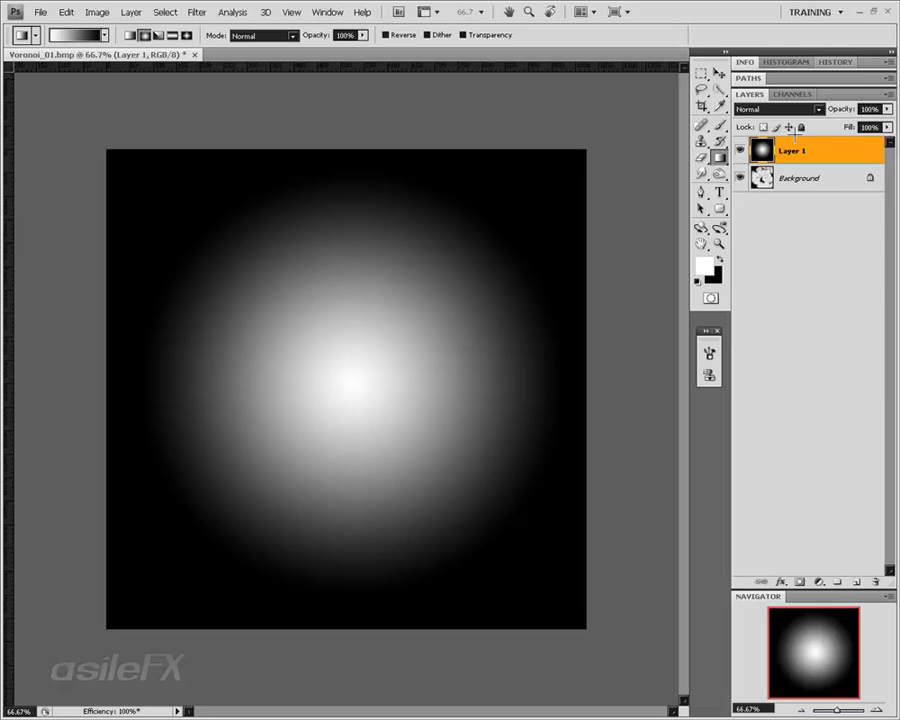
Set Layer 1's blend mode to Multiply and redraw the radial gradient wider, from the centre to the image edge
click(797, 109)
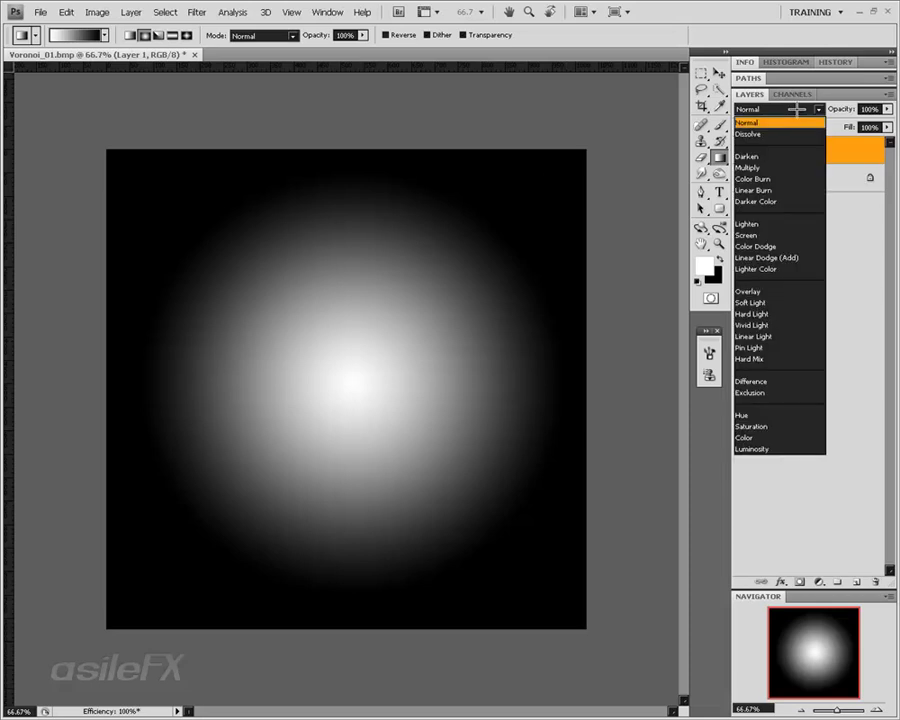
click(789, 168)
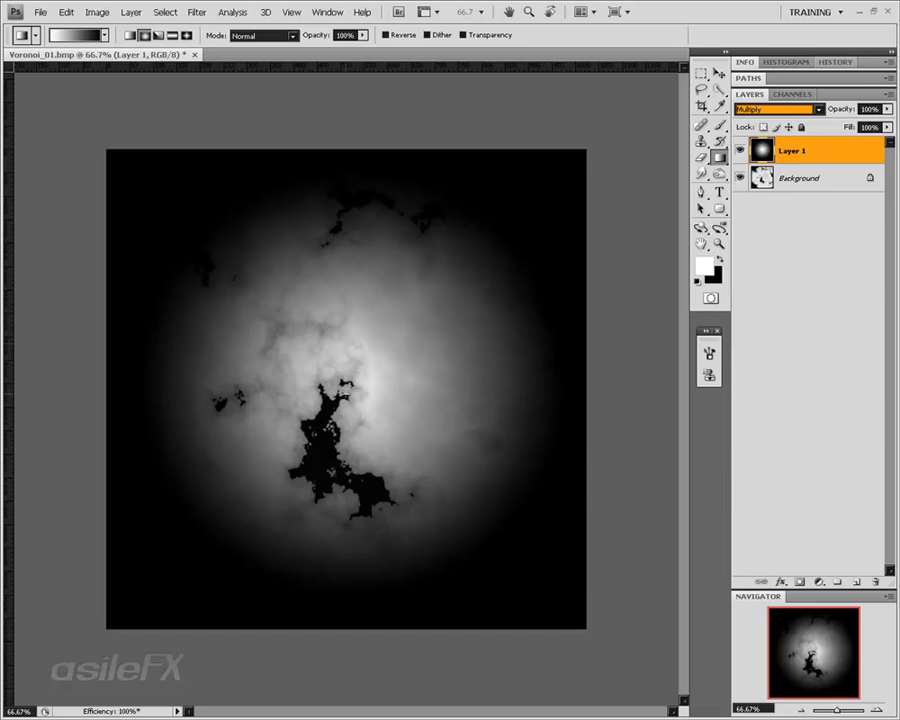
key(Return)
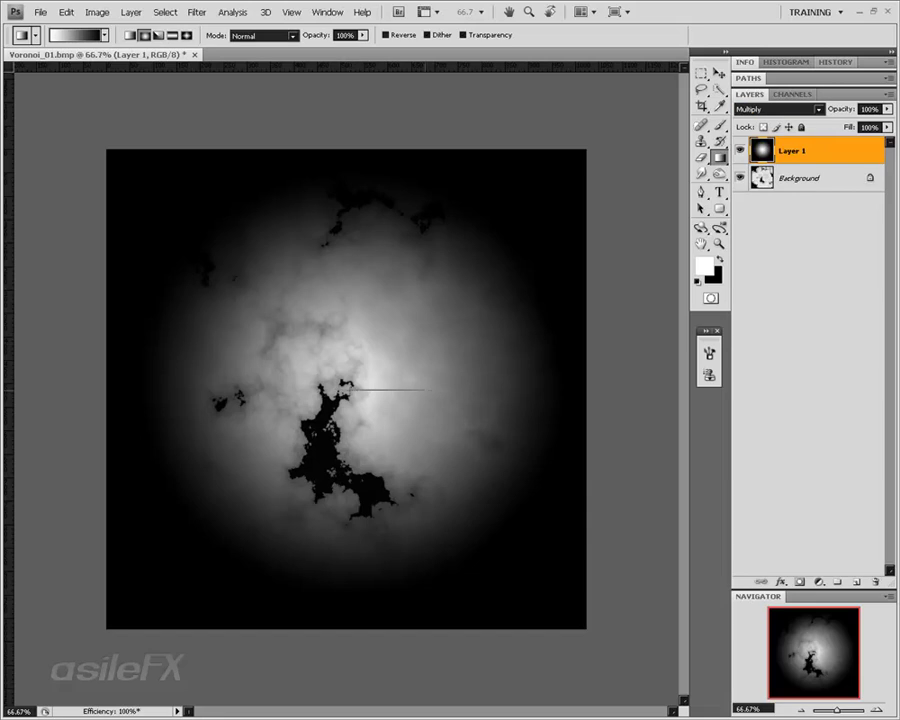
drag(468, 389, 580, 388)
drag(585, 403, 585, 403)
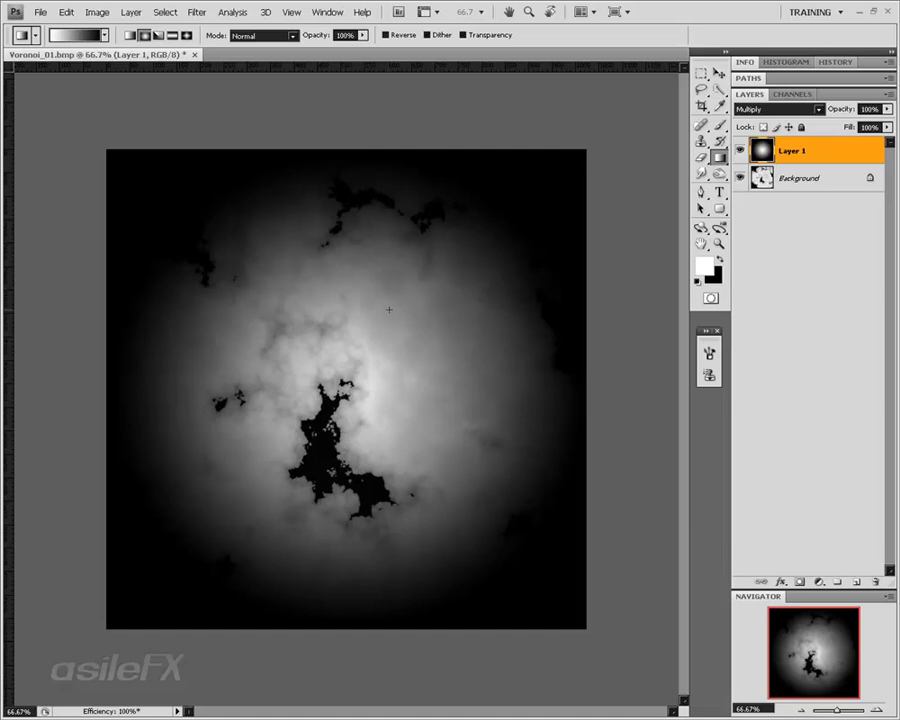
Try a Levels adjustment on Layer 1 with a midtone of 1.57 and varied white input points
key(ctrl+l)
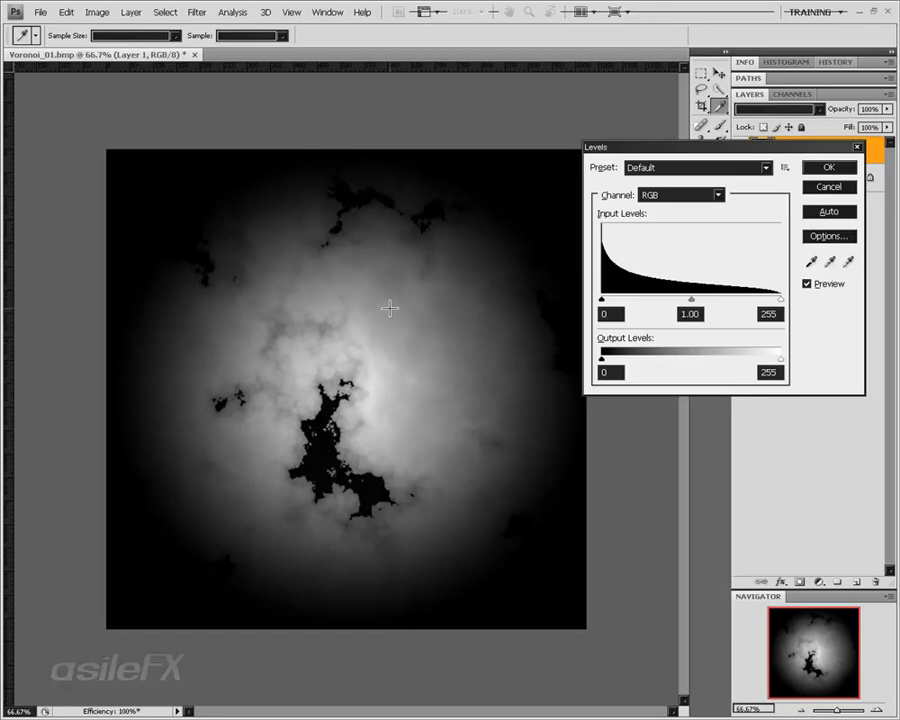
drag(692, 299, 661, 297)
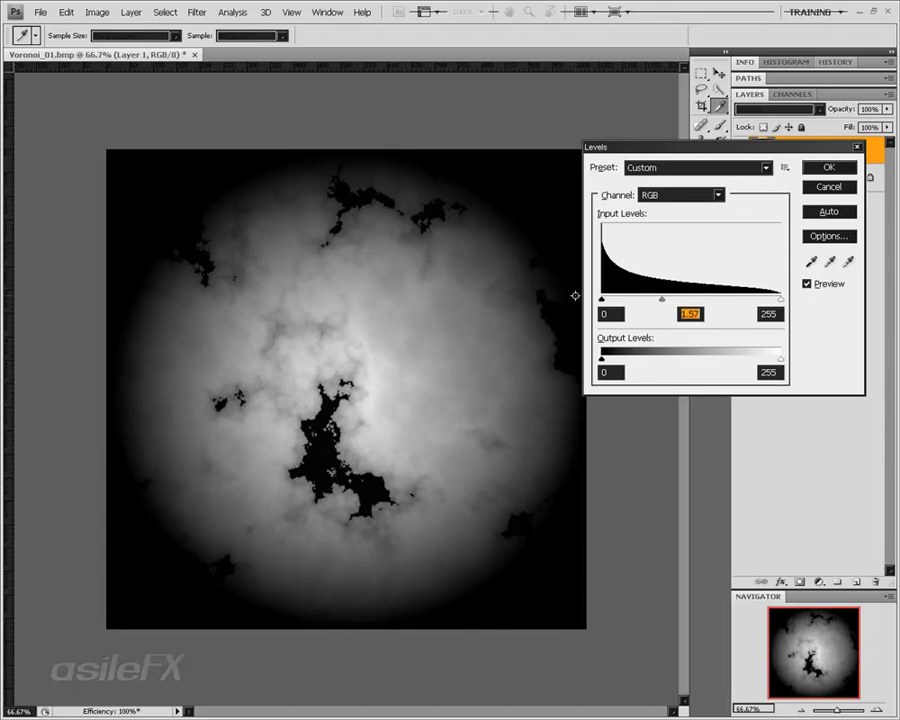
mouse_move(600, 297)
mouse_down()
mouse_move(623, 297)
mouse_move(582, 296)
mouse_move(601, 297)
mouse_up()
drag(779, 297, 692, 300)
mouse_move(635, 300)
mouse_down()
mouse_move(681, 299)
mouse_move(607, 301)
mouse_move(619, 299)
mouse_up()
drag(691, 298, 790, 297)
drag(638, 299, 670, 299)
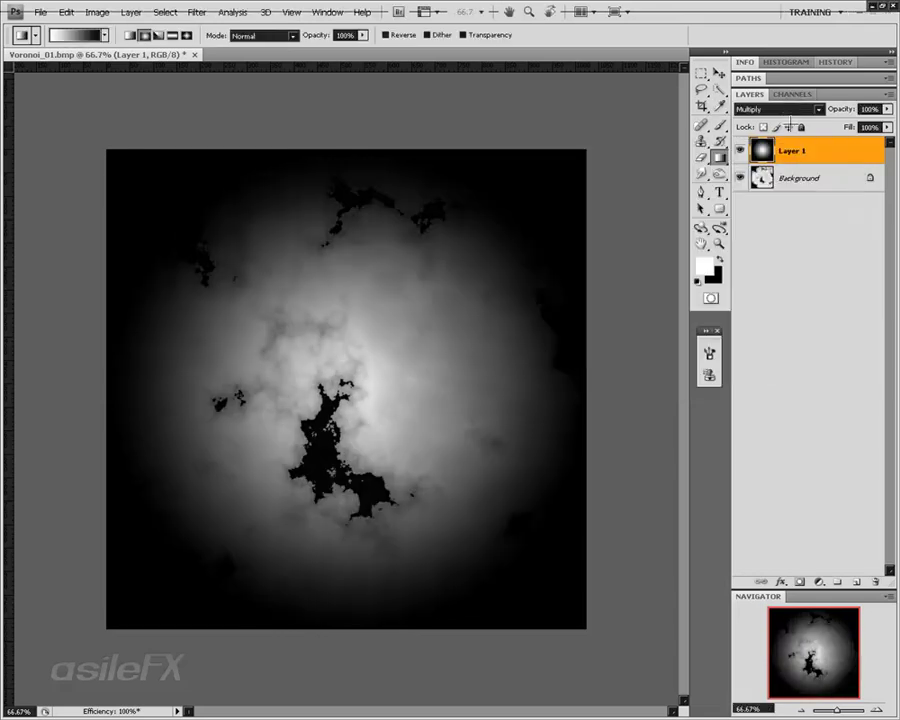
Compare darkening blend modes for Layer 1, starting from Darken, and settle on Color Burn
click(790, 110)
click(779, 157)
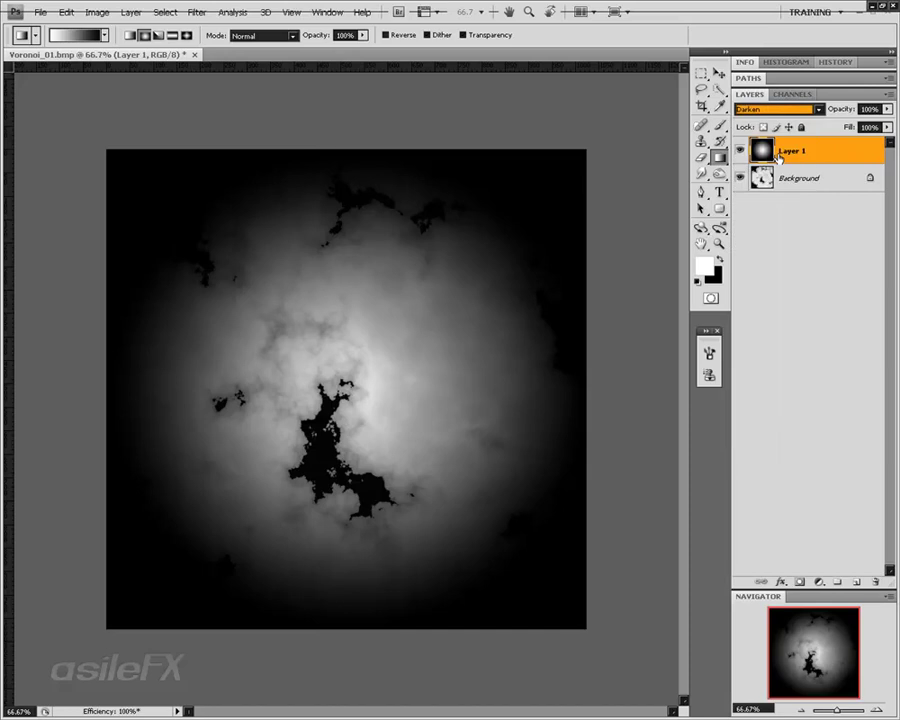
key(Down)
key(Down)
key(Down)
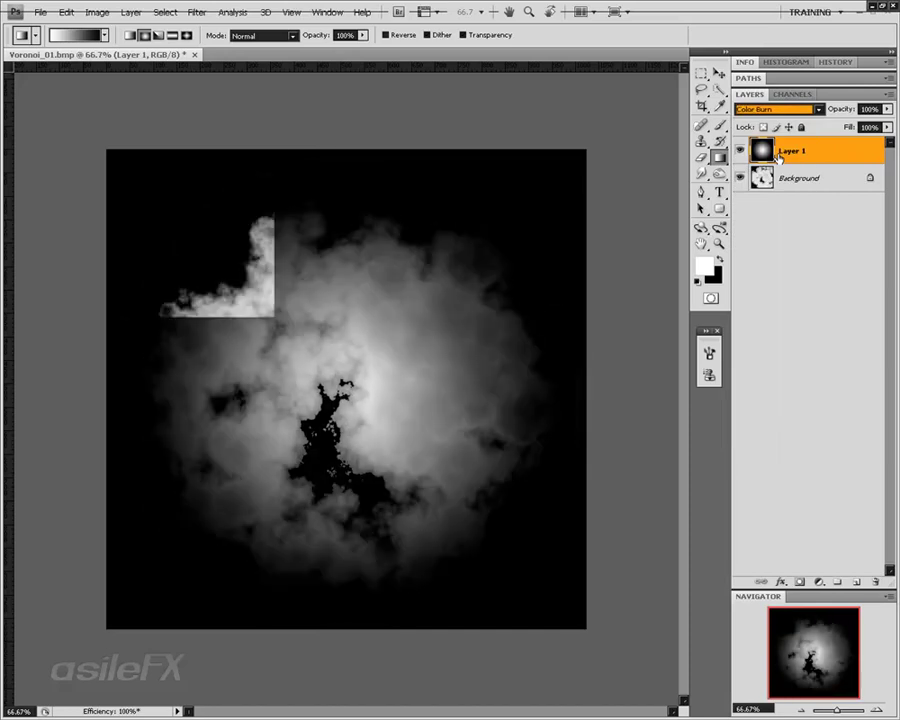
key(Up)
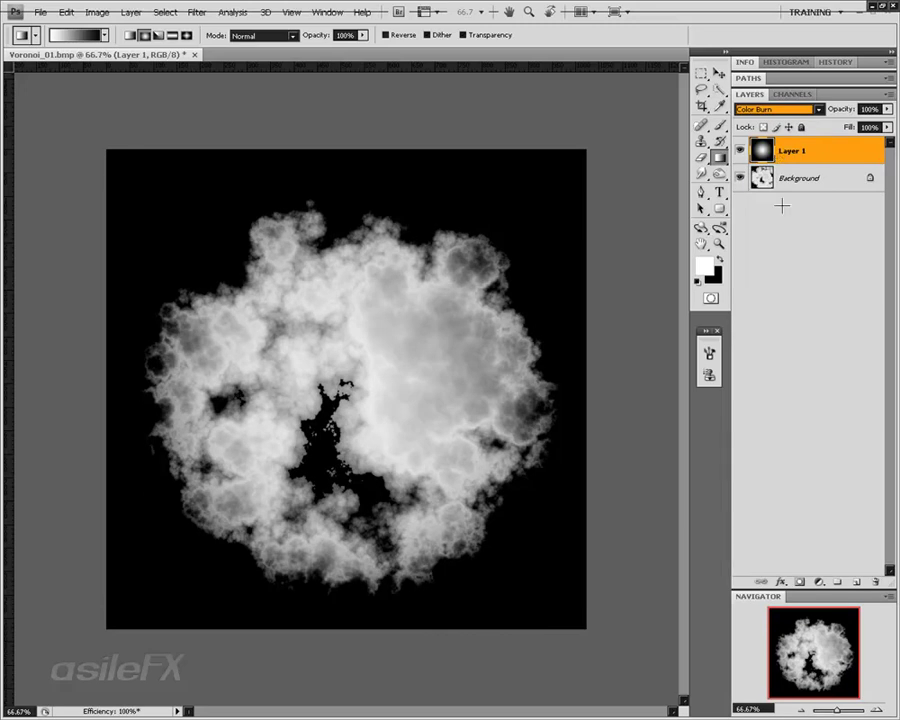
Brighten the midtones of Layer 1's gradient with Levels so the cloud shape spreads slightly outward
click(810, 186)
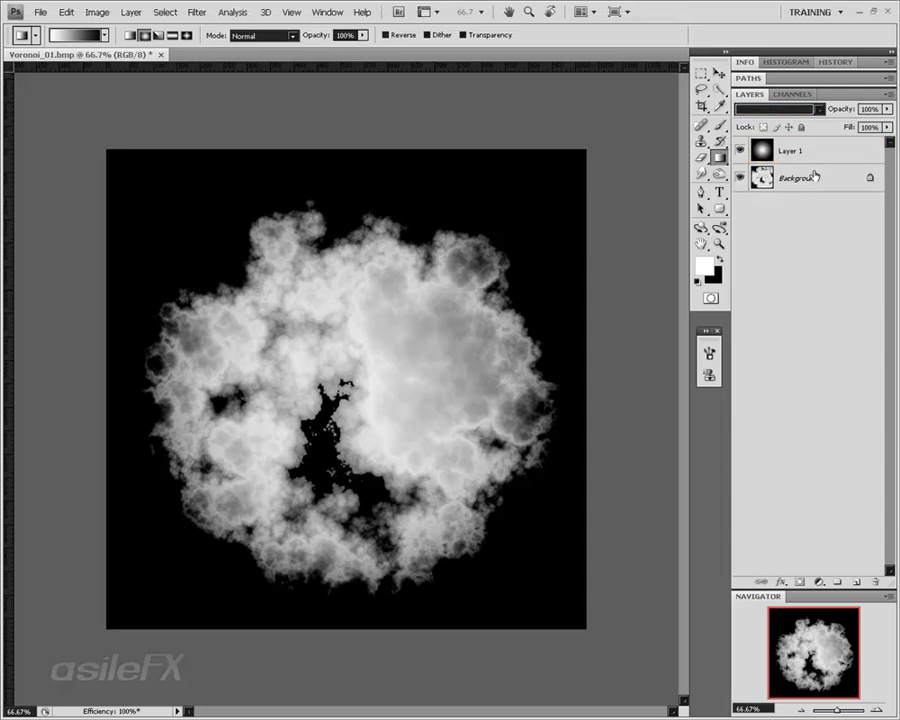
click(806, 151)
key(ctrl+l)
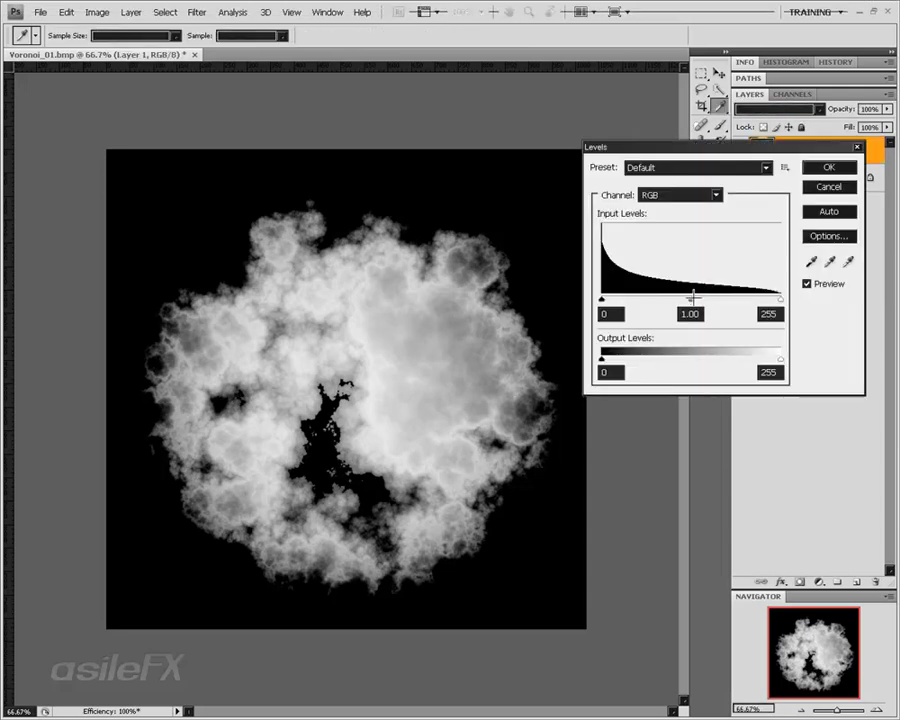
drag(692, 298, 668, 297)
key(Return)
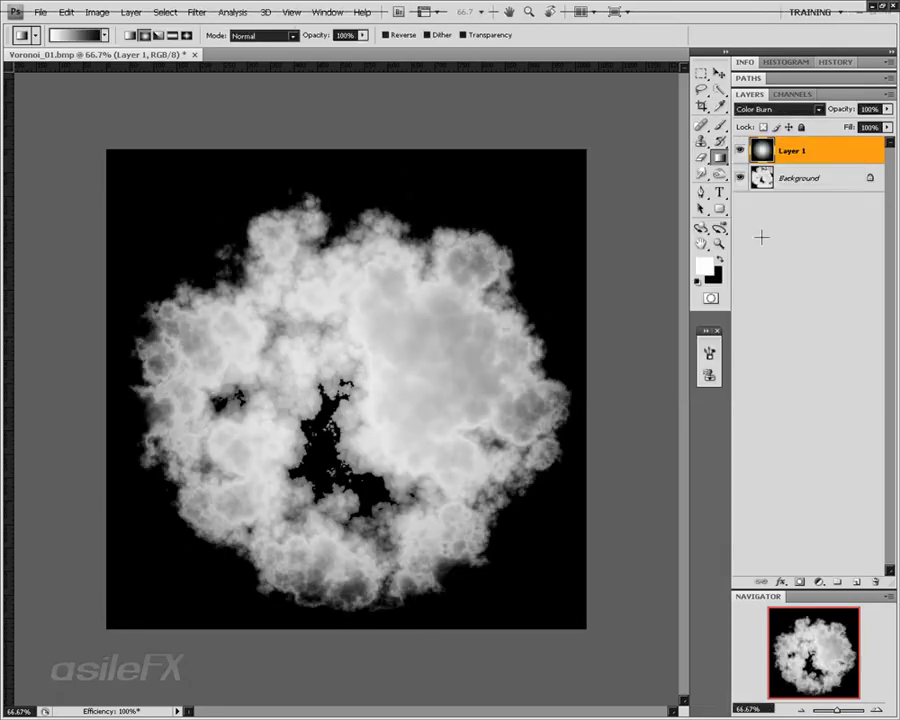
Compare the other blend modes for Layer 1, from Darker Color through Luminosity, and return it to Color Burn
click(790, 109)
click(787, 178)
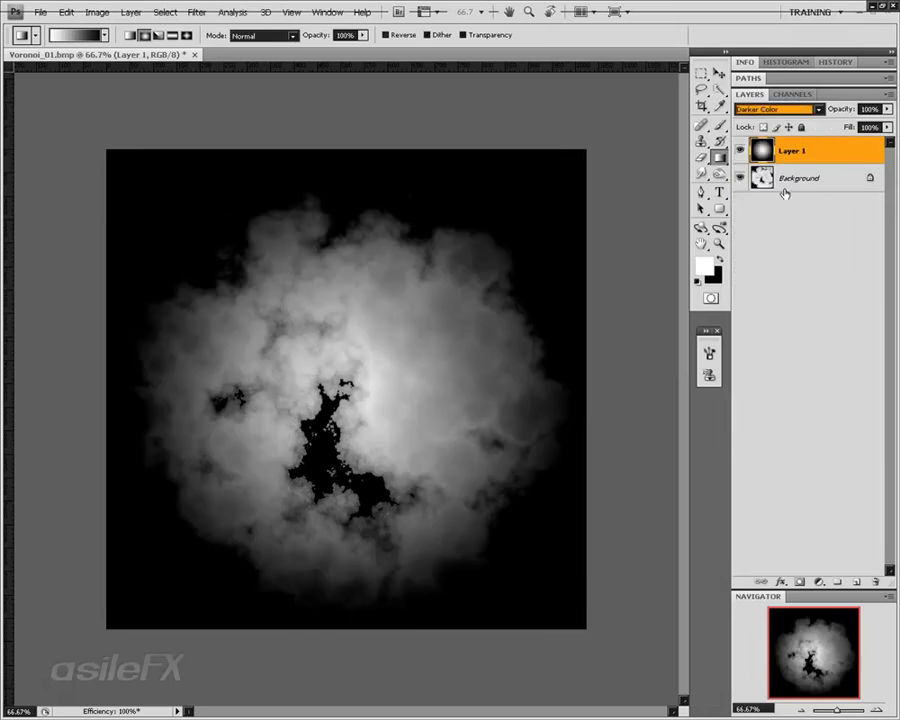
key(Down)
key(Down)
key(Down)
key(Down)
key(Down)
key(Down)
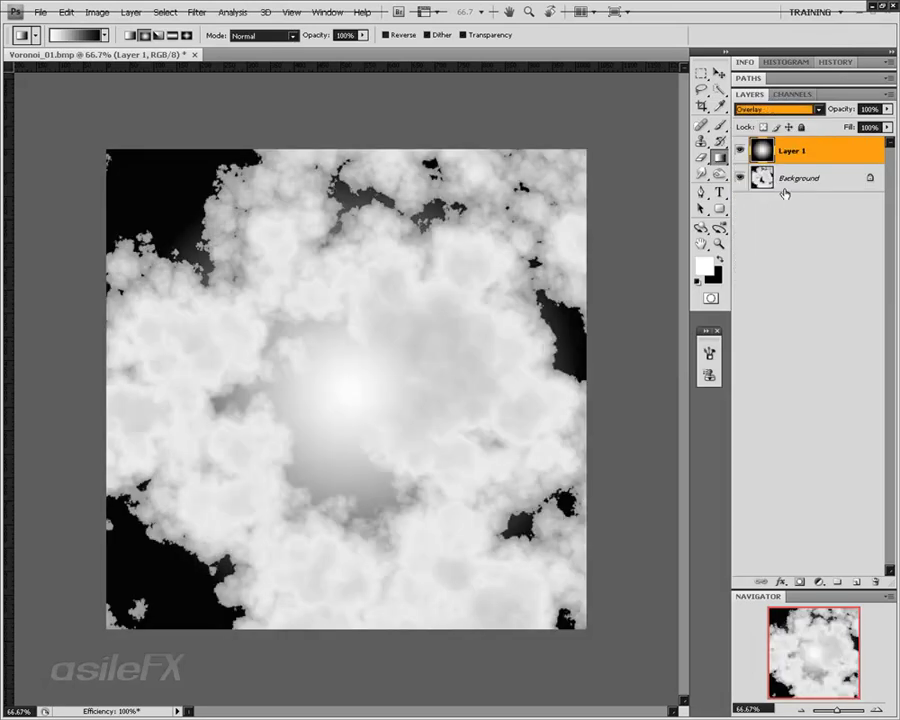
key(Up)
key(Down)
key(Down)
key(Down)
key(Down)
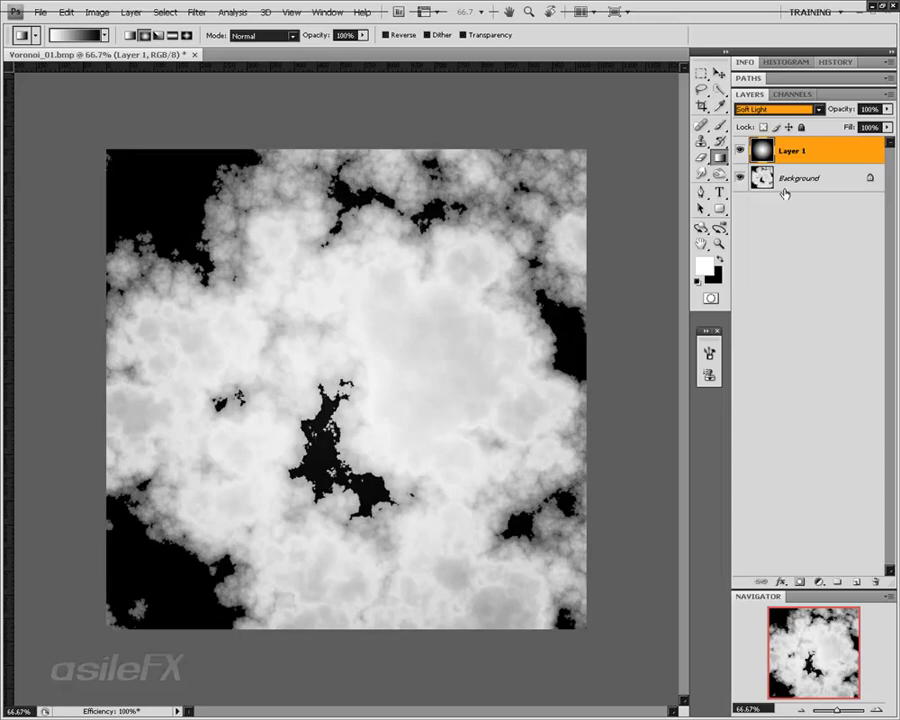
key(Down)
key(Down)
key(Down)
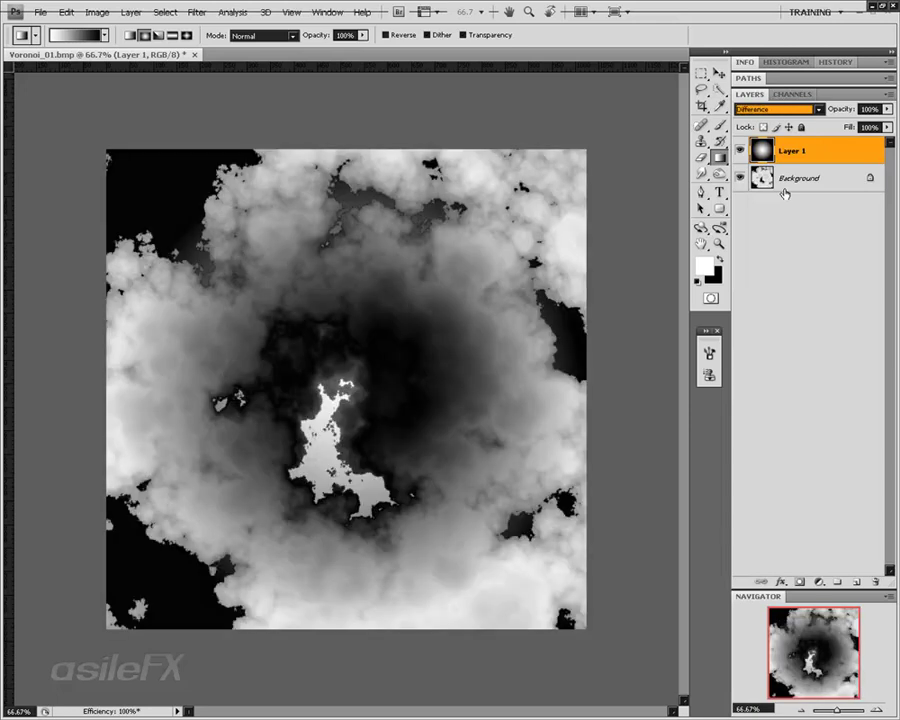
key(Up)
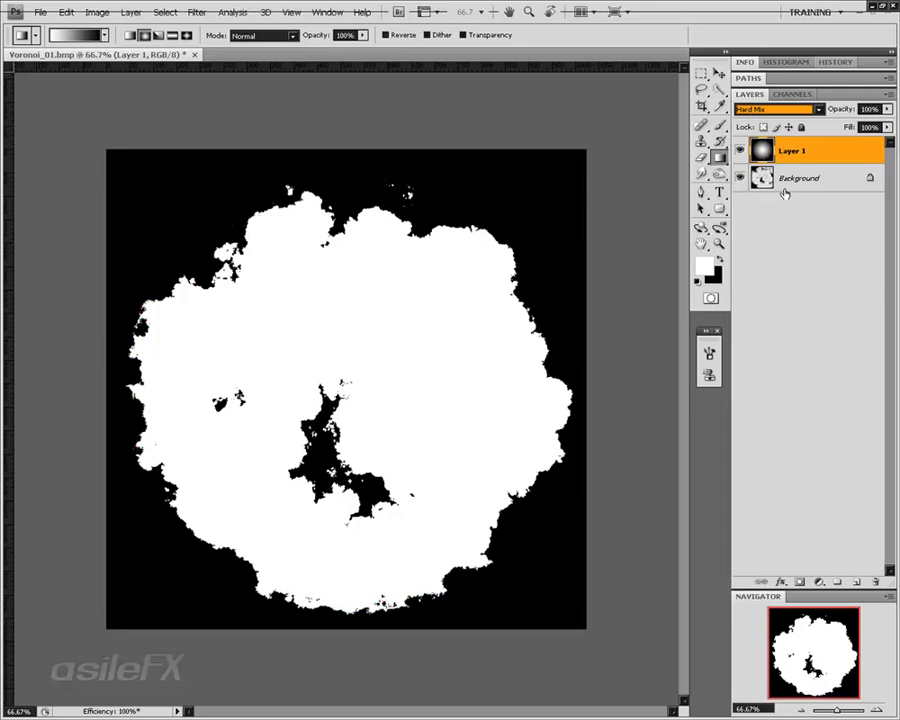
key(Down)
key(Down)
key(Down)
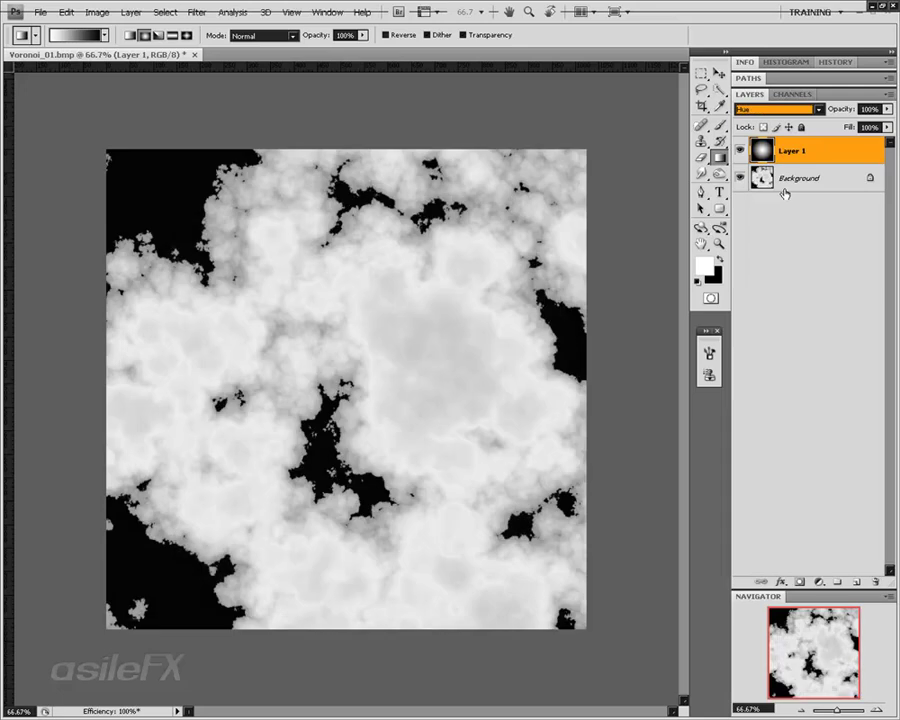
key(Down)
key(Down)
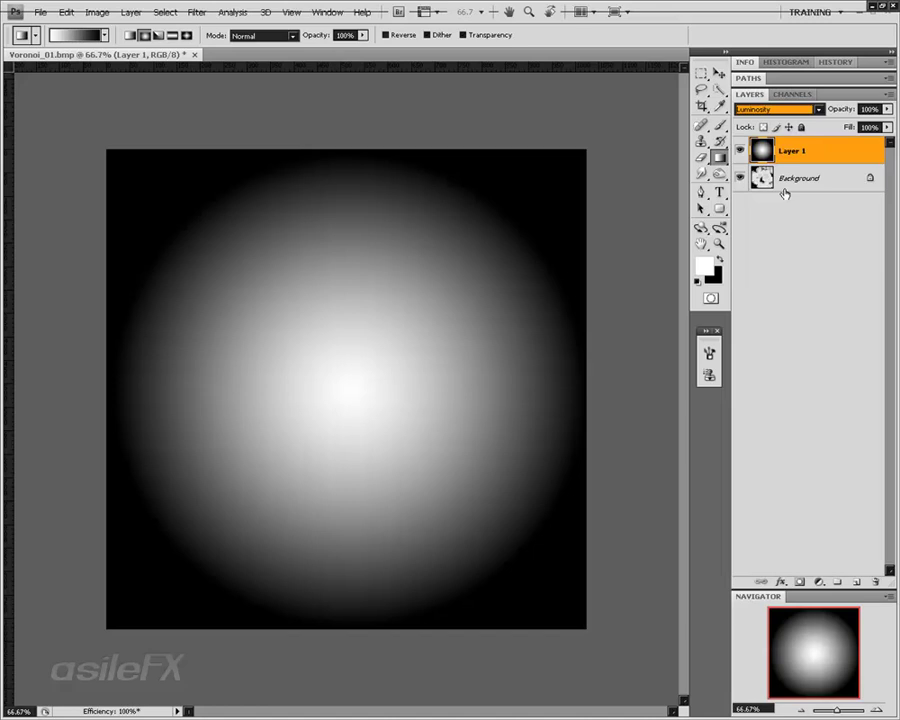
click(790, 109)
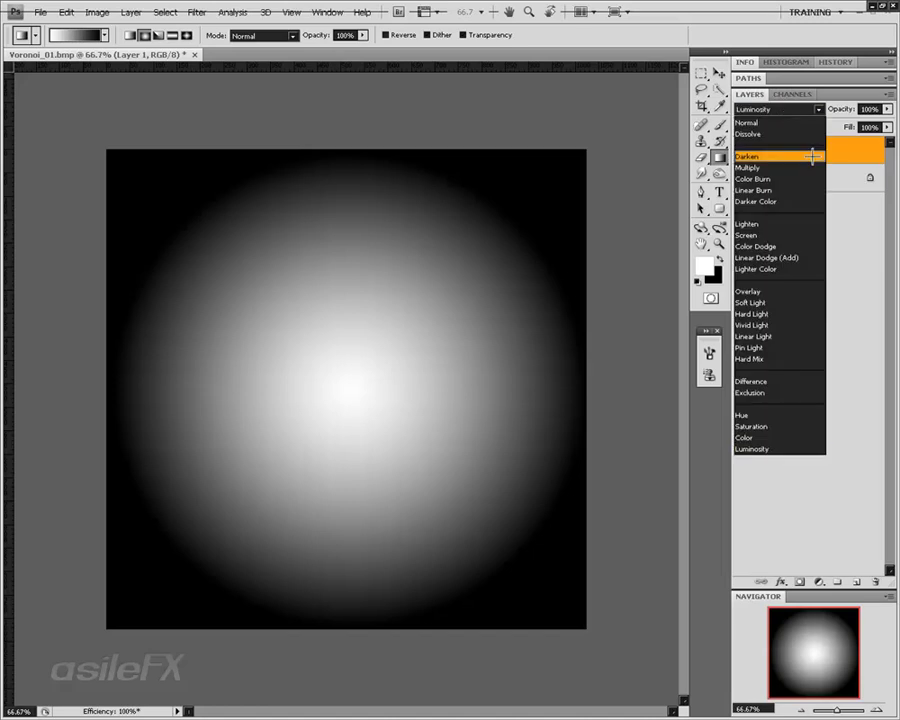
click(790, 178)
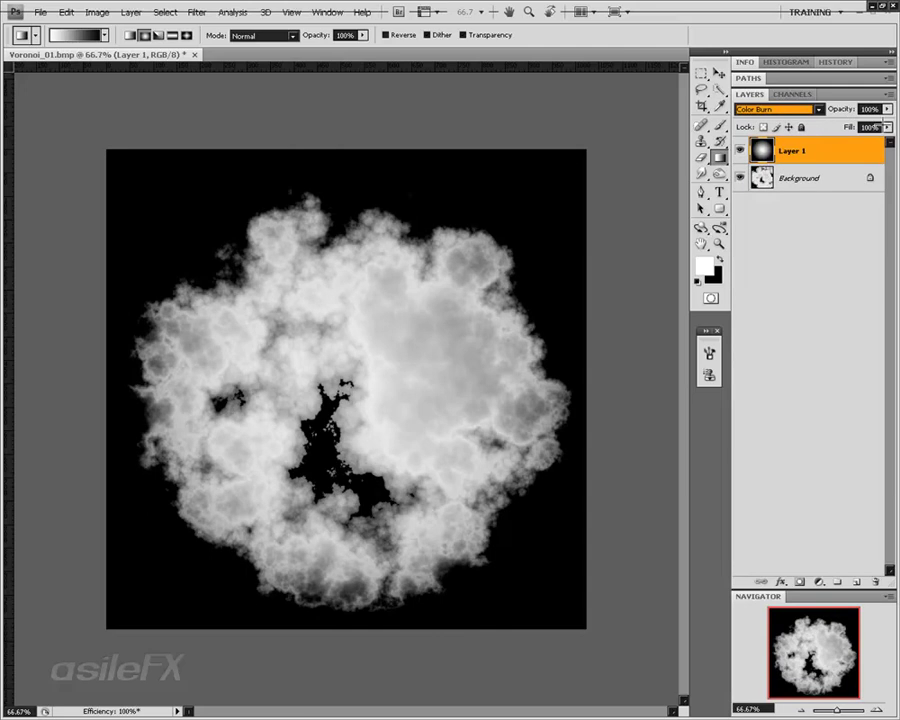
Brighten Layer 1's midtones with a Levels adjustment so the cloud's outline extends further outward
click(792, 239)
click(807, 158)
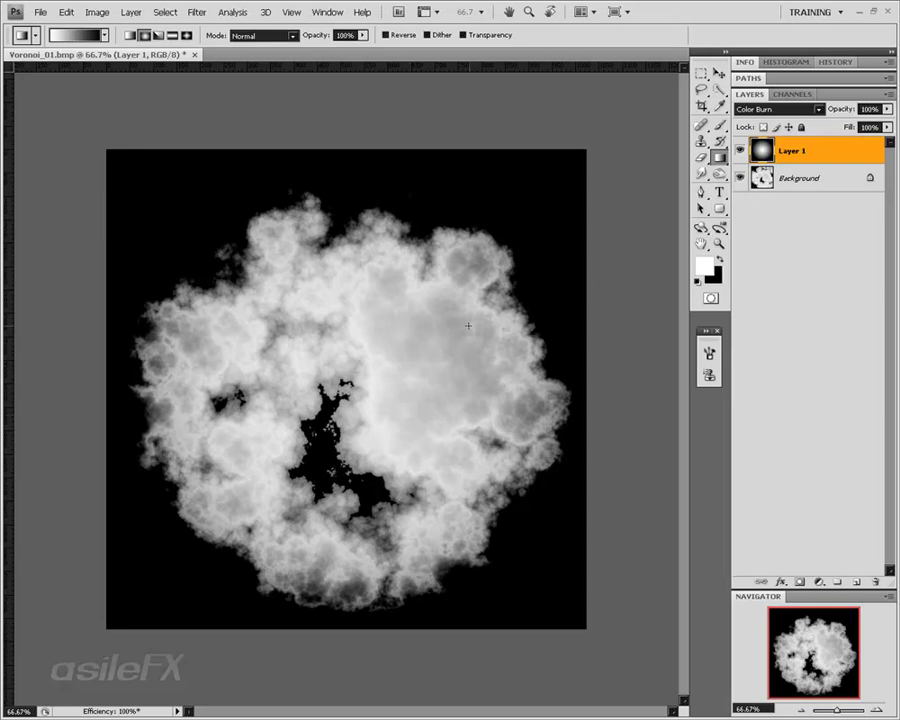
key(ctrl+l)
drag(695, 298, 672, 300)
key(Return)
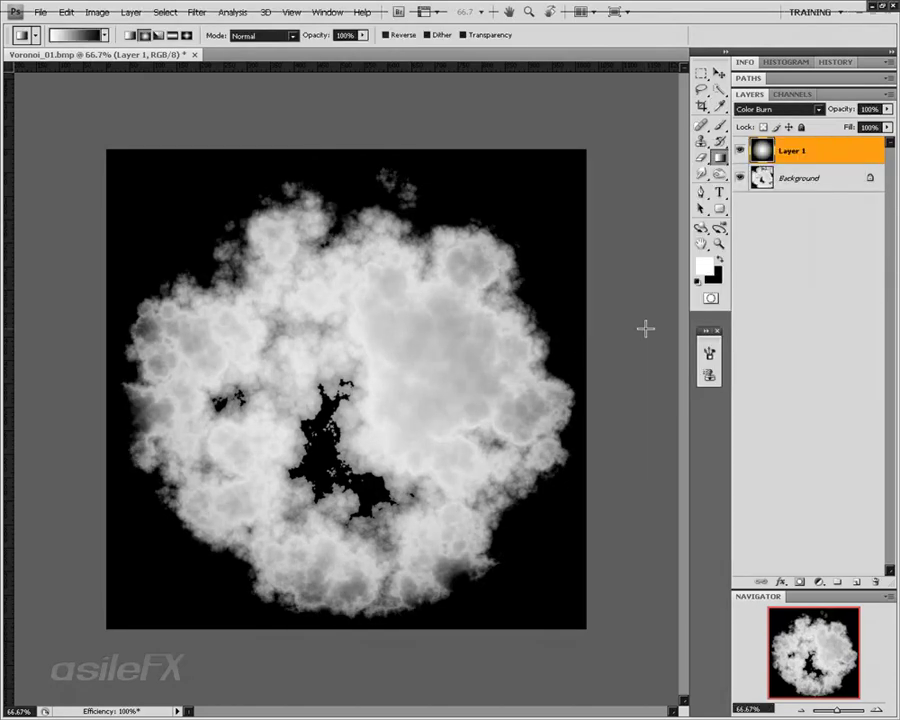
Apply Levels to the Background layer with a black input of 25 and a midtone of 0.52 to deepen cloud contrast
click(775, 178)
key(ctrl+l)
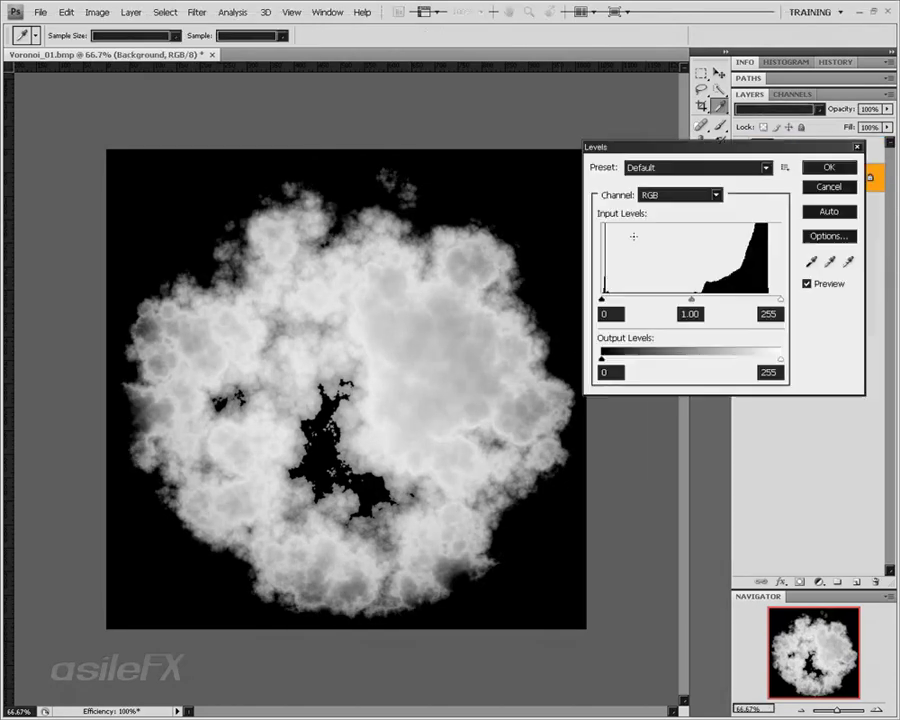
drag(678, 144, 638, 351)
drag(740, 505, 763, 506)
drag(653, 507, 684, 505)
mouse_move(566, 507)
mouse_down()
mouse_move(620, 507)
mouse_move(581, 507)
mouse_up()
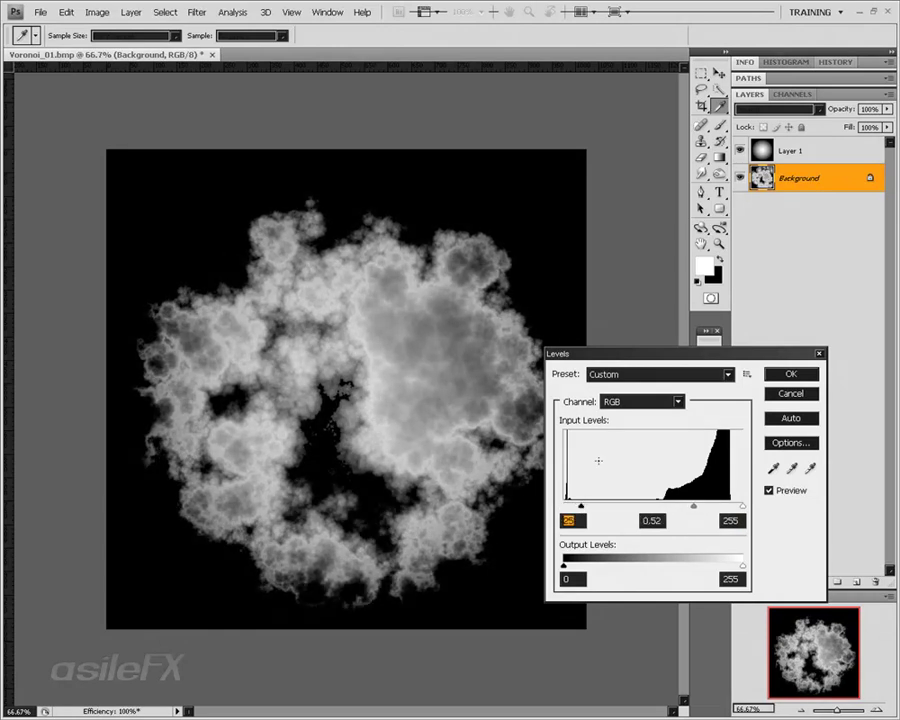
key(Return)
key(g)
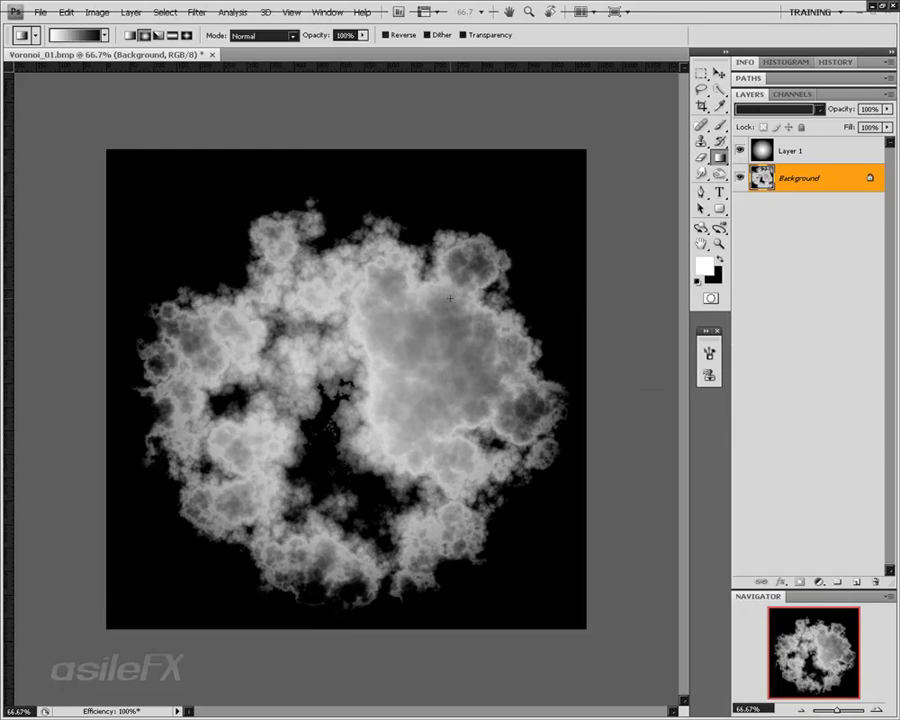
Try reshaping the Background layer's tones in Curves with a freehand curve and adjusted curve points
click(97, 12)
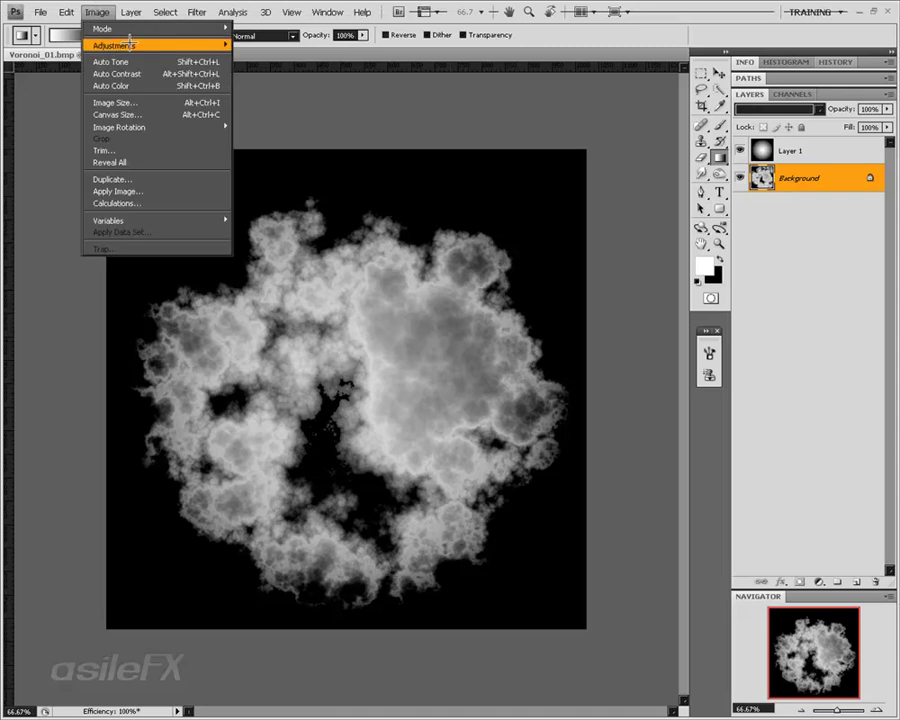
mouse_move(137, 45)
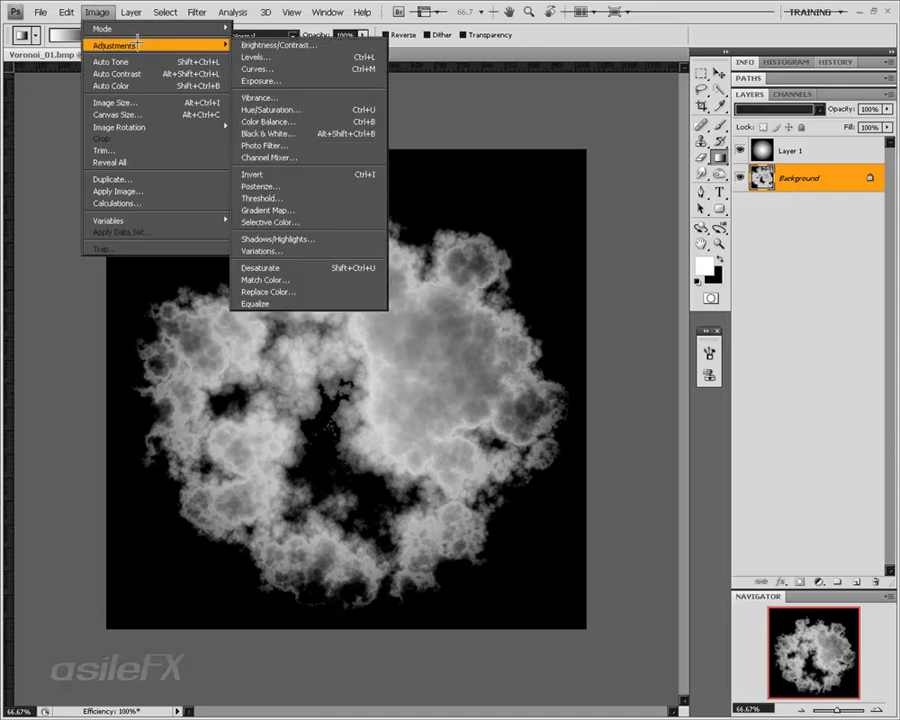
click(320, 69)
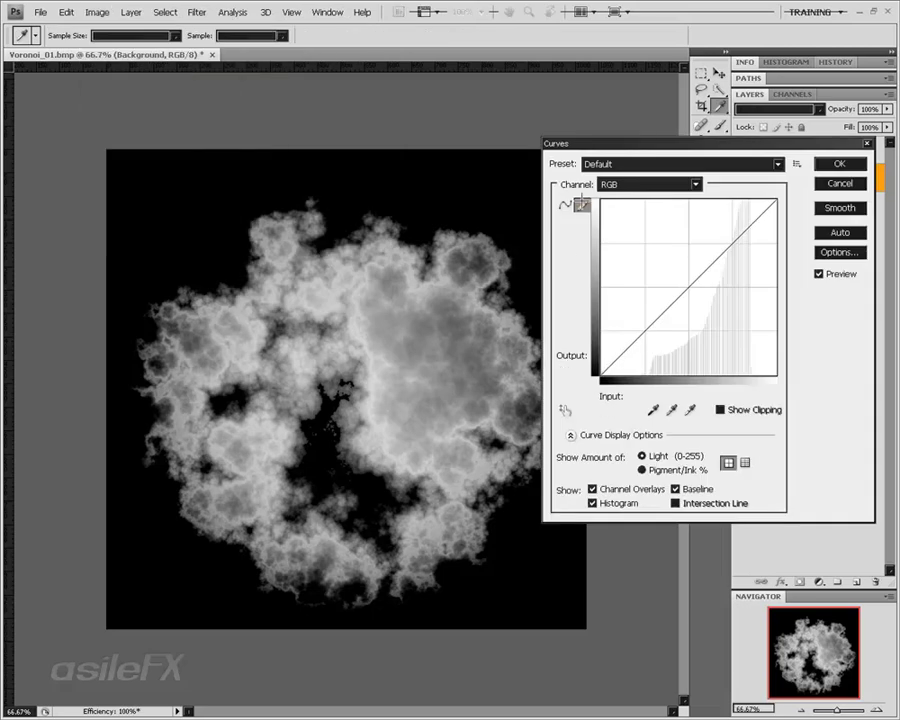
click(644, 332)
mouse_move(637, 344)
mouse_down()
mouse_move(668, 330)
mouse_move(705, 293)
mouse_move(700, 272)
mouse_move(738, 268)
mouse_move(733, 227)
mouse_move(780, 198)
mouse_up()
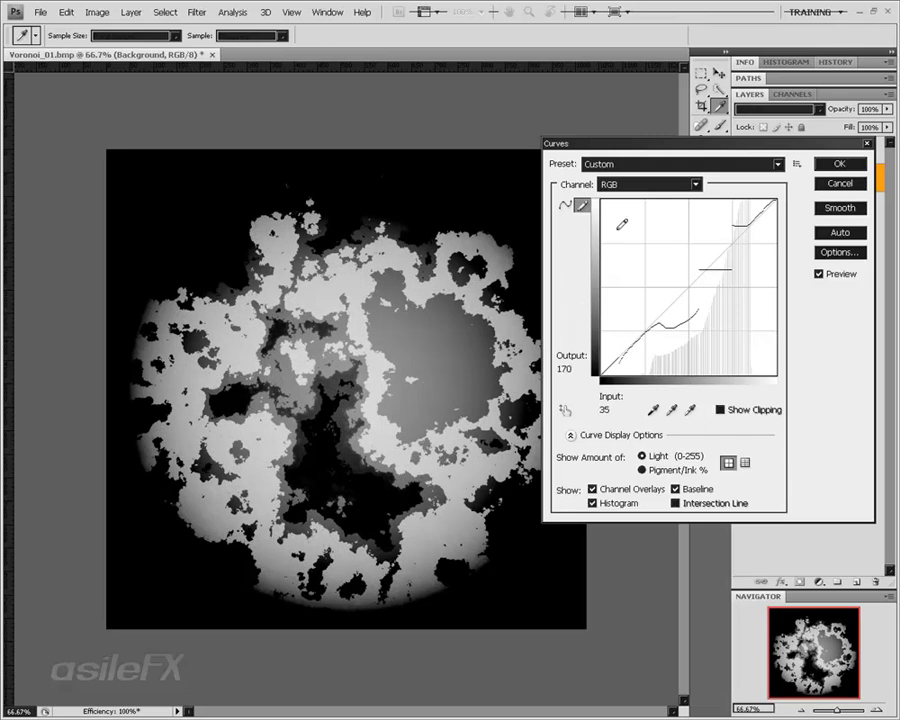
click(566, 205)
mouse_move(667, 327)
mouse_down()
mouse_move(657, 279)
mouse_move(697, 303)
mouse_move(699, 289)
mouse_move(652, 302)
mouse_move(670, 312)
mouse_up()
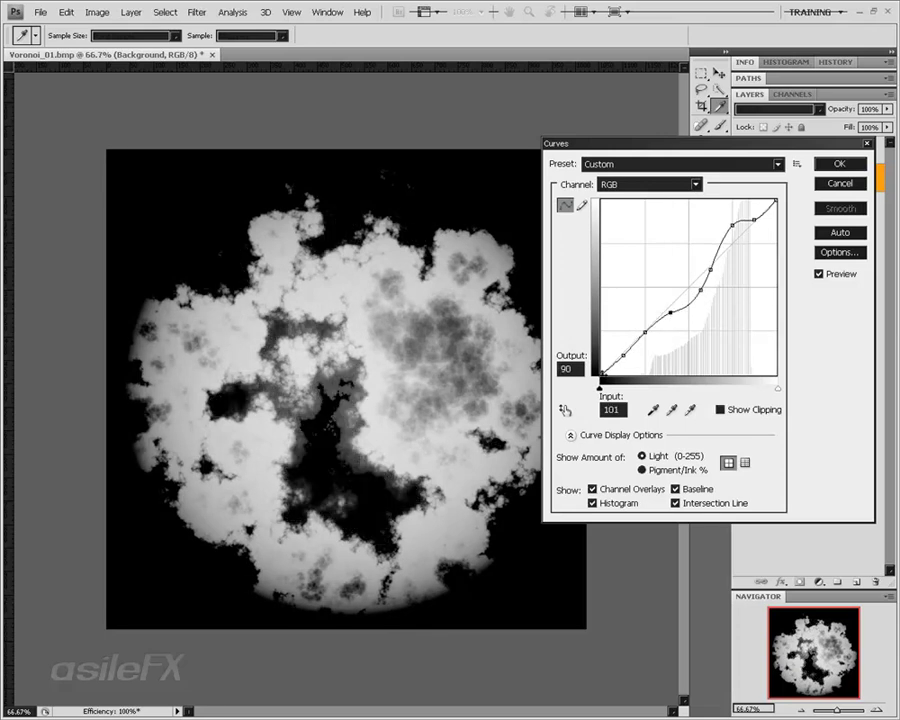
drag(602, 374, 618, 375)
drag(637, 325, 646, 279)
drag(774, 200, 776, 277)
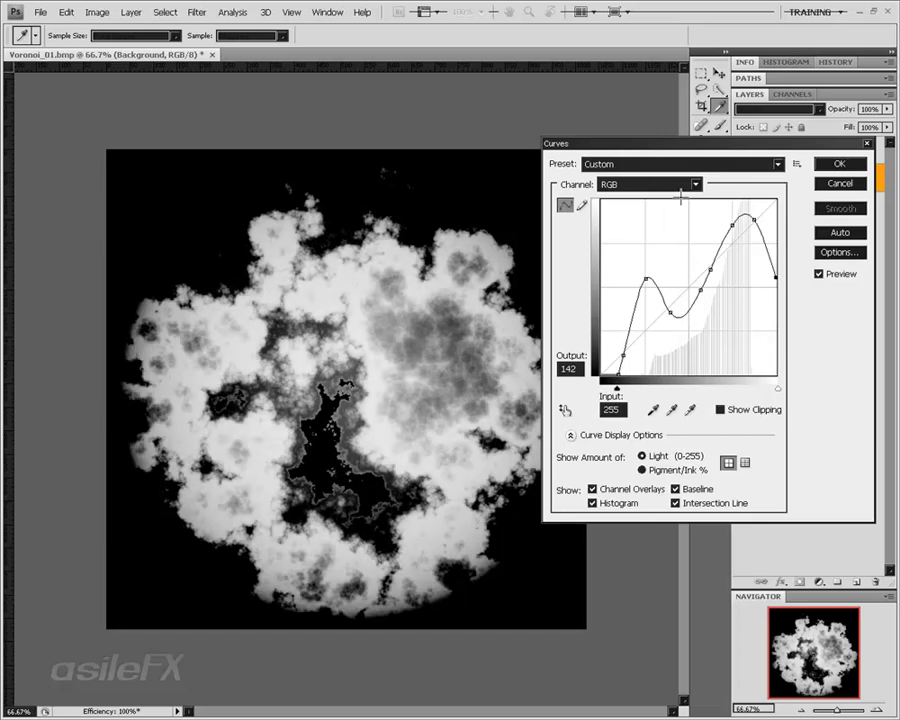
click(839, 163)
Brighten the Background layer slightly with Brightness/Contrast, without the legacy option
click(98, 12)
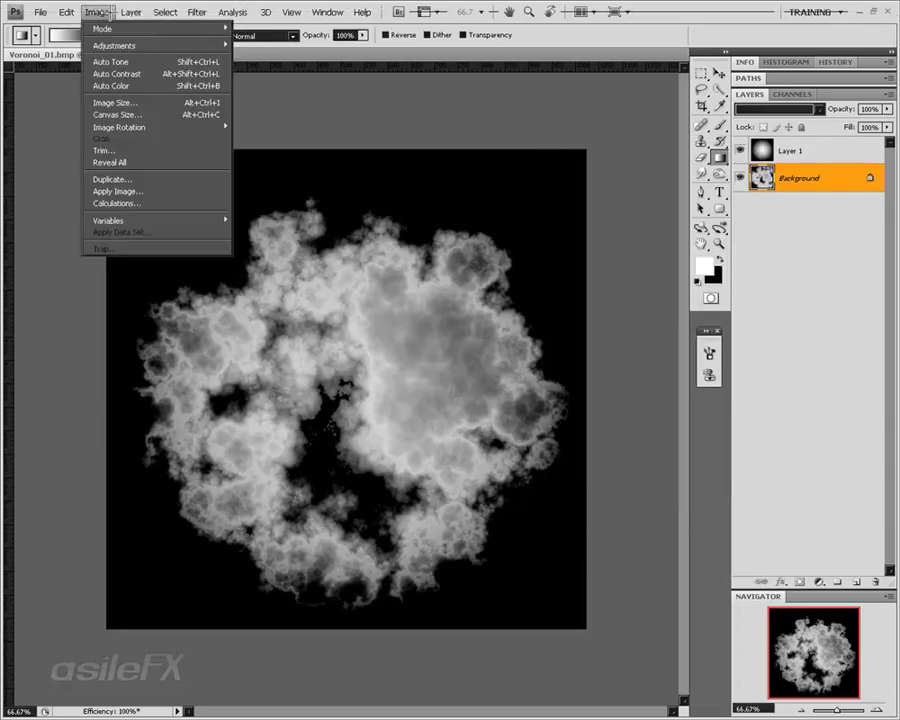
mouse_move(112, 45)
click(265, 42)
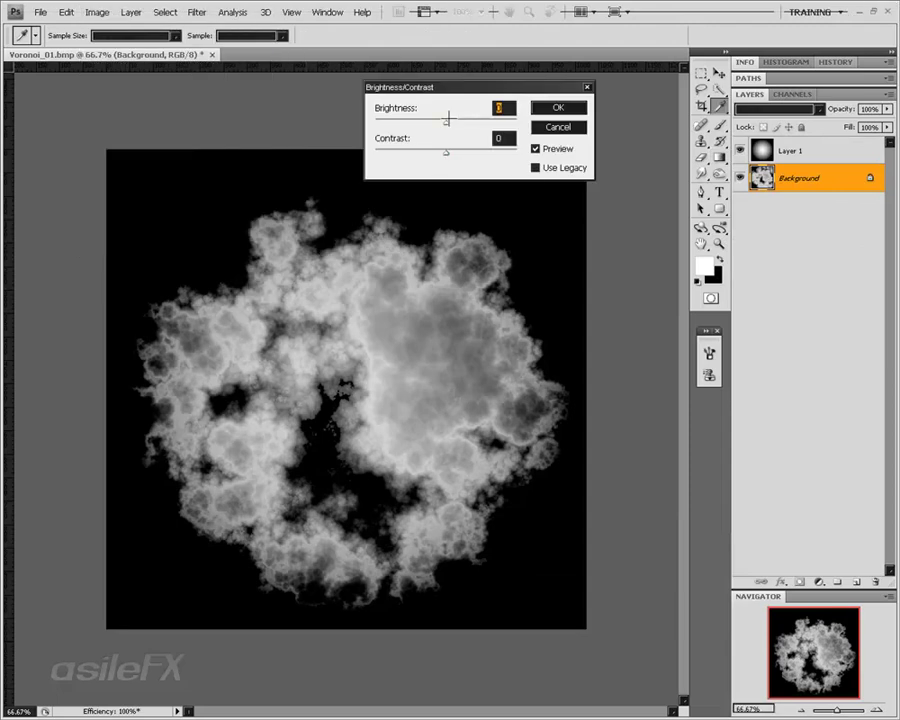
drag(480, 123, 396, 152)
click(557, 168)
click(551, 168)
drag(440, 119, 455, 120)
click(563, 107)
key(g)
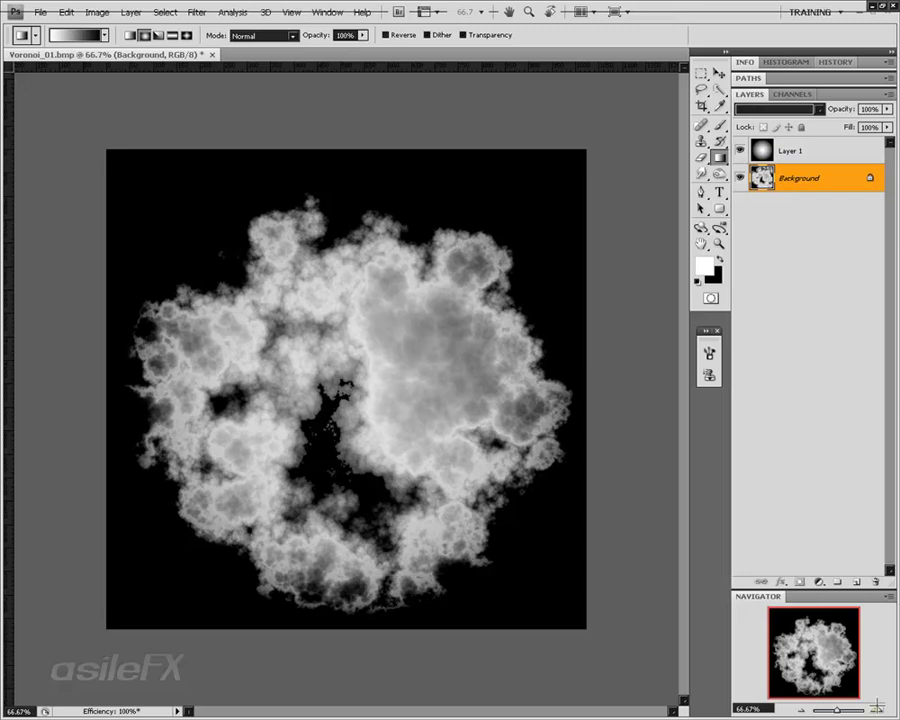
Soften the hard edges and specks around the cloud's central dark gap using the Blur tool with a 36 px brush
key(ctrl+plus)
key(ctrl+plus)
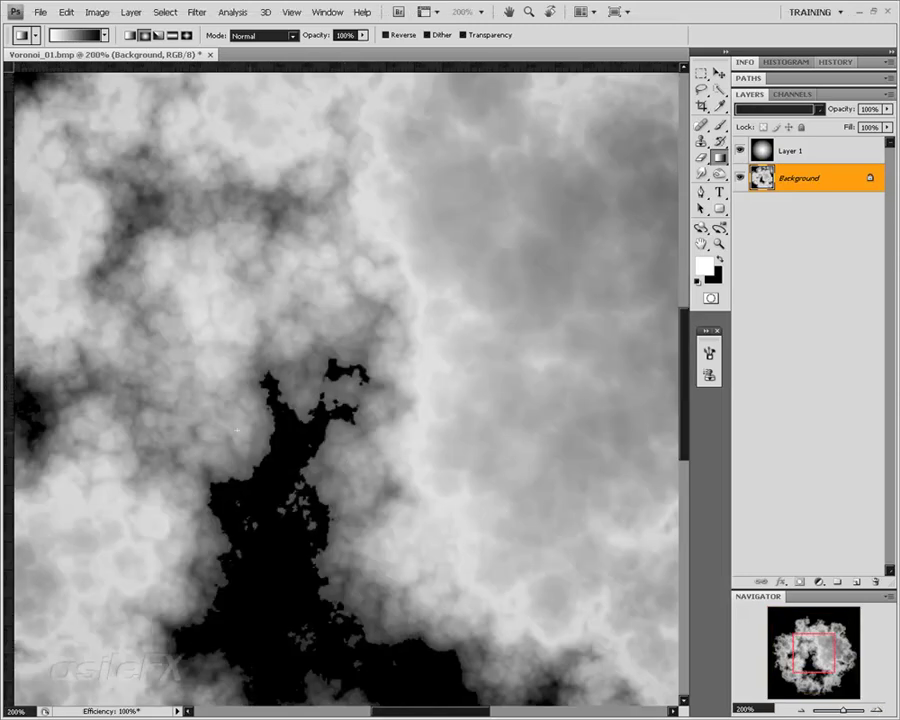
mouse_move(810, 638)
mouse_down()
mouse_move(776, 616)
mouse_move(826, 614)
mouse_move(814, 650)
mouse_up()
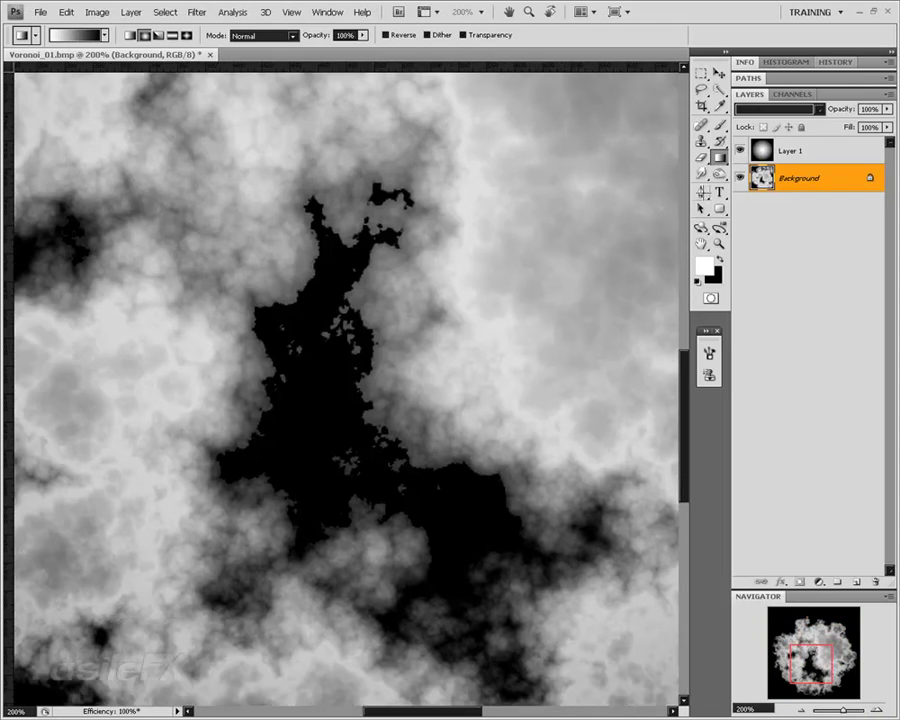
click(701, 173)
click(760, 174)
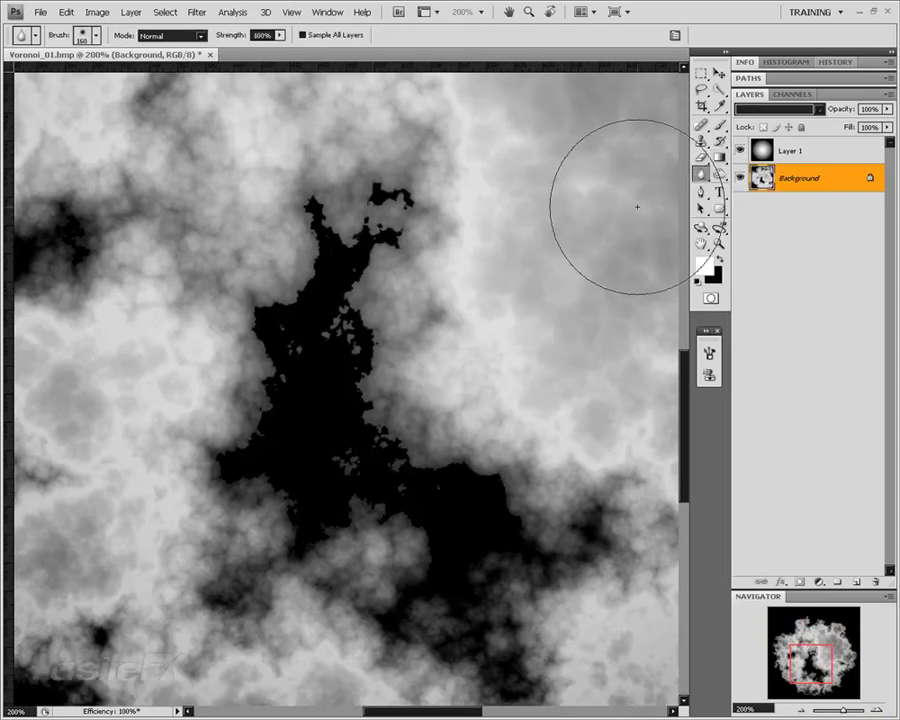
right_click(392, 274)
drag(498, 302, 460, 302)
click(433, 306)
mouse_move(282, 310)
mouse_down()
mouse_move(263, 364)
mouse_move(299, 293)
mouse_move(317, 213)
mouse_move(388, 213)
mouse_move(375, 192)
mouse_move(386, 248)
mouse_move(336, 347)
mouse_move(354, 301)
mouse_move(360, 422)
mouse_move(382, 486)
mouse_move(351, 468)
mouse_move(257, 446)
mouse_move(271, 442)
mouse_move(404, 488)
mouse_move(475, 552)
mouse_up()
drag(494, 494, 446, 463)
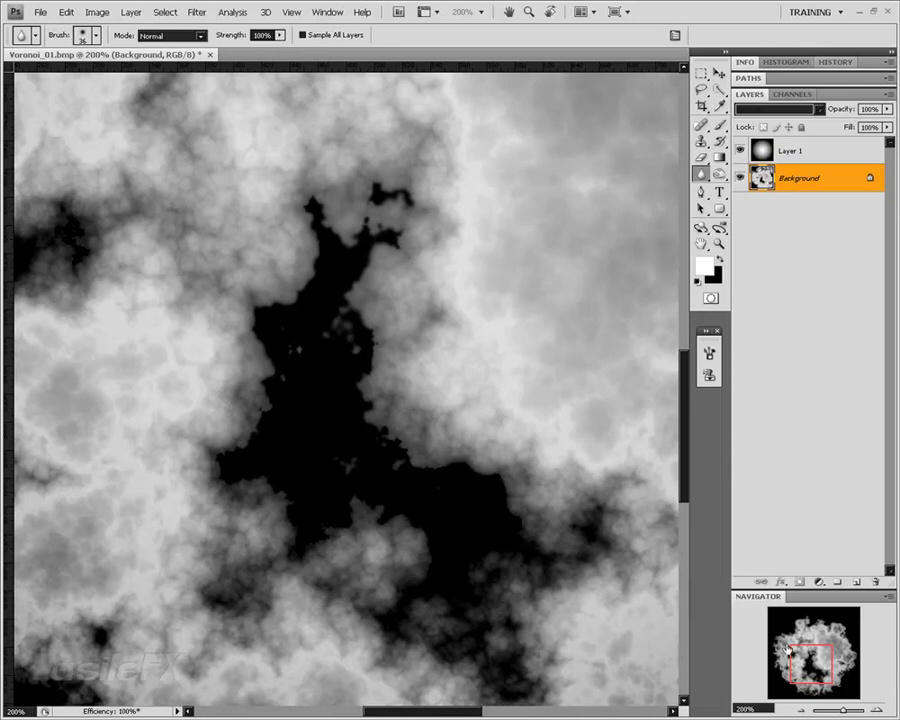
mouse_move(789, 648)
mouse_down()
mouse_move(825, 645)
mouse_move(850, 610)
mouse_move(805, 613)
mouse_move(757, 670)
mouse_move(762, 703)
mouse_move(799, 683)
mouse_move(787, 670)
mouse_up()
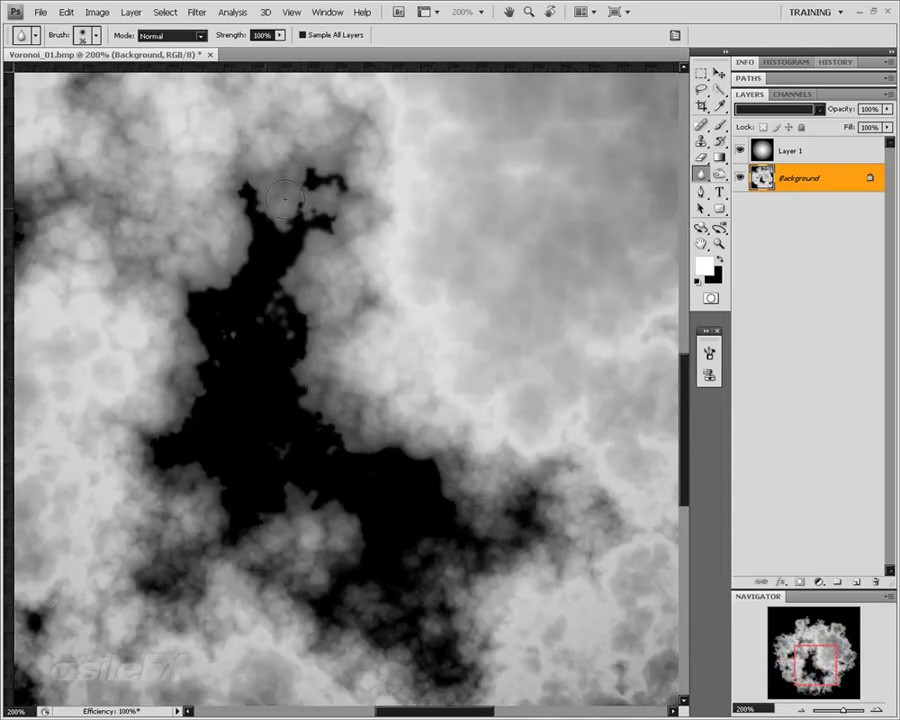
click(802, 711)
click(802, 711)
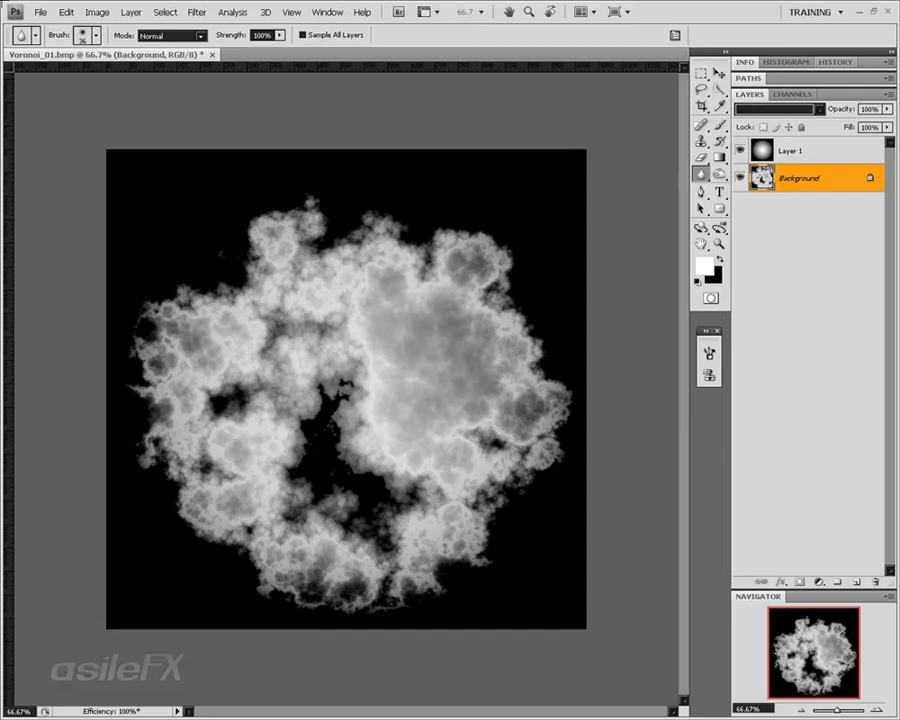
Save the image without layers in the Custom folder as Voronoi_01_round.bmp, using the Windows format at 24-bit depth
click(38, 12)
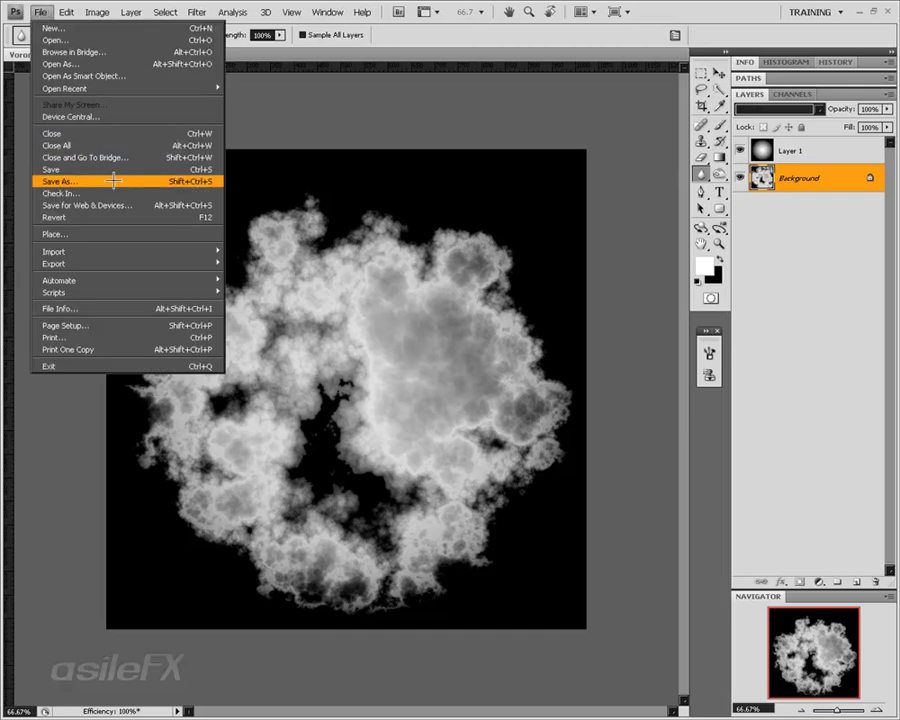
click(114, 133)
click(375, 426)
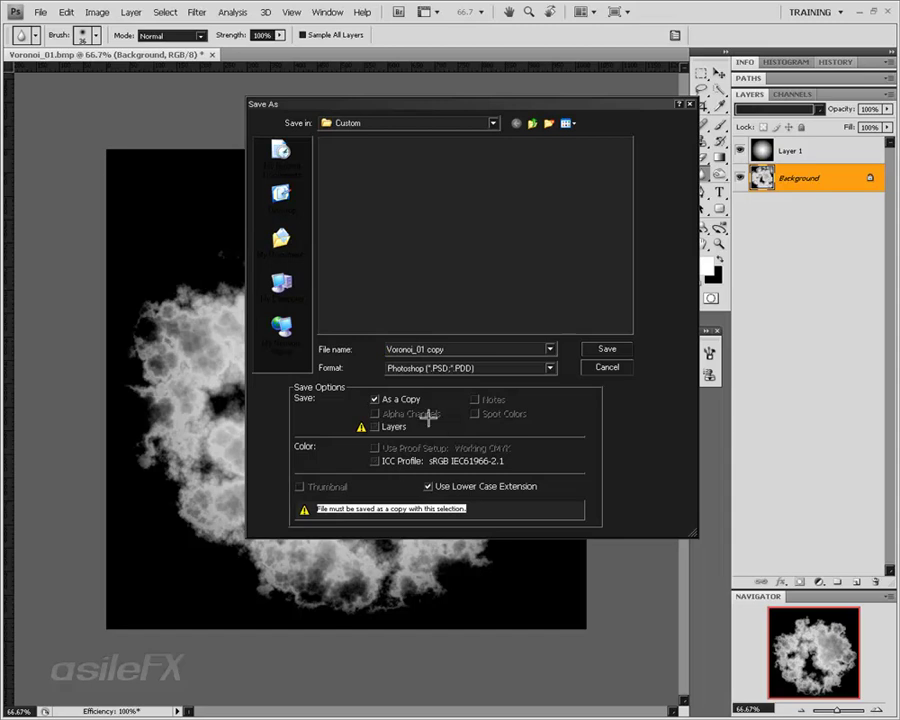
click(470, 369)
click(466, 380)
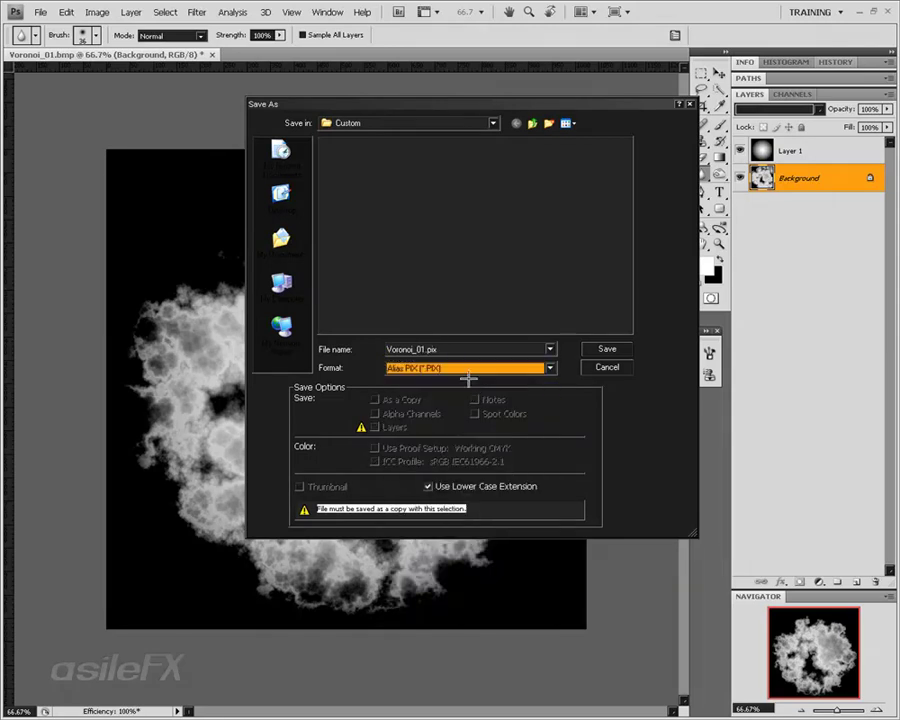
click(466, 372)
click(472, 399)
click(418, 352)
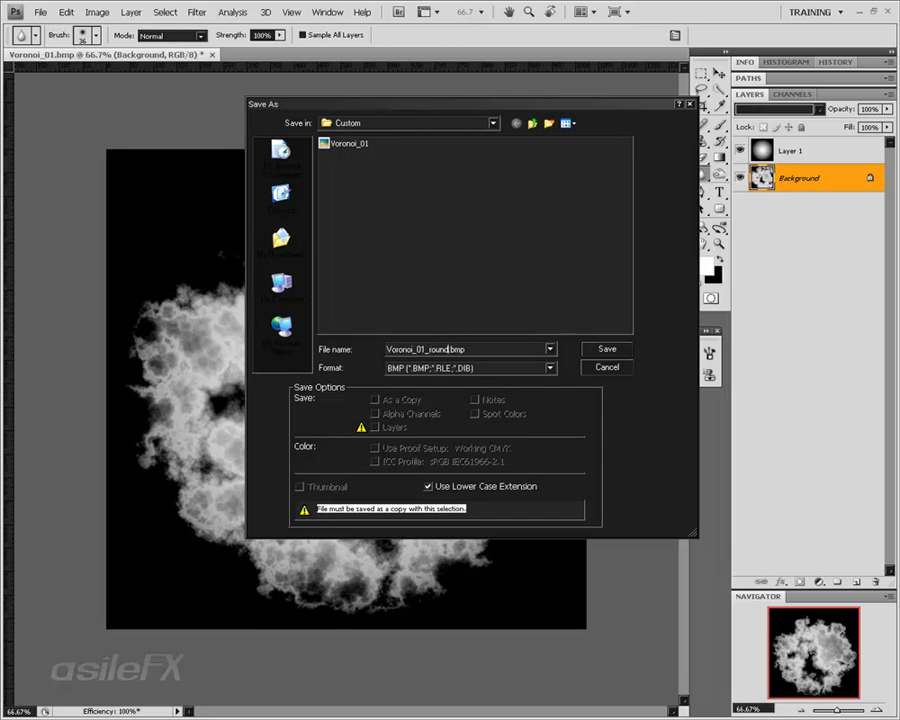
key(Return)
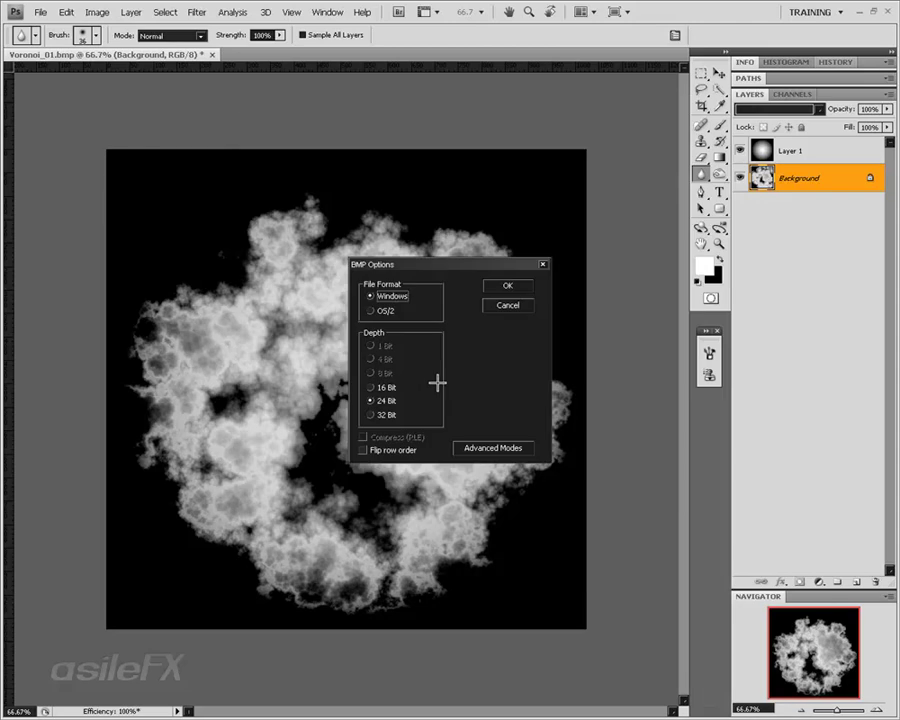
click(508, 284)
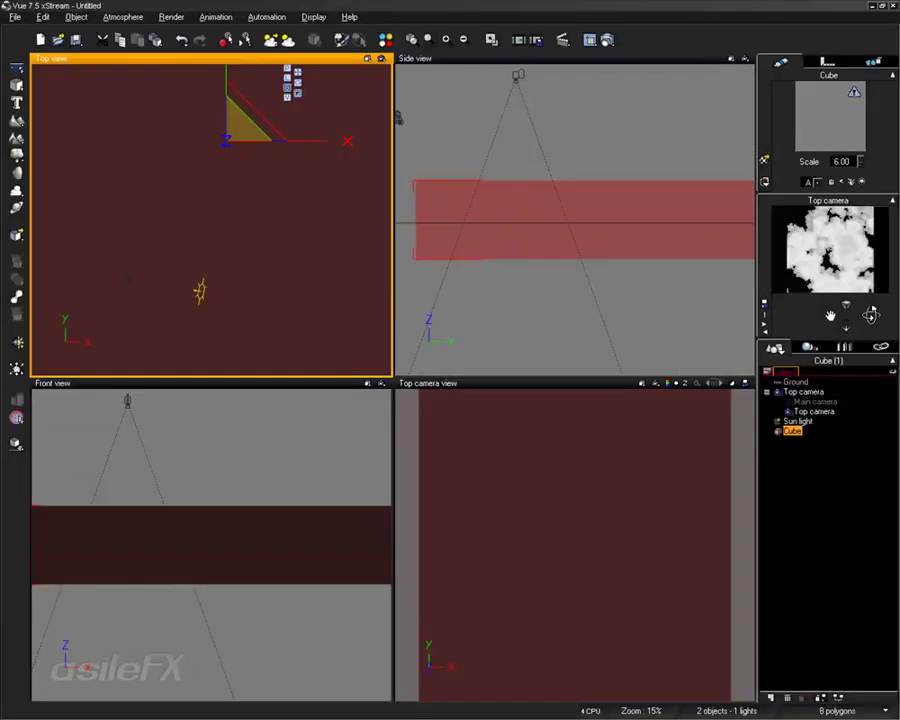
Switch to ZBrush, draw a Terrain3D object on the canvas, and make it editable
key(alt+Tab)
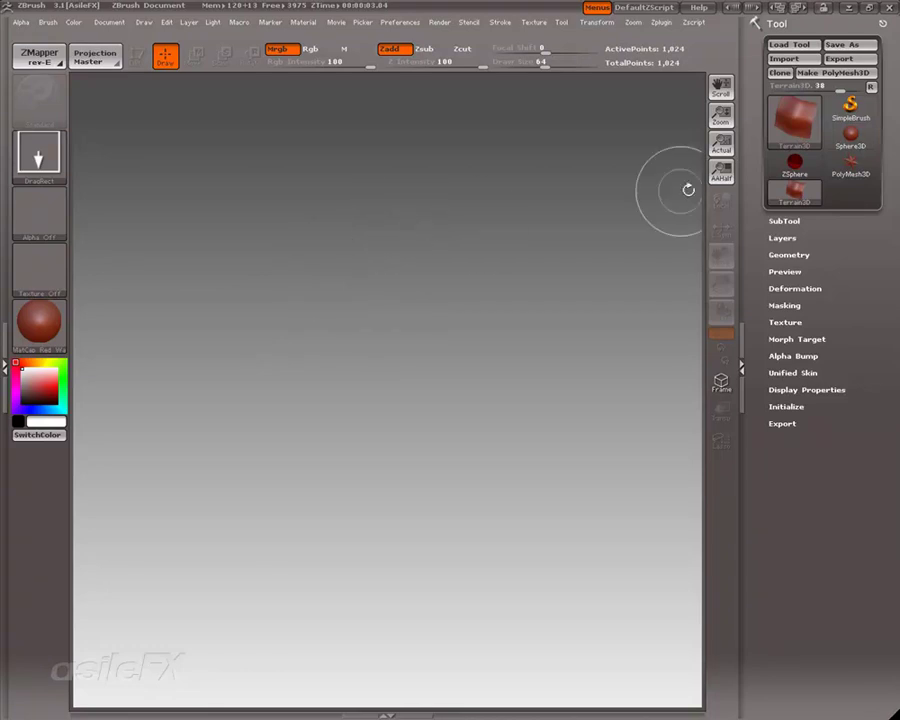
click(790, 118)
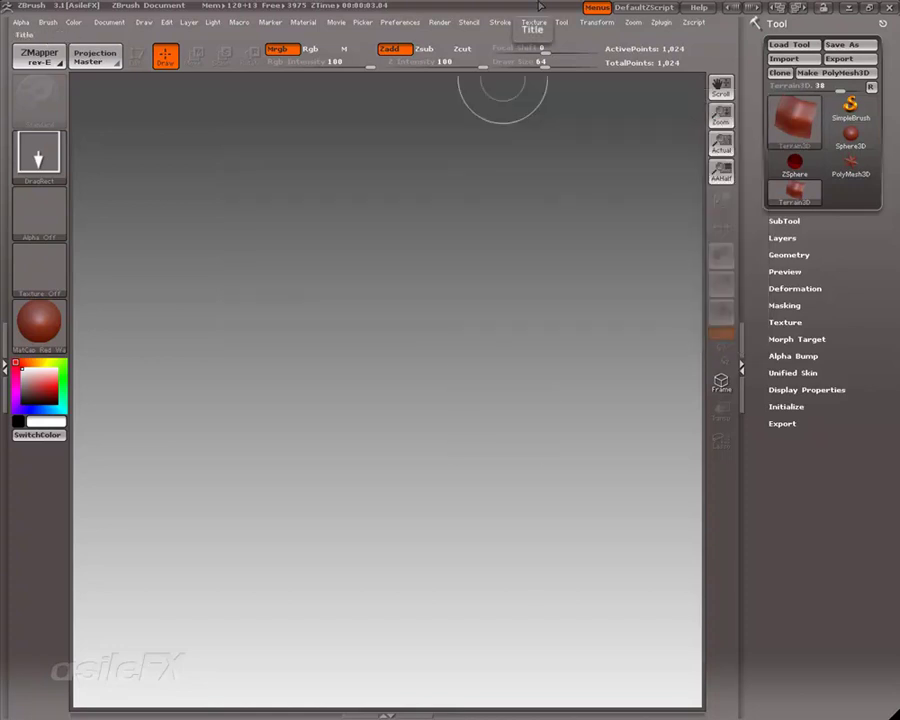
mouse_move(398, 362)
mouse_down()
mouse_move(560, 500)
mouse_move(660, 640)
mouse_up()
mouse_move(755, 156)
shift+mouse_down()
mouse_move(655, 299)
mouse_move(690, 340)
mouse_move(735, 364)
shift+mouse_up()
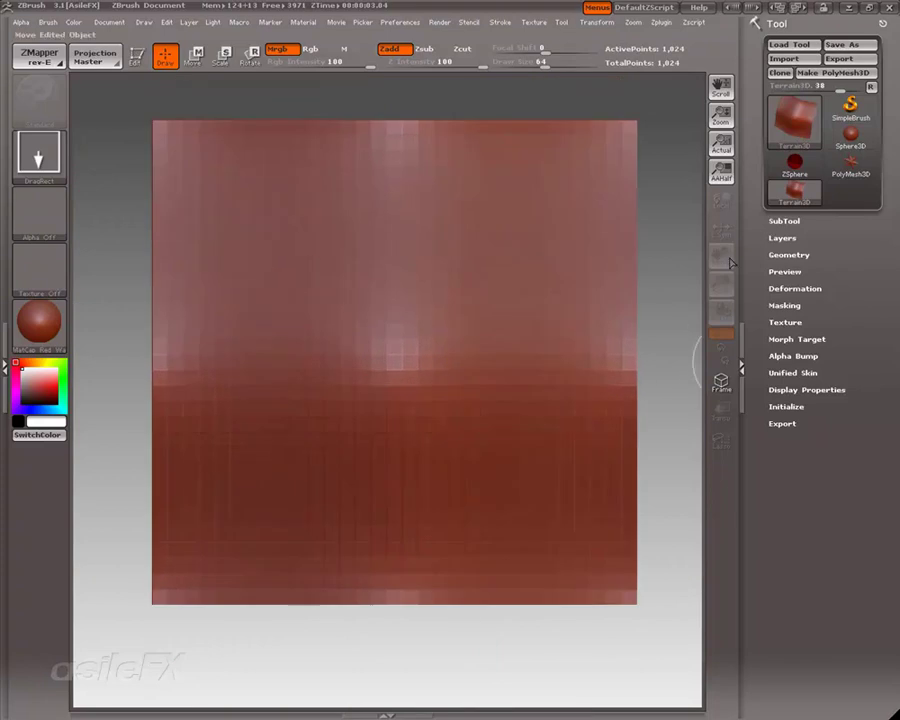
click(136, 56)
mouse_move(689, 454)
mouse_down()
mouse_move(679, 386)
mouse_move(701, 396)
mouse_move(685, 420)
mouse_up()
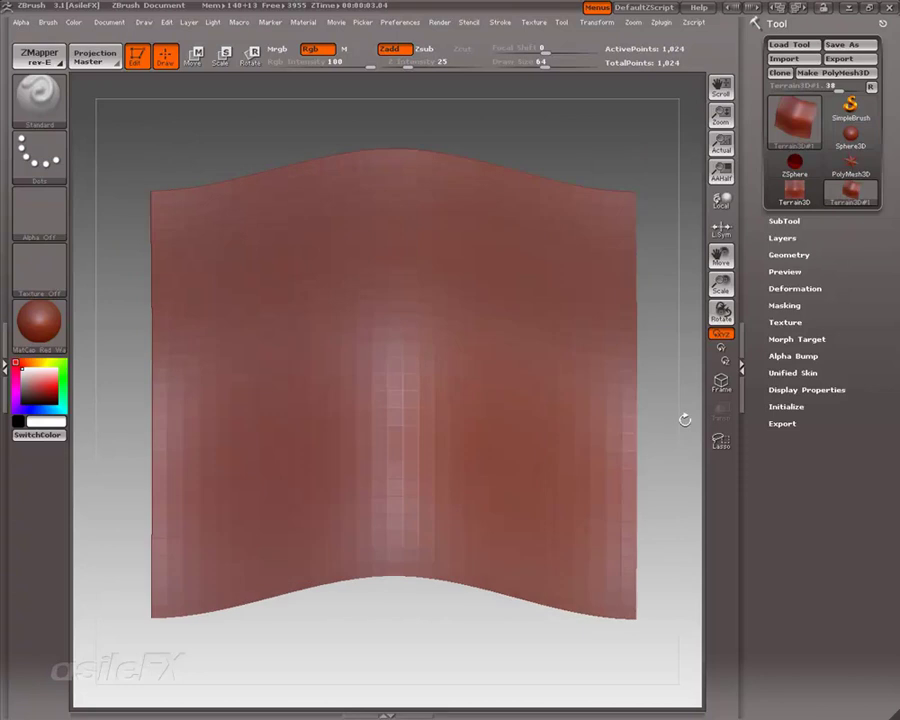
Convert the terrain to a PolyMesh3D and subdivide it to level 4
click(841, 73)
click(789, 283)
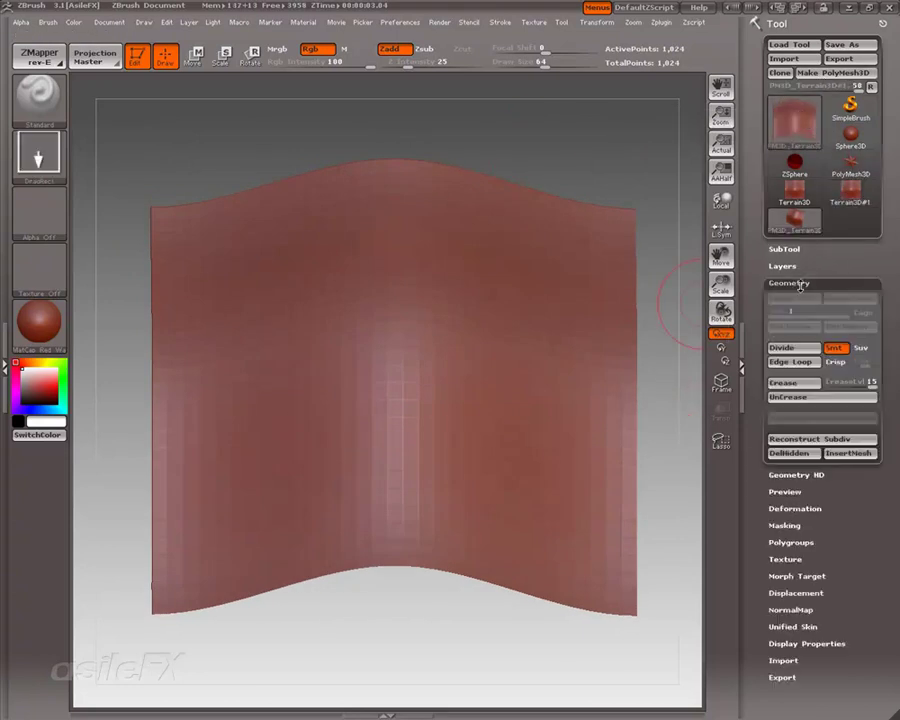
click(781, 348)
click(781, 348)
click(781, 348)
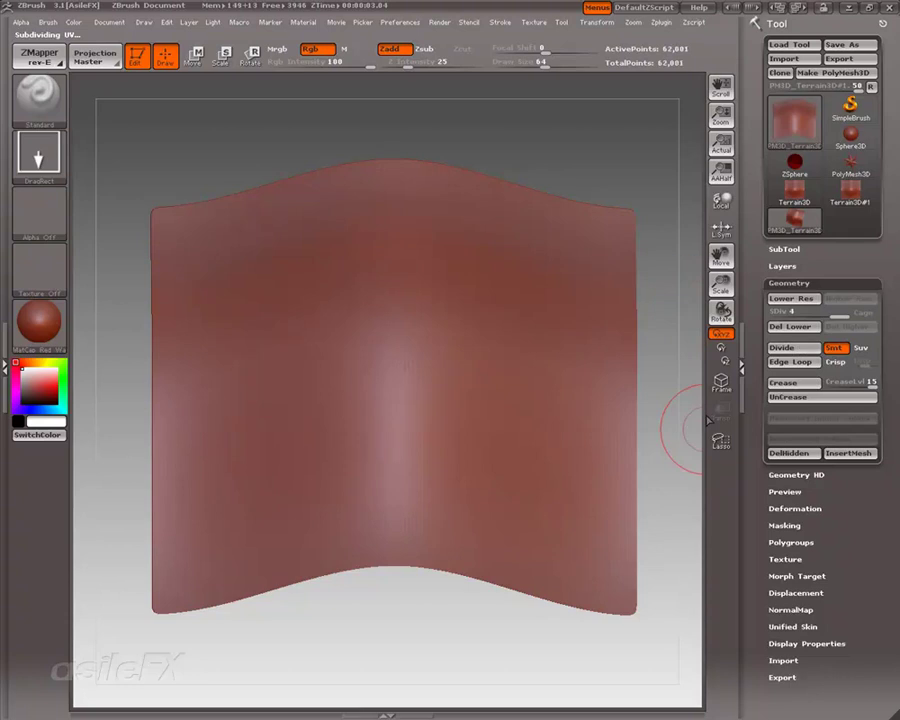
drag(673, 394, 677, 360)
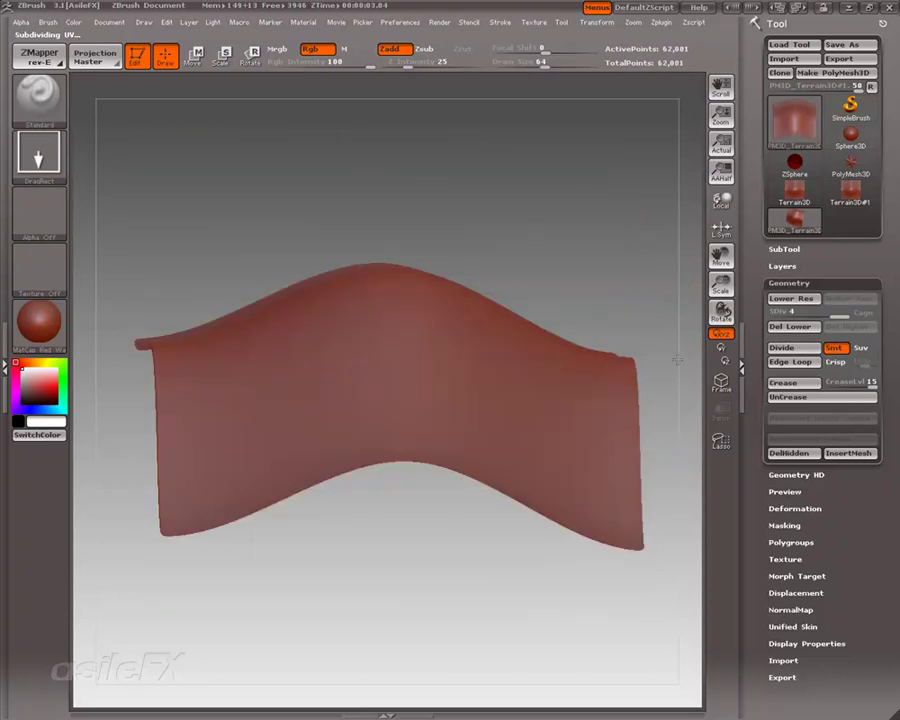
mouse_move(645, 441)
mouse_down()
mouse_move(581, 630)
mouse_move(617, 615)
mouse_up()
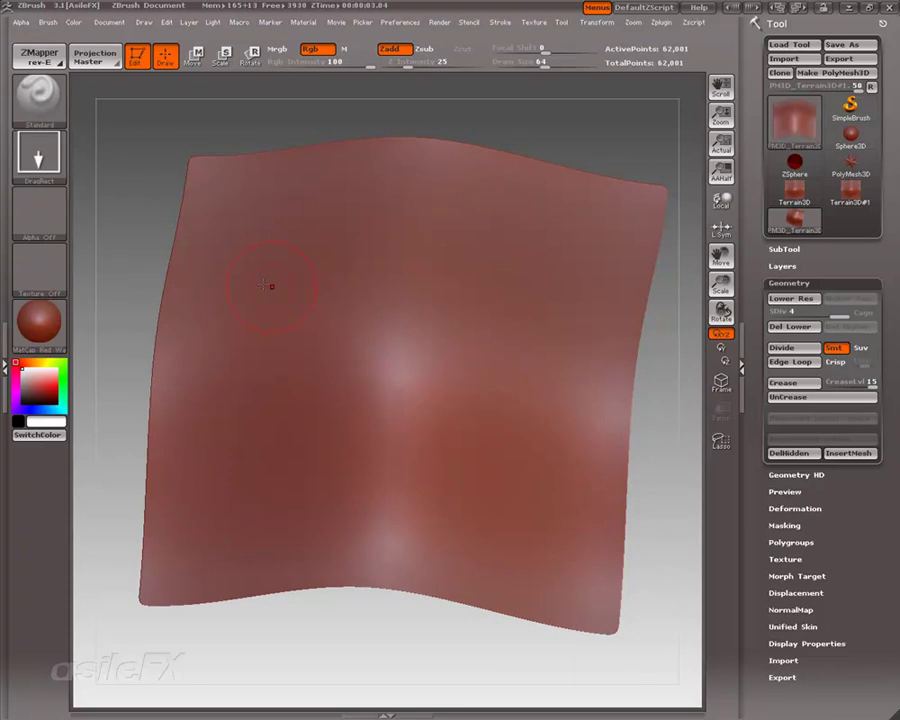
Import Voronoi_01_round from the Custom folder as the brush alpha
click(39, 210)
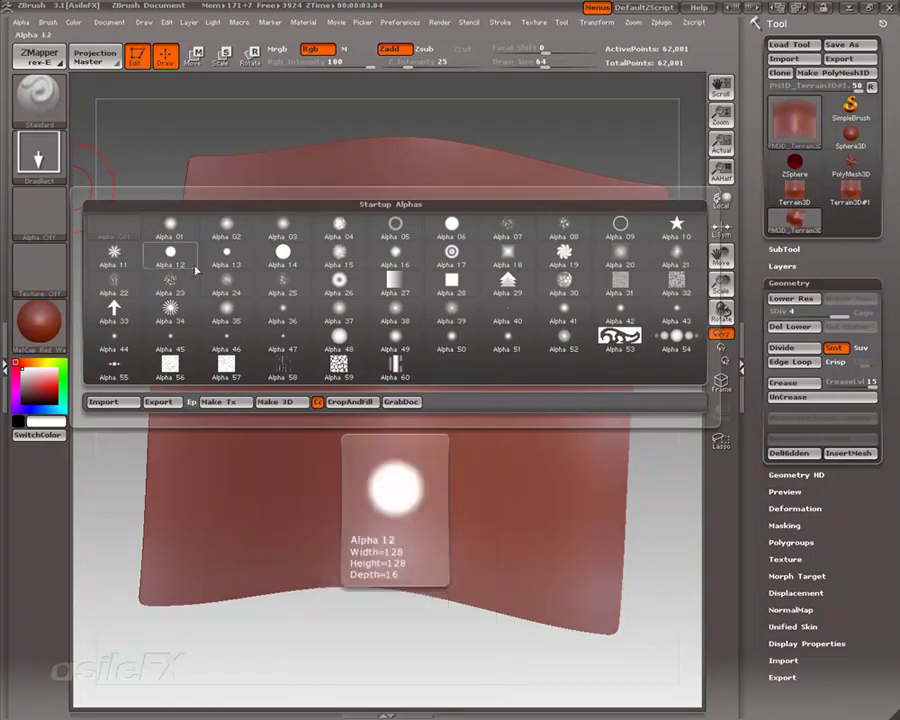
click(132, 404)
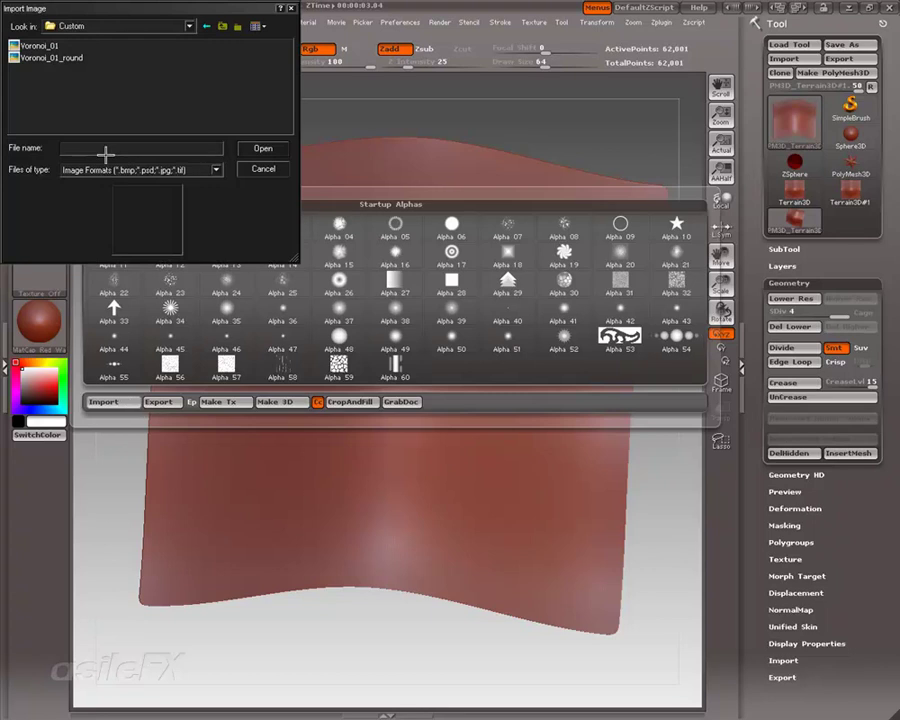
click(52, 58)
click(267, 150)
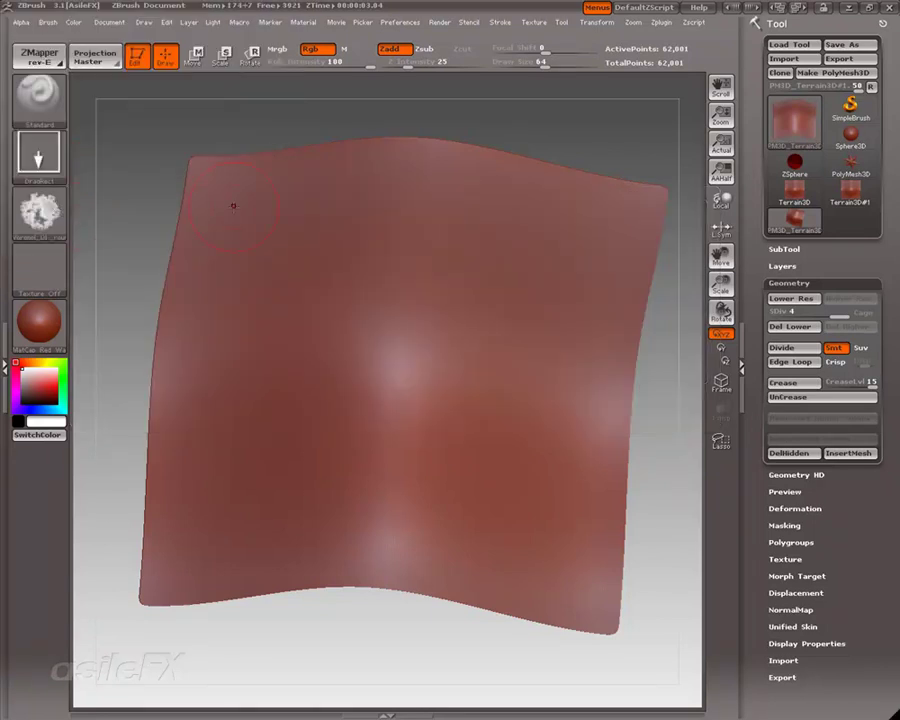
Set the draw size to 211 and focal shift to -6, and stamp the cloud alpha near the terrain's centre with the DragRect stroke
key(space)
mouse_move(370, 324)
mouse_down()
mouse_move(435, 322)
mouse_move(388, 310)
mouse_up()
key(space)
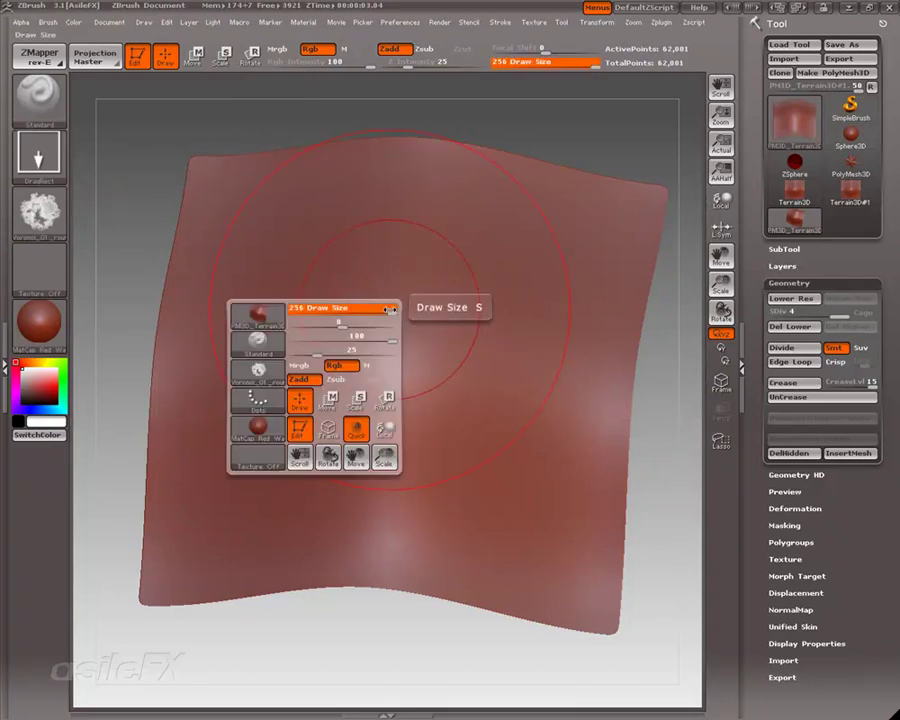
key(space)
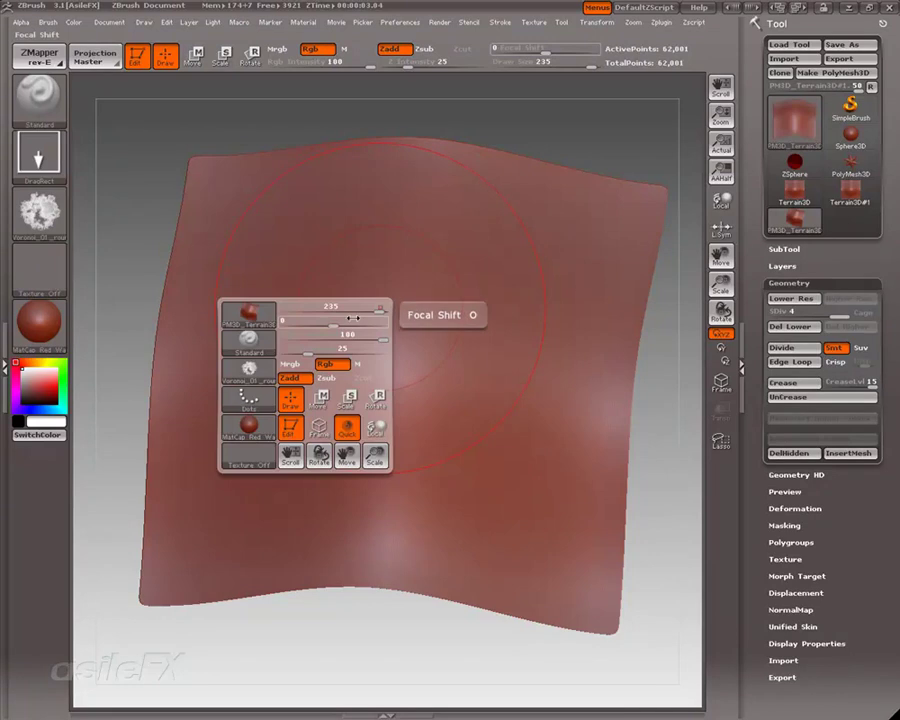
mouse_move(380, 320)
mouse_down()
mouse_move(312, 322)
mouse_move(338, 323)
mouse_up()
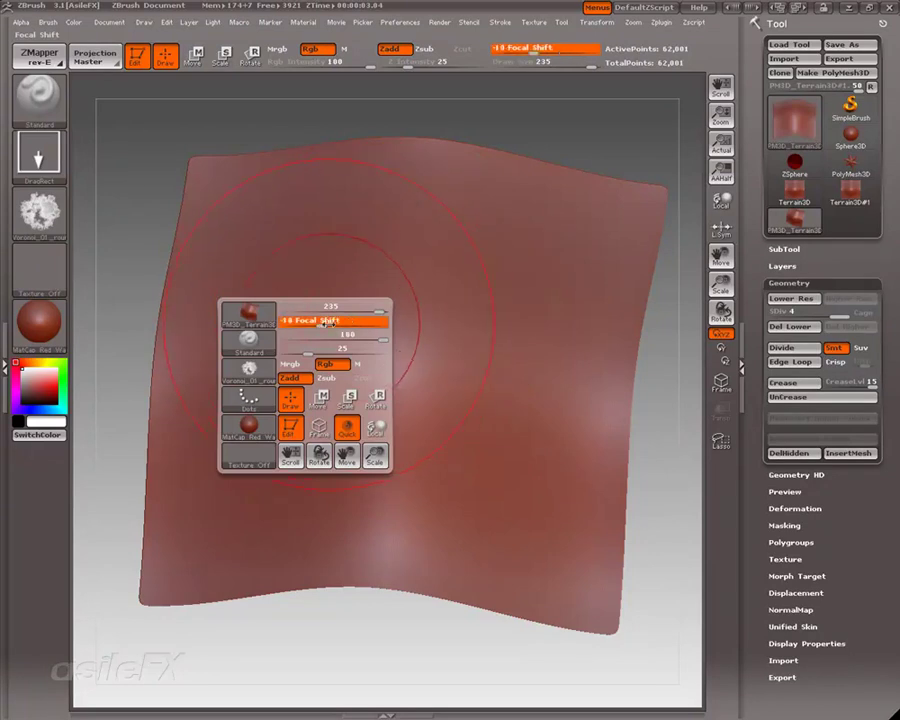
key(space)
drag(401, 291, 393, 291)
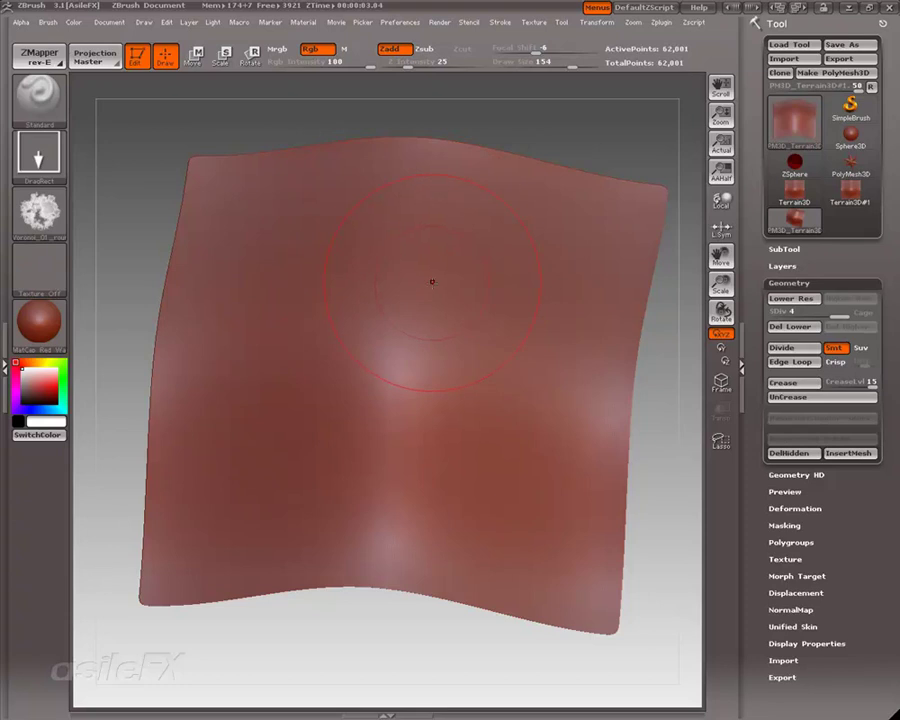
key(space)
drag(432, 281, 452, 281)
mouse_move(365, 290)
mouse_down()
mouse_move(375, 320)
mouse_move(368, 350)
mouse_up()
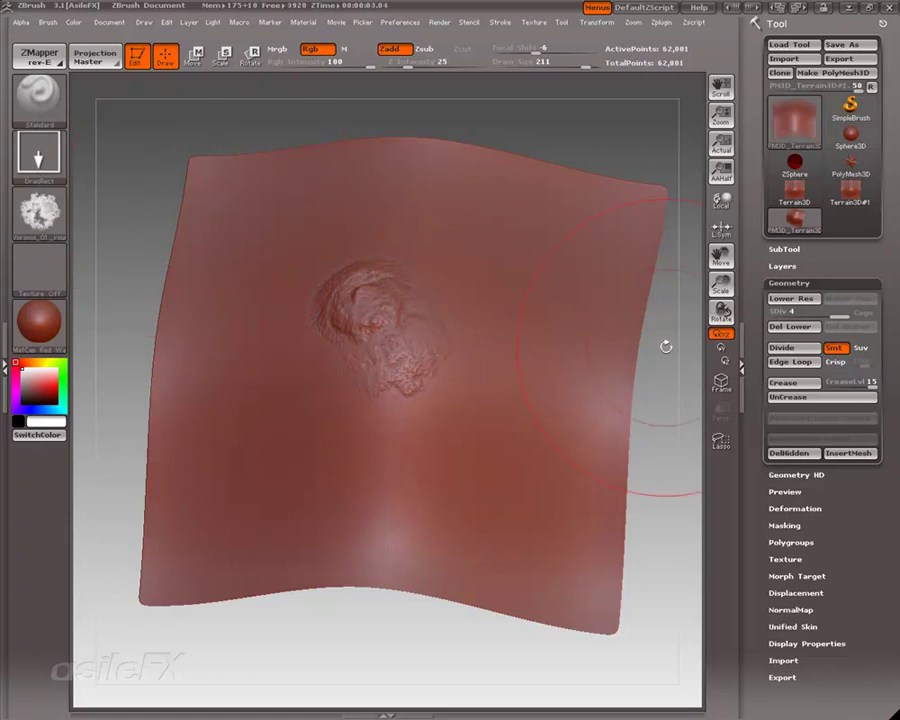
Texture the terrain's front slopes with the Spray stroke and subdivide the mesh to level 5
drag(665, 346, 611, 314)
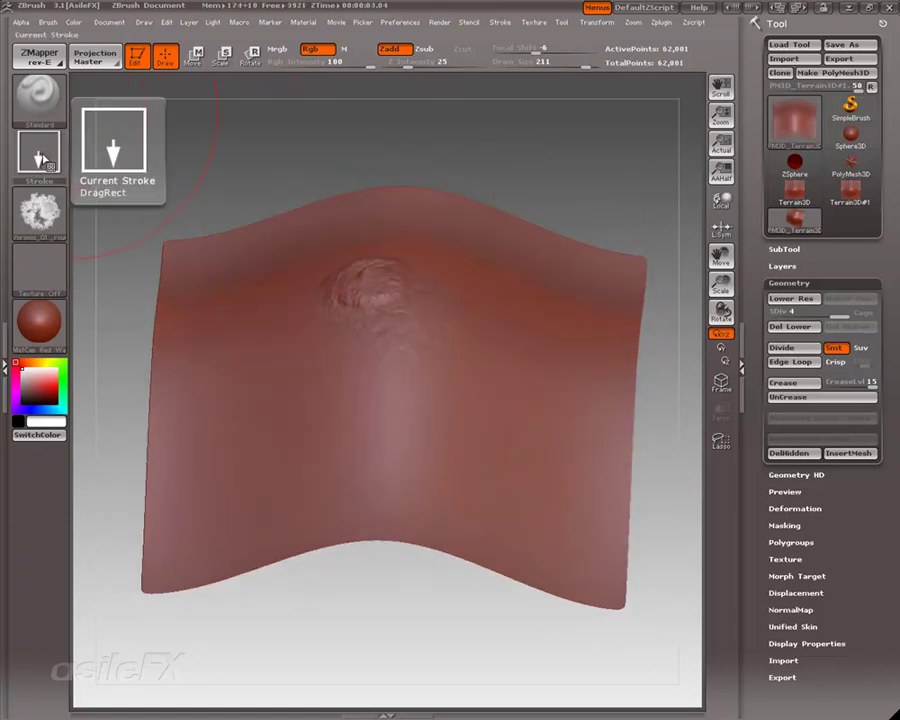
click(38, 152)
click(321, 169)
mouse_move(330, 300)
mouse_down()
mouse_move(275, 400)
mouse_move(490, 465)
mouse_move(545, 275)
mouse_move(592, 256)
mouse_move(631, 260)
mouse_up()
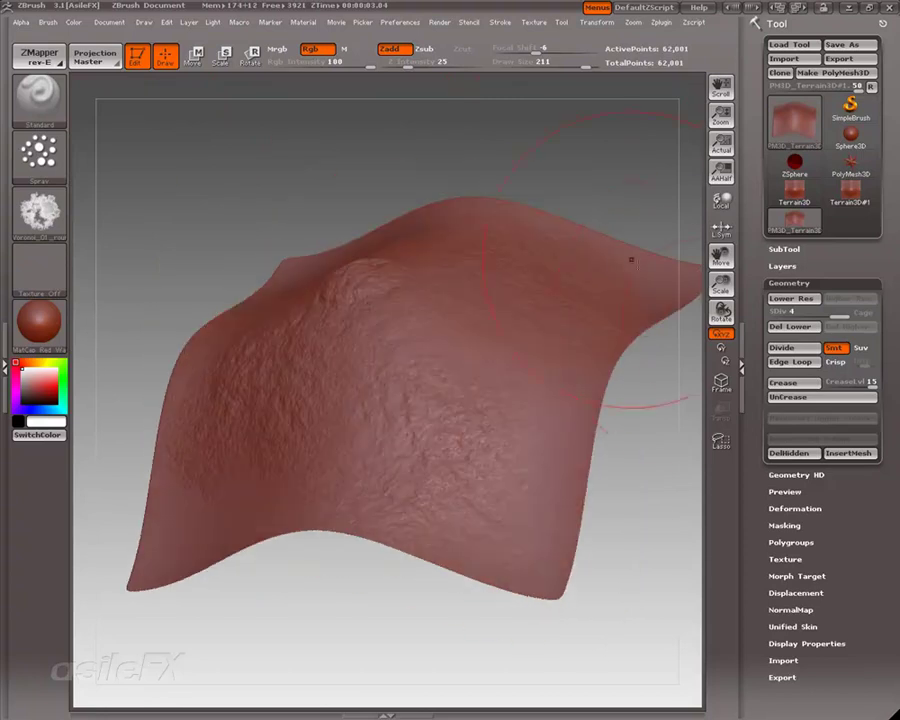
click(783, 347)
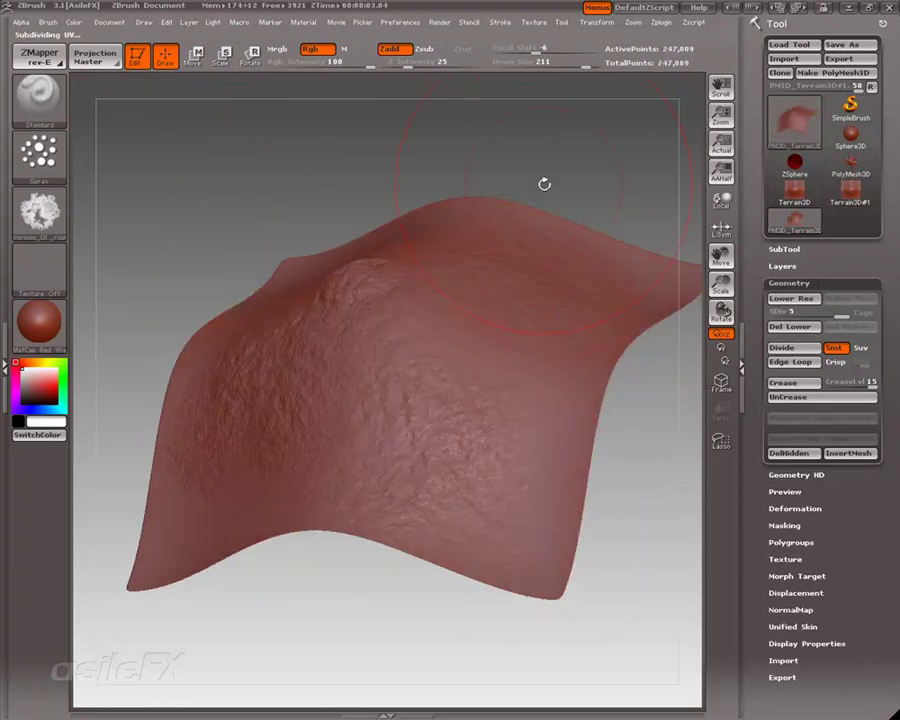
drag(542, 182, 340, 300)
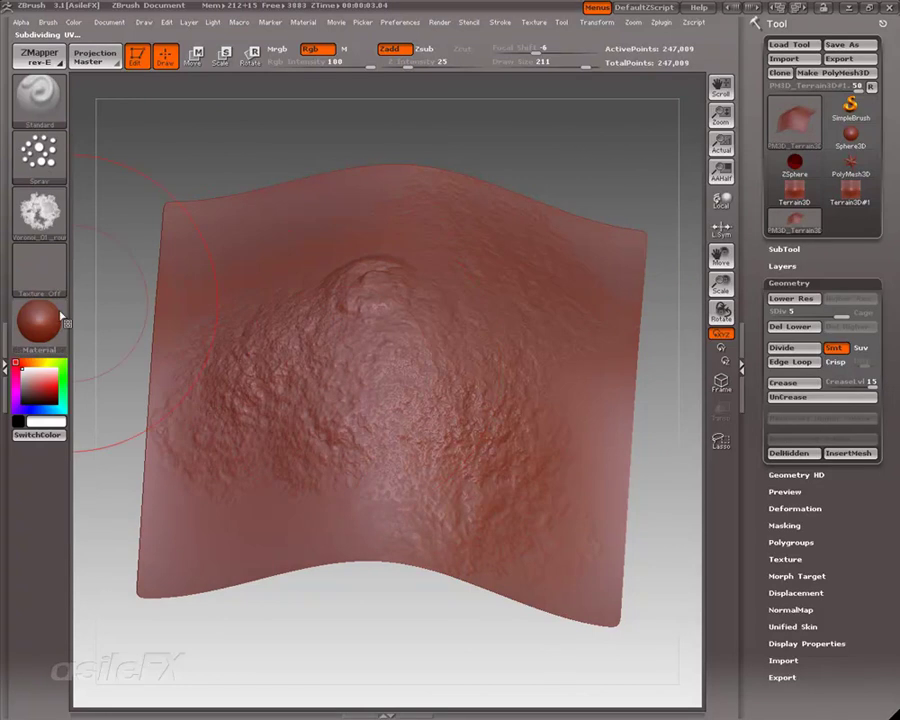
Apply a grey clay MatCap material, spray denser rocky relief across the terrain, and smooth patches around its middle
click(39, 322)
click(674, 365)
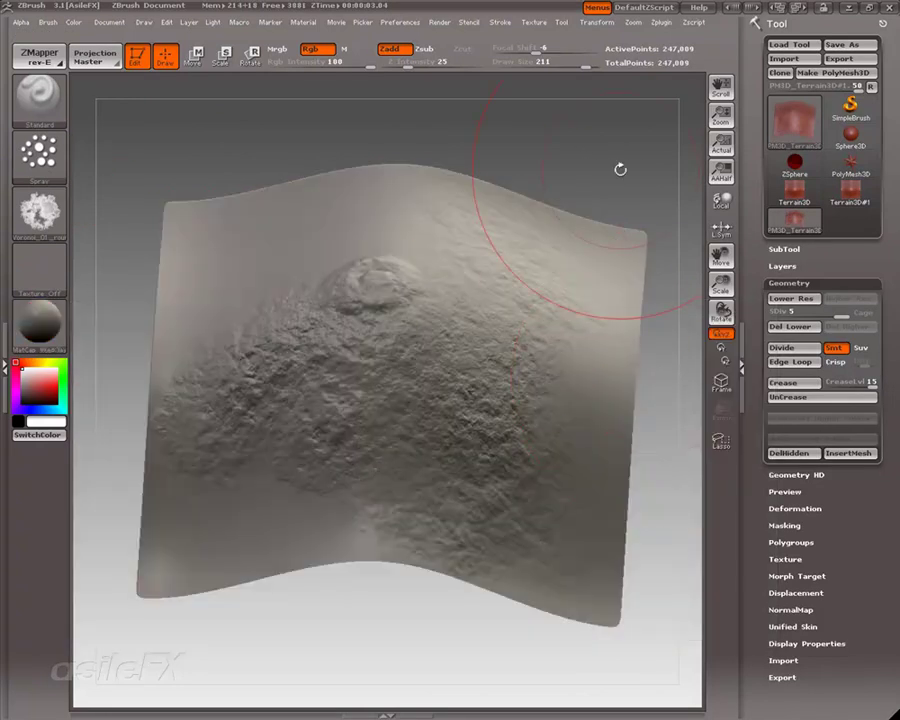
drag(621, 169, 530, 603)
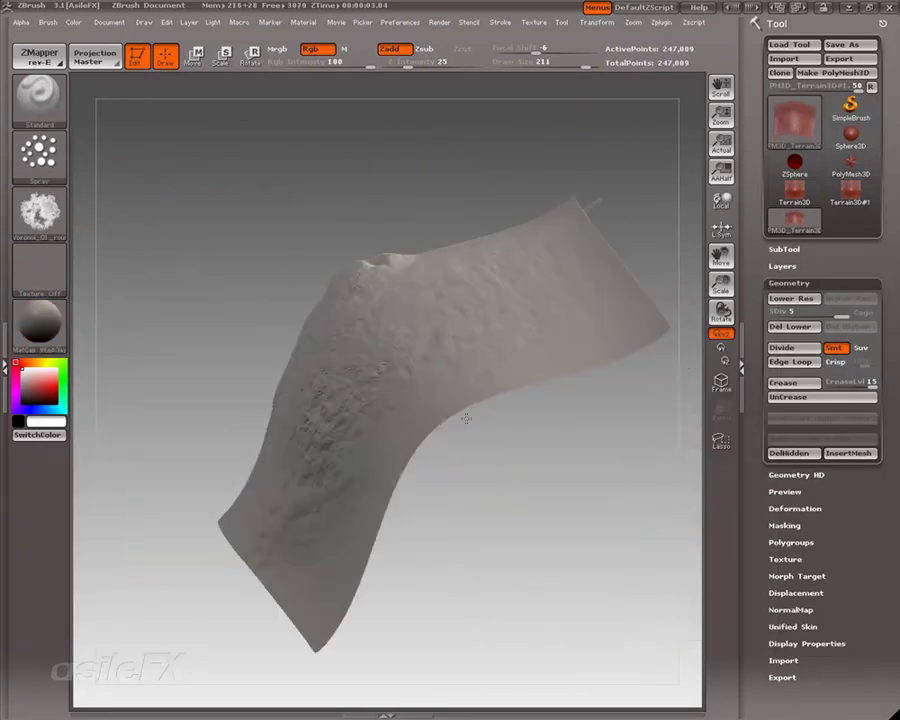
drag(466, 418, 580, 212)
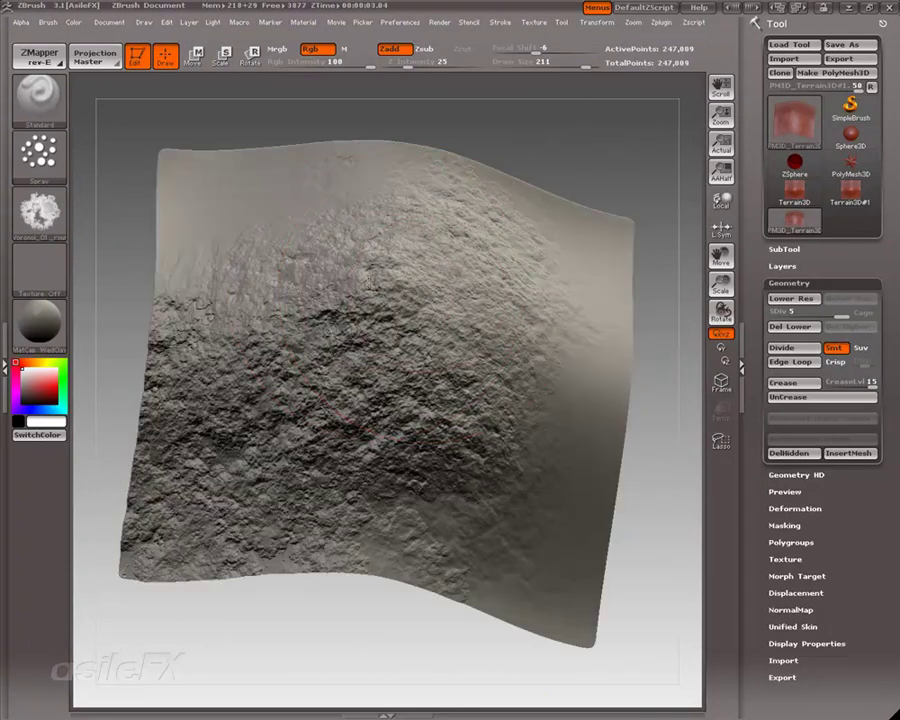
mouse_move(376, 290)
shift+mouse_down()
mouse_move(331, 331)
mouse_move(331, 396)
mouse_move(425, 450)
shift+mouse_up()
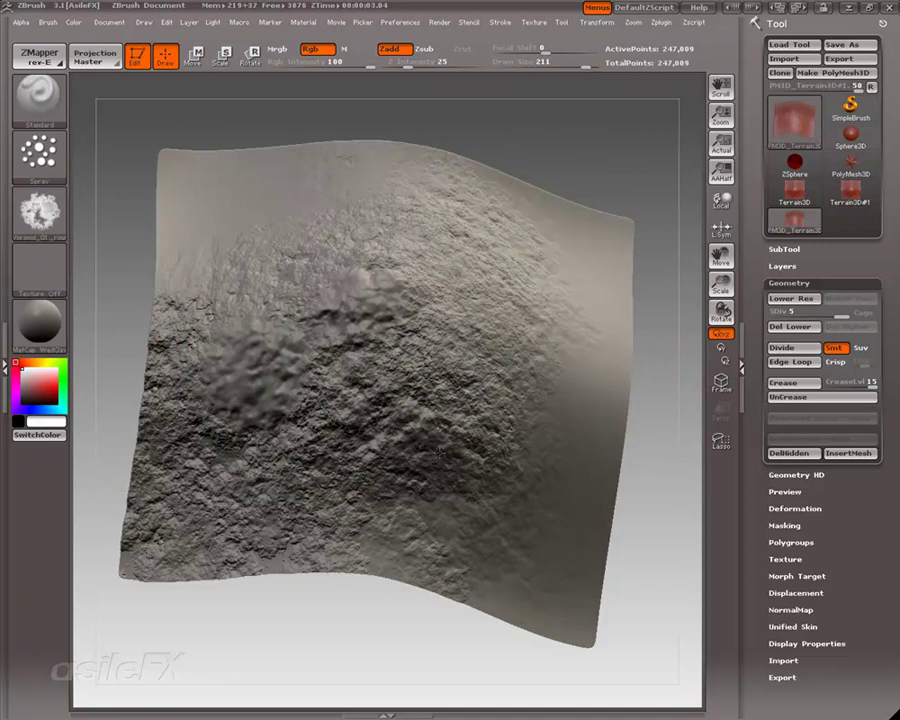
Place cloud-alpha stamps on the terrain's upper corner and far side using the DragDot stroke
right_click(285, 227)
click(62, 172)
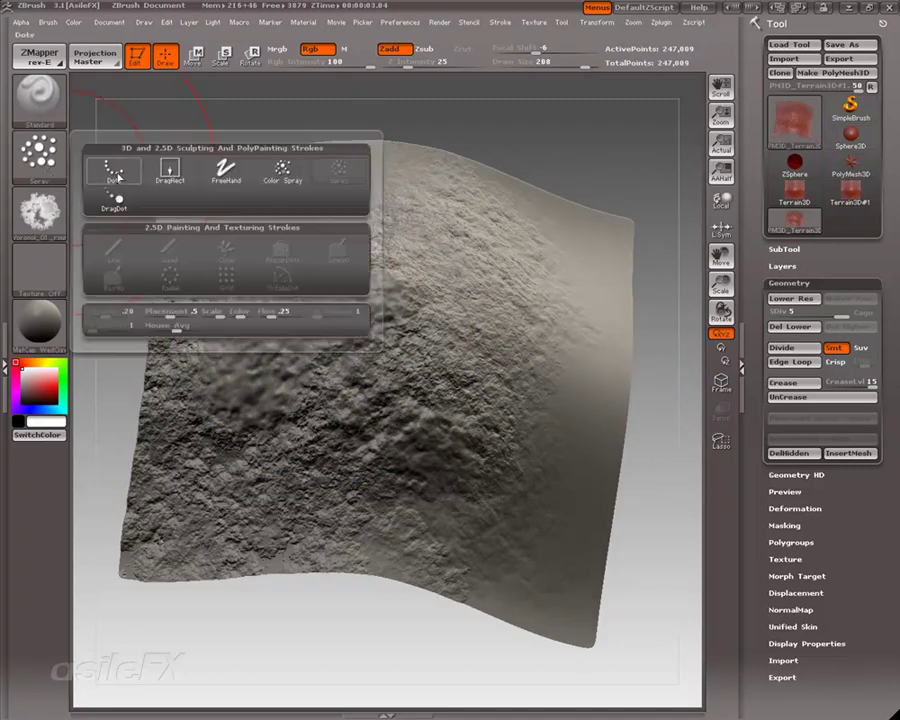
click(126, 207)
mouse_move(212, 203)
mouse_down()
mouse_move(308, 322)
mouse_move(508, 401)
mouse_move(590, 305)
mouse_up()
mouse_move(546, 447)
mouse_down()
mouse_move(541, 464)
mouse_move(549, 396)
mouse_up()
drag(270, 209, 238, 219)
drag(256, 377, 250, 398)
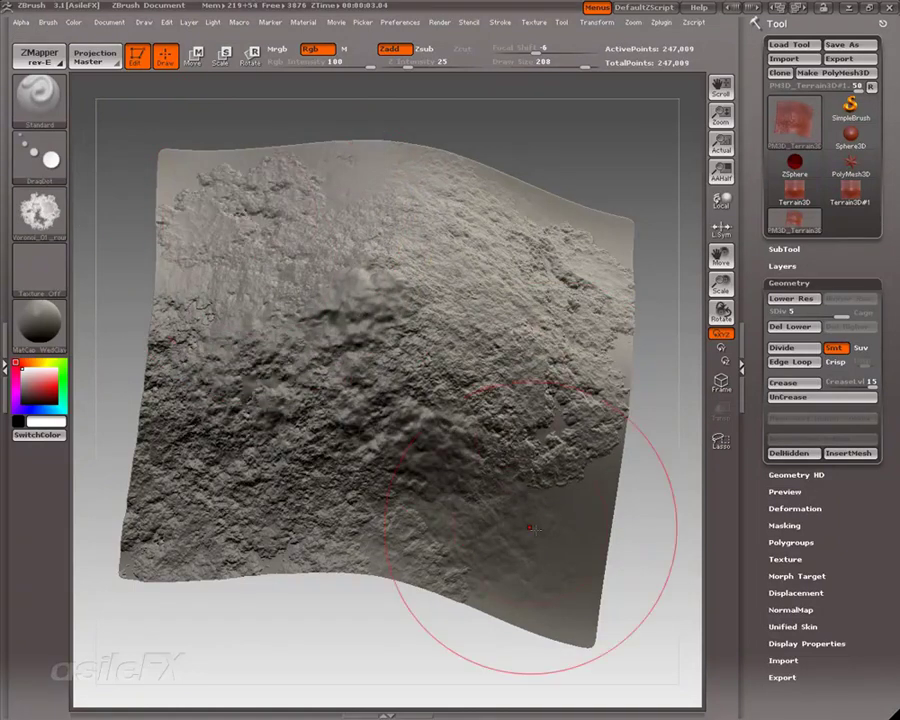
drag(617, 536, 372, 338)
mouse_move(468, 442)
mouse_down()
mouse_move(545, 590)
mouse_move(535, 565)
mouse_up()
Sculpt rougher rock texture over the terrain's centre, far side and back edge using the FreeHand stroke
click(54, 198)
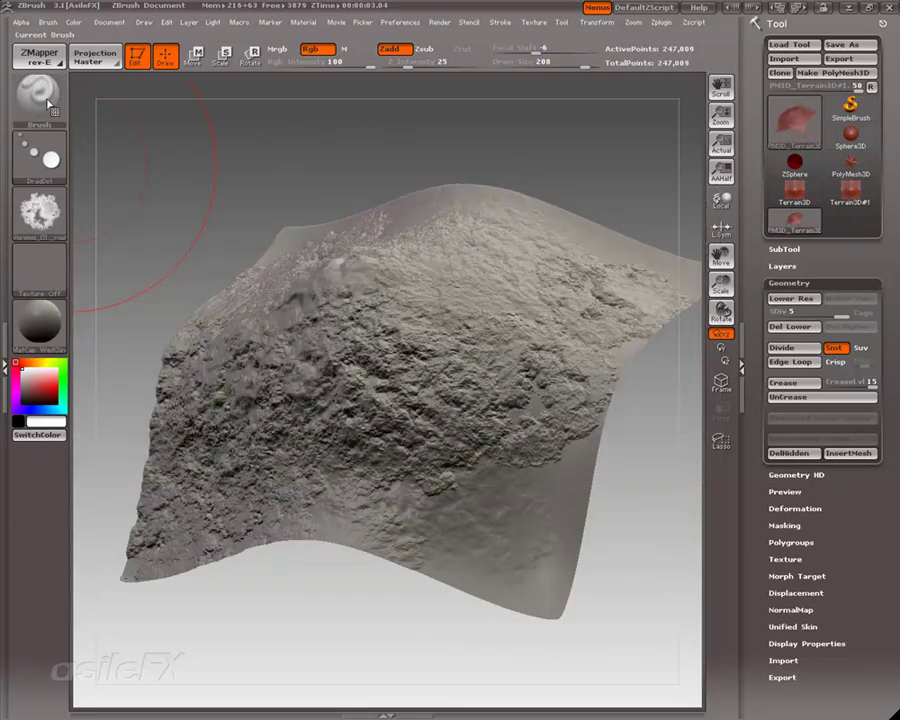
click(50, 104)
click(38, 158)
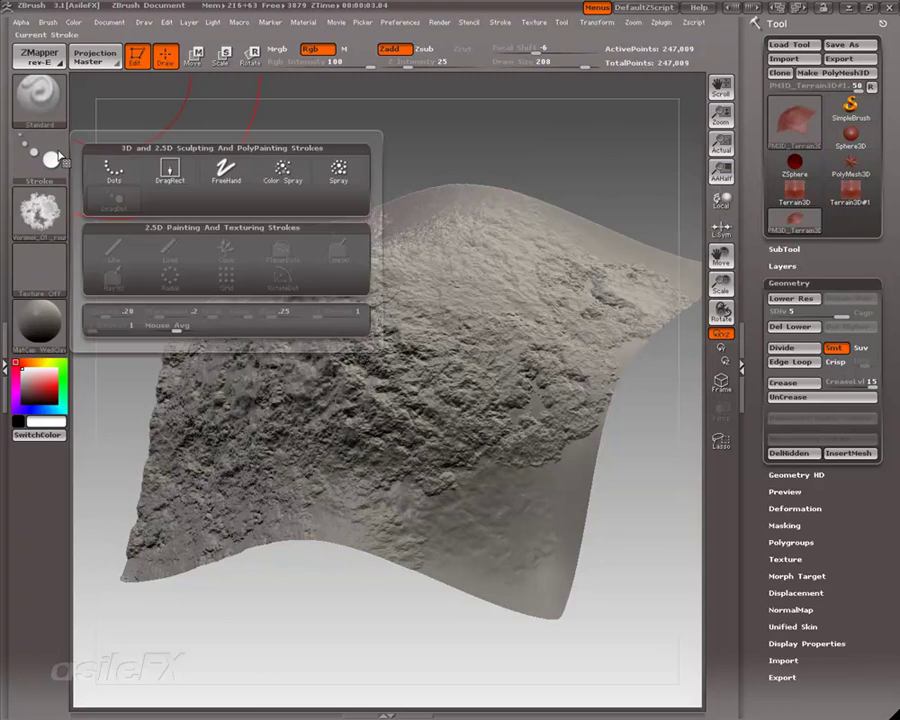
click(222, 183)
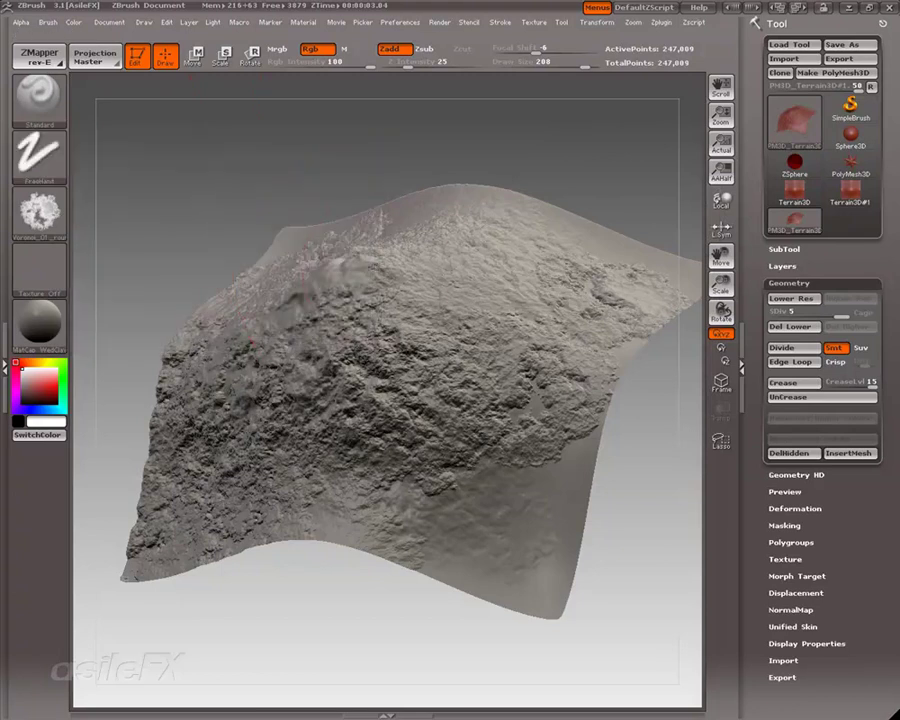
drag(645, 400, 697, 404)
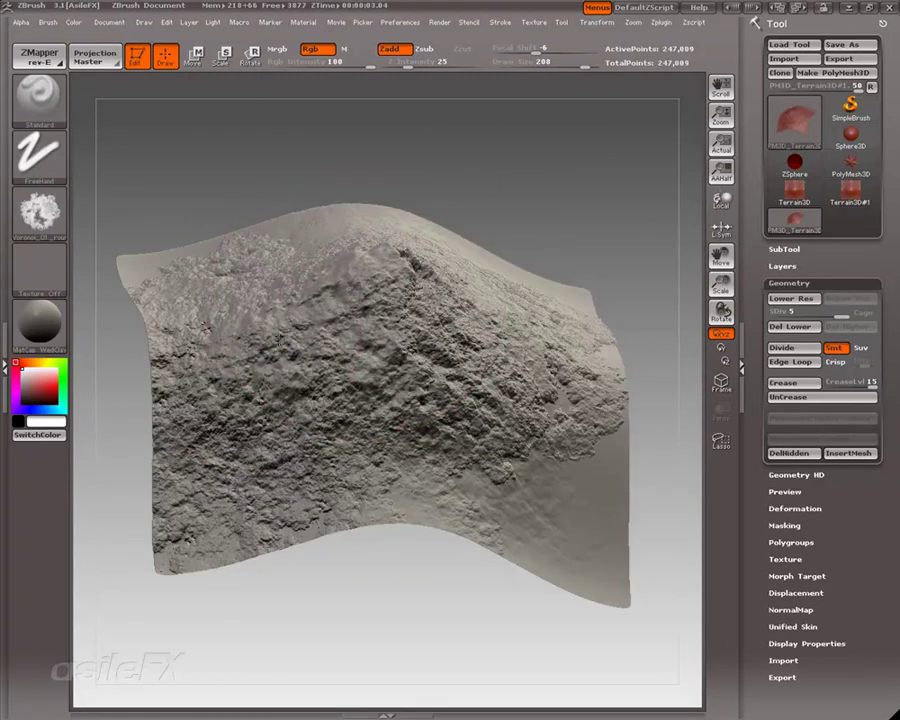
drag(265, 350, 412, 386)
drag(330, 360, 590, 425)
drag(636, 334, 590, 250)
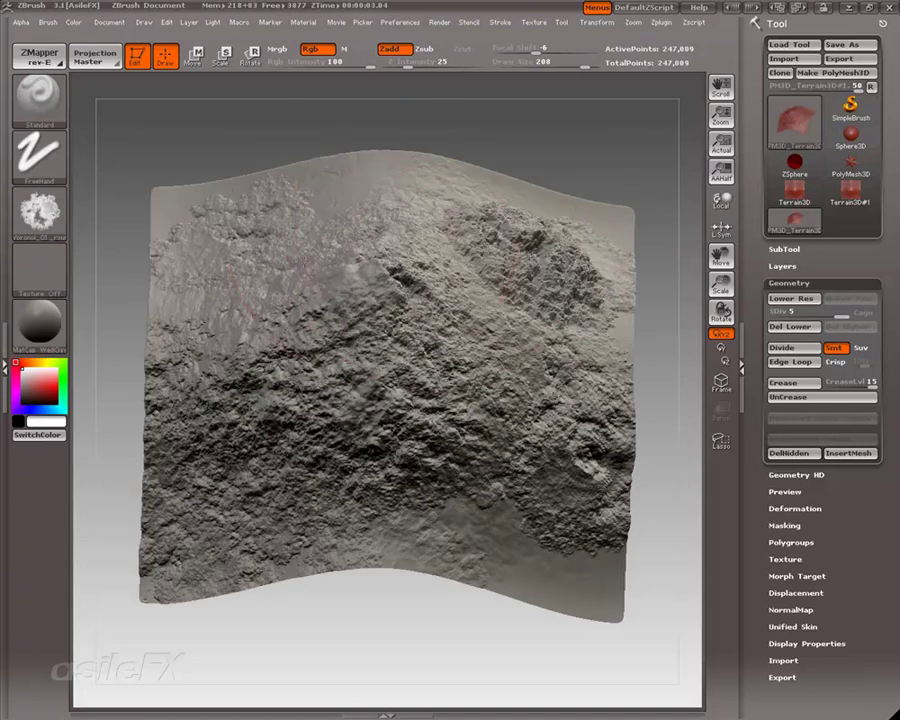
drag(228, 208, 307, 184)
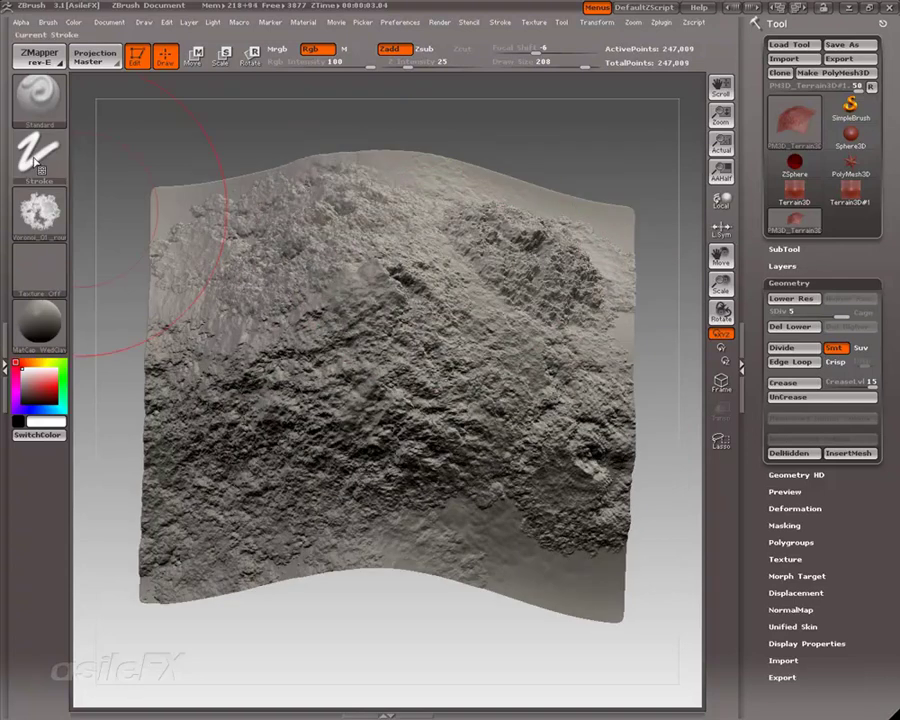
Build up a steep rocky mound on the terrain using the Dots stroke, smoothing the area around it
click(40, 155)
click(80, 118)
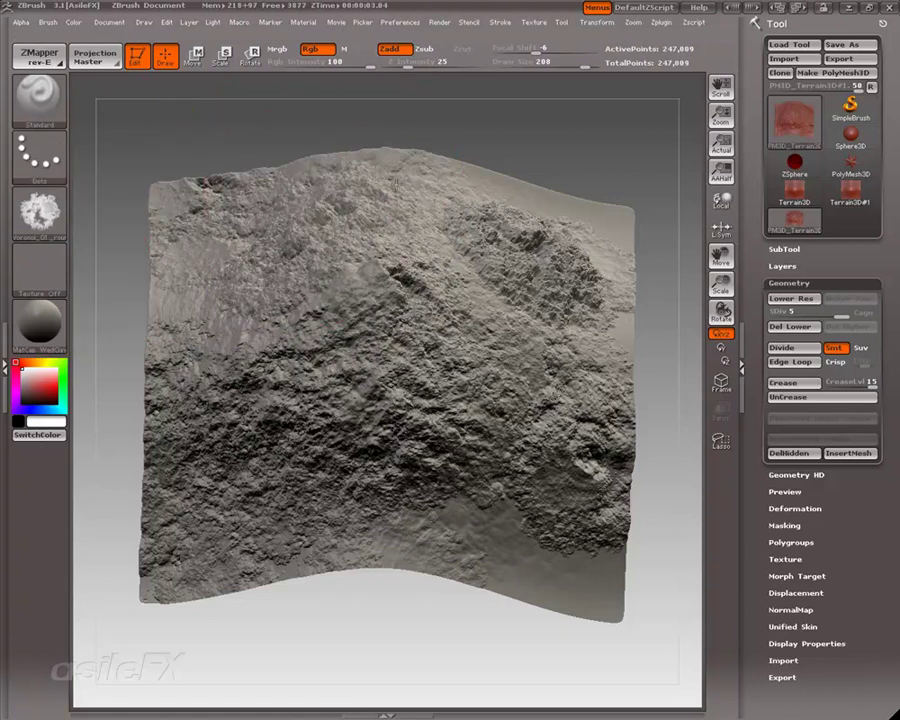
drag(647, 195, 650, 134)
mouse_move(522, 290)
shift+mouse_down()
mouse_move(502, 270)
mouse_move(501, 308)
mouse_move(420, 298)
mouse_move(486, 276)
shift+mouse_up()
drag(491, 335, 505, 345)
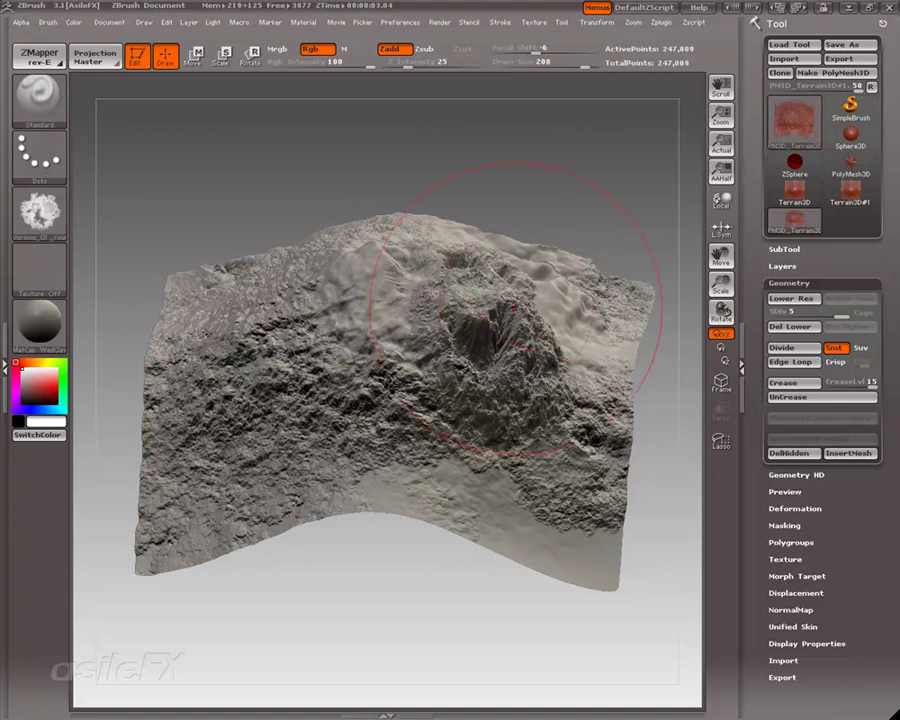
Raise more rocky masses beside the mound and across the middle of the terrain with the Dots stroke
drag(635, 175, 662, 275)
mouse_move(388, 278)
mouse_down()
mouse_move(334, 312)
mouse_move(305, 370)
mouse_move(368, 432)
mouse_up()
drag(611, 598, 581, 536)
drag(470, 390, 425, 330)
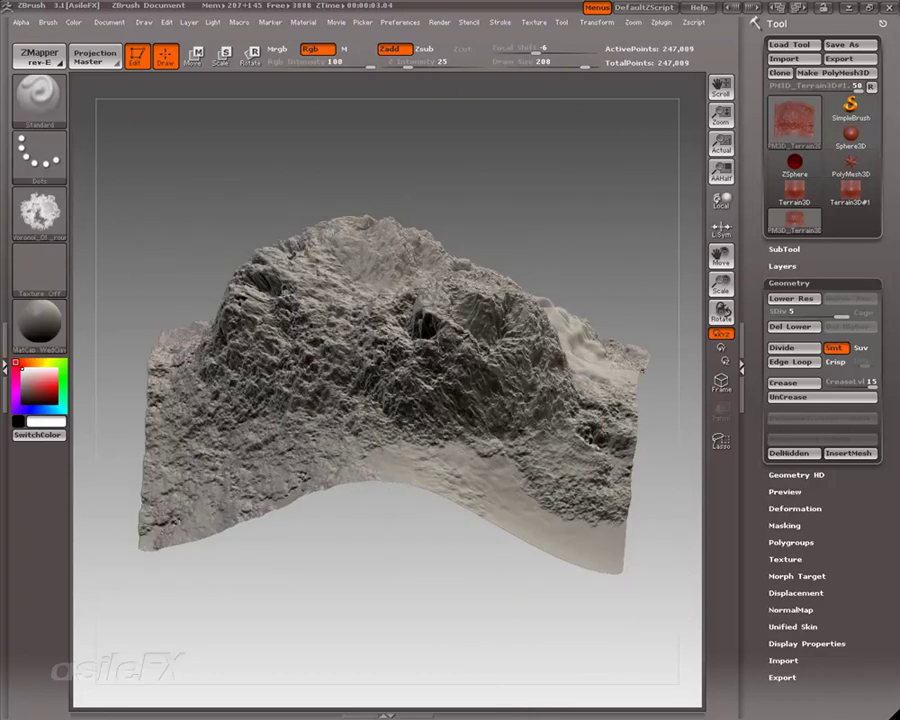
Add more rocky masses across the terrain's middle and front slopes with the Standard brush and Dots stroke
drag(595, 205, 529, 214)
drag(510, 306, 503, 313)
mouse_move(560, 520)
mouse_down()
mouse_move(580, 550)
mouse_move(670, 590)
mouse_up()
drag(450, 270, 438, 282)
drag(507, 337, 495, 364)
mouse_move(620, 510)
mouse_down()
mouse_move(640, 560)
mouse_move(570, 570)
mouse_up()
drag(440, 440, 432, 288)
mouse_move(535, 108)
mouse_down()
mouse_move(609, 131)
mouse_move(533, 370)
mouse_up()
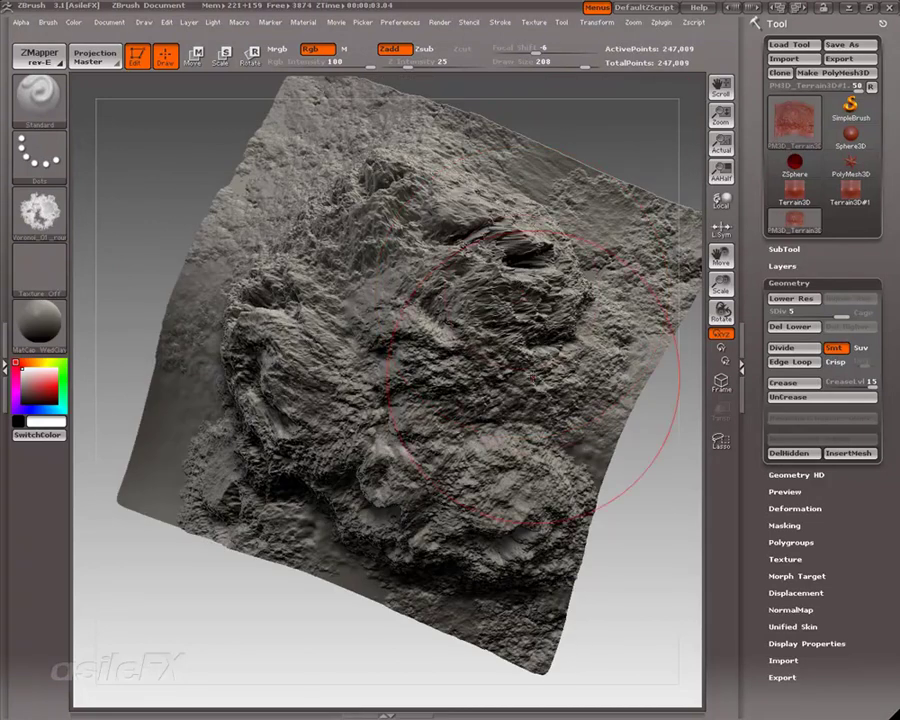
Switch to the Clay brush with the Voronoi_01_round alpha and set the draw size to 138
click(40, 95)
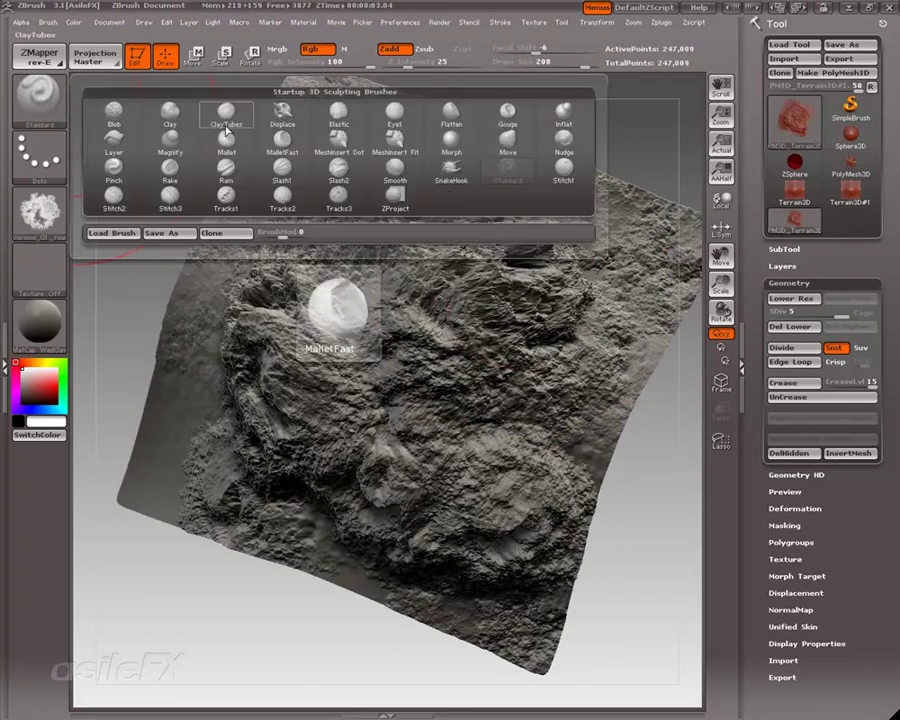
click(170, 112)
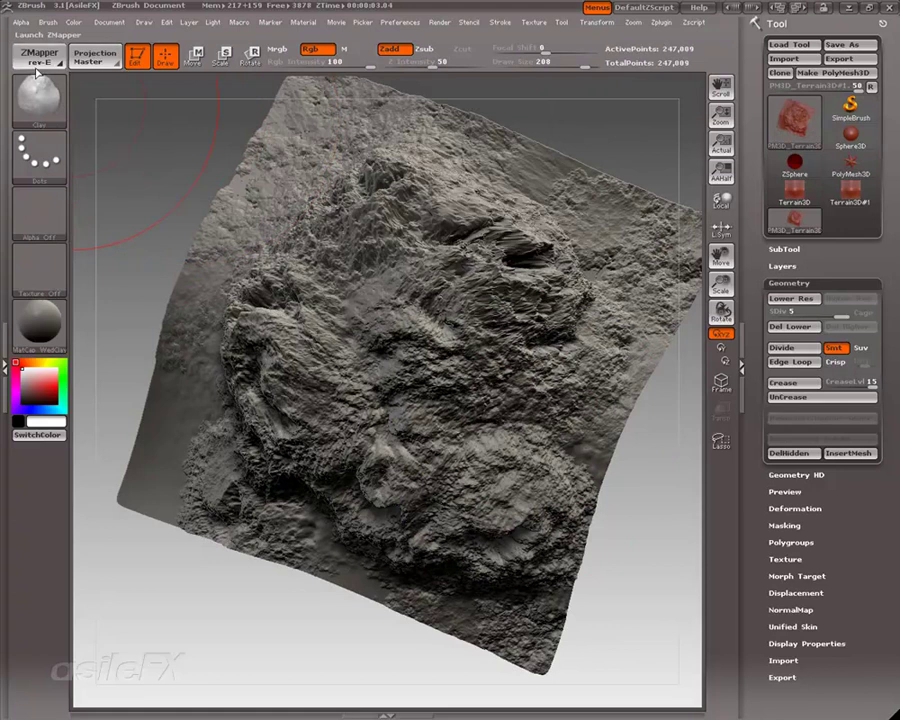
click(40, 212)
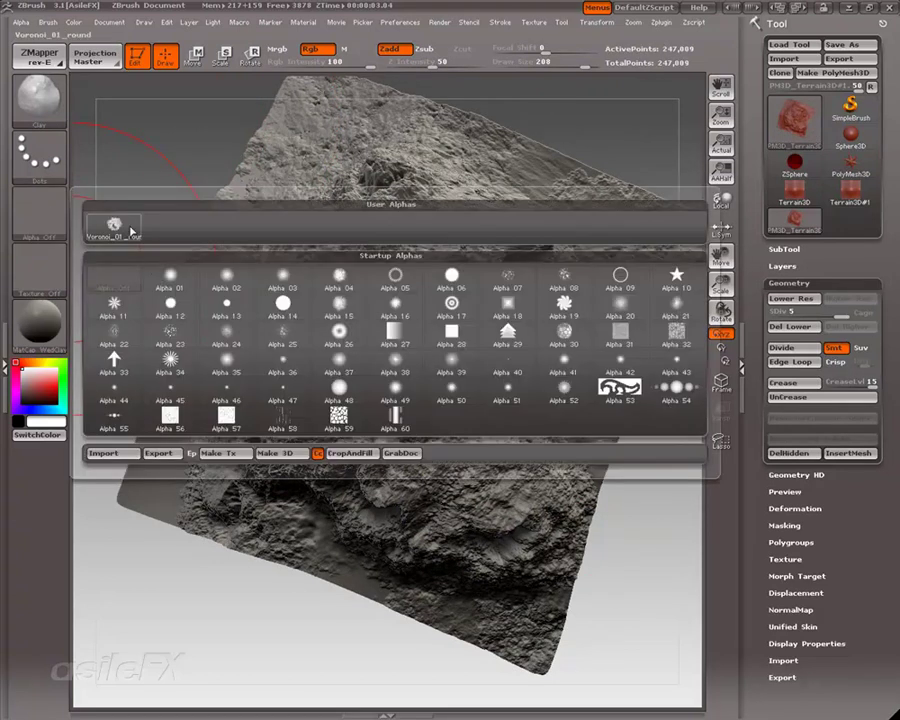
click(131, 231)
drag(619, 472, 634, 400)
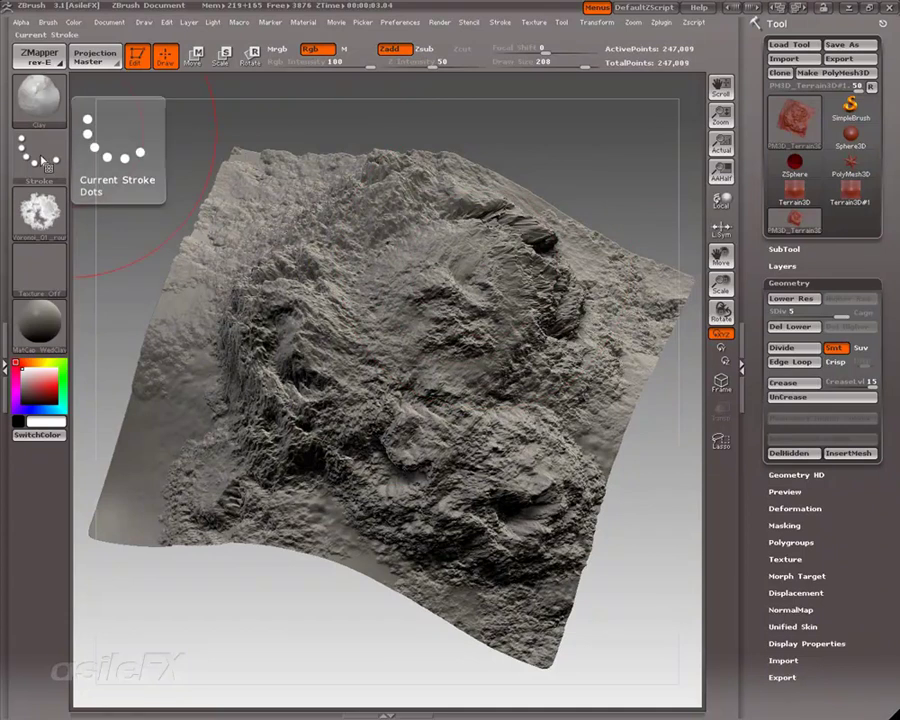
drag(542, 156, 342, 260)
key(space)
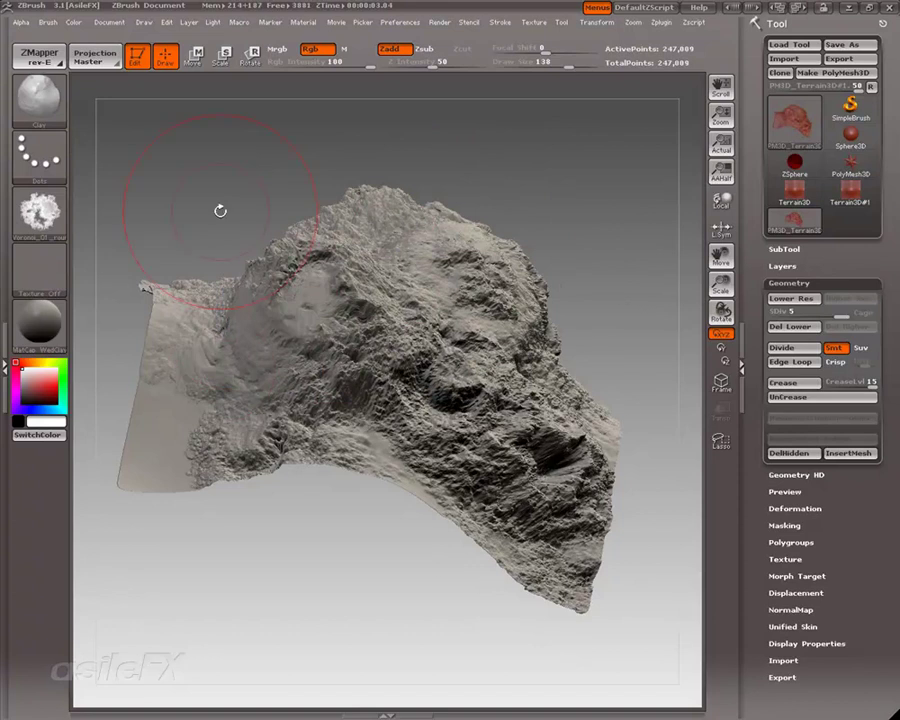
Fill out the upper mounds with Clay strokes and smooth the harsh rock detail on their tops
drag(217, 207, 296, 257)
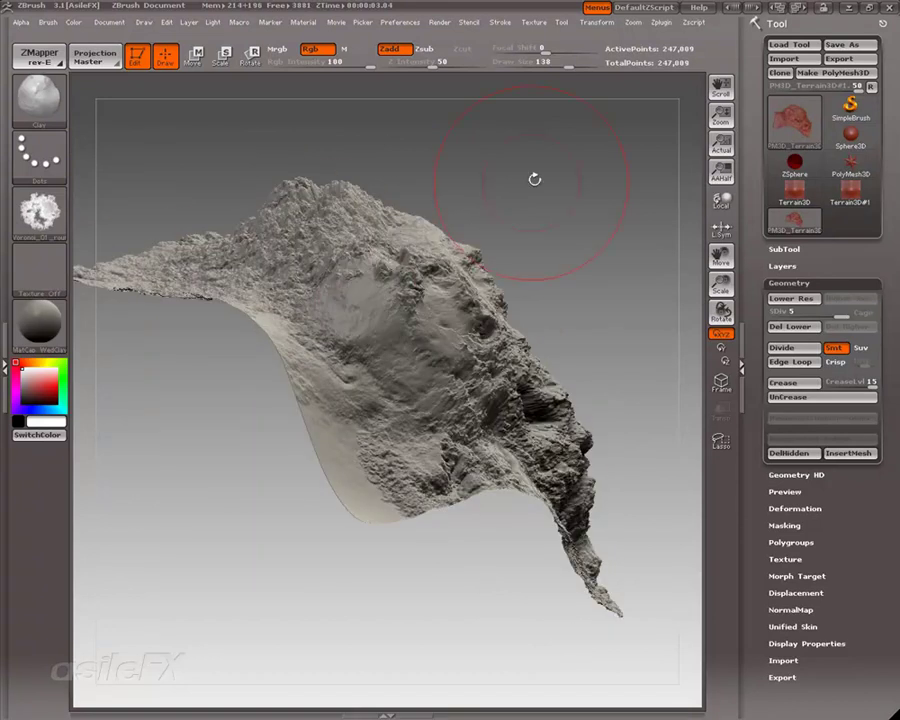
mouse_move(536, 177)
mouse_down()
mouse_move(505, 193)
mouse_move(468, 179)
mouse_up()
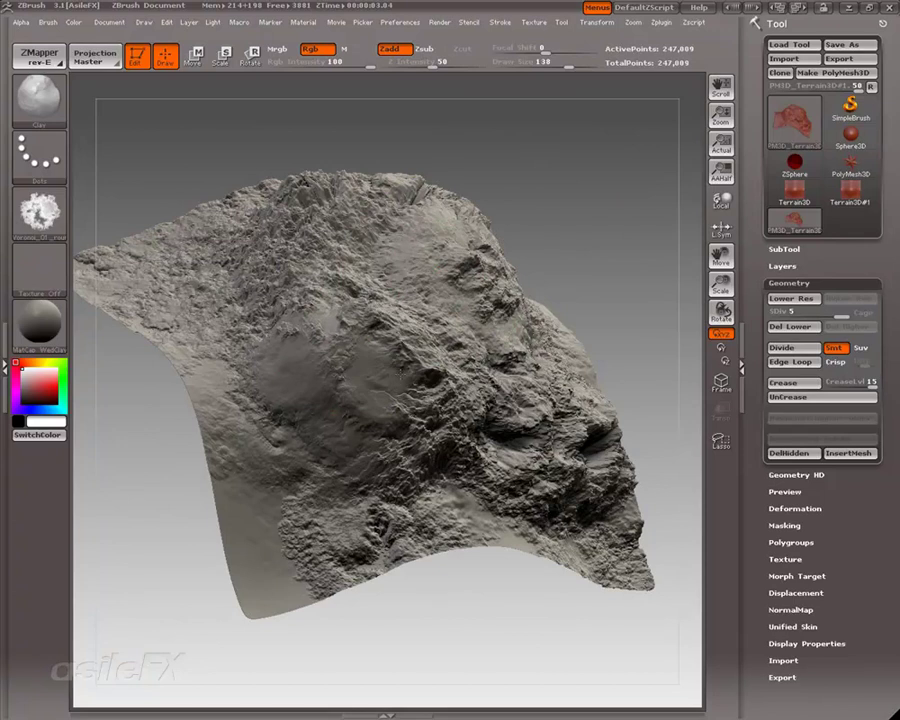
drag(542, 246, 460, 278)
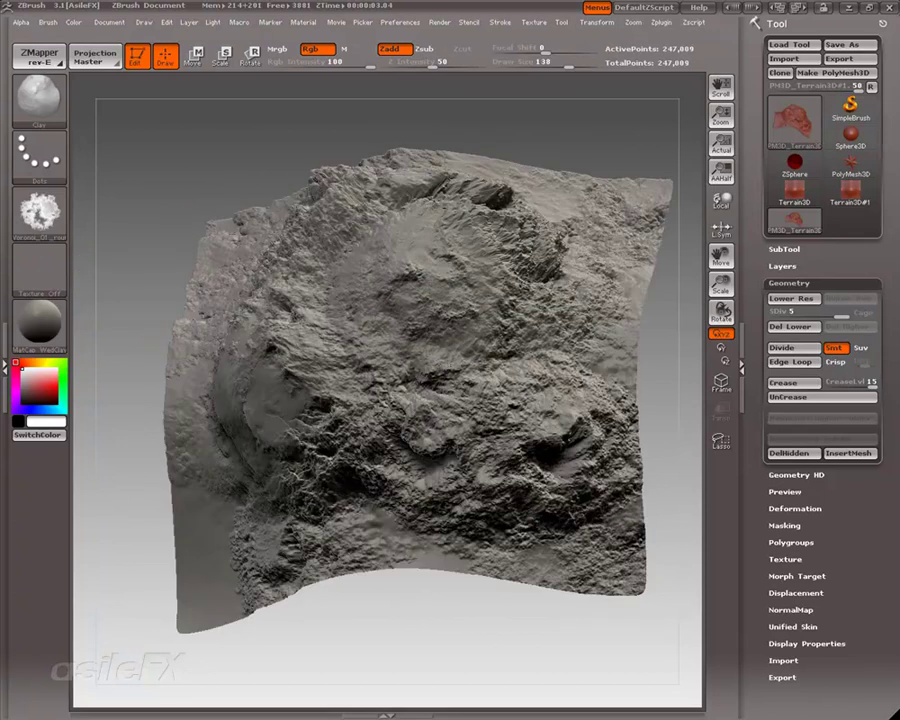
right_drag(512, 190, 448, 228)
mouse_move(415, 215)
shift+mouse_down()
mouse_move(458, 222)
mouse_move(496, 285)
mouse_move(490, 228)
mouse_move(455, 230)
mouse_move(520, 290)
mouse_move(478, 294)
mouse_move(474, 200)
mouse_move(362, 218)
mouse_move(415, 232)
shift+mouse_up()
shift+drag(584, 354, 582, 334)
drag(642, 372, 638, 278)
mouse_move(550, 397)
mouse_down()
mouse_move(525, 408)
mouse_move(530, 427)
mouse_up()
mouse_move(480, 358)
mouse_down()
mouse_move(415, 370)
mouse_move(392, 432)
mouse_move(364, 385)
mouse_move(410, 372)
mouse_move(385, 395)
mouse_move(358, 382)
mouse_move(396, 398)
mouse_move(424, 371)
mouse_move(430, 376)
mouse_move(384, 414)
mouse_move(353, 406)
mouse_move(354, 416)
mouse_up()
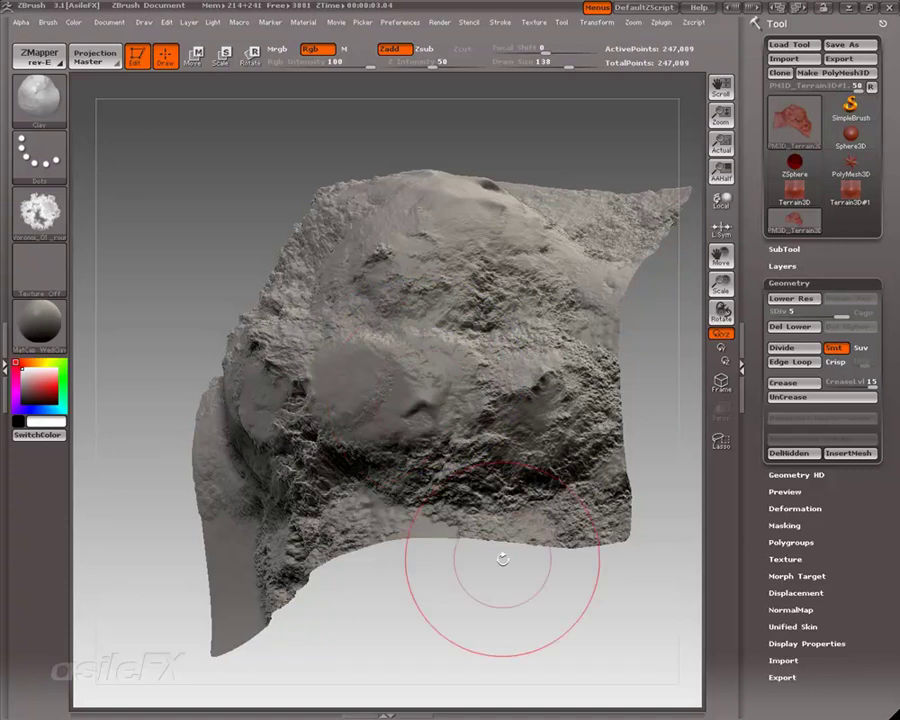
Spread Clay strokes over the mound's sides and lower slopes to merge the separate rocky masses
drag(505, 568, 552, 497)
mouse_move(442, 322)
mouse_down()
mouse_move(378, 340)
mouse_move(428, 277)
mouse_move(514, 322)
mouse_up()
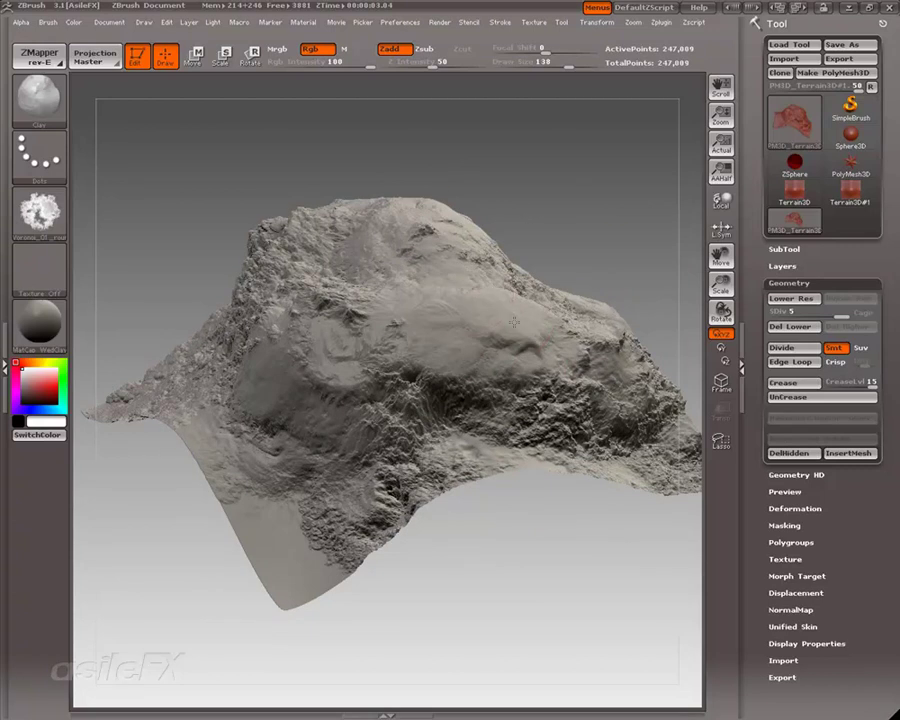
mouse_move(463, 287)
mouse_down()
mouse_move(450, 292)
mouse_move(540, 348)
mouse_move(510, 392)
mouse_move(436, 402)
mouse_move(364, 338)
mouse_up()
drag(480, 530, 580, 548)
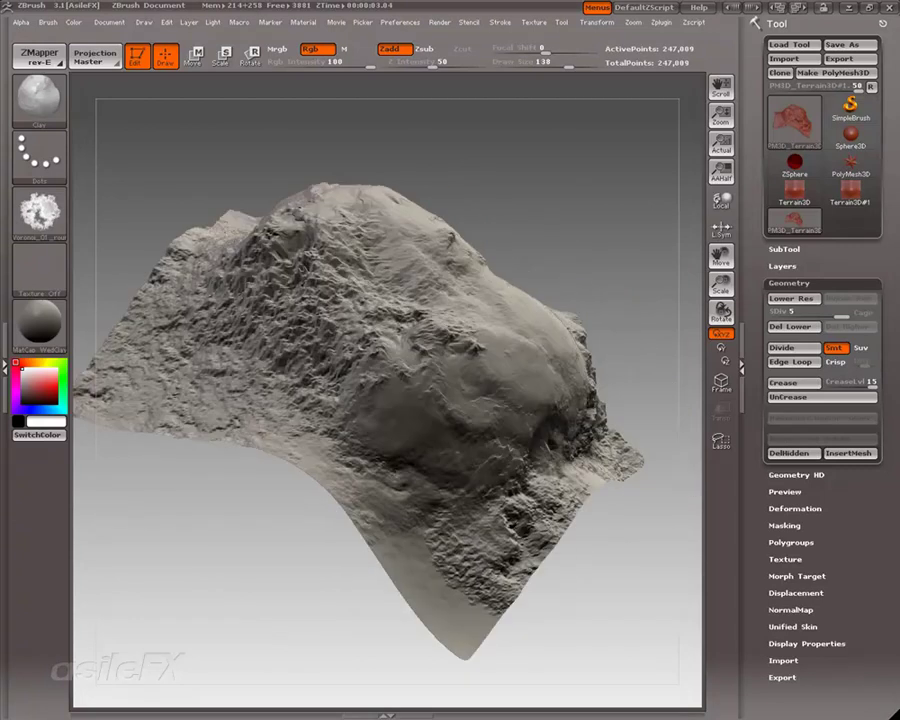
mouse_move(384, 314)
mouse_down()
mouse_move(396, 338)
mouse_move(366, 256)
mouse_move(402, 290)
mouse_up()
drag(537, 179, 598, 232)
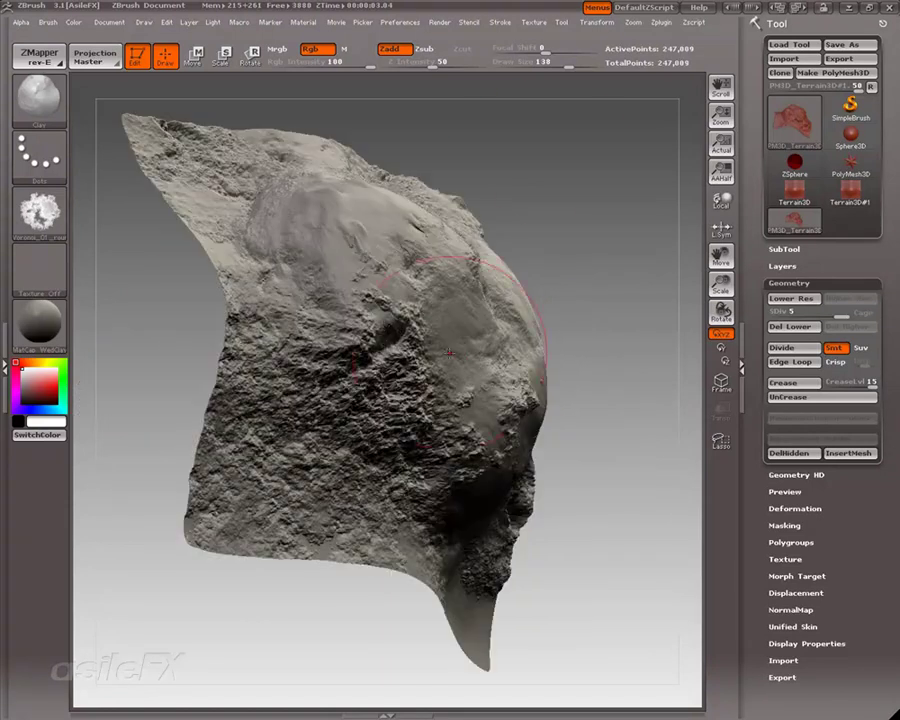
mouse_move(372, 286)
mouse_down()
mouse_move(420, 335)
mouse_move(412, 336)
mouse_up()
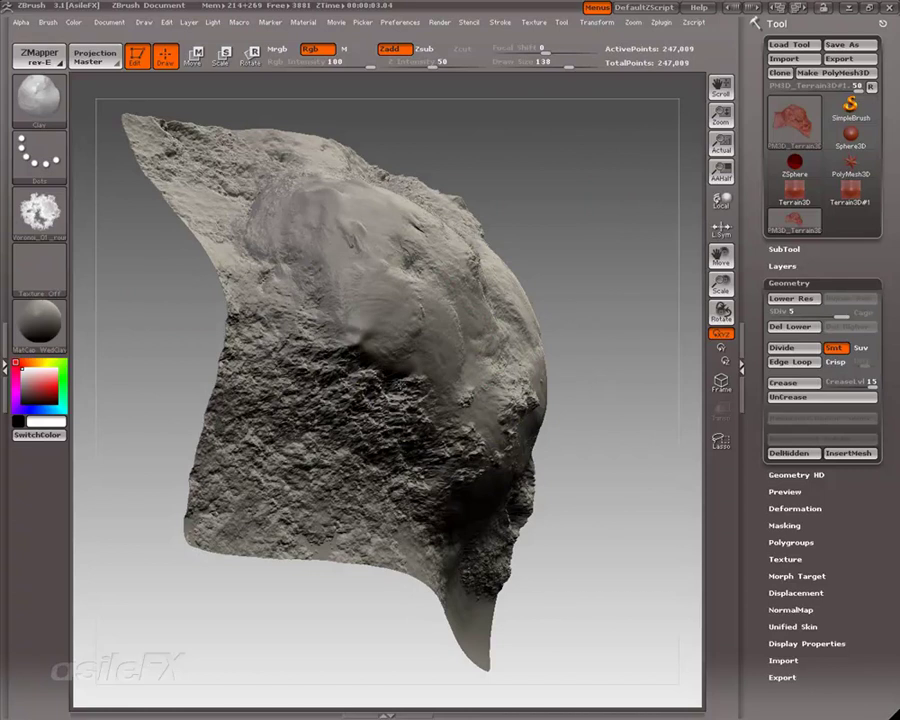
mouse_move(315, 383)
mouse_down()
mouse_move(322, 440)
mouse_move(368, 446)
mouse_move(306, 412)
mouse_move(367, 413)
mouse_up()
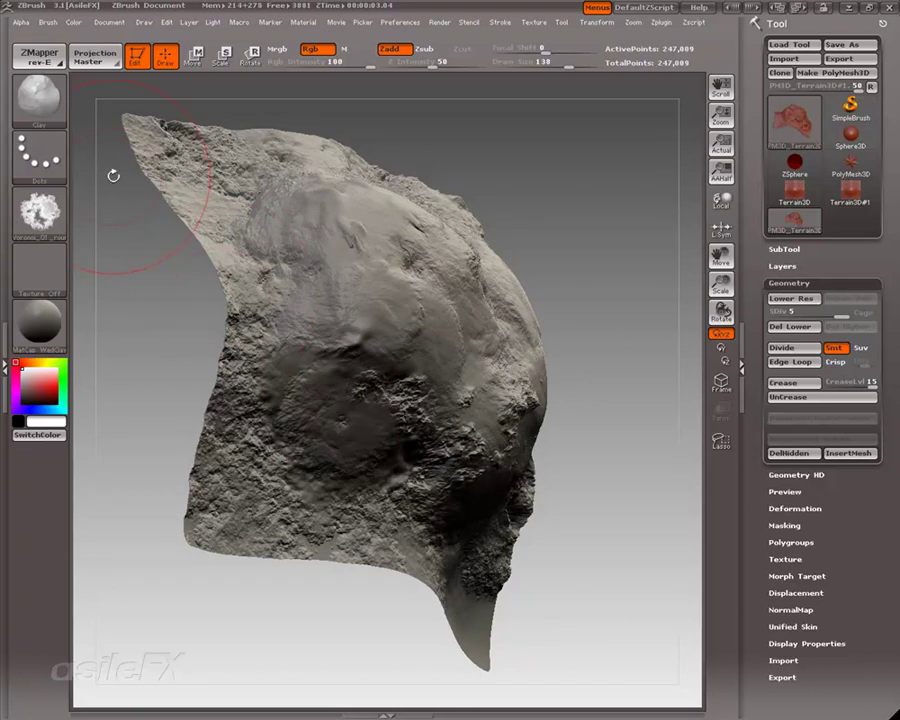
Change to the Spray stroke at draw size 72 and roughen the mound's front slope and hollows
click(38, 150)
click(346, 175)
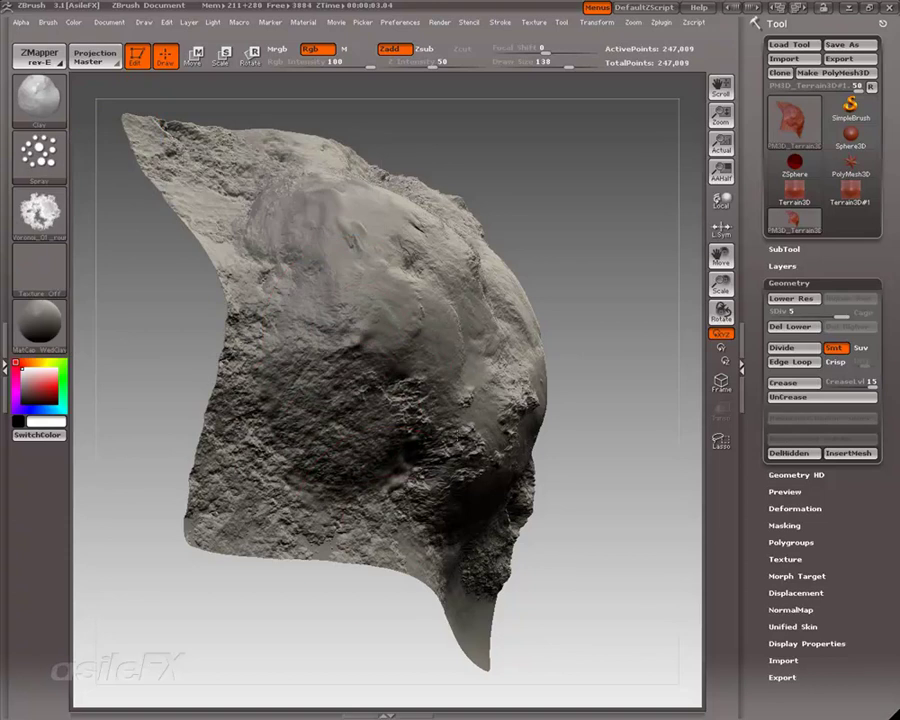
drag(612, 428, 380, 395)
key(space)
drag(430, 368, 400, 368)
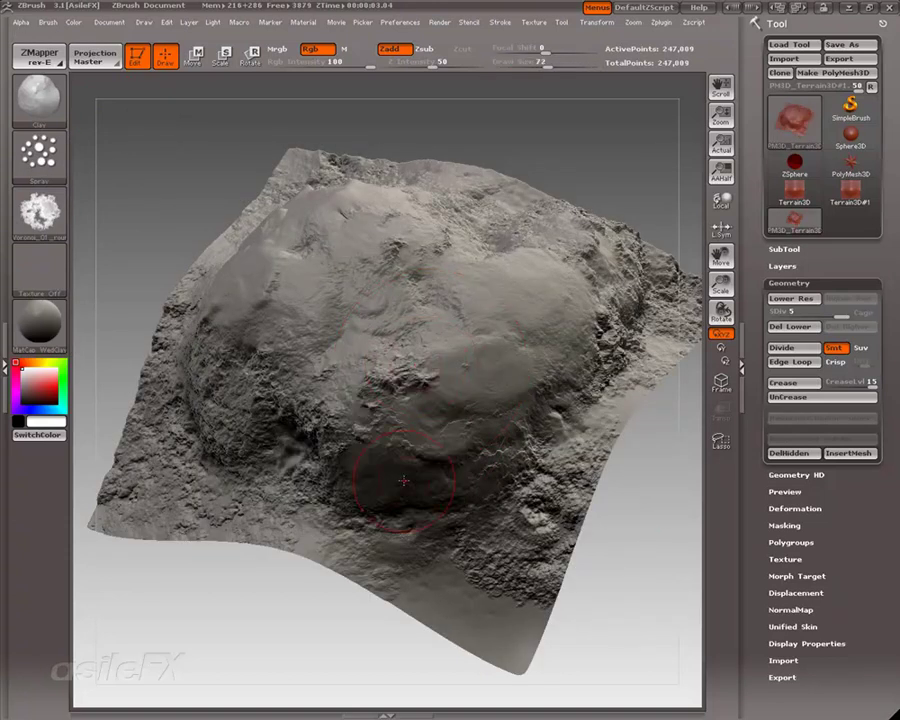
mouse_move(309, 405)
mouse_down()
mouse_move(295, 455)
mouse_move(285, 428)
mouse_move(325, 465)
mouse_move(390, 480)
mouse_move(367, 487)
mouse_up()
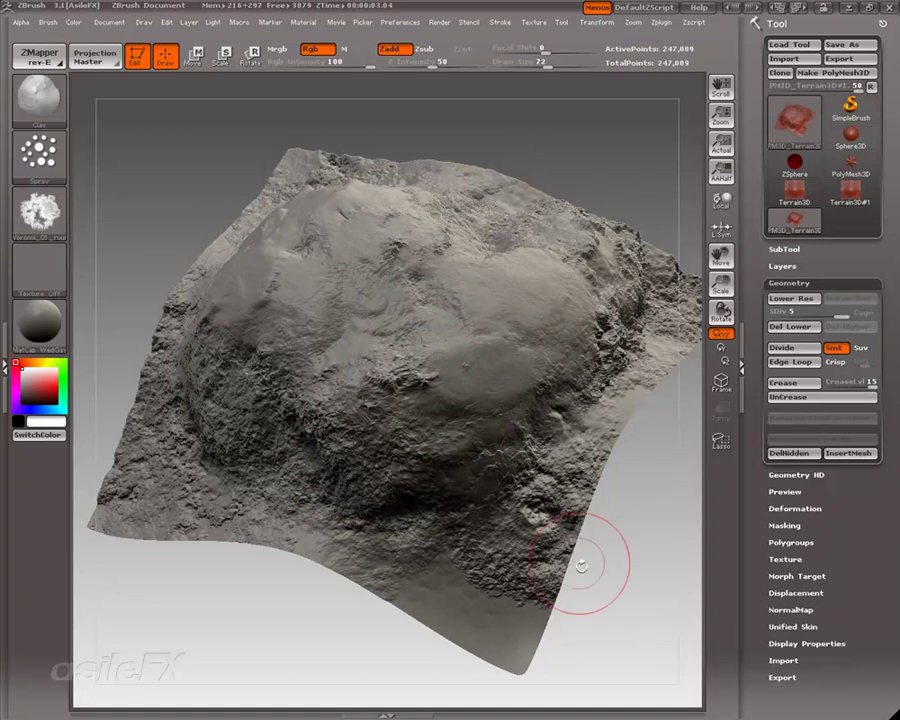
Spray fine Clay rock texture around the mound's remaining sides, undoing the last smoothing stroke on its front face
mouse_move(583, 563)
mouse_down()
mouse_move(612, 546)
mouse_move(600, 560)
mouse_up()
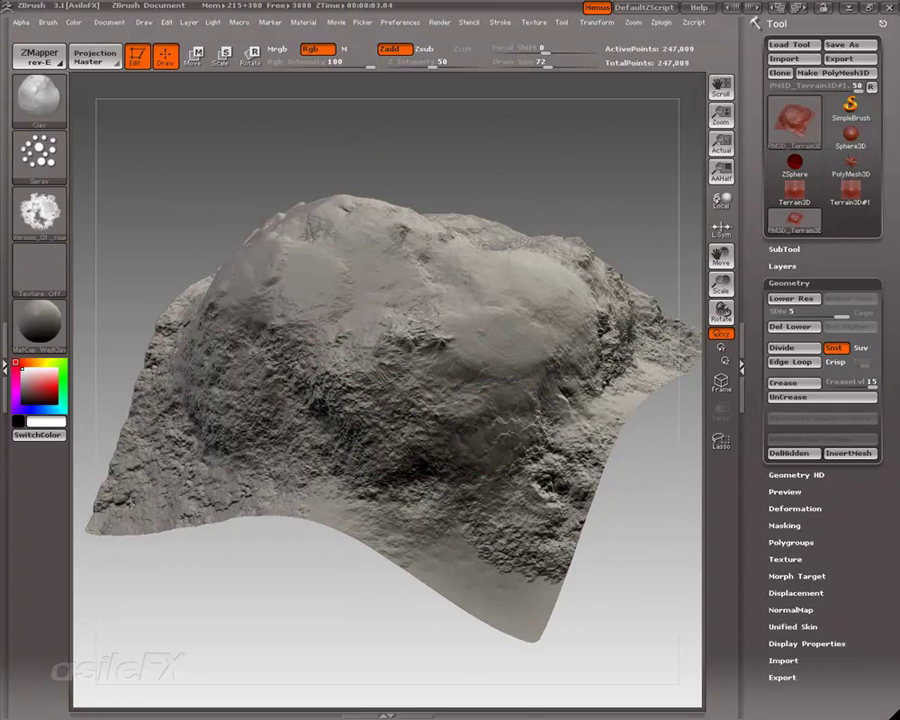
mouse_move(395, 405)
mouse_down()
mouse_move(345, 425)
mouse_move(312, 370)
mouse_move(325, 395)
mouse_move(400, 422)
mouse_up()
drag(635, 510, 344, 268)
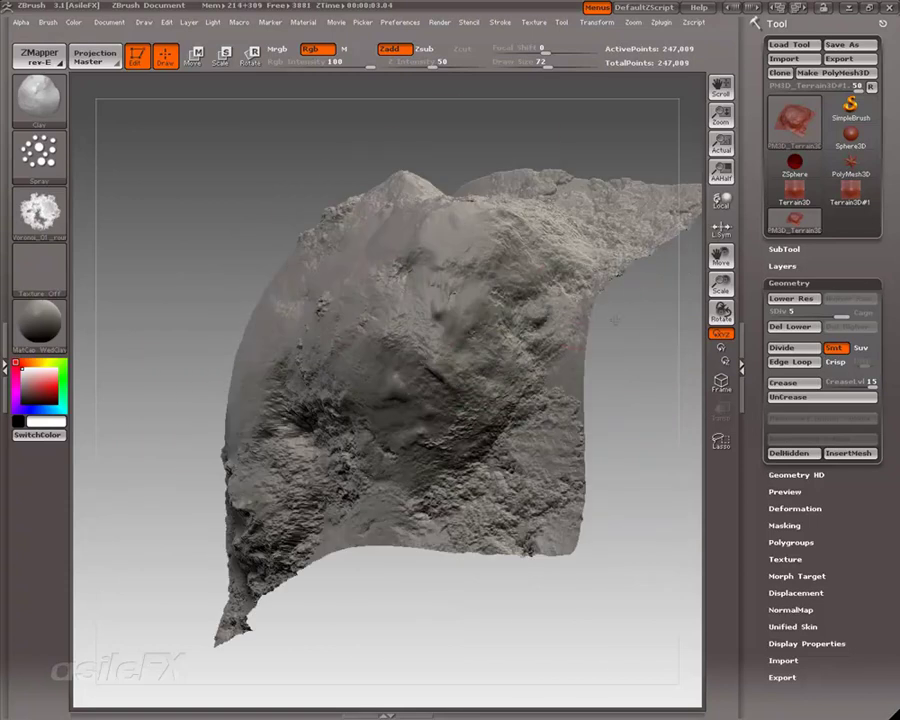
drag(611, 311, 315, 175)
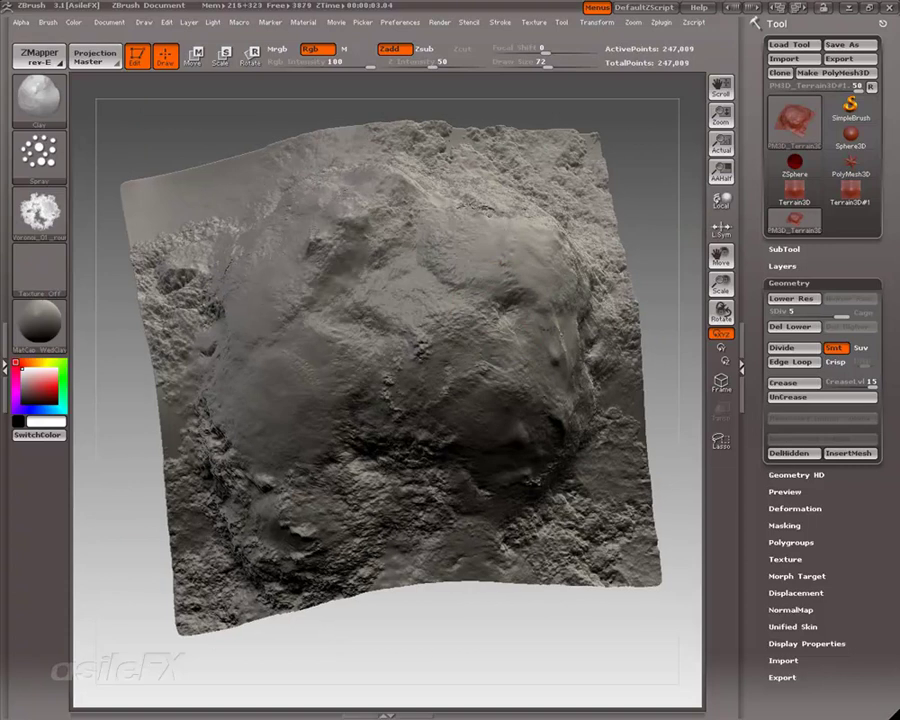
drag(496, 625, 508, 500)
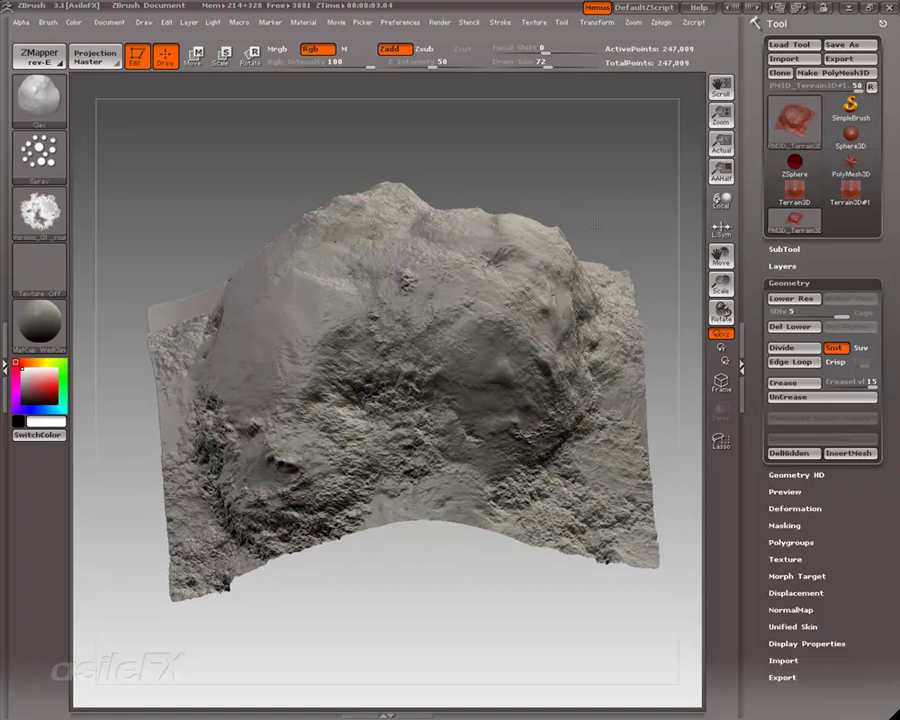
drag(520, 210, 286, 250)
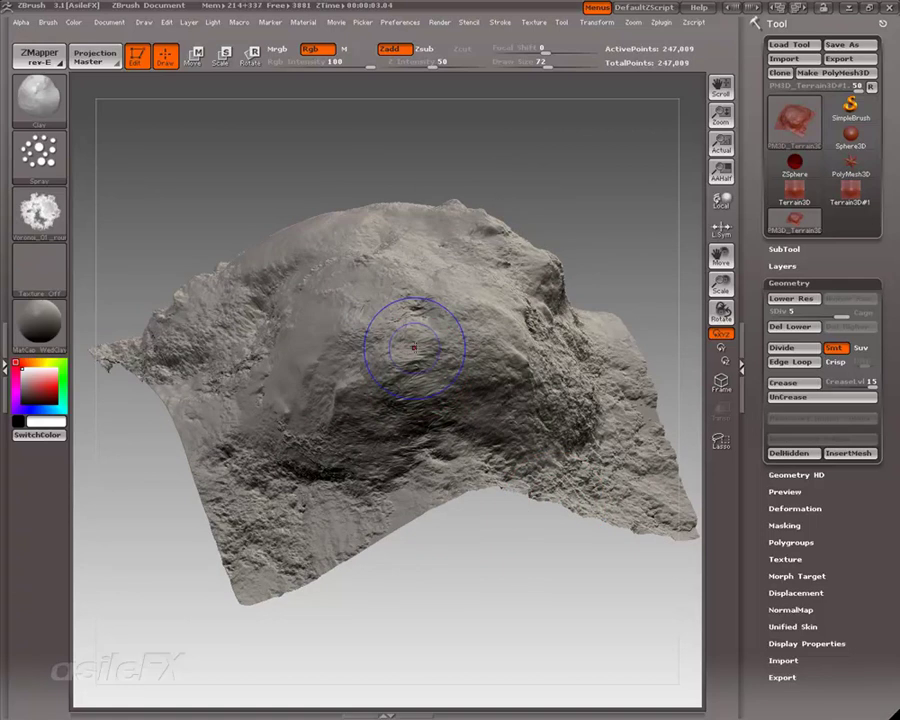
shift+drag(414, 348, 413, 386)
key(ctrl+z)
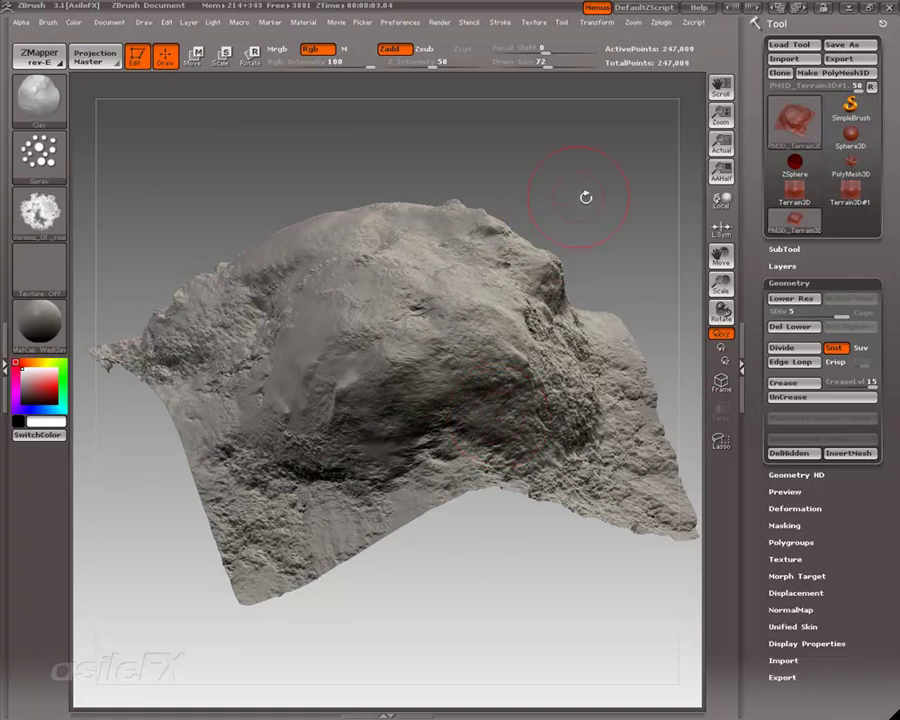
Subdivide the terrain mesh to SDiv level 6
drag(586, 197, 580, 261)
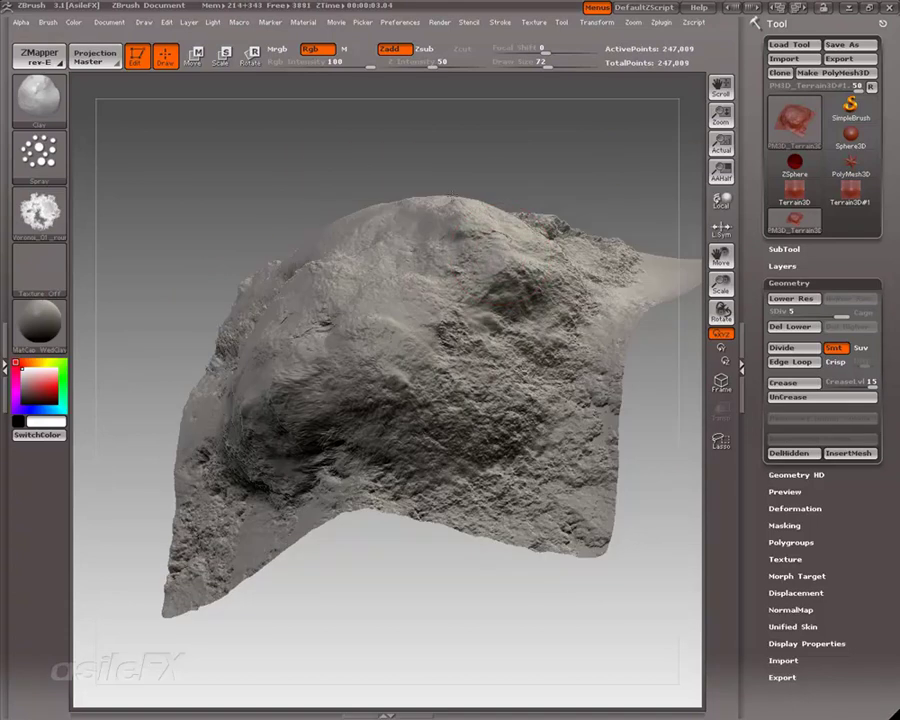
drag(478, 562, 616, 348)
drag(605, 149, 625, 104)
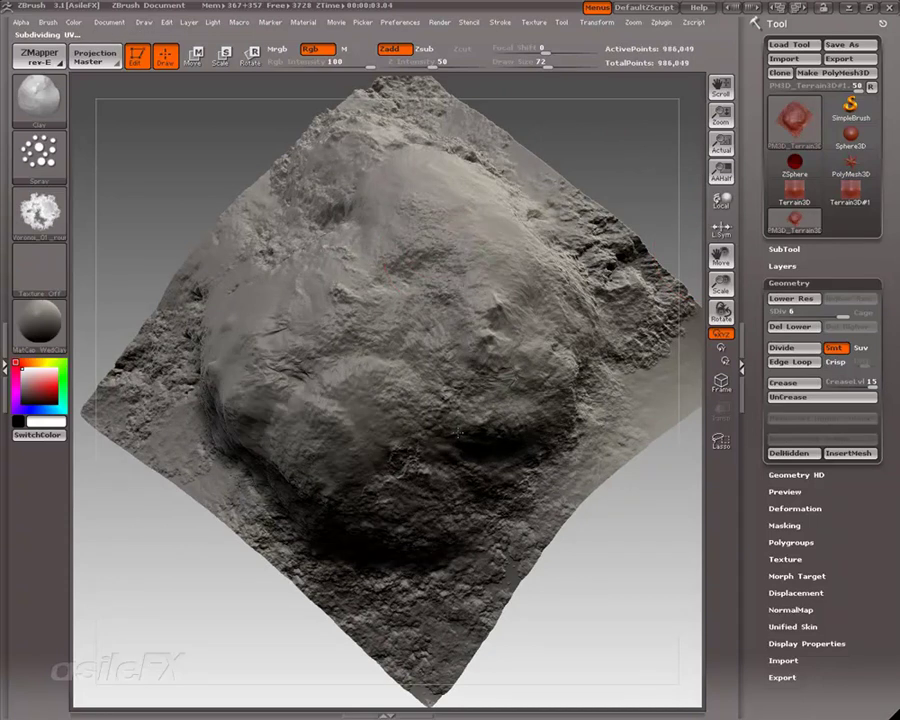
drag(609, 173, 606, 104)
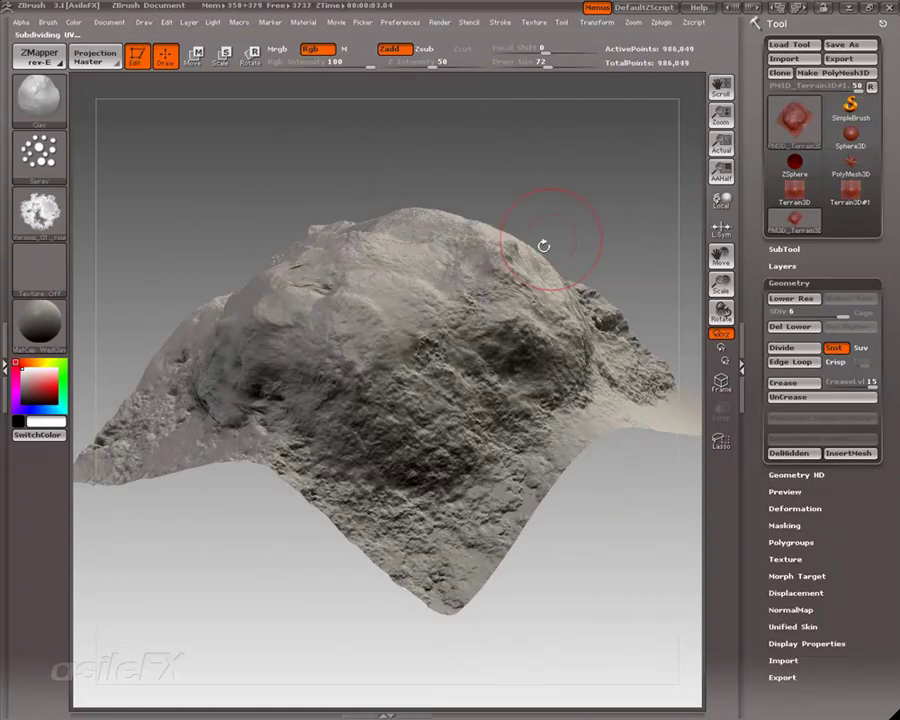
Set the draw size to 130 and spray finer rock detail over the mound's top and slopes
key(space)
mouse_move(371, 326)
mouse_down()
mouse_move(397, 325)
mouse_move(366, 345)
mouse_up()
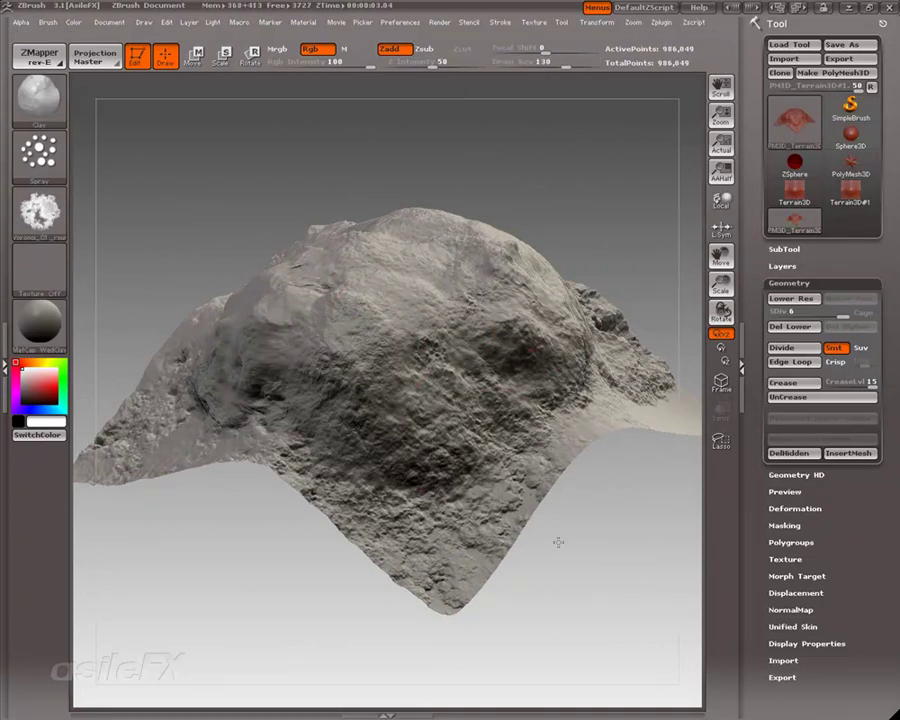
mouse_move(558, 542)
mouse_down()
mouse_move(516, 490)
mouse_move(430, 547)
mouse_move(450, 546)
mouse_up()
mouse_move(502, 322)
mouse_down()
mouse_move(535, 385)
mouse_move(424, 481)
mouse_up()
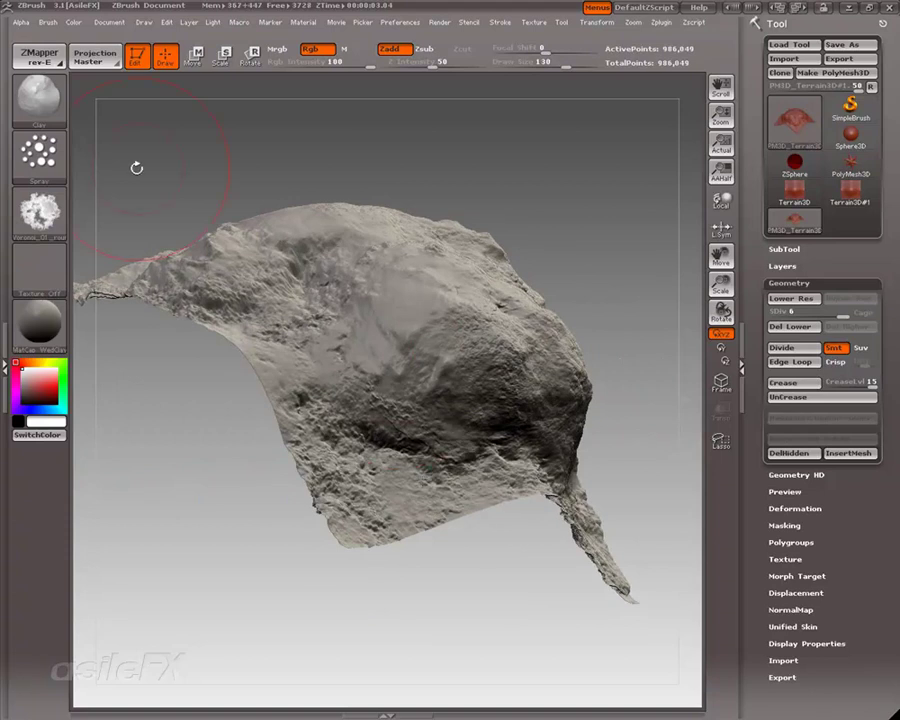
Change to the Dots stroke and texture the smooth side slope and the mound's lower flank with Clay
click(38, 153)
click(114, 174)
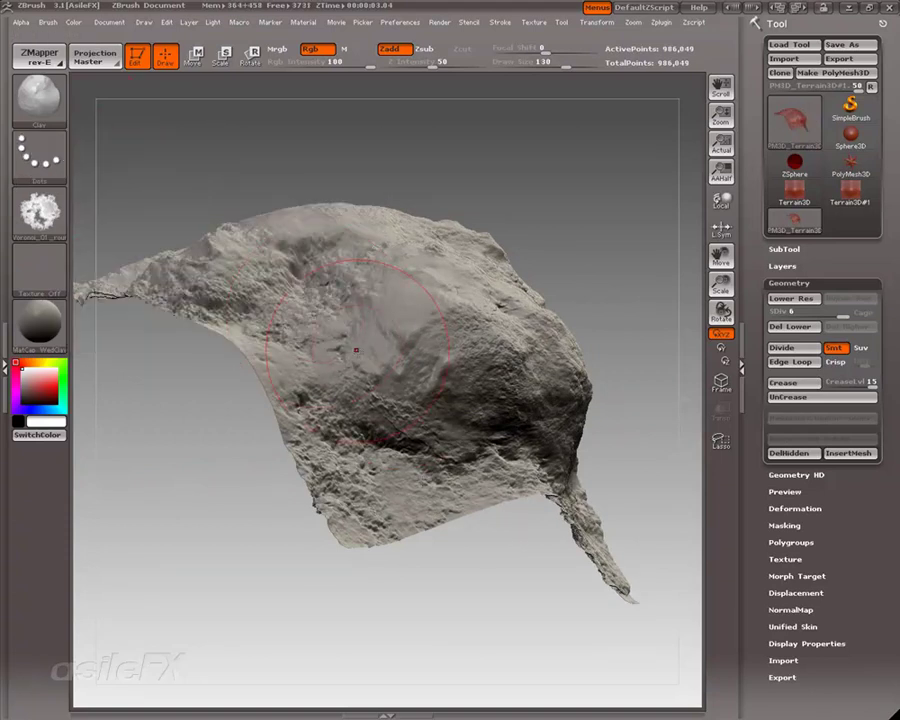
mouse_move(360, 372)
mouse_down()
mouse_move(383, 370)
mouse_move(404, 430)
mouse_move(392, 454)
mouse_move(478, 458)
mouse_up()
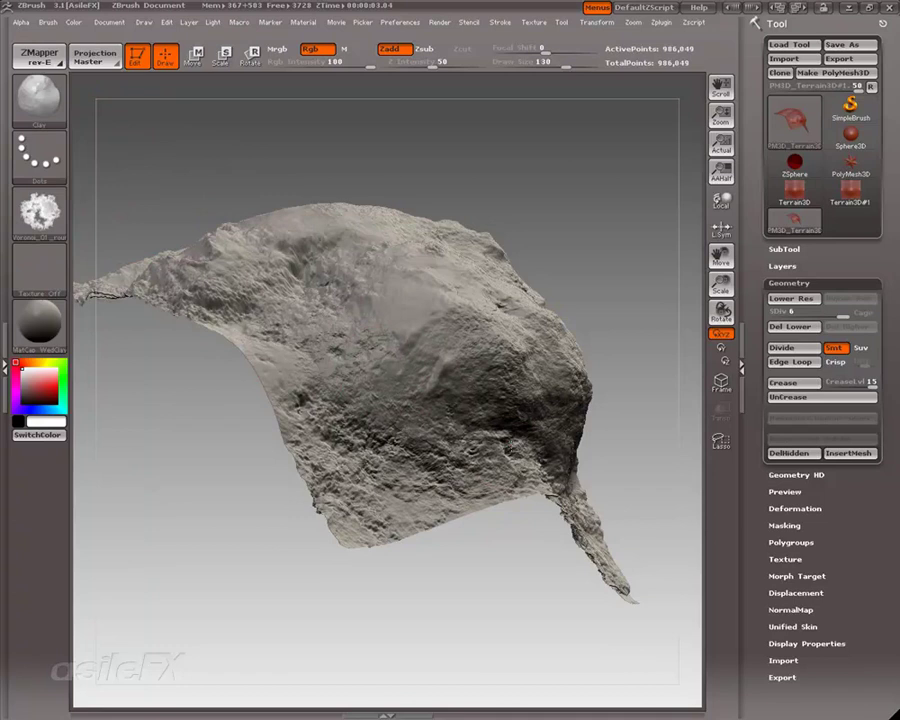
drag(602, 247, 530, 380)
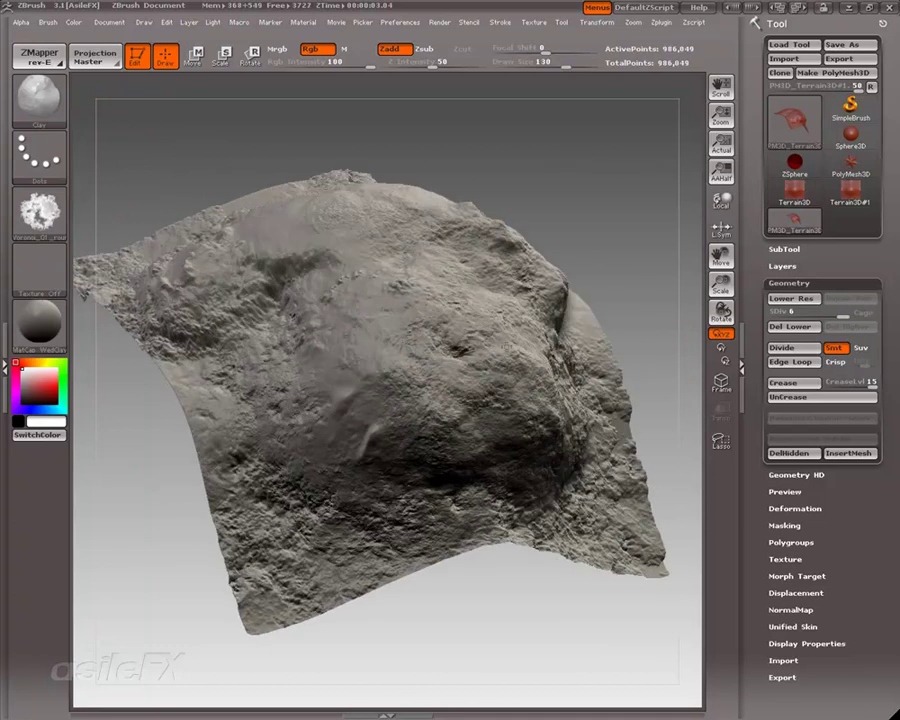
drag(613, 302, 480, 300)
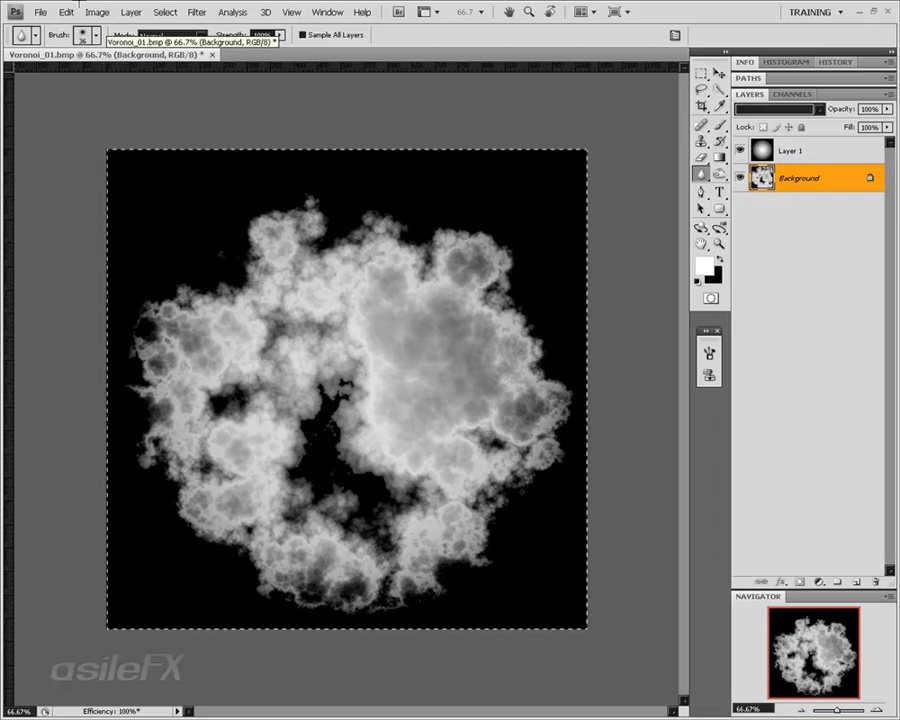
Define the whole selected cloud canvas as a brush preset under the suggested name, and deselect the canvas
click(97, 12)
mouse_move(67, 12)
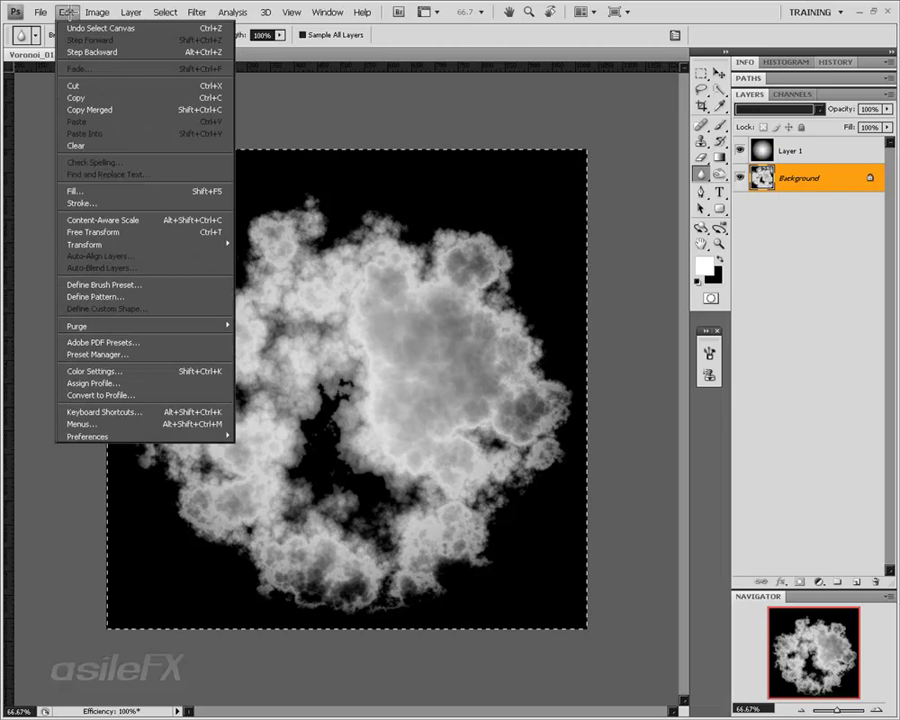
click(104, 285)
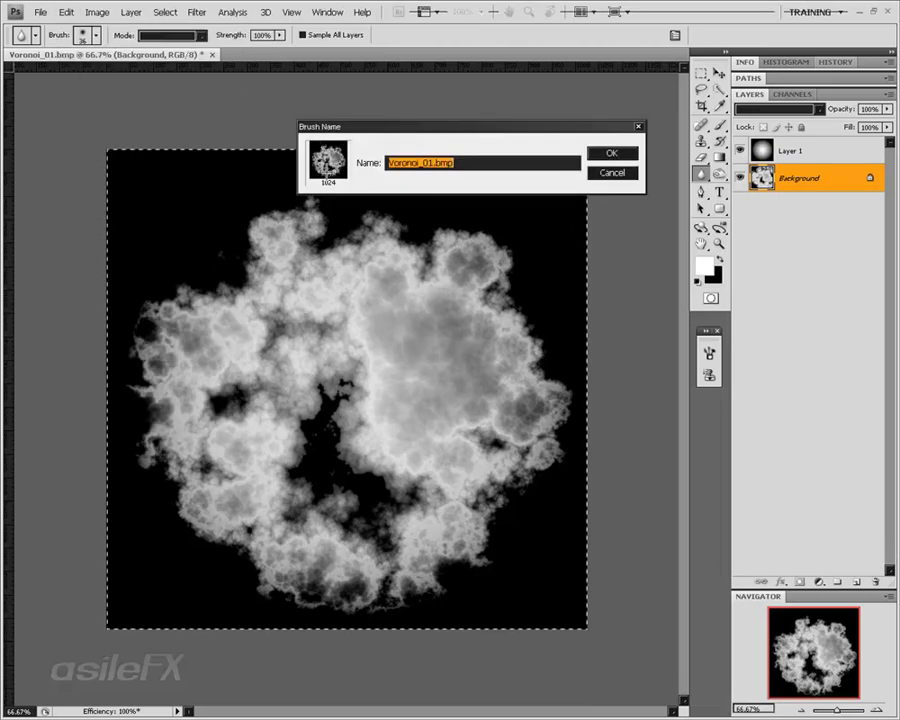
click(612, 153)
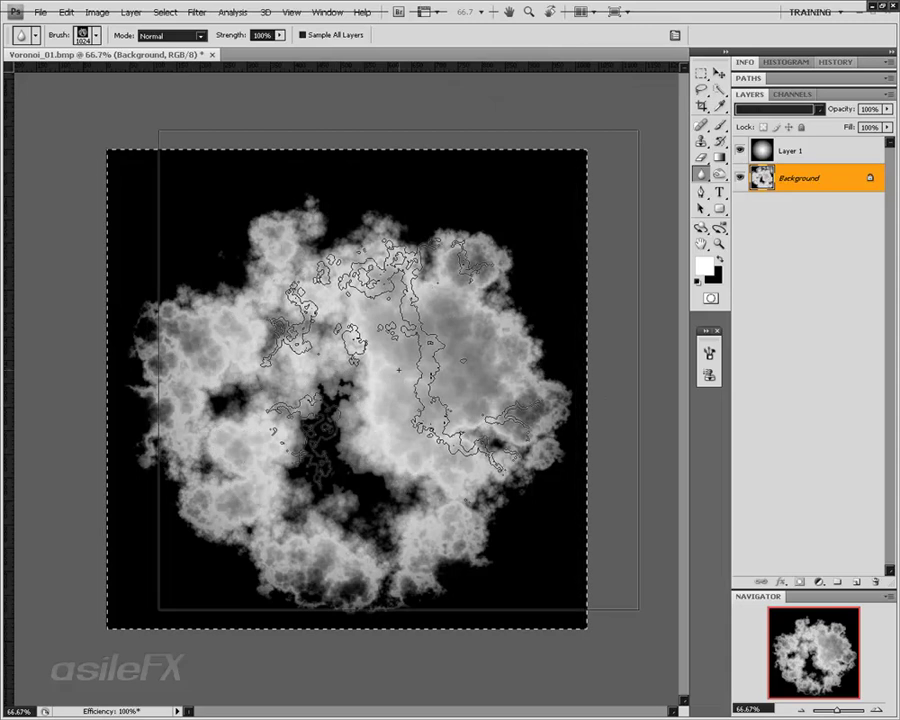
key(m)
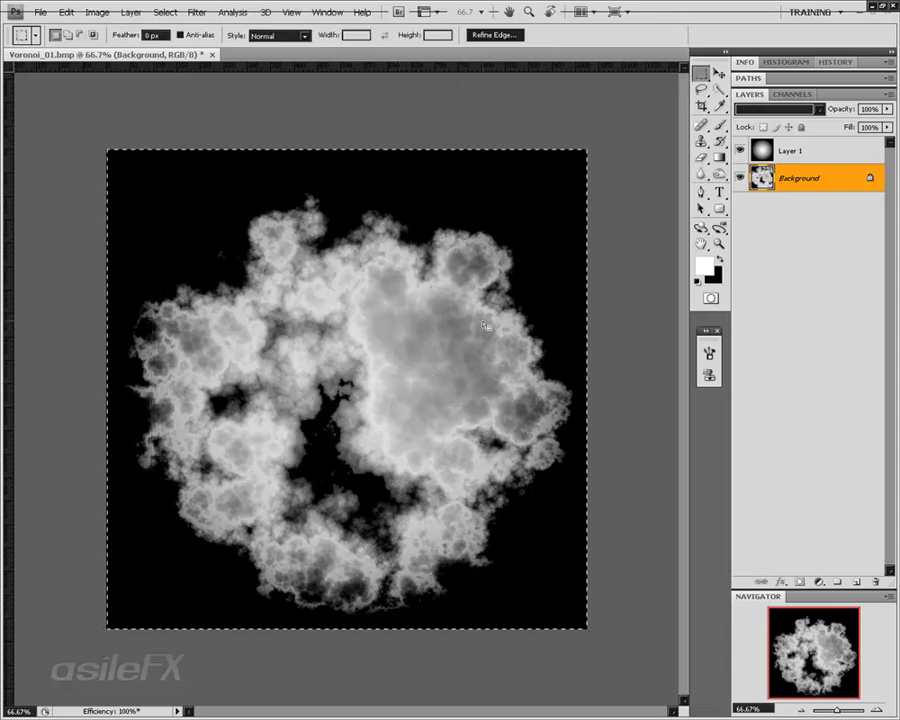
click(628, 319)
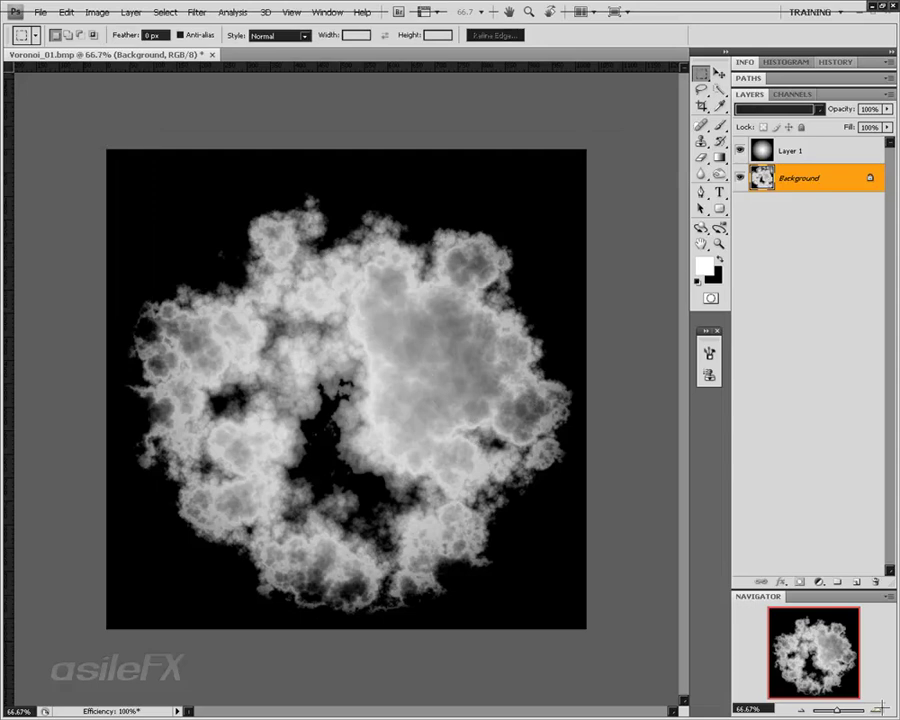
Select Layer 1 and create a new document from the current history state
key(ctrl+1)
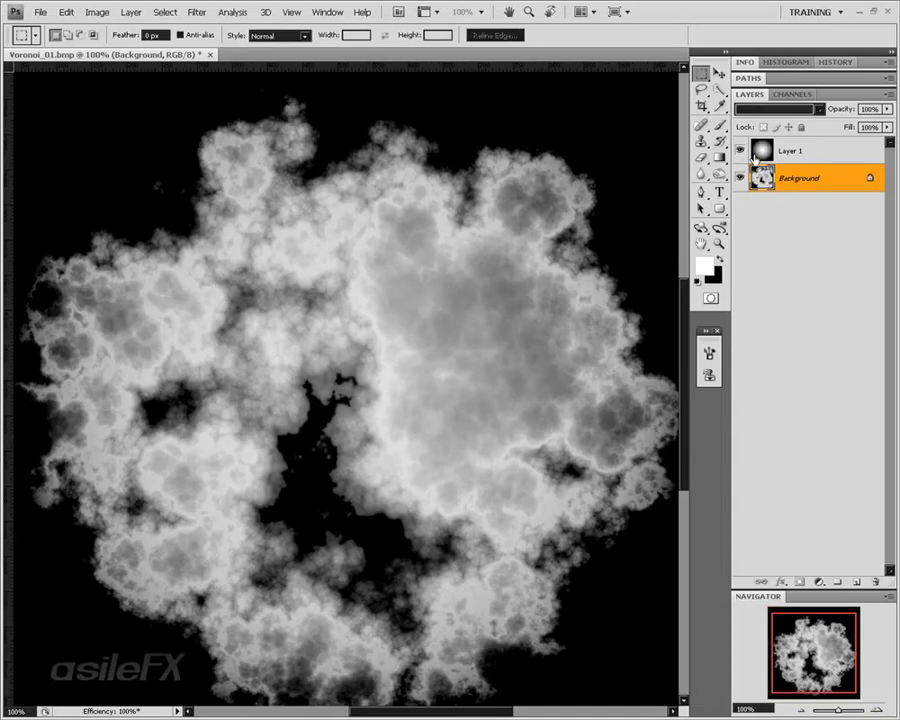
click(829, 155)
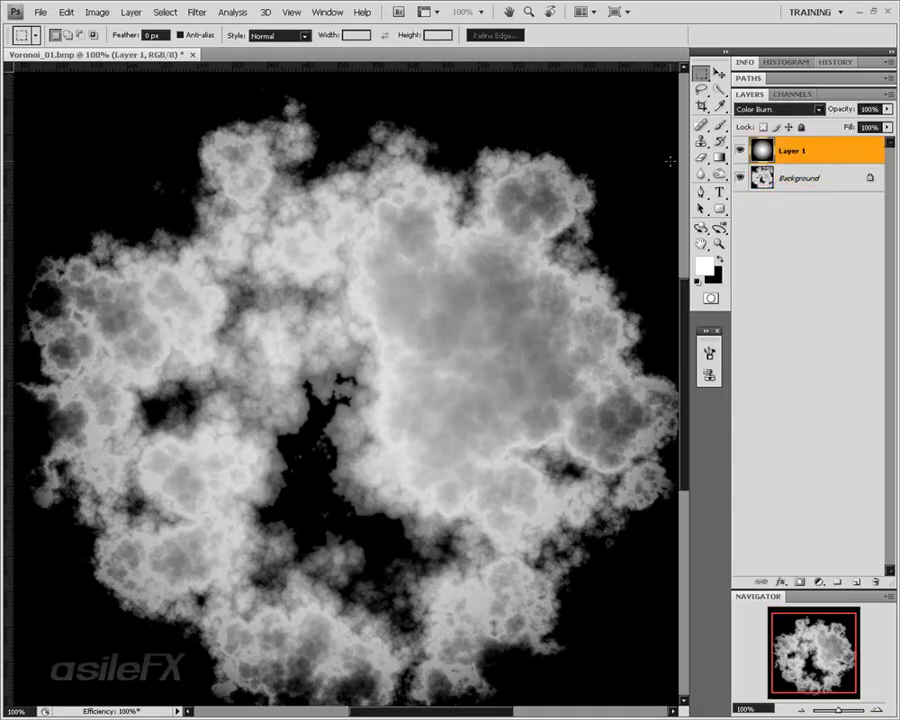
click(835, 62)
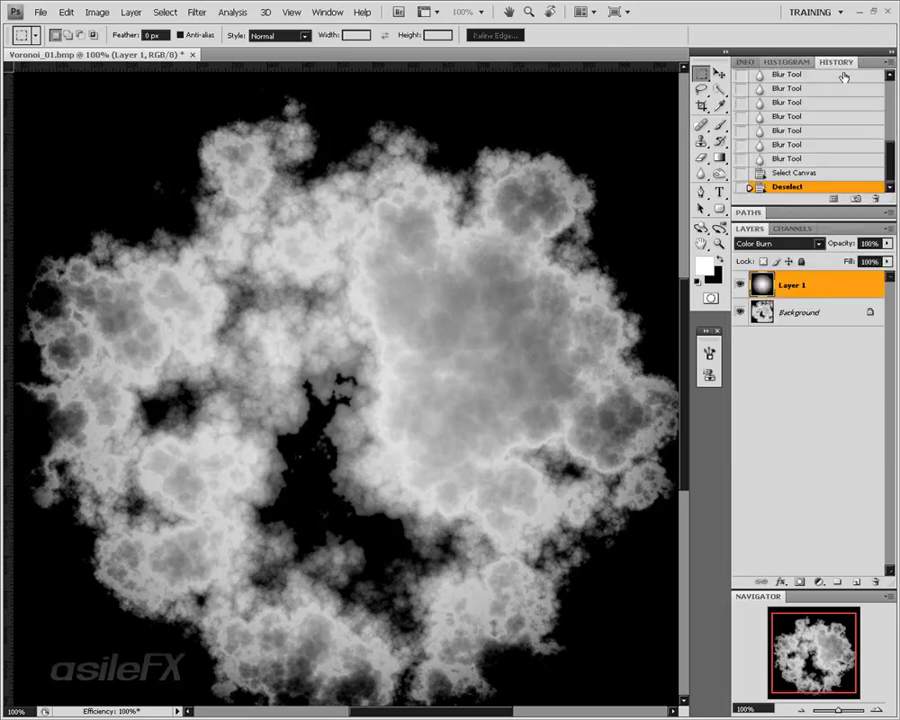
click(835, 198)
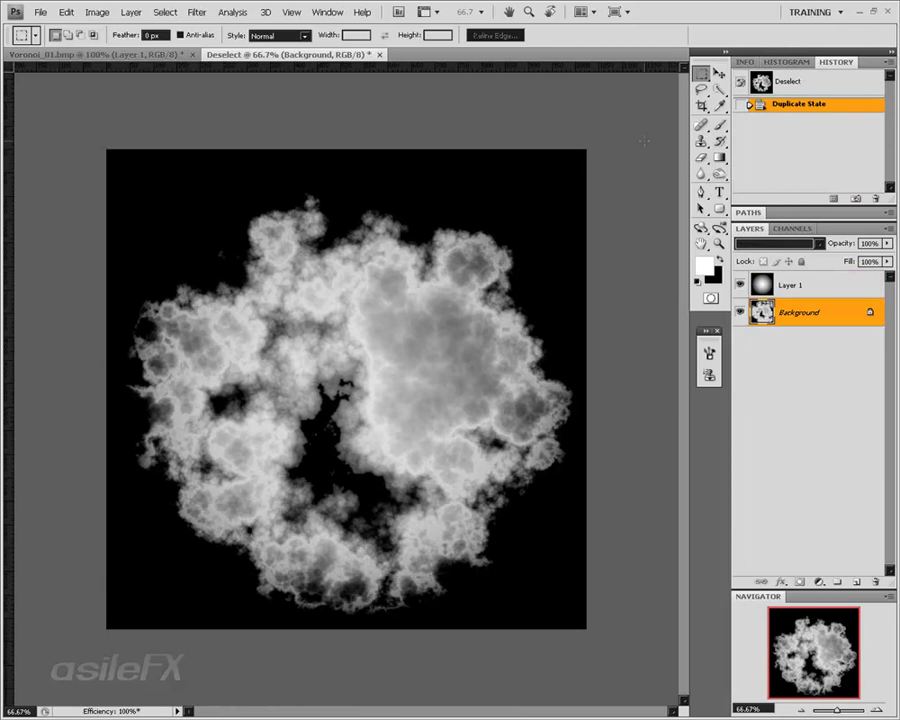
Flatten the duplicated image and convert its background into a regular layer with Normal mode and 100% opacity
click(131, 12)
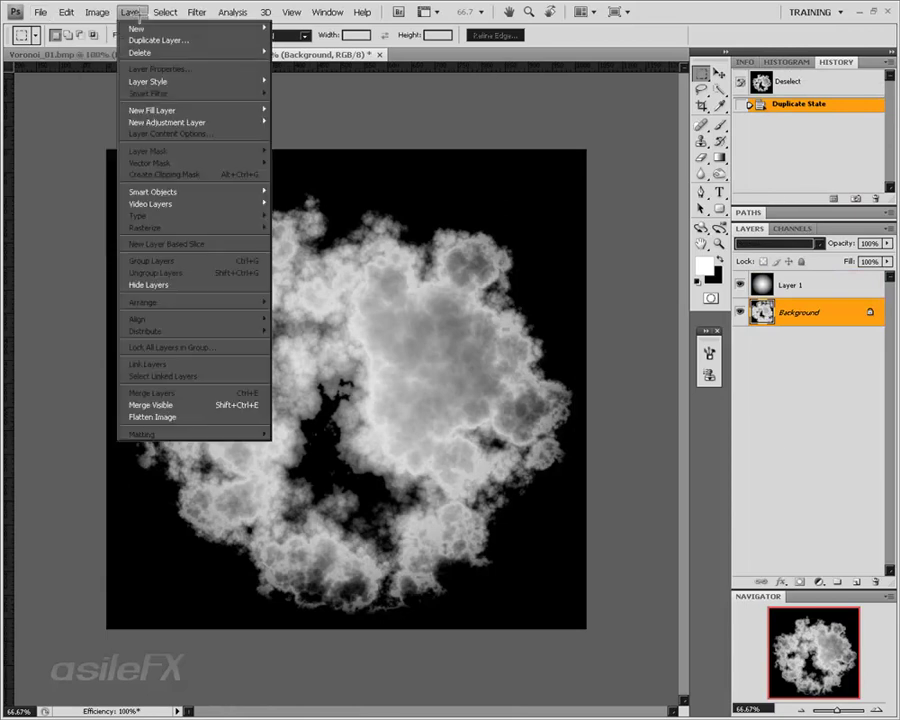
click(140, 414)
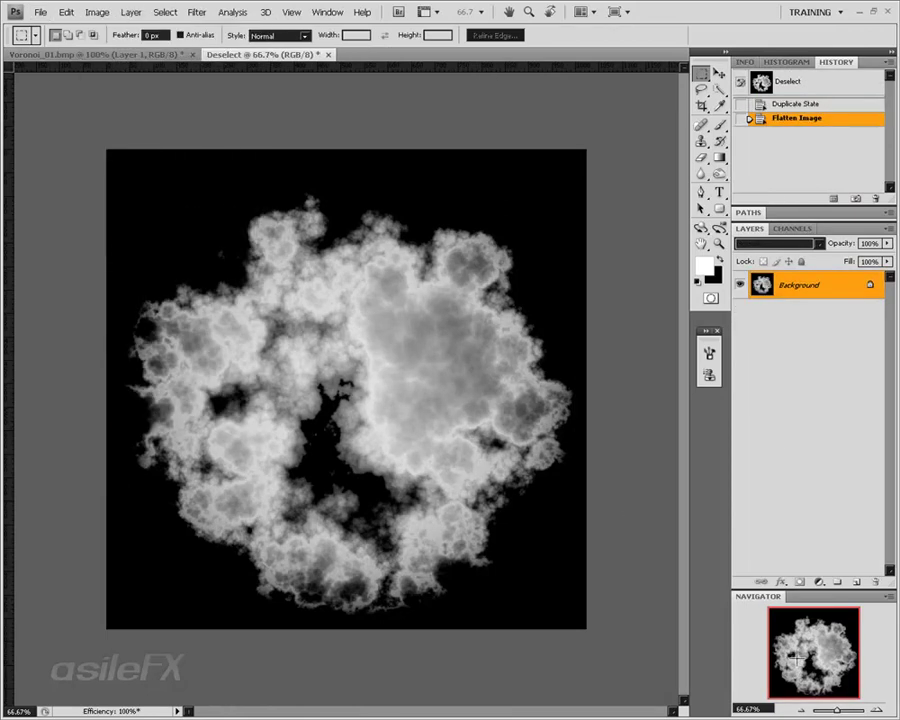
click(879, 709)
double_click(822, 288)
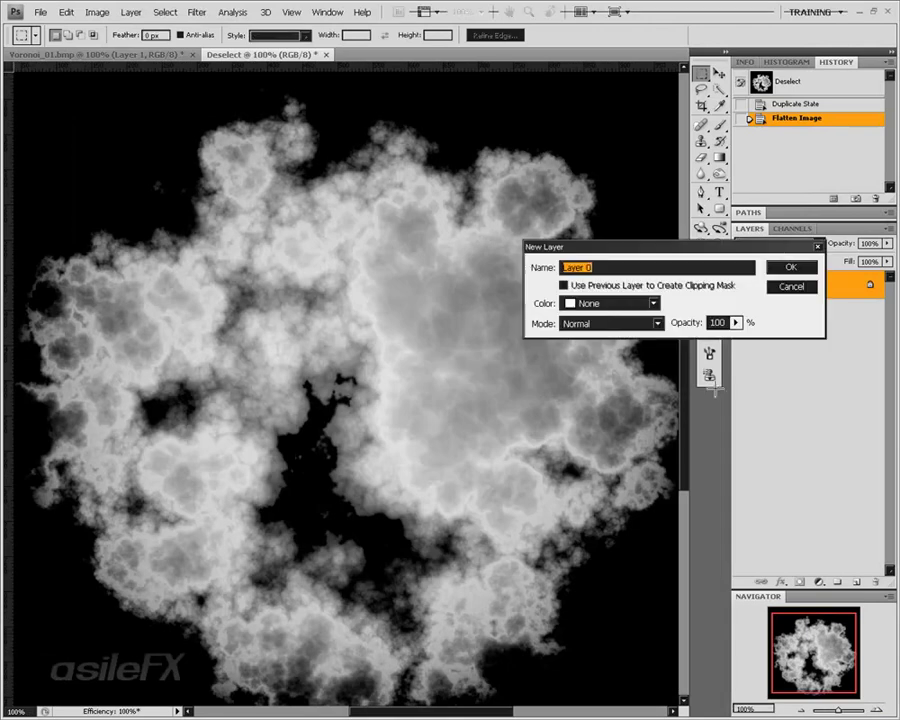
click(786, 267)
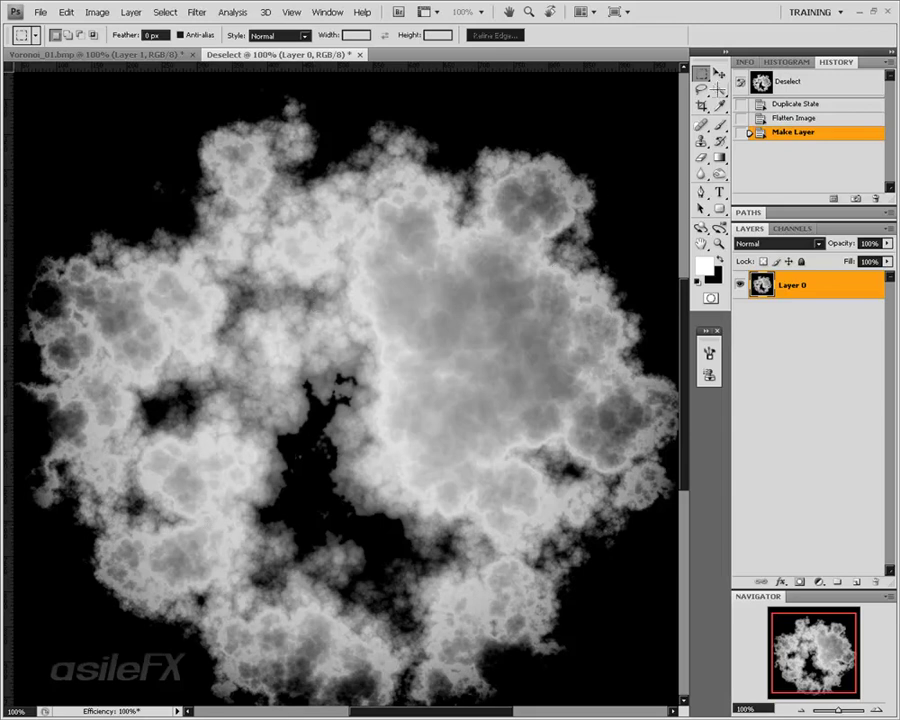
click(717, 88)
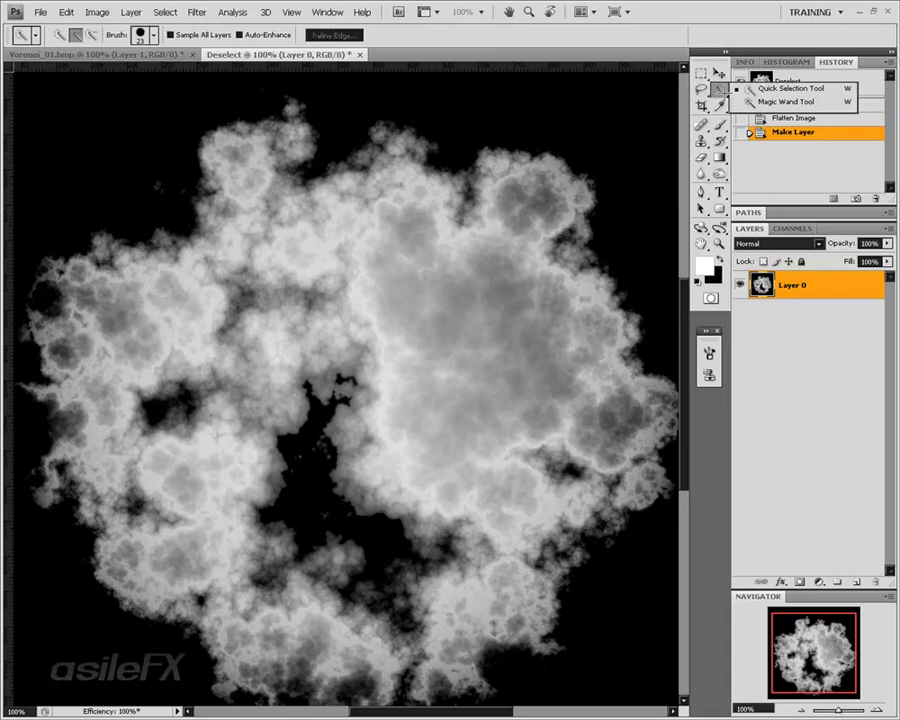
click(765, 88)
drag(393, 295, 502, 424)
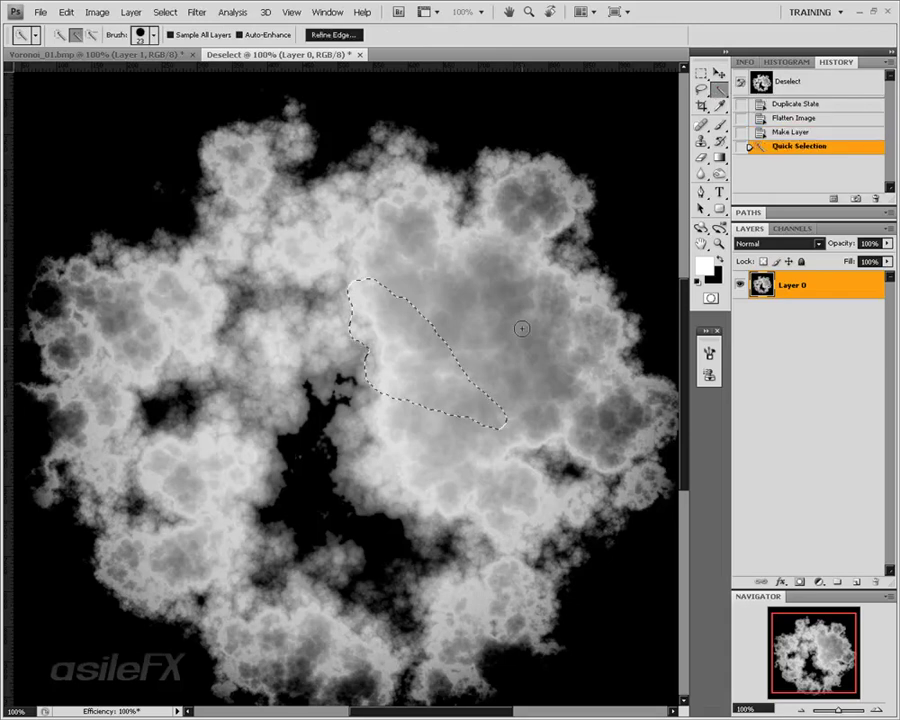
key(m)
key(ctrl+d)
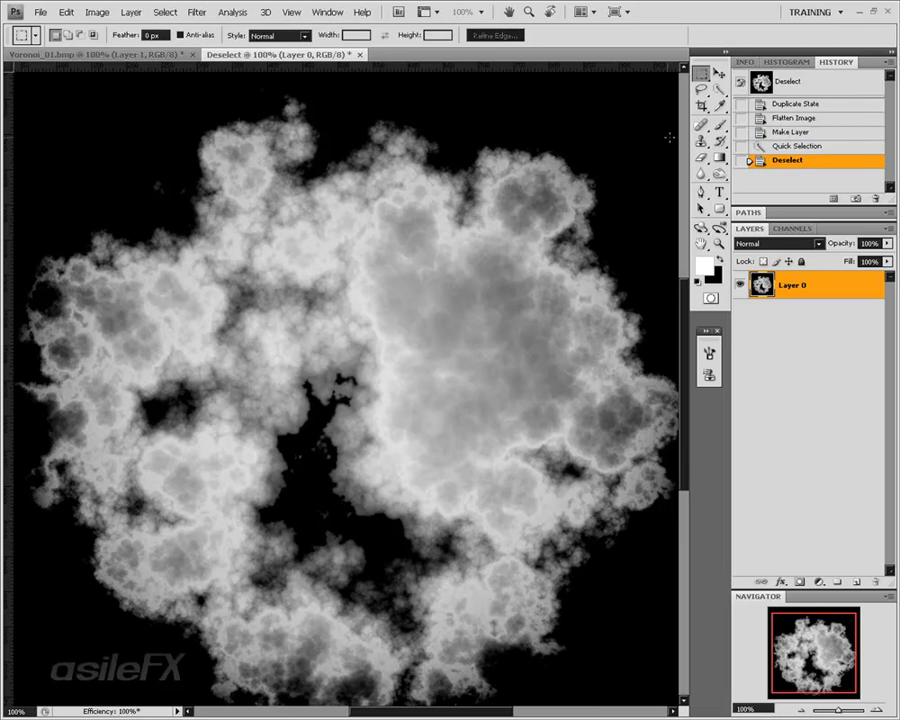
Select the black area around and inside the cloud with the Magic Wand at a tolerance of 20
key(w)
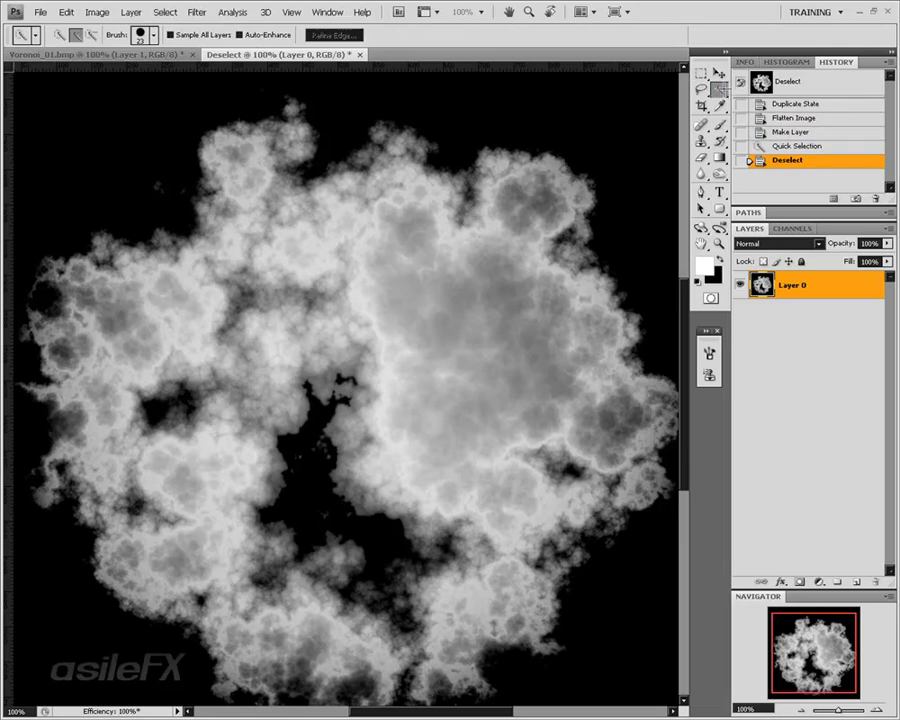
right_click(719, 89)
click(752, 102)
click(477, 99)
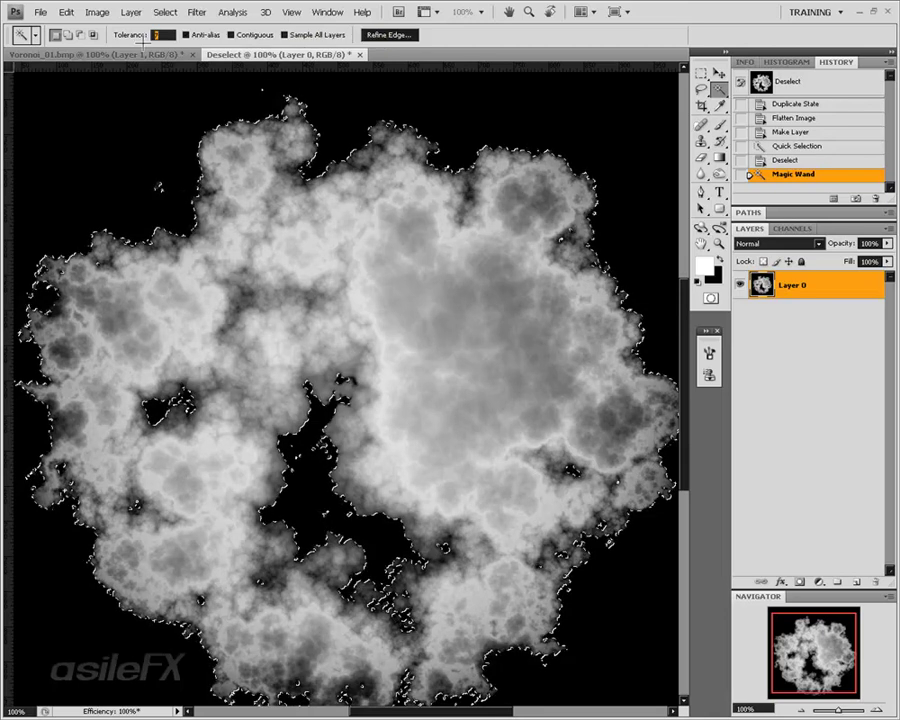
key(ctrl+d)
click(137, 131)
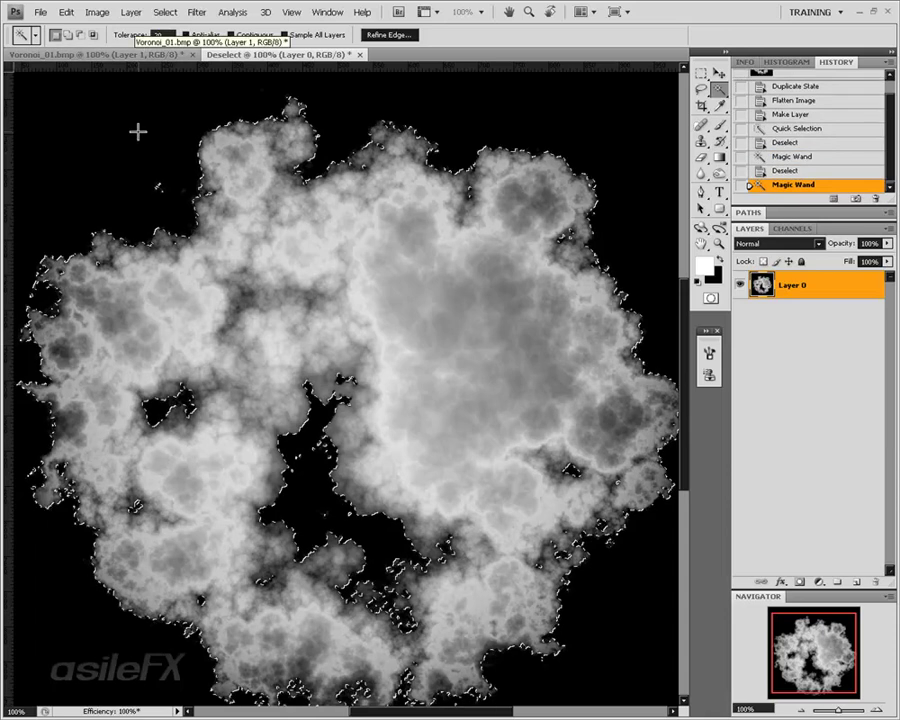
Extend the black background selection with Similar, and apply Grow to it twice
right_click(421, 399)
click(479, 459)
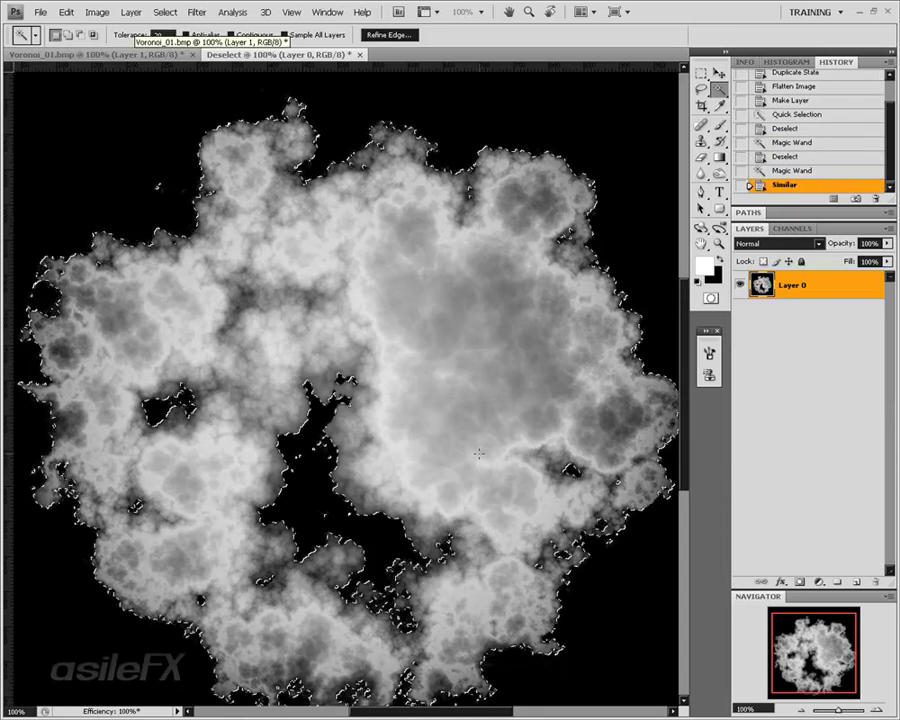
right_click(361, 355)
click(410, 400)
right_click(417, 382)
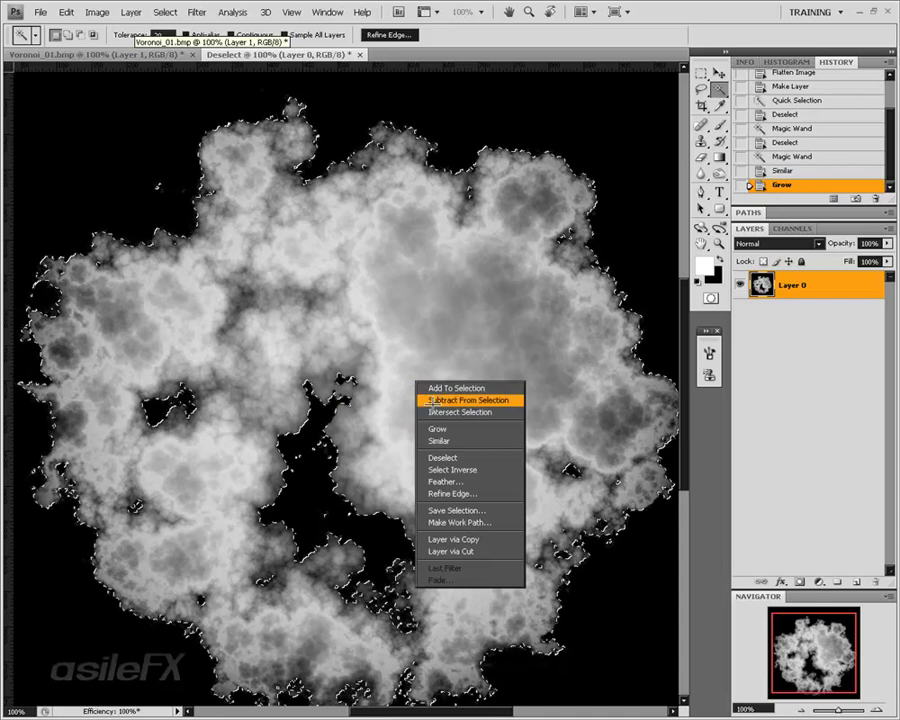
click(433, 429)
Refine the selection edge with radius 2.3 px, contrast 94%, feather 1.4 px and contract/expand -22%
right_click(411, 270)
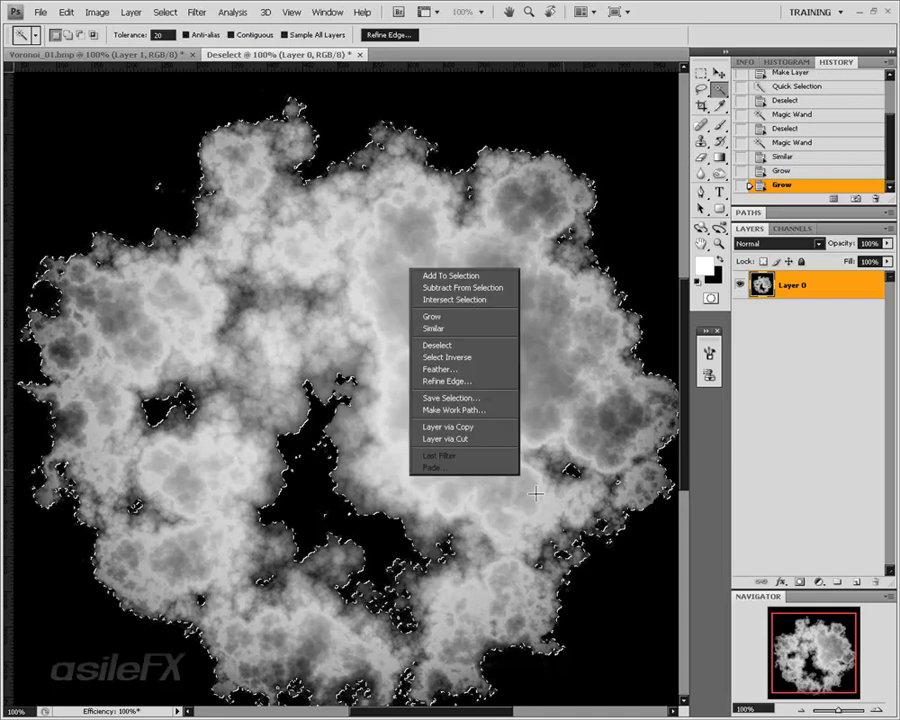
click(470, 381)
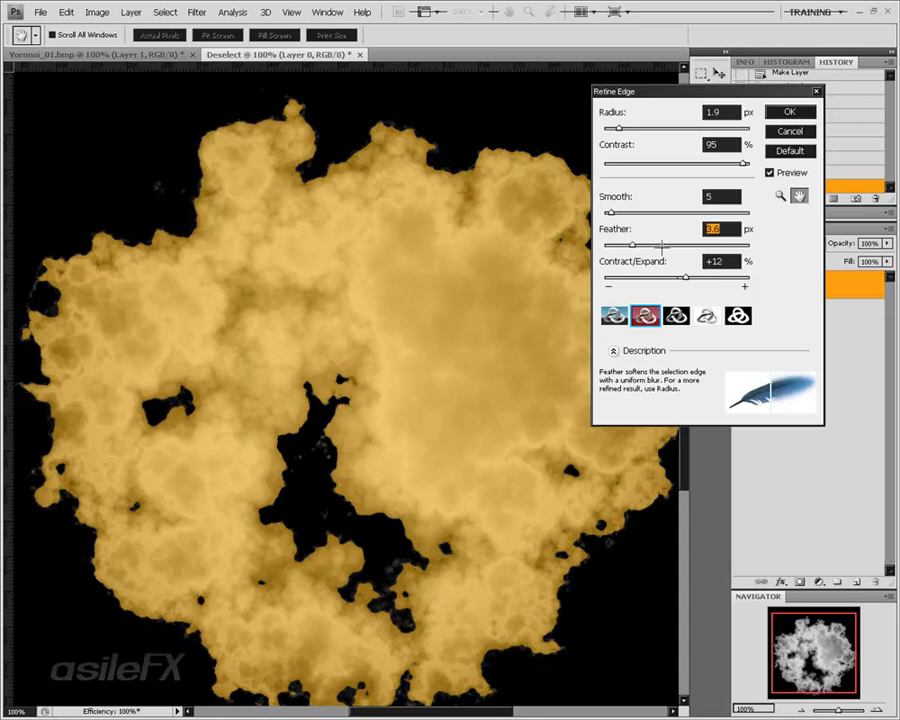
drag(624, 246, 615, 245)
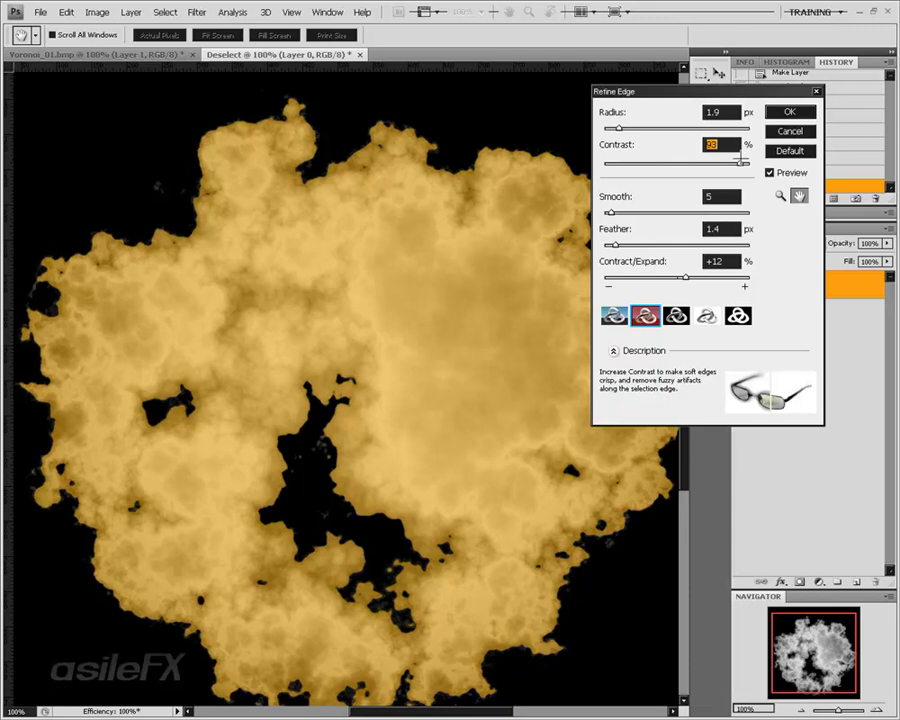
drag(619, 128, 607, 128)
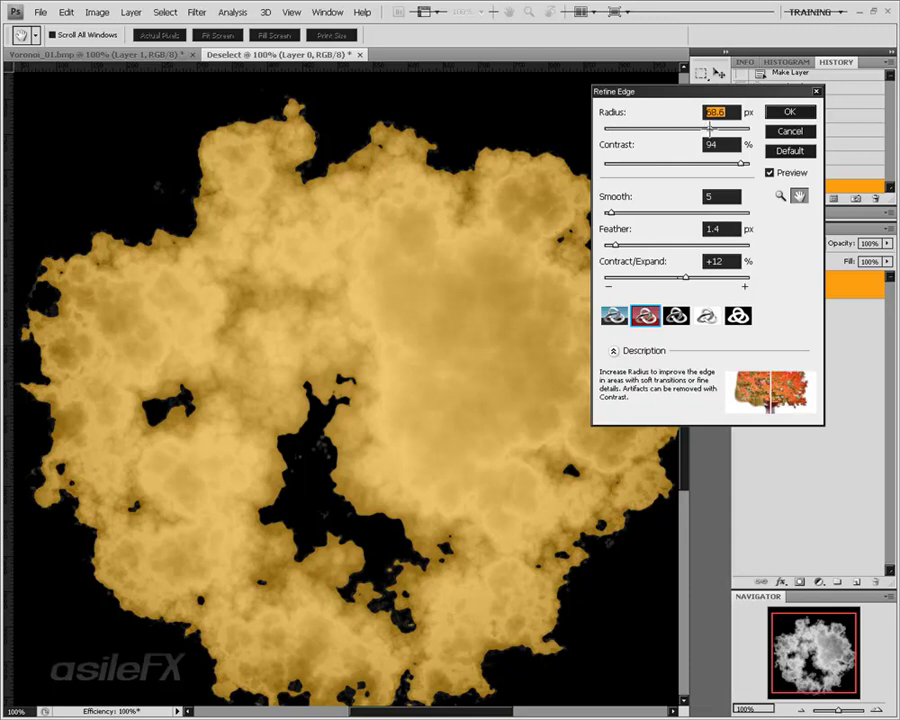
click(606, 128)
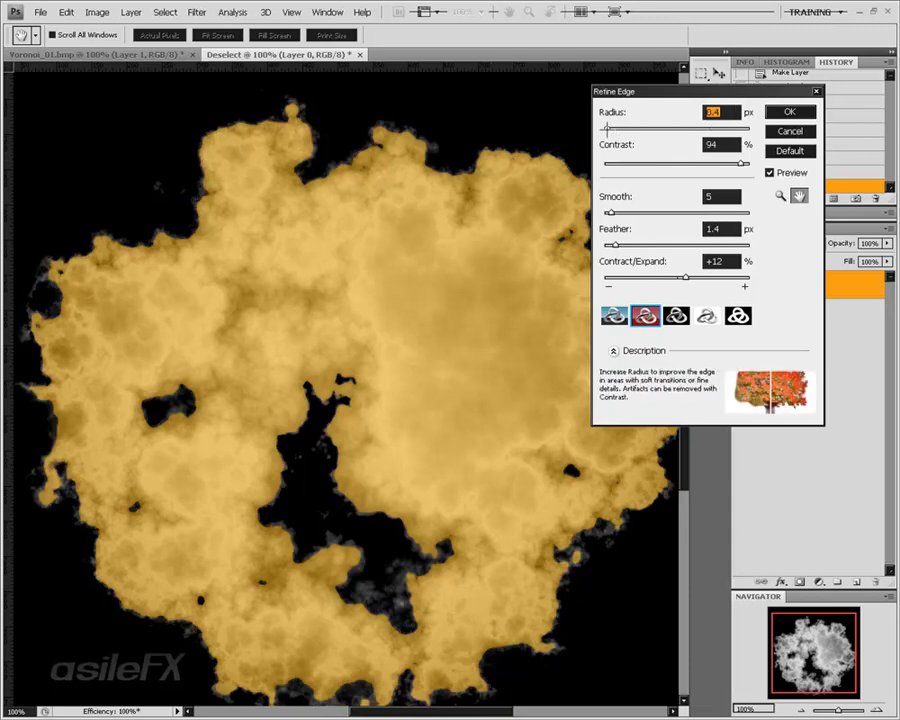
click(620, 128)
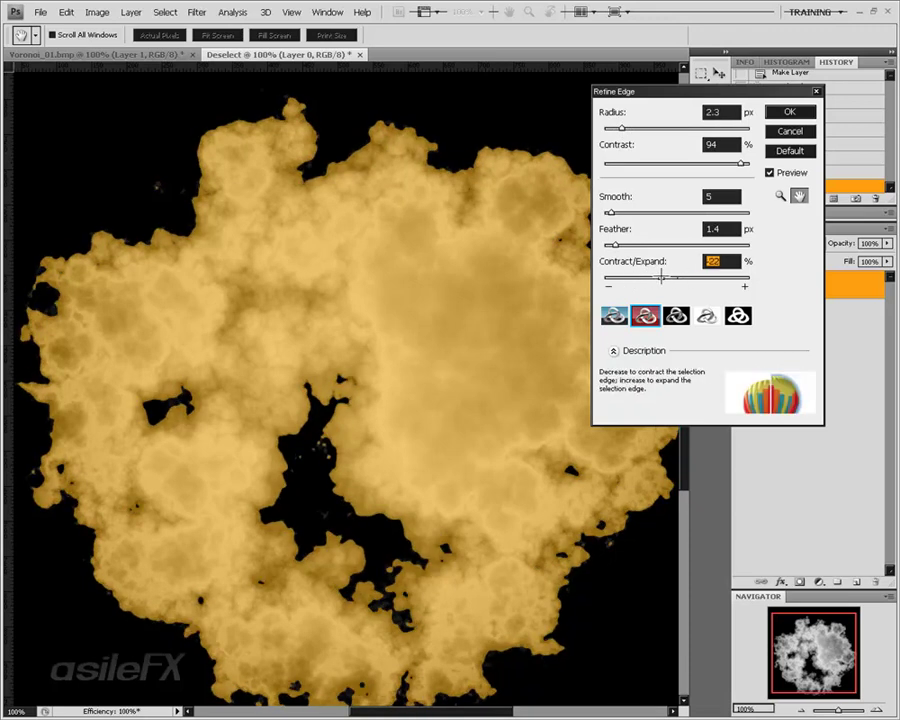
click(787, 112)
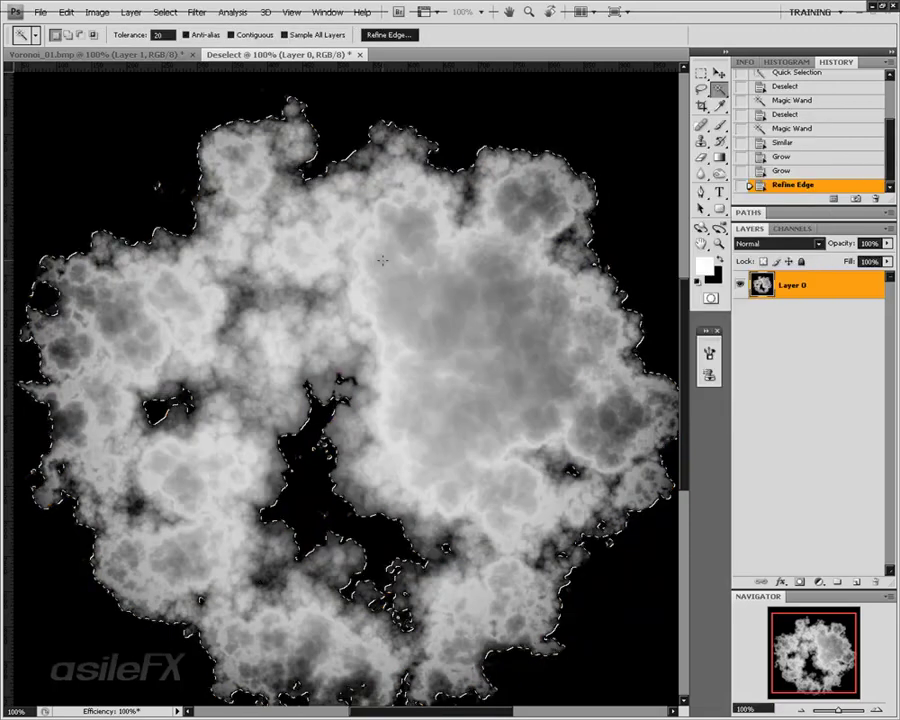
Delete the selected black background from the layer and invert the selection to the cloud
key(Delete)
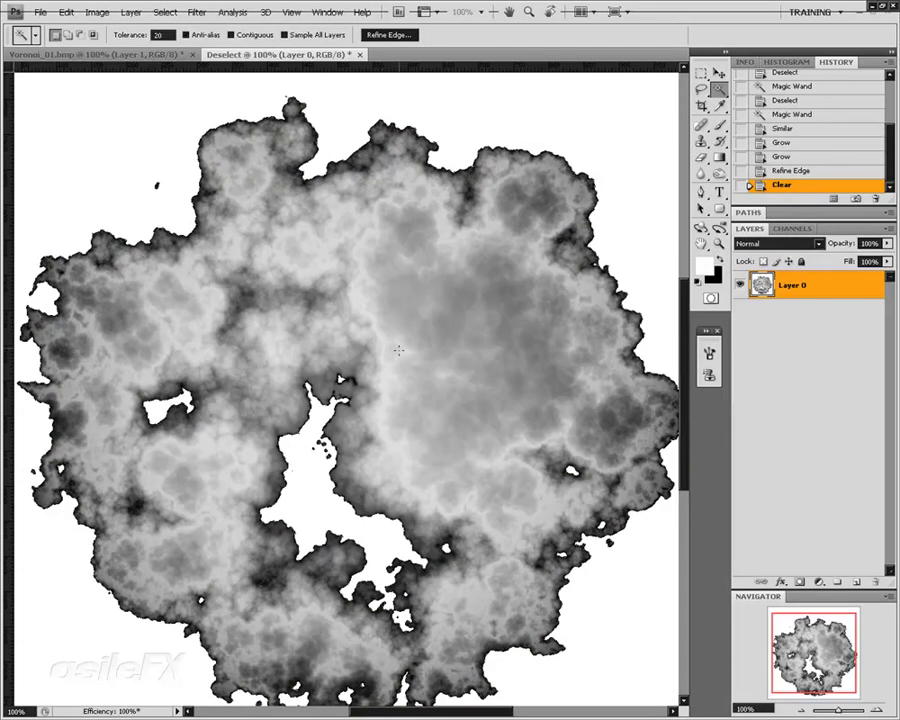
right_click(397, 335)
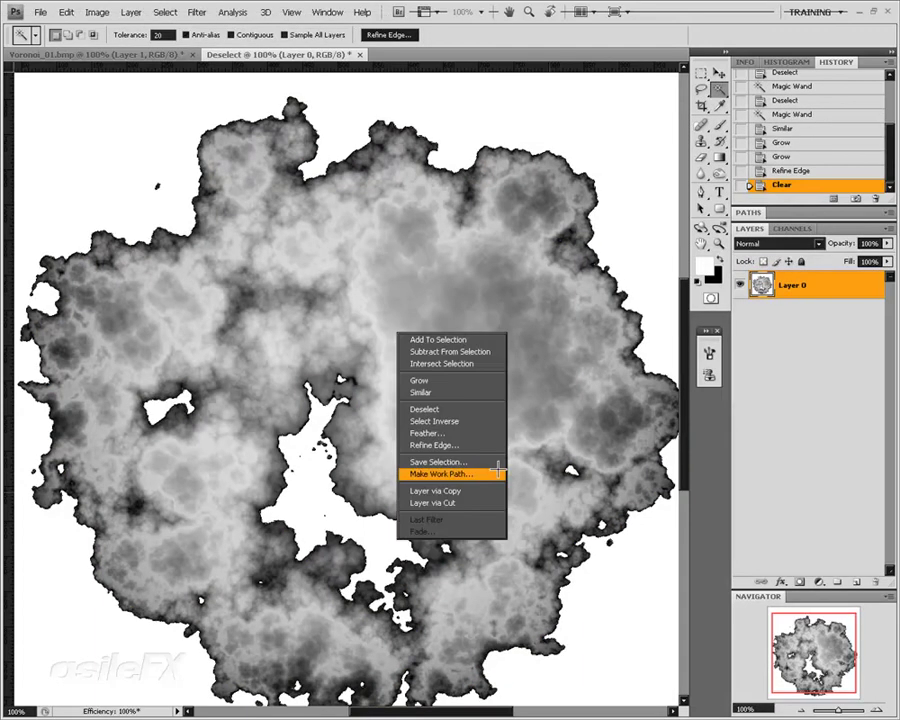
click(470, 421)
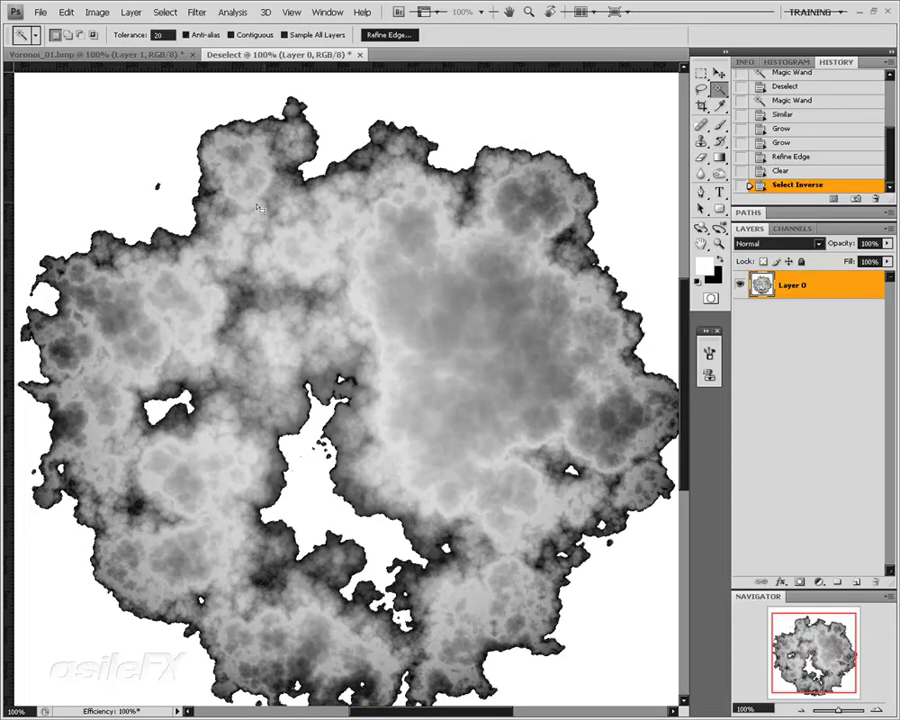
Define the selected cutout cloud as a second brush preset under the suggested name, and deselect it
click(66, 12)
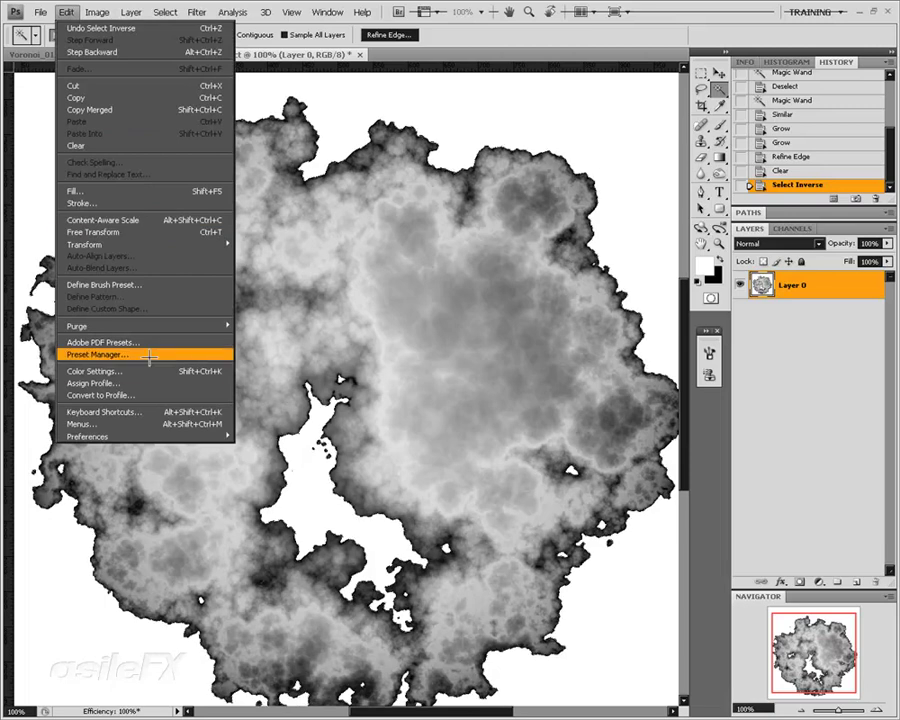
click(155, 285)
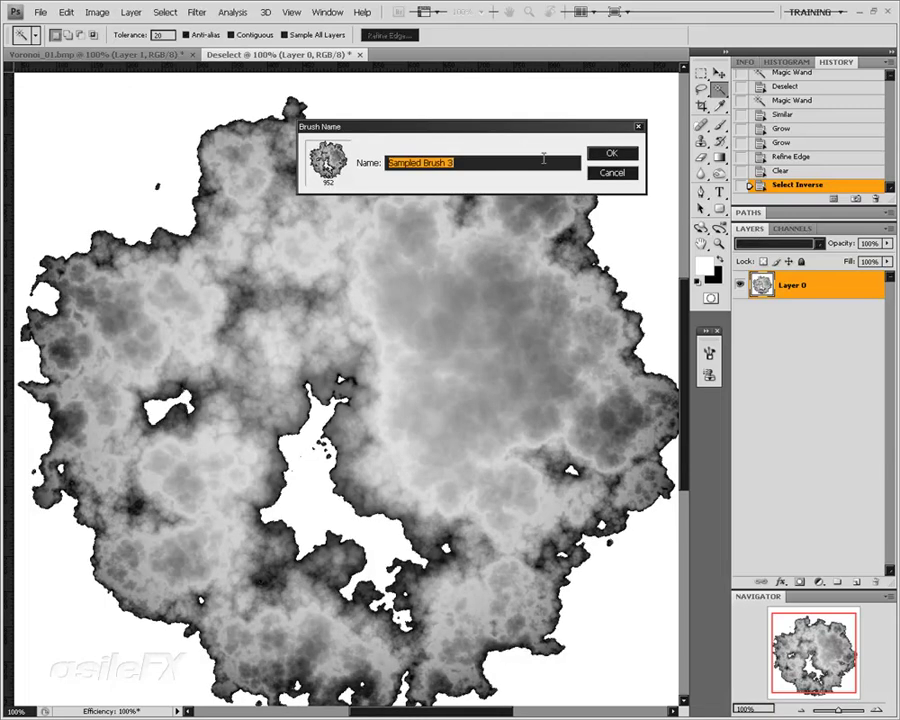
click(610, 152)
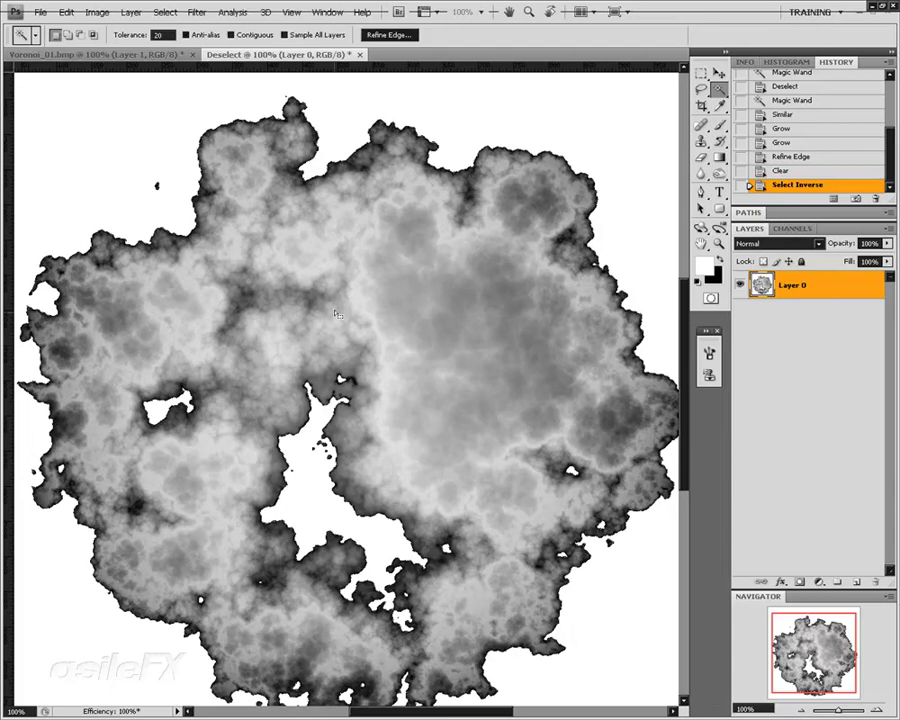
key(m)
key(ctrl+d)
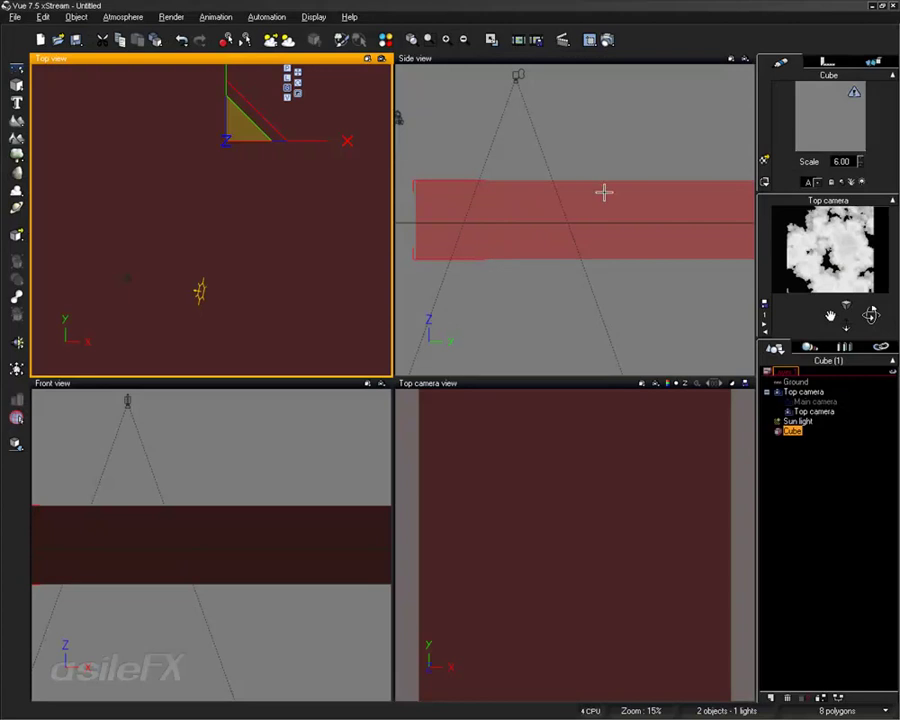
Open the cube material's color production function for editing and spread out the Simple Fractal, Gradient Threshold and Color map nodes
double_click(604, 191)
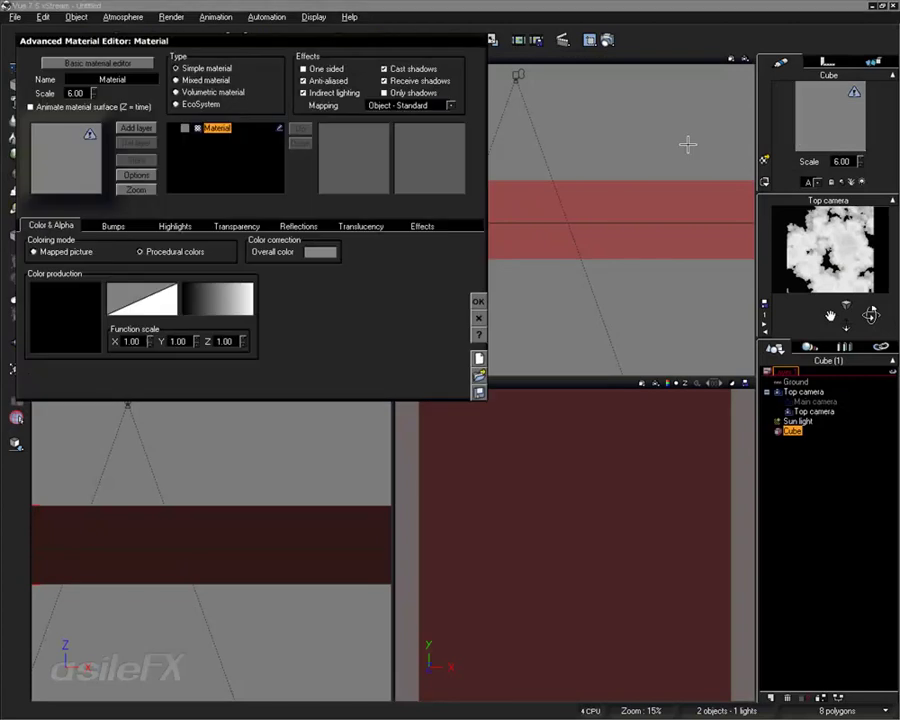
right_click(66, 307)
click(80, 312)
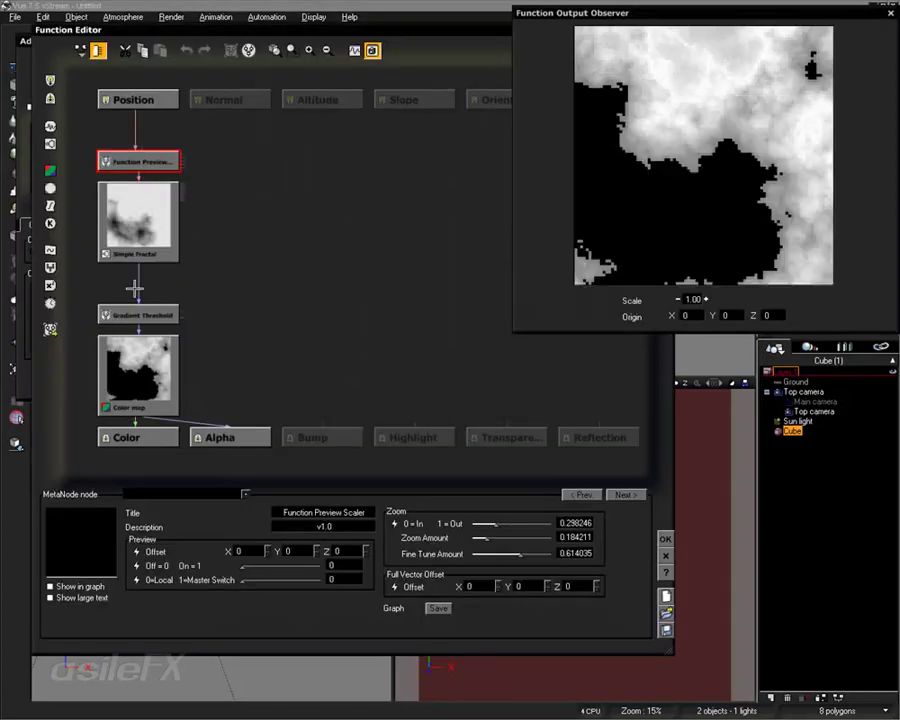
drag(156, 380, 190, 376)
drag(162, 237, 157, 228)
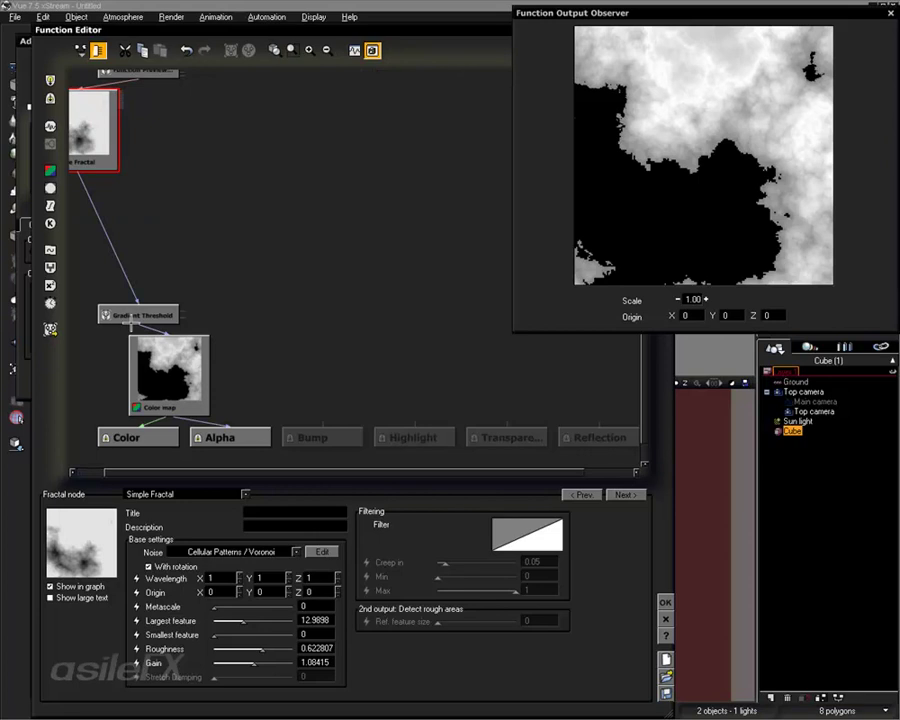
drag(132, 318, 101, 195)
Insert a Blender node between the Gradient Threshold and the Color map, and move it aside
click(128, 241)
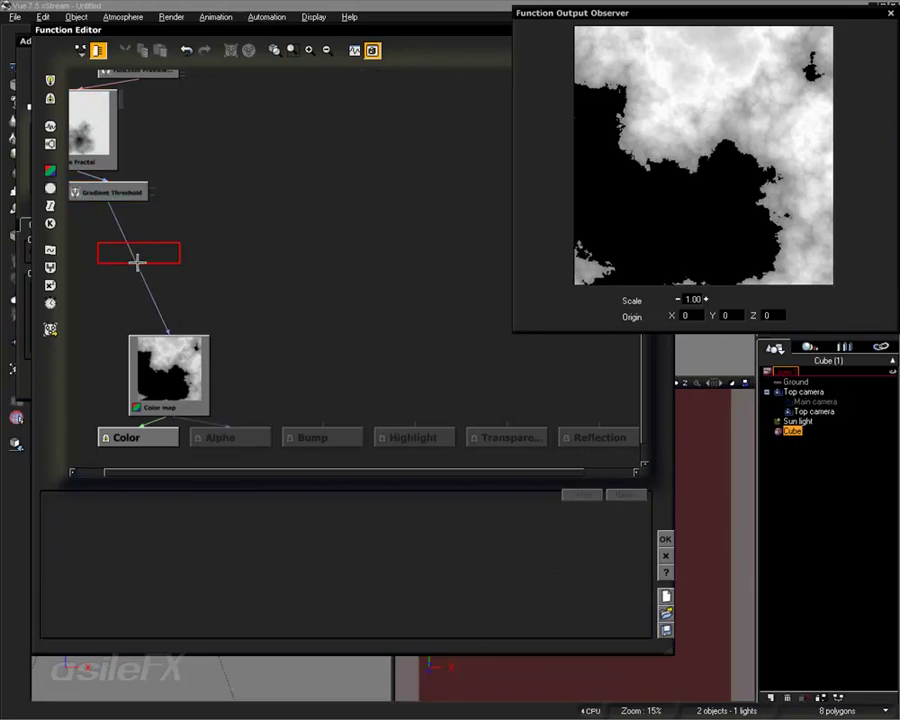
click(137, 262)
click(50, 268)
drag(133, 312, 284, 253)
click(249, 199)
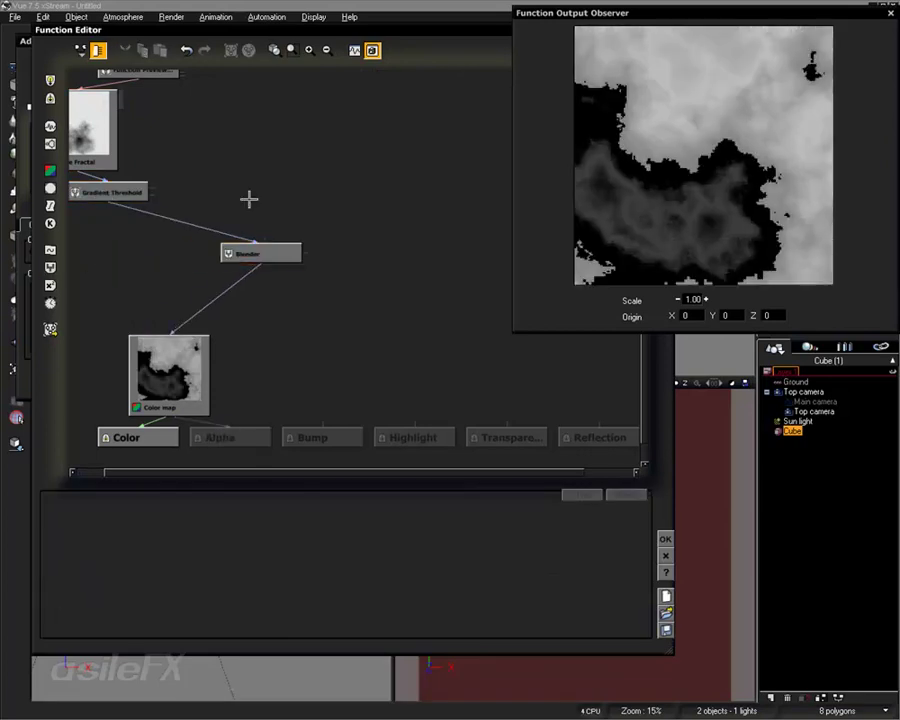
Add a fractal node of type Terrain Fractal and connect it to the Blender's second input
click(50, 144)
drag(353, 162, 322, 162)
click(185, 494)
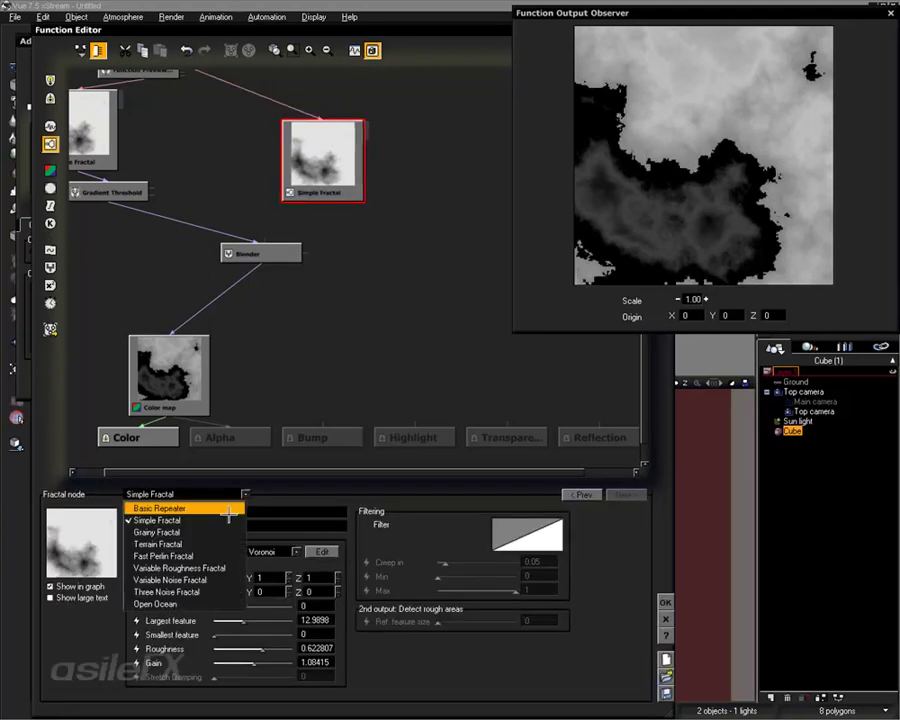
click(158, 544)
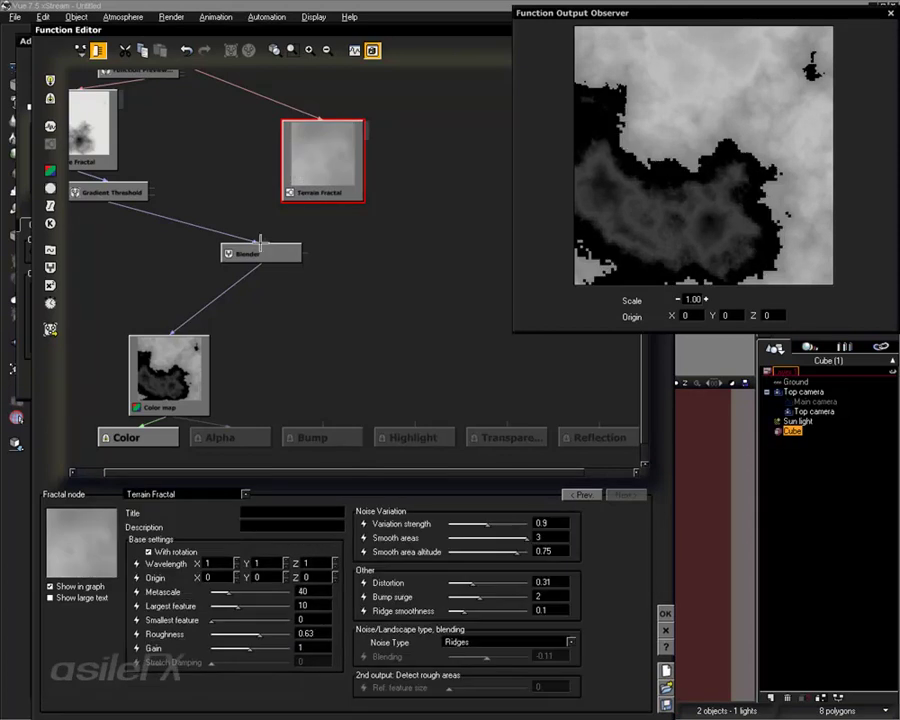
drag(264, 241, 329, 188)
click(350, 197)
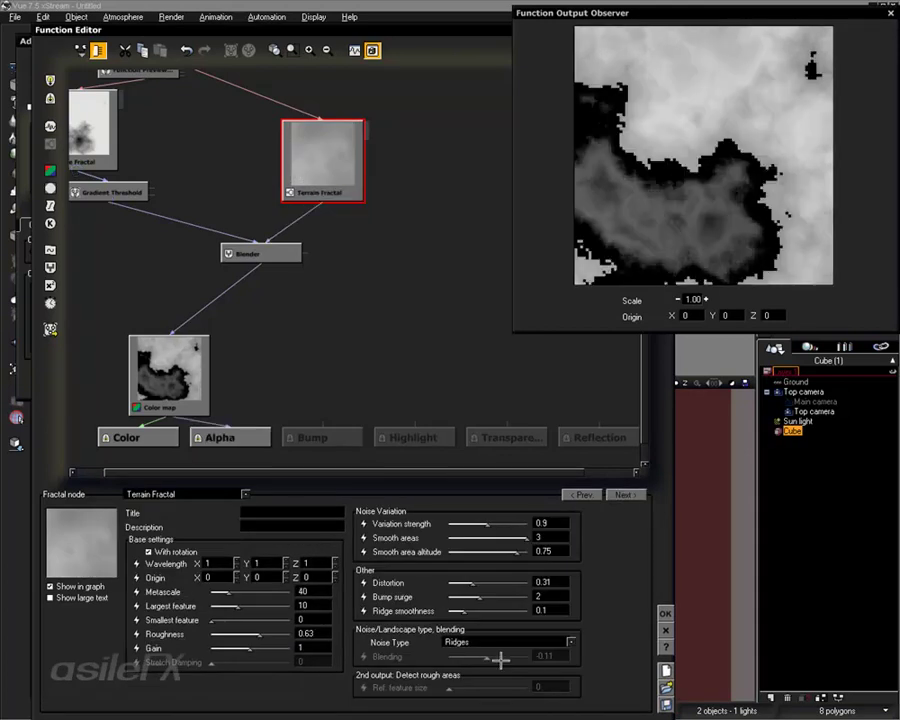
Set the Terrain Fractal to Billows noise with variation strength about 0.96, distortion 0.56, bump surge 3.95, ridge smoothness 0.135, largest feature 2.34 and metascale 166
click(500, 641)
click(500, 668)
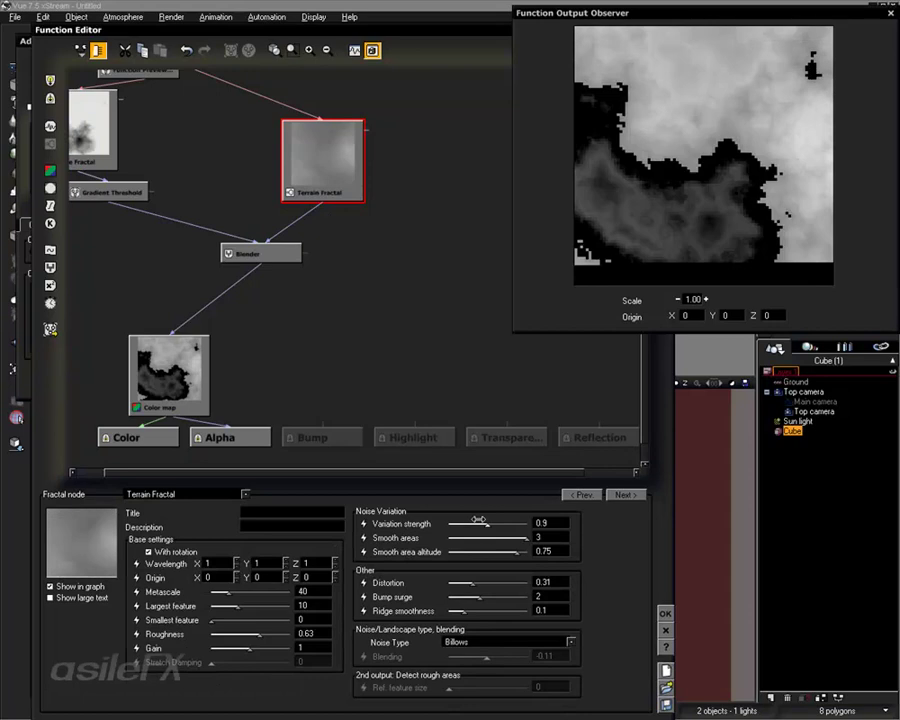
drag(487, 524, 505, 525)
drag(505, 584, 481, 597)
drag(472, 610, 478, 610)
drag(269, 605, 243, 604)
drag(236, 591, 253, 590)
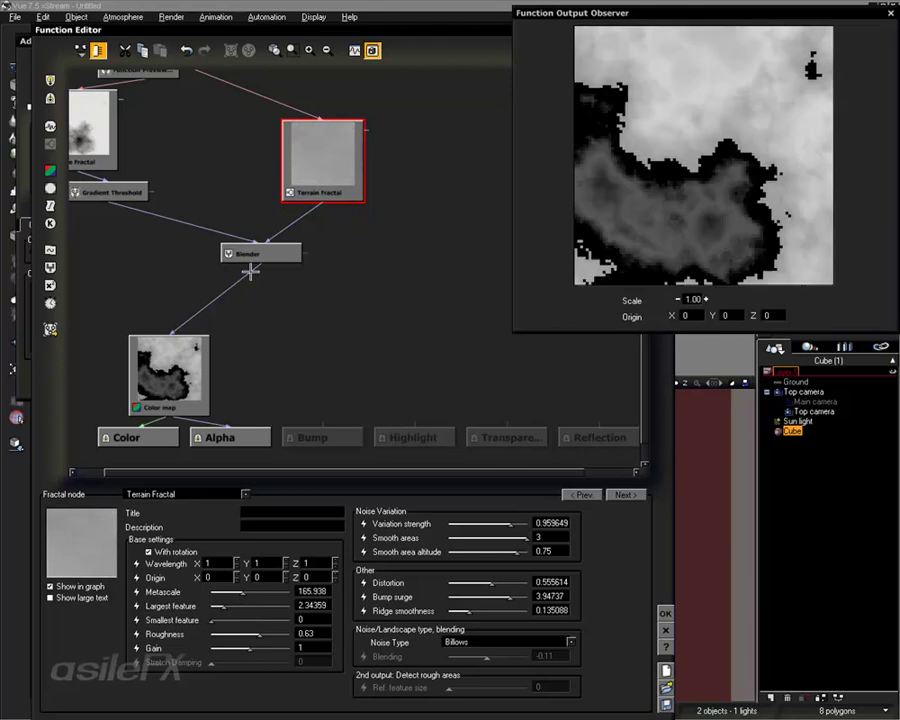
Try the Blender at ratio 1 in Subtract and Multiply combination modes
click(252, 255)
click(262, 556)
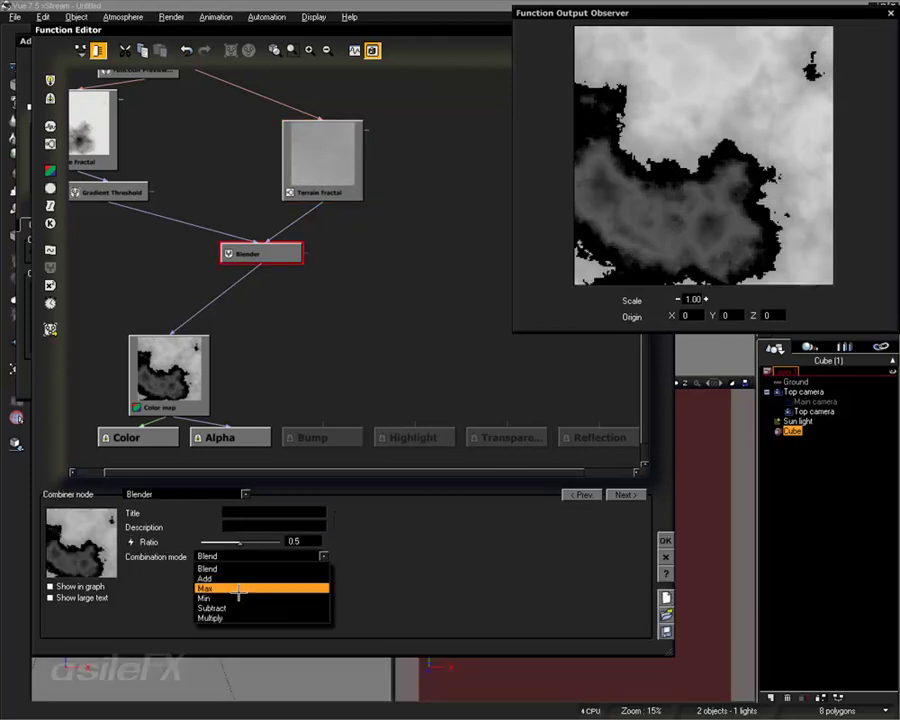
click(240, 601)
drag(240, 543, 290, 542)
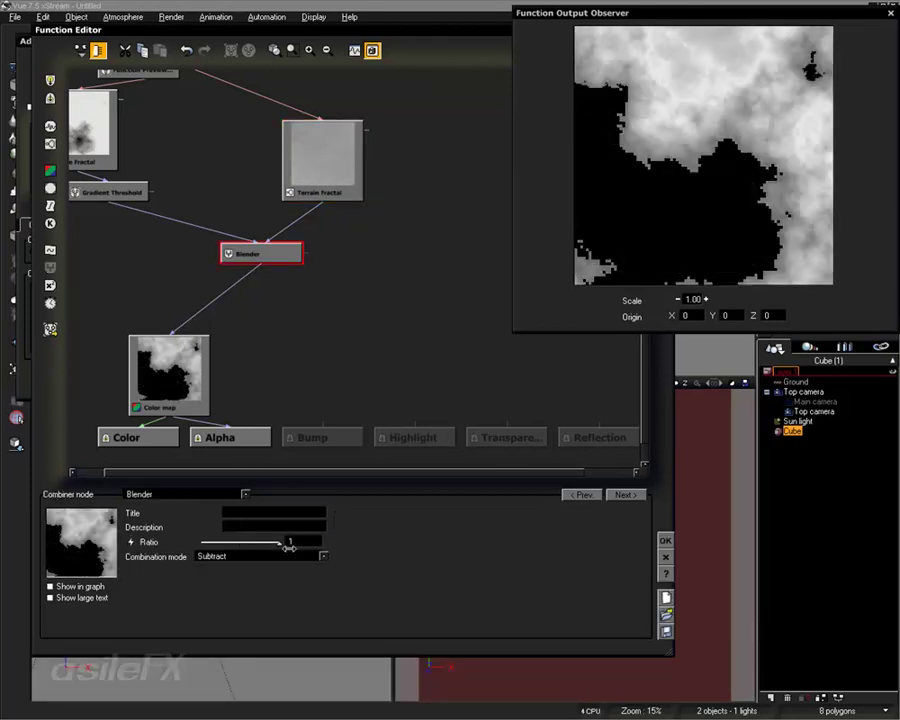
click(226, 556)
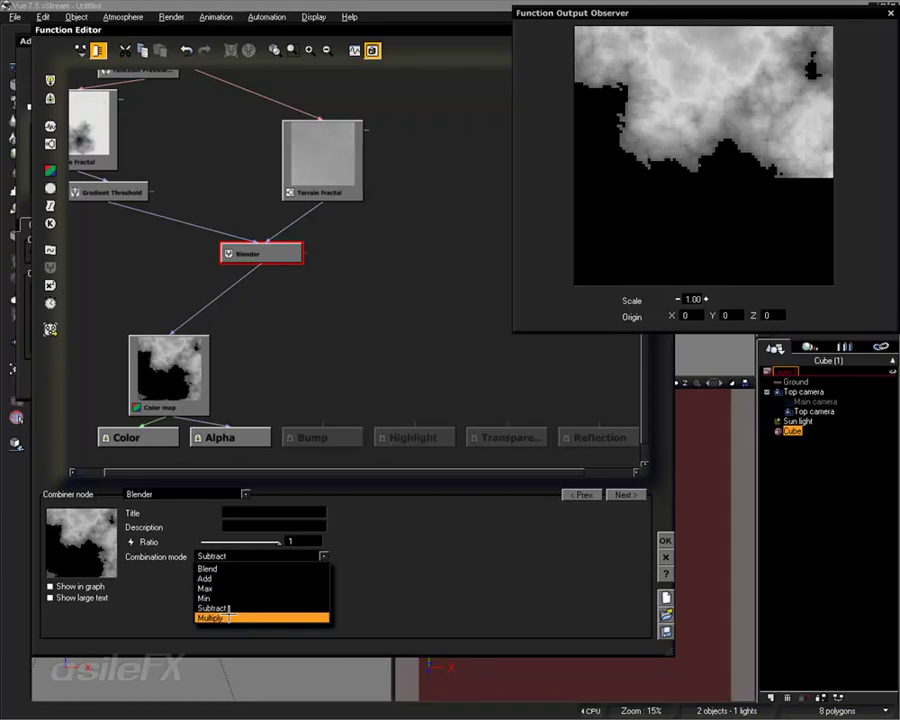
click(240, 612)
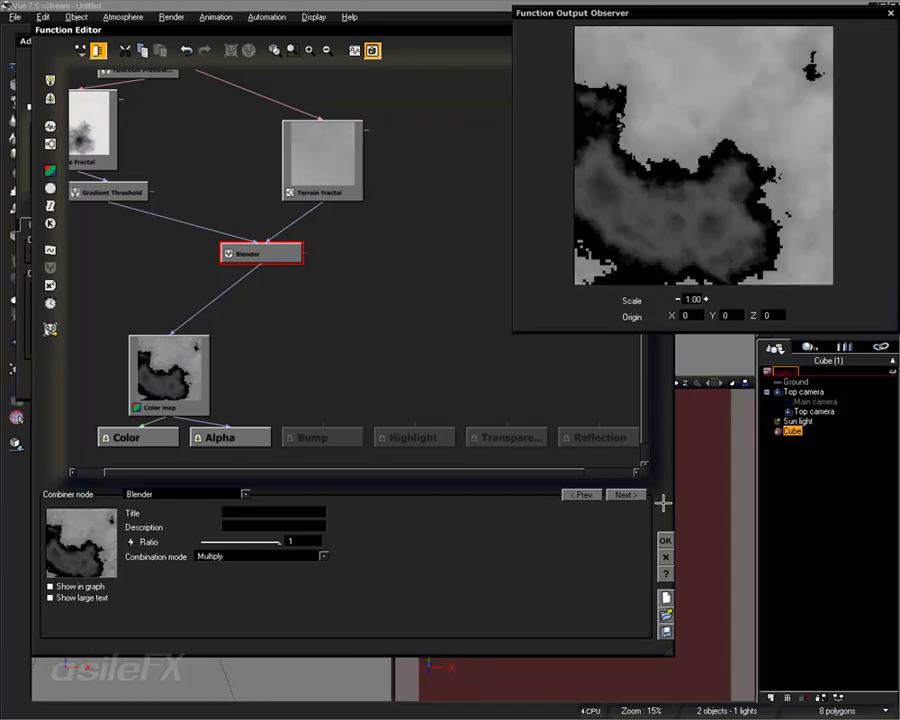
Delete the Gradient Threshold node and move the Simple Fractal node closer to the Blender
click(115, 192)
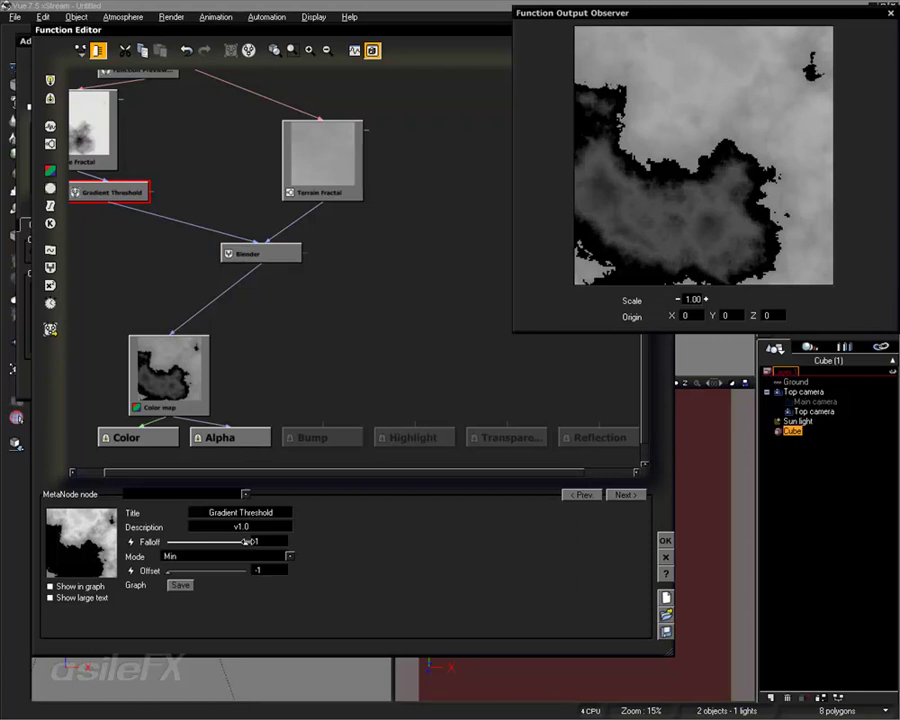
drag(185, 541, 207, 540)
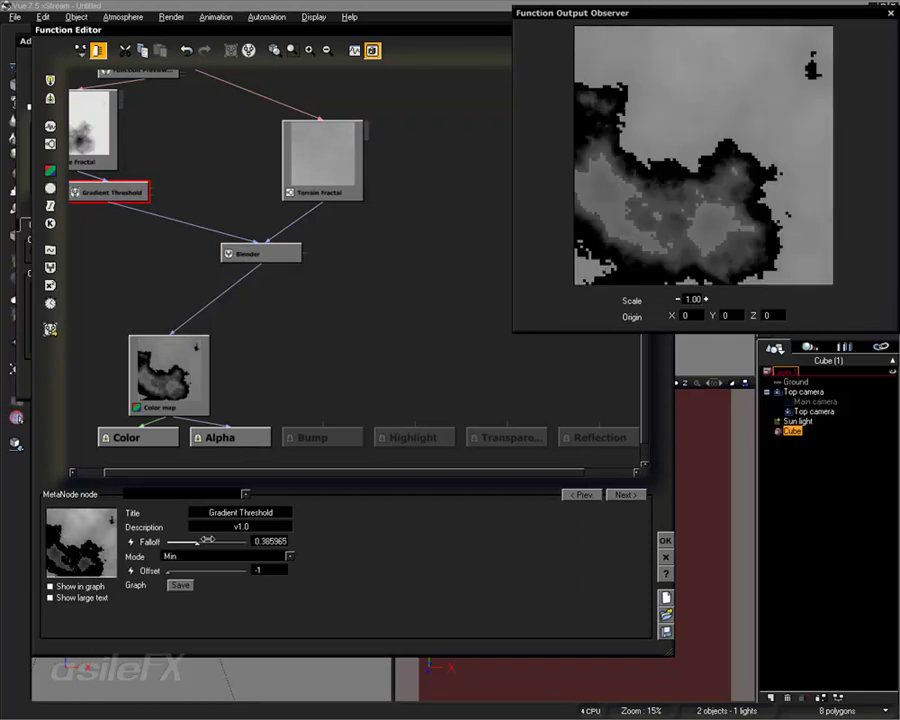
key(Delete)
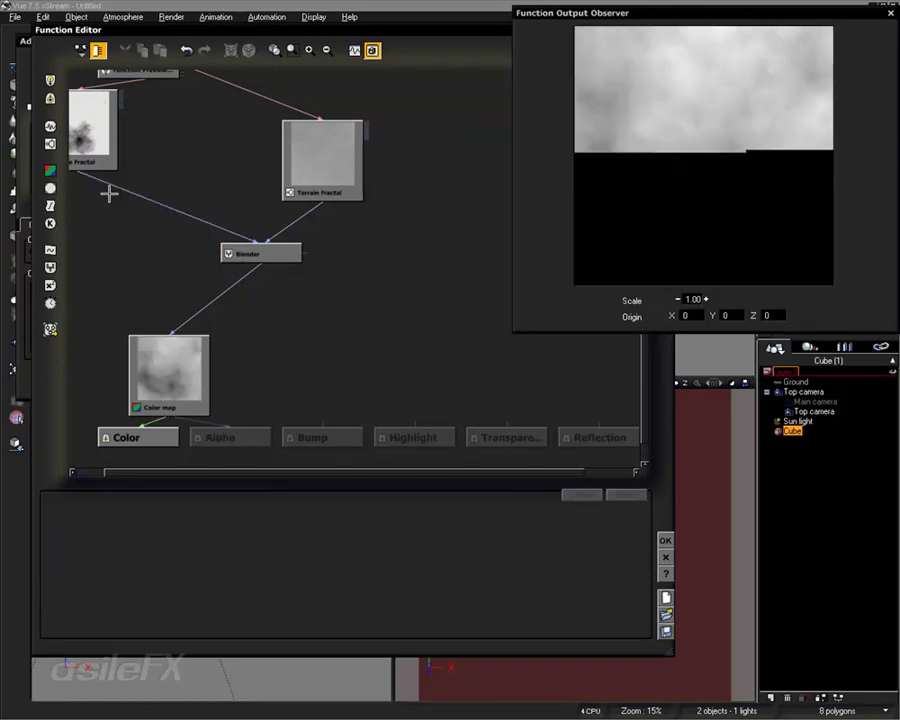
drag(97, 135, 130, 197)
Try the Blender in Blend mode with a ratio of about 0.42
click(250, 253)
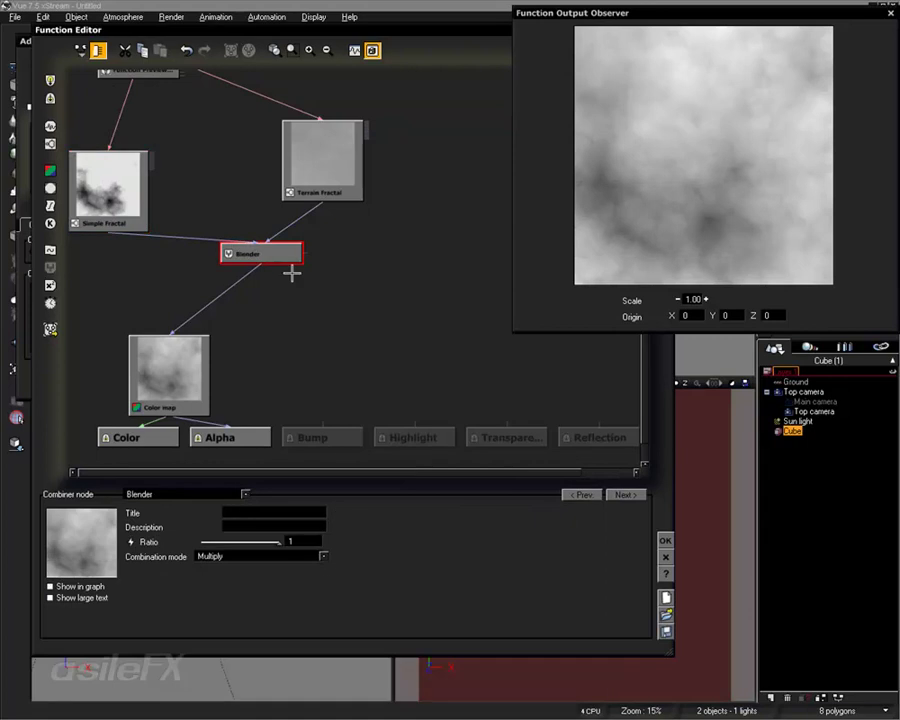
click(250, 556)
click(248, 566)
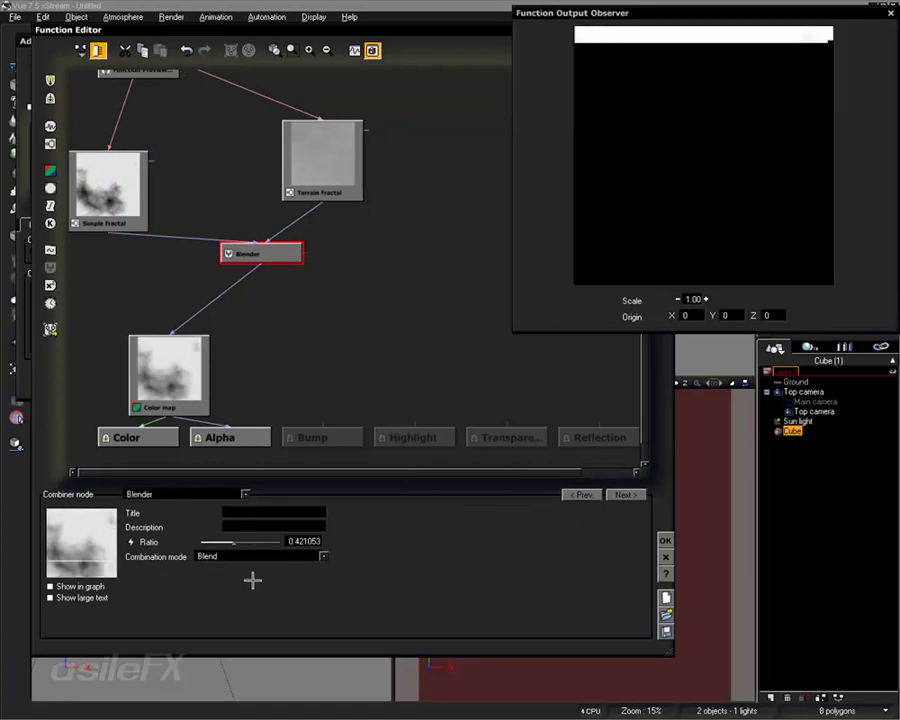
Change the Blender node's type to Combiner in Add mode and reconnect the Terrain Fractal to it
click(195, 494)
click(160, 530)
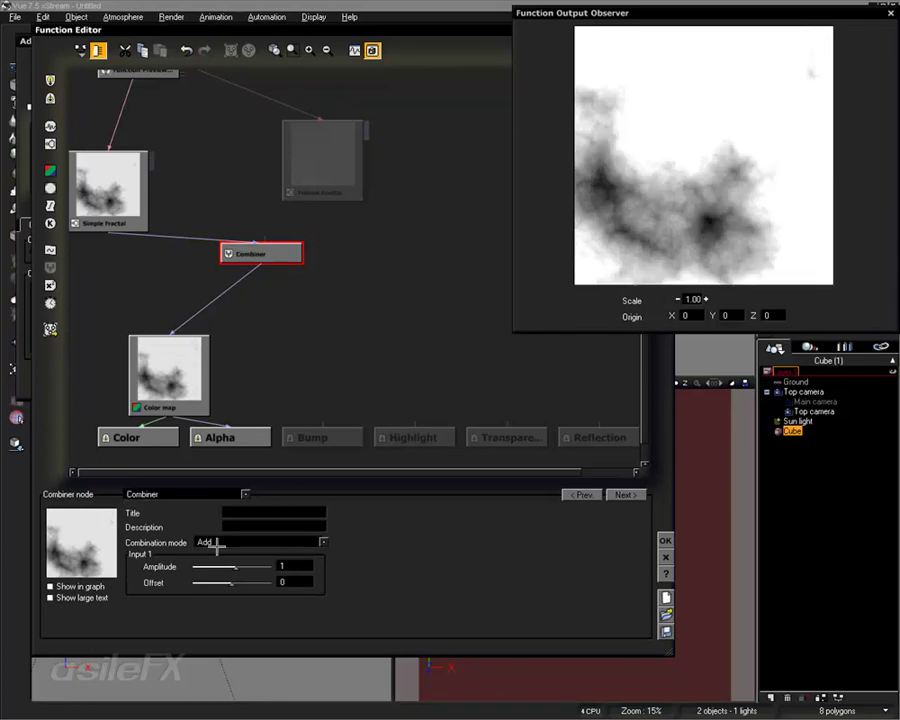
drag(313, 190, 316, 186)
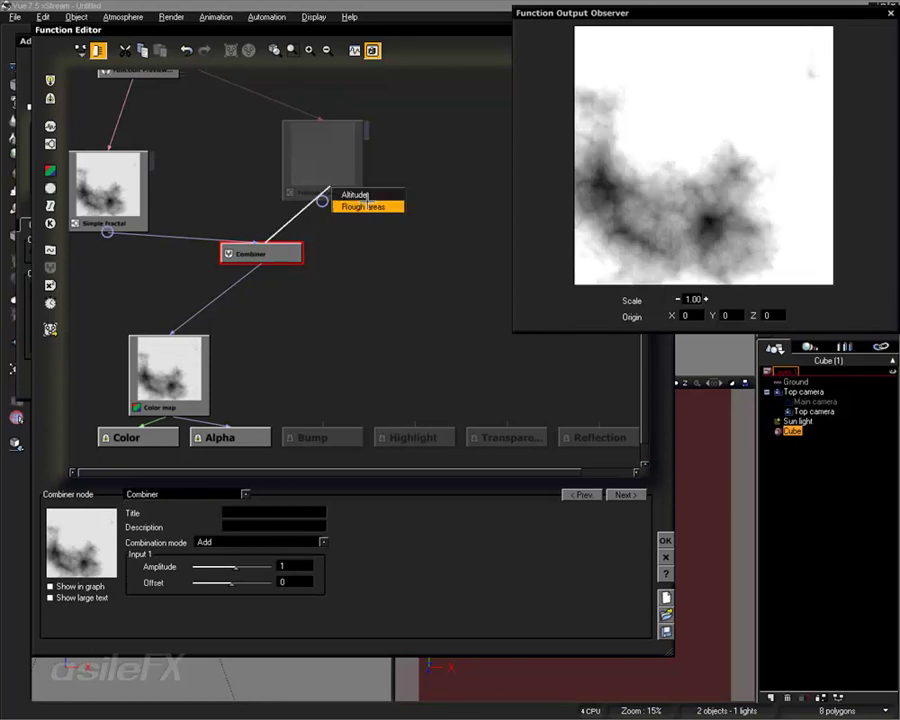
click(362, 200)
Set the Combiner's input 2 amplitude to about -5.44 and switch the Function Preview Scaler's preview on
drag(427, 524, 403, 521)
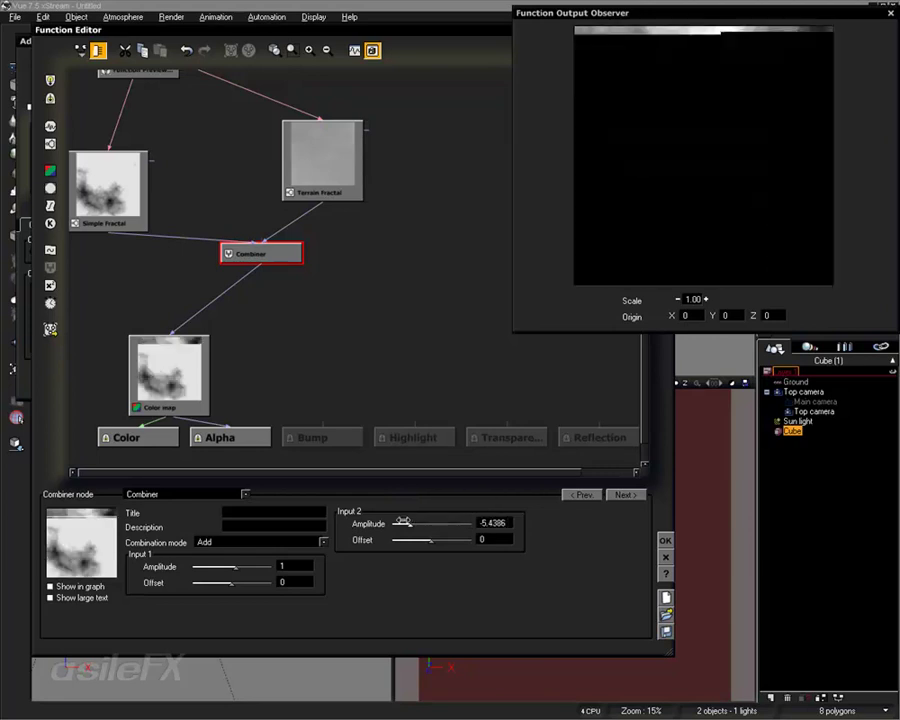
right_drag(239, 121, 293, 219)
click(193, 166)
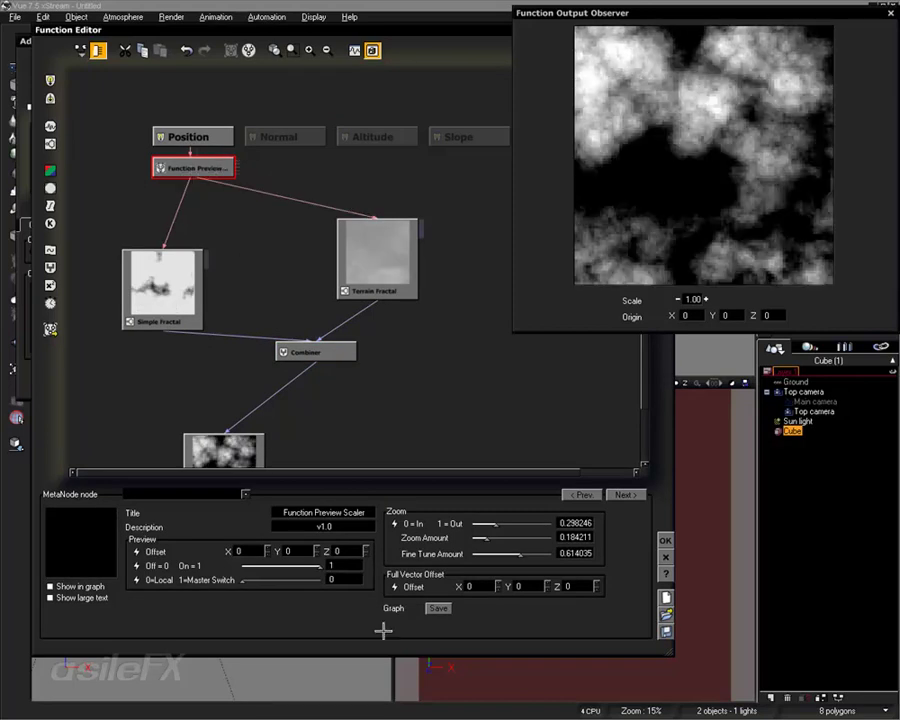
right_drag(365, 405, 352, 361)
Set the Combiner's input 1 to amplitude about 1.70 and offset -0.51, and input 2 to amplitude about -2.46 and offset -1
click(333, 304)
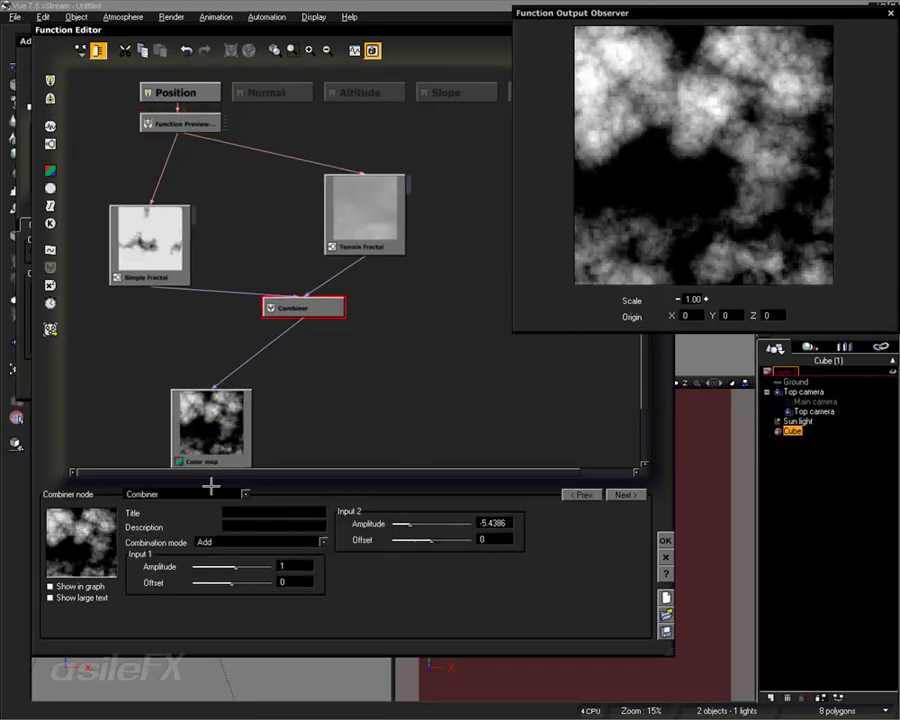
drag(236, 568, 213, 584)
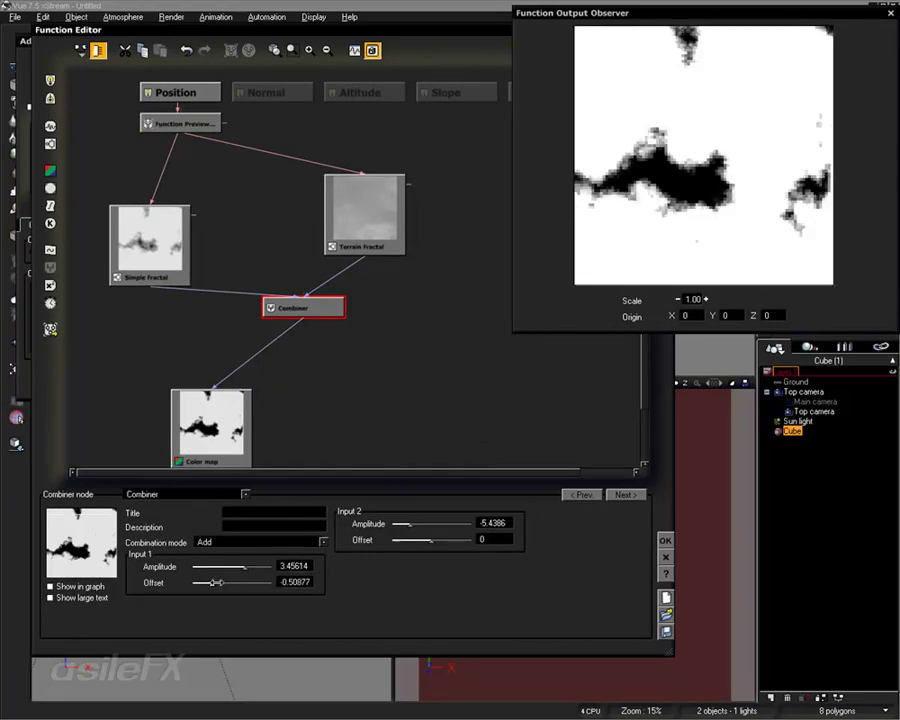
mouse_move(430, 540)
mouse_down()
mouse_move(466, 540)
mouse_move(392, 540)
mouse_move(421, 523)
mouse_up()
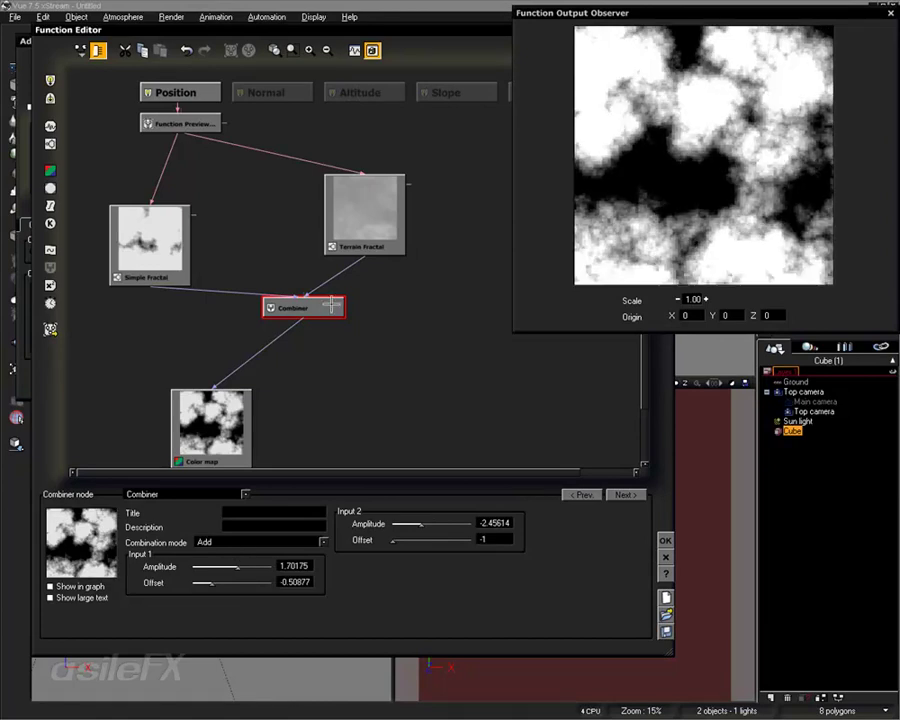
Raise the Terrain Fractal's gain to 10, adjust its largest feature, and set the Combiner's amplitudes to about -0.40 and -4.91
click(365, 205)
drag(251, 648, 299, 645)
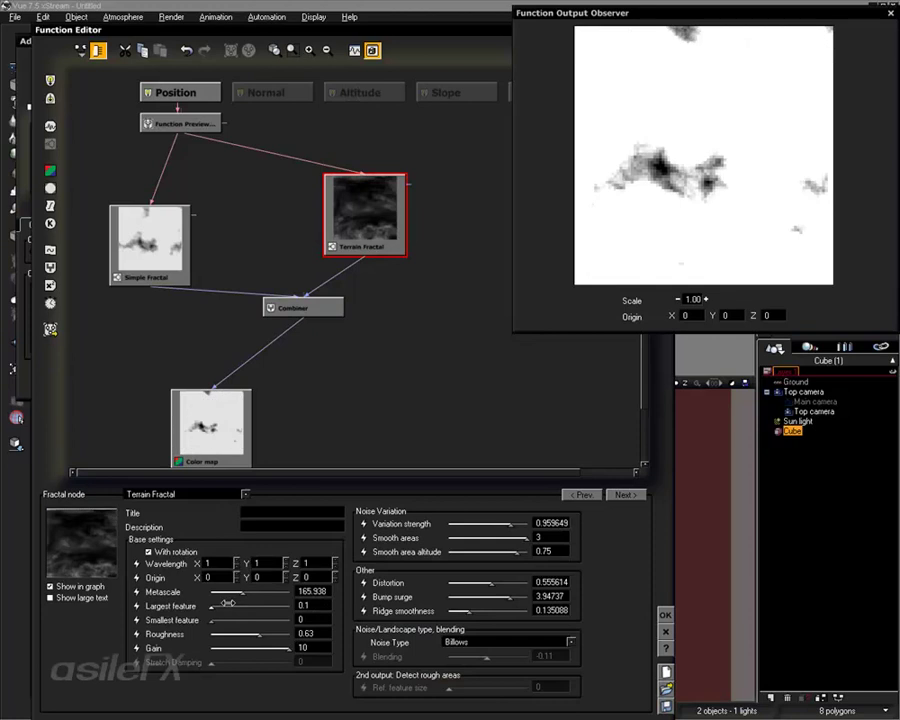
click(318, 310)
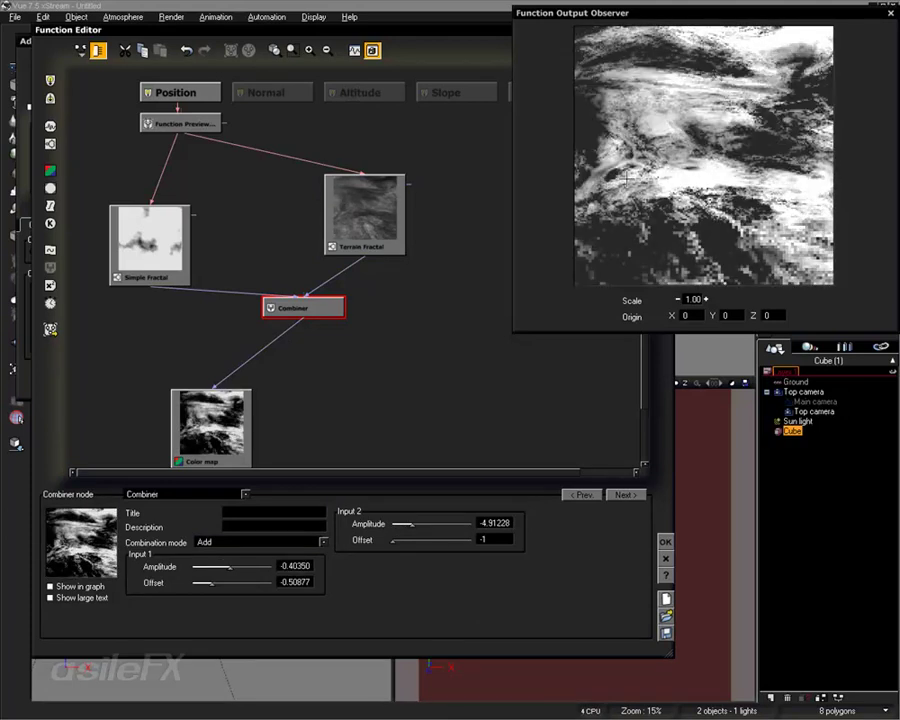
Accept the function and material edits and render the top camera view
click(665, 542)
click(478, 301)
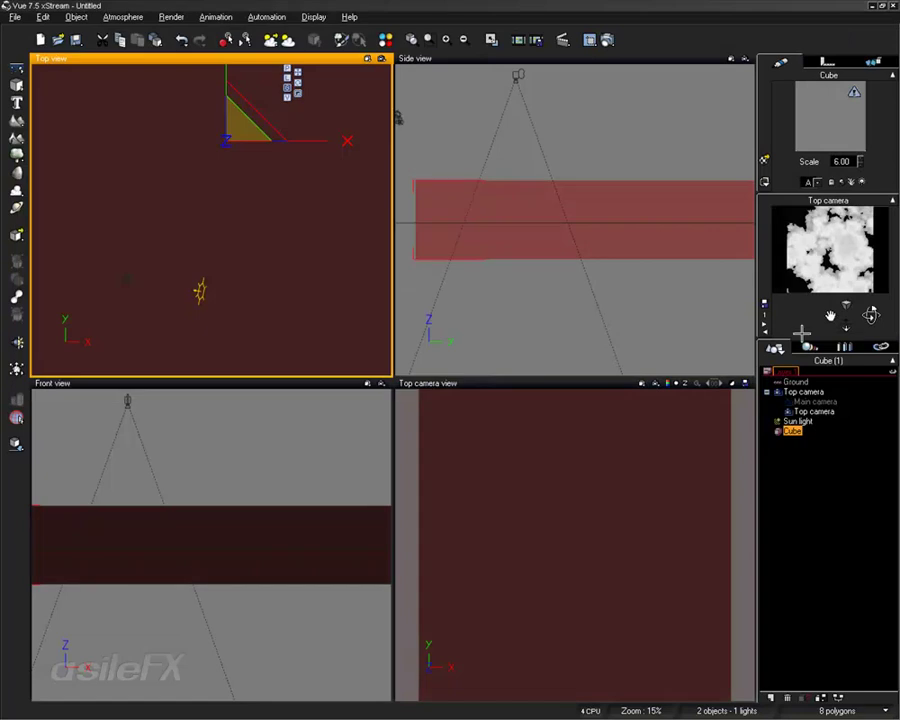
click(607, 40)
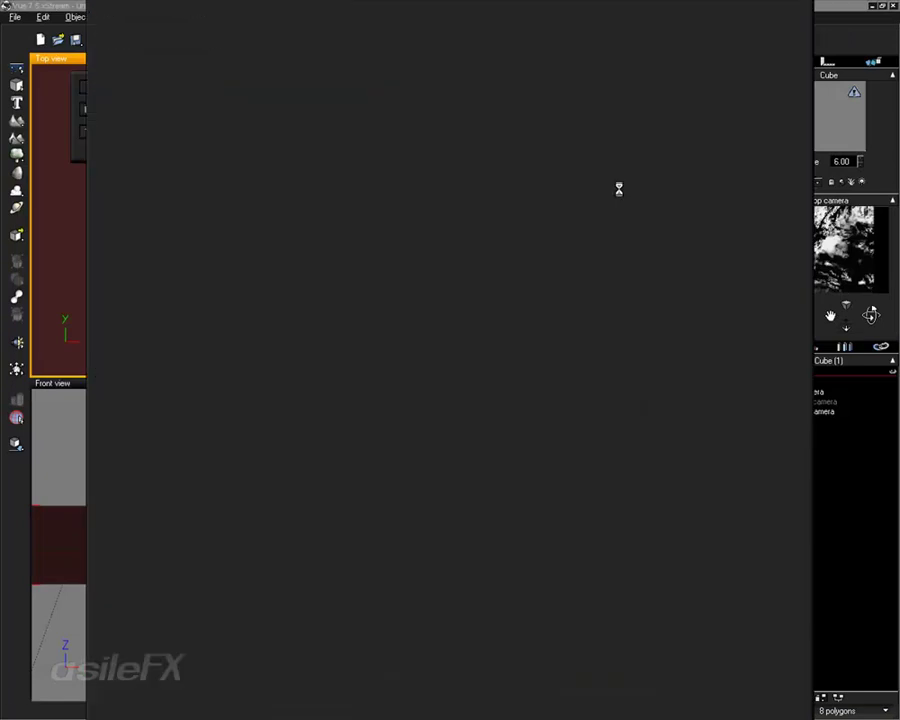